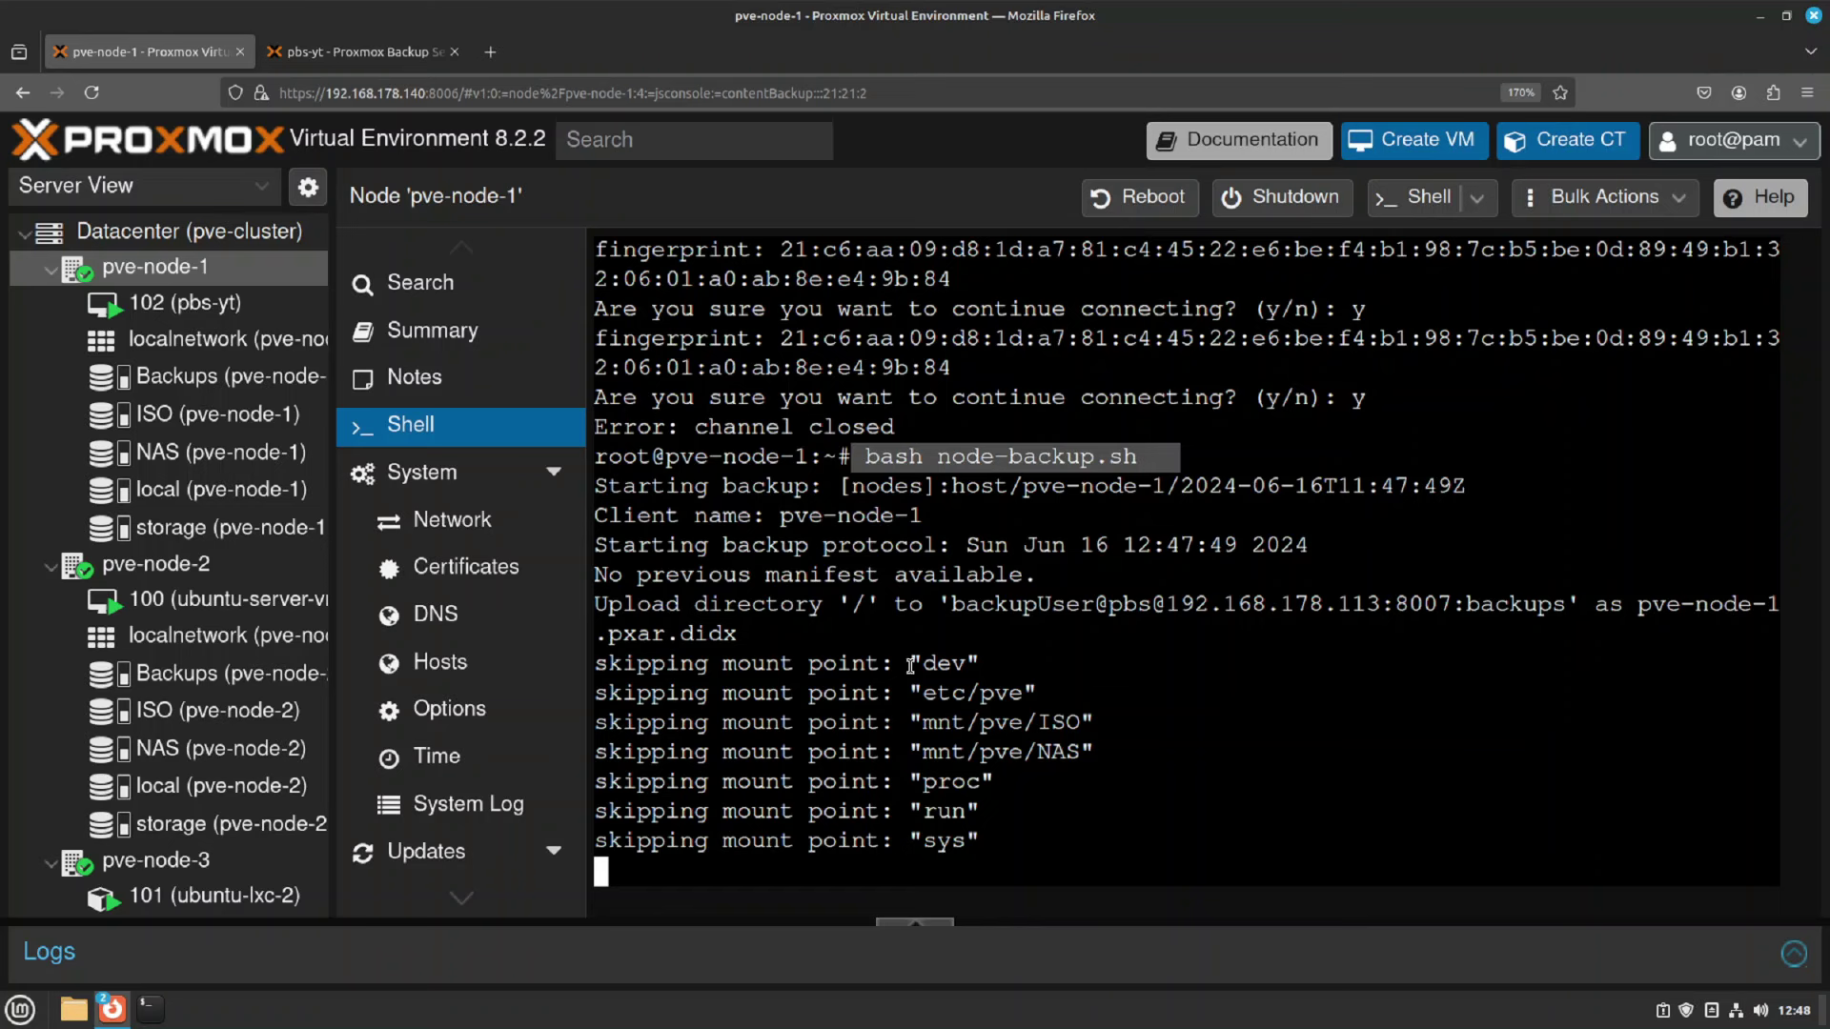
Examine the mount points skipped by the node backup in the pve-node-1 shell output
double_click(954, 779)
drag(923, 730, 1081, 750)
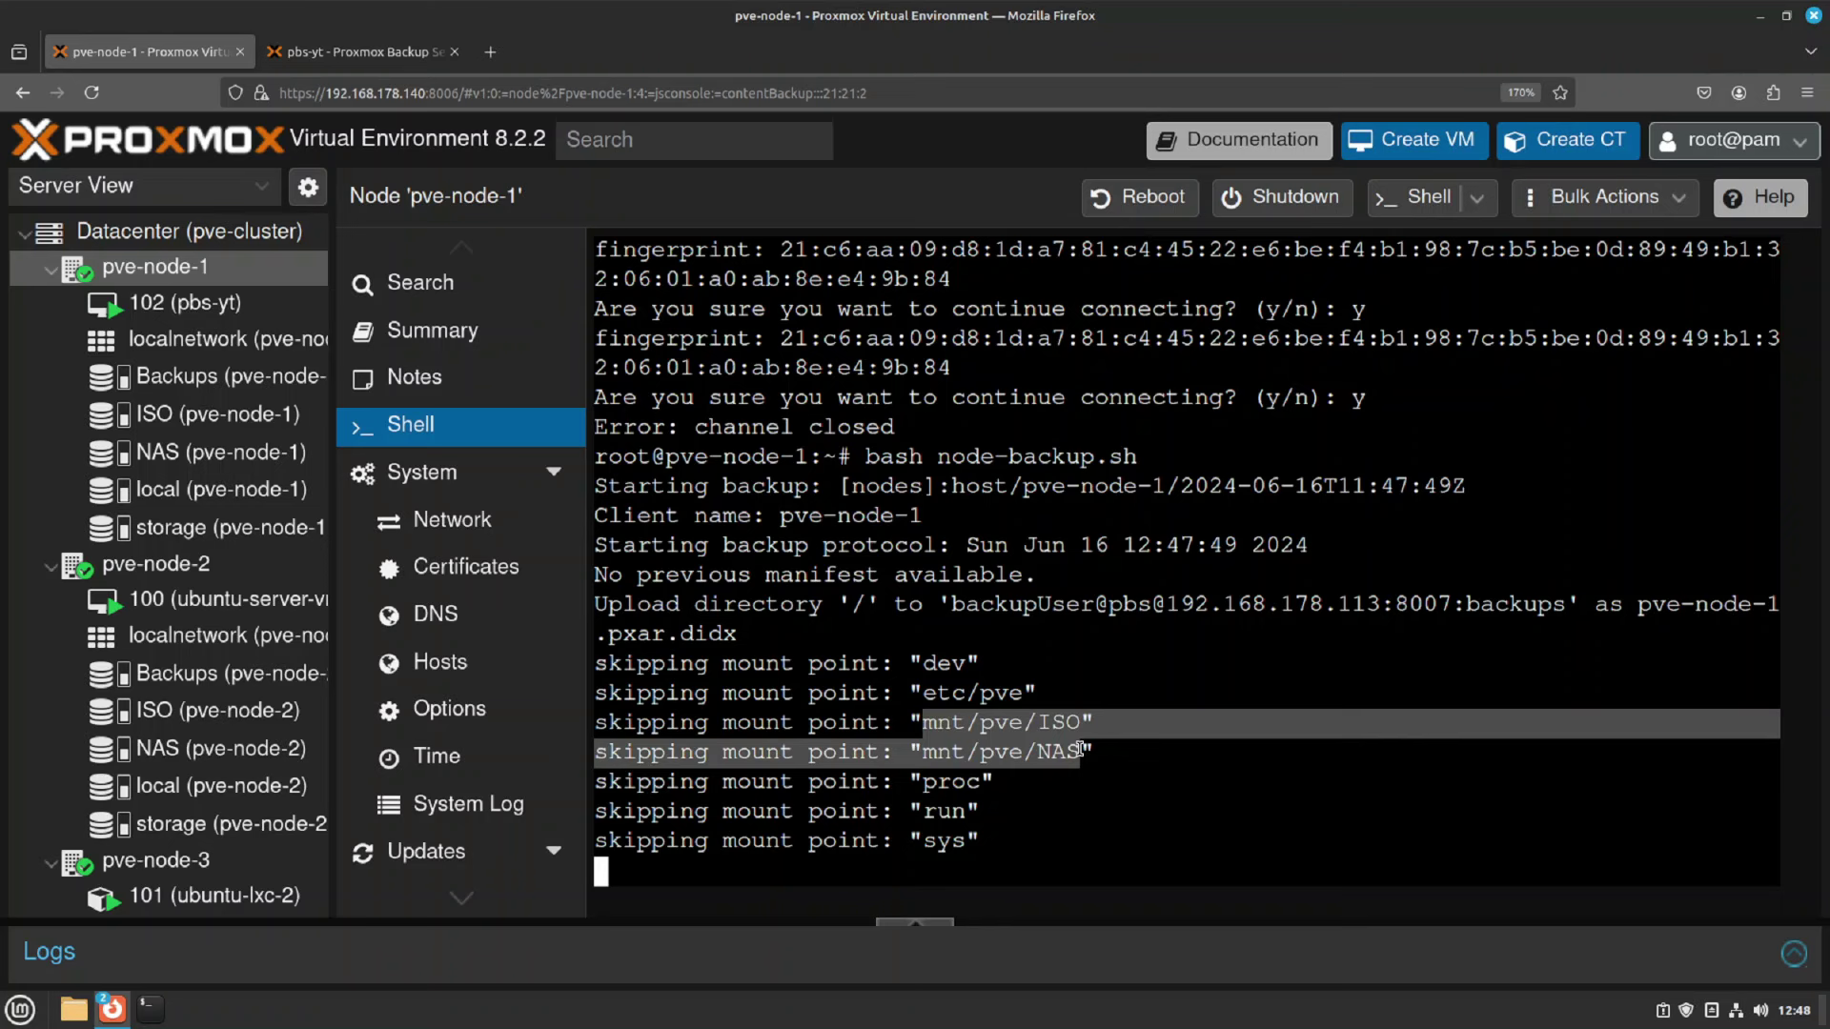
click(1230, 649)
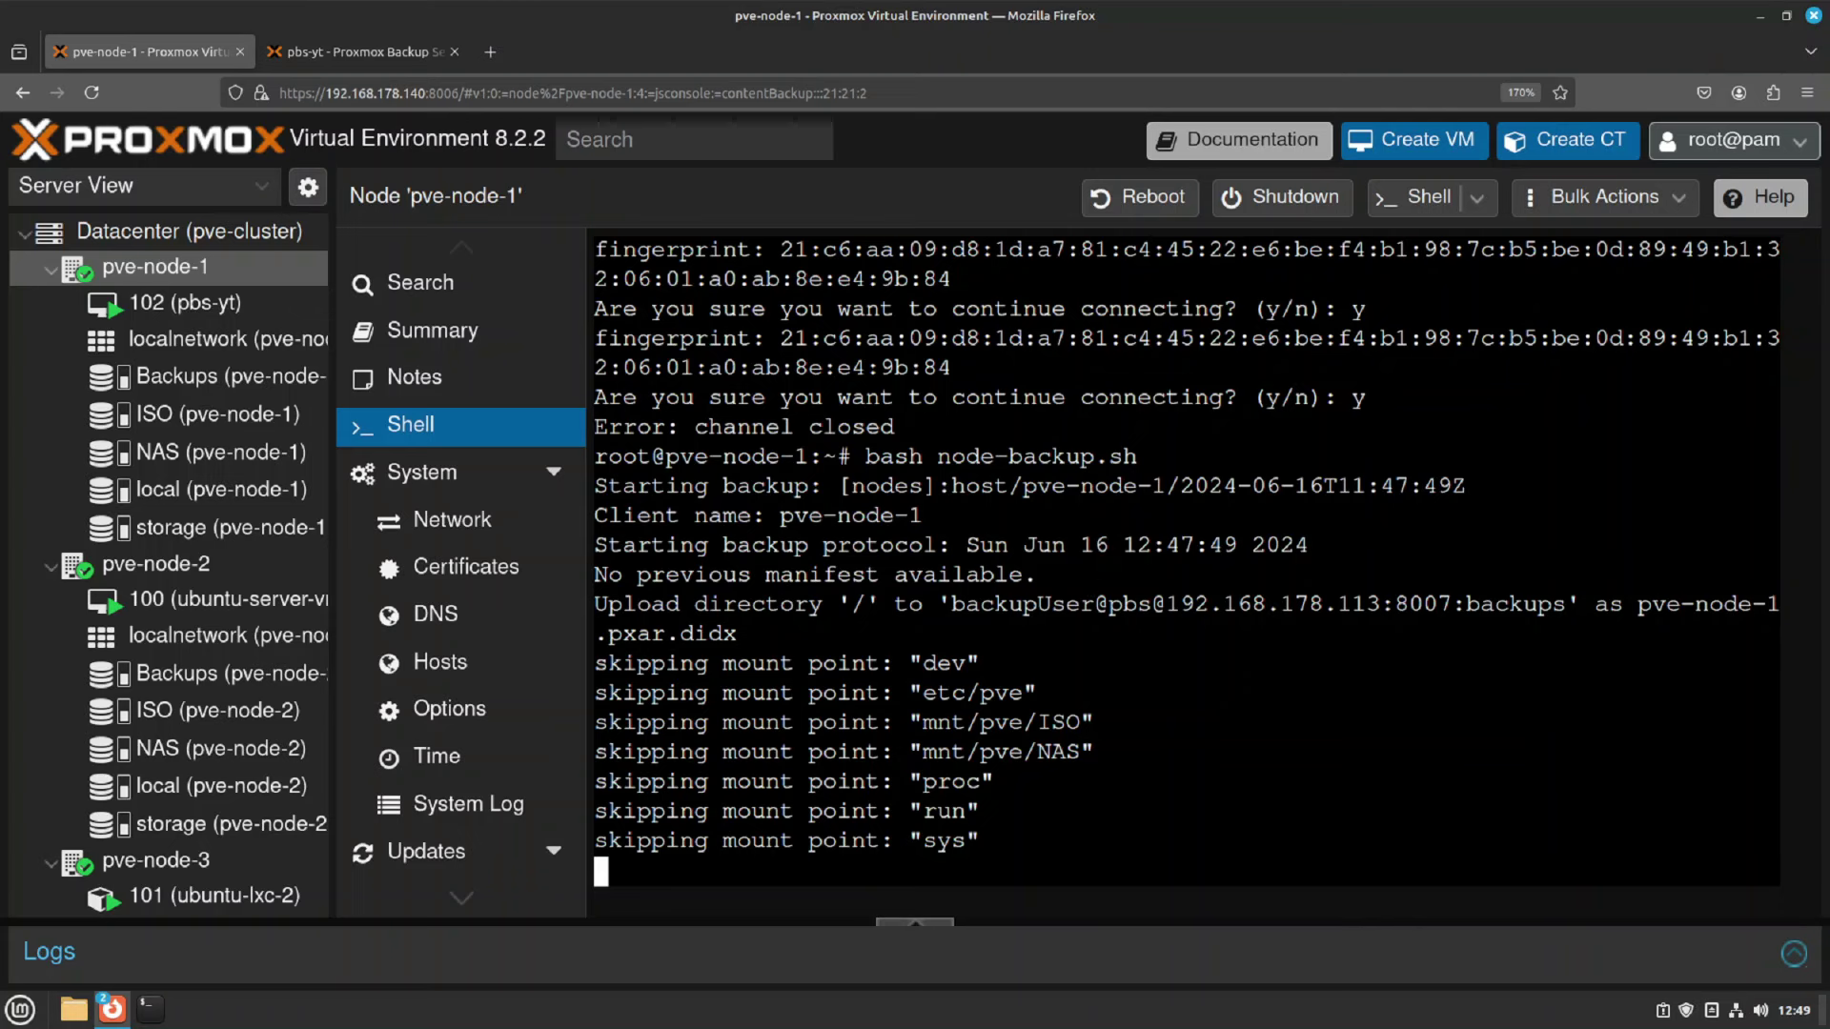
In Proxmox Backup Server, add a prune job on the backups datastore for namespace backups, keeping the last 2, scheduled at 03:00
click(362, 51)
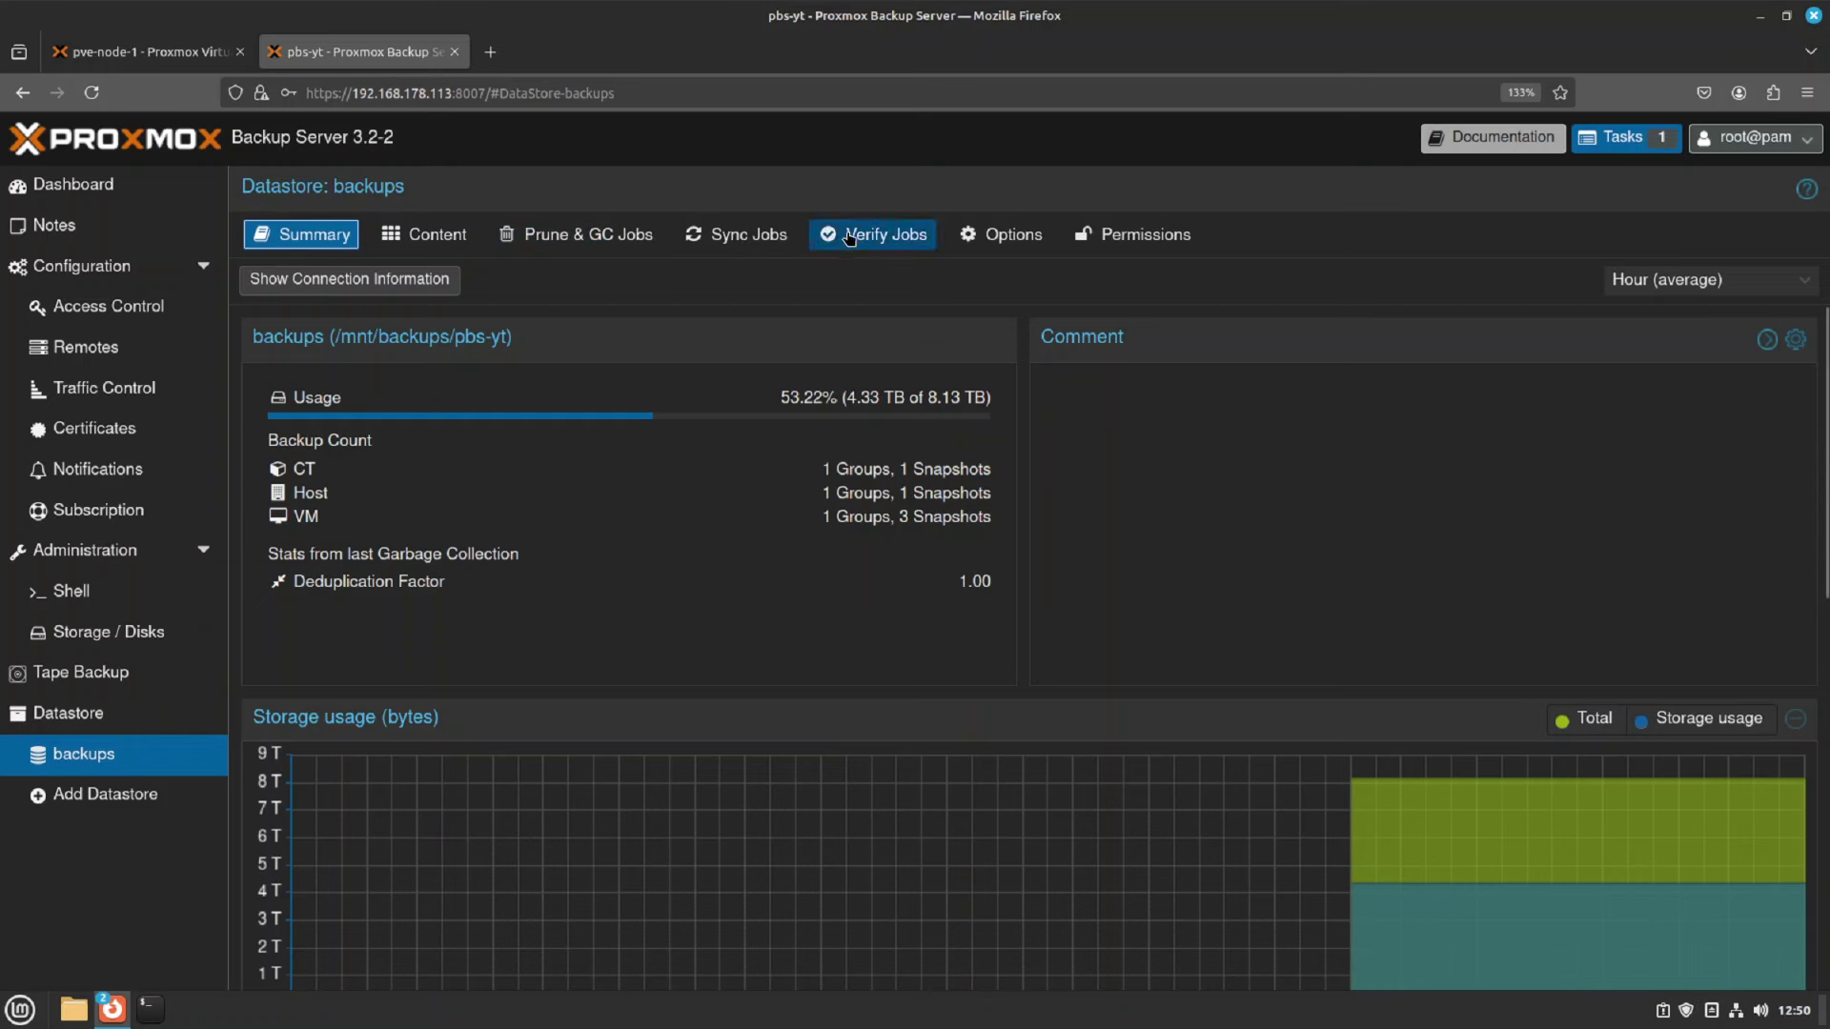
click(610, 244)
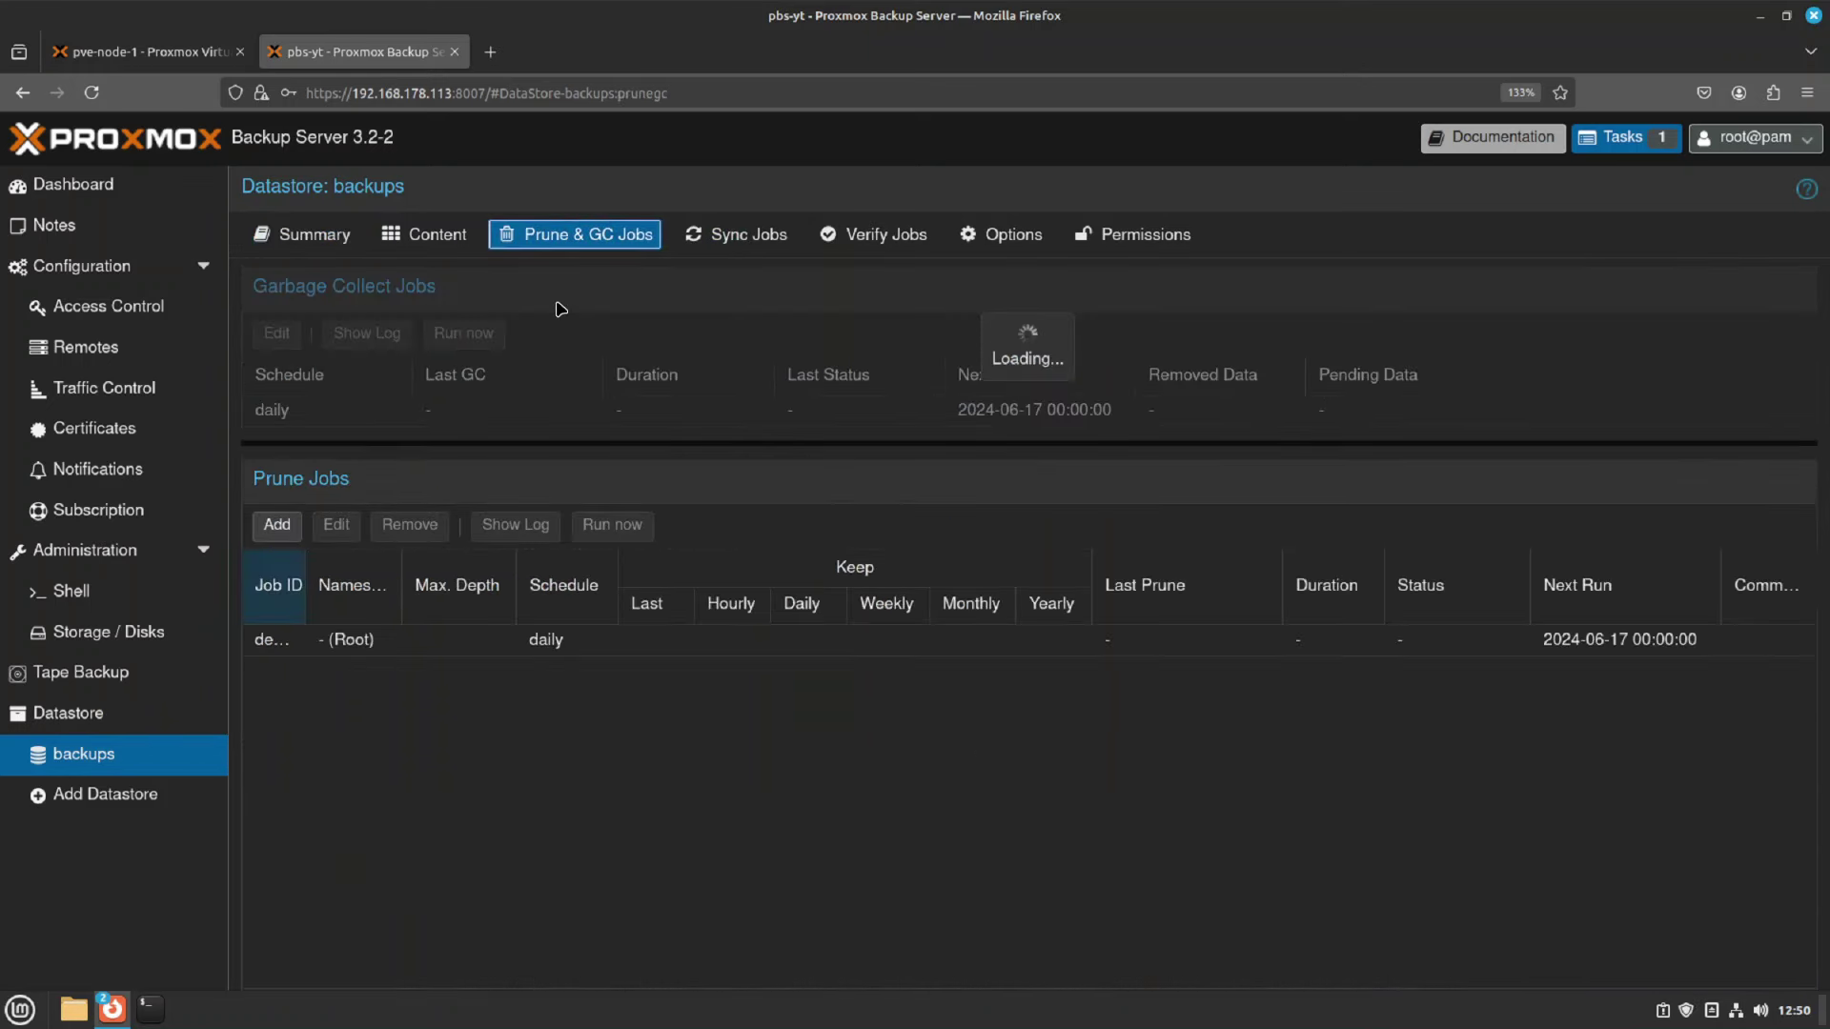
click(298, 529)
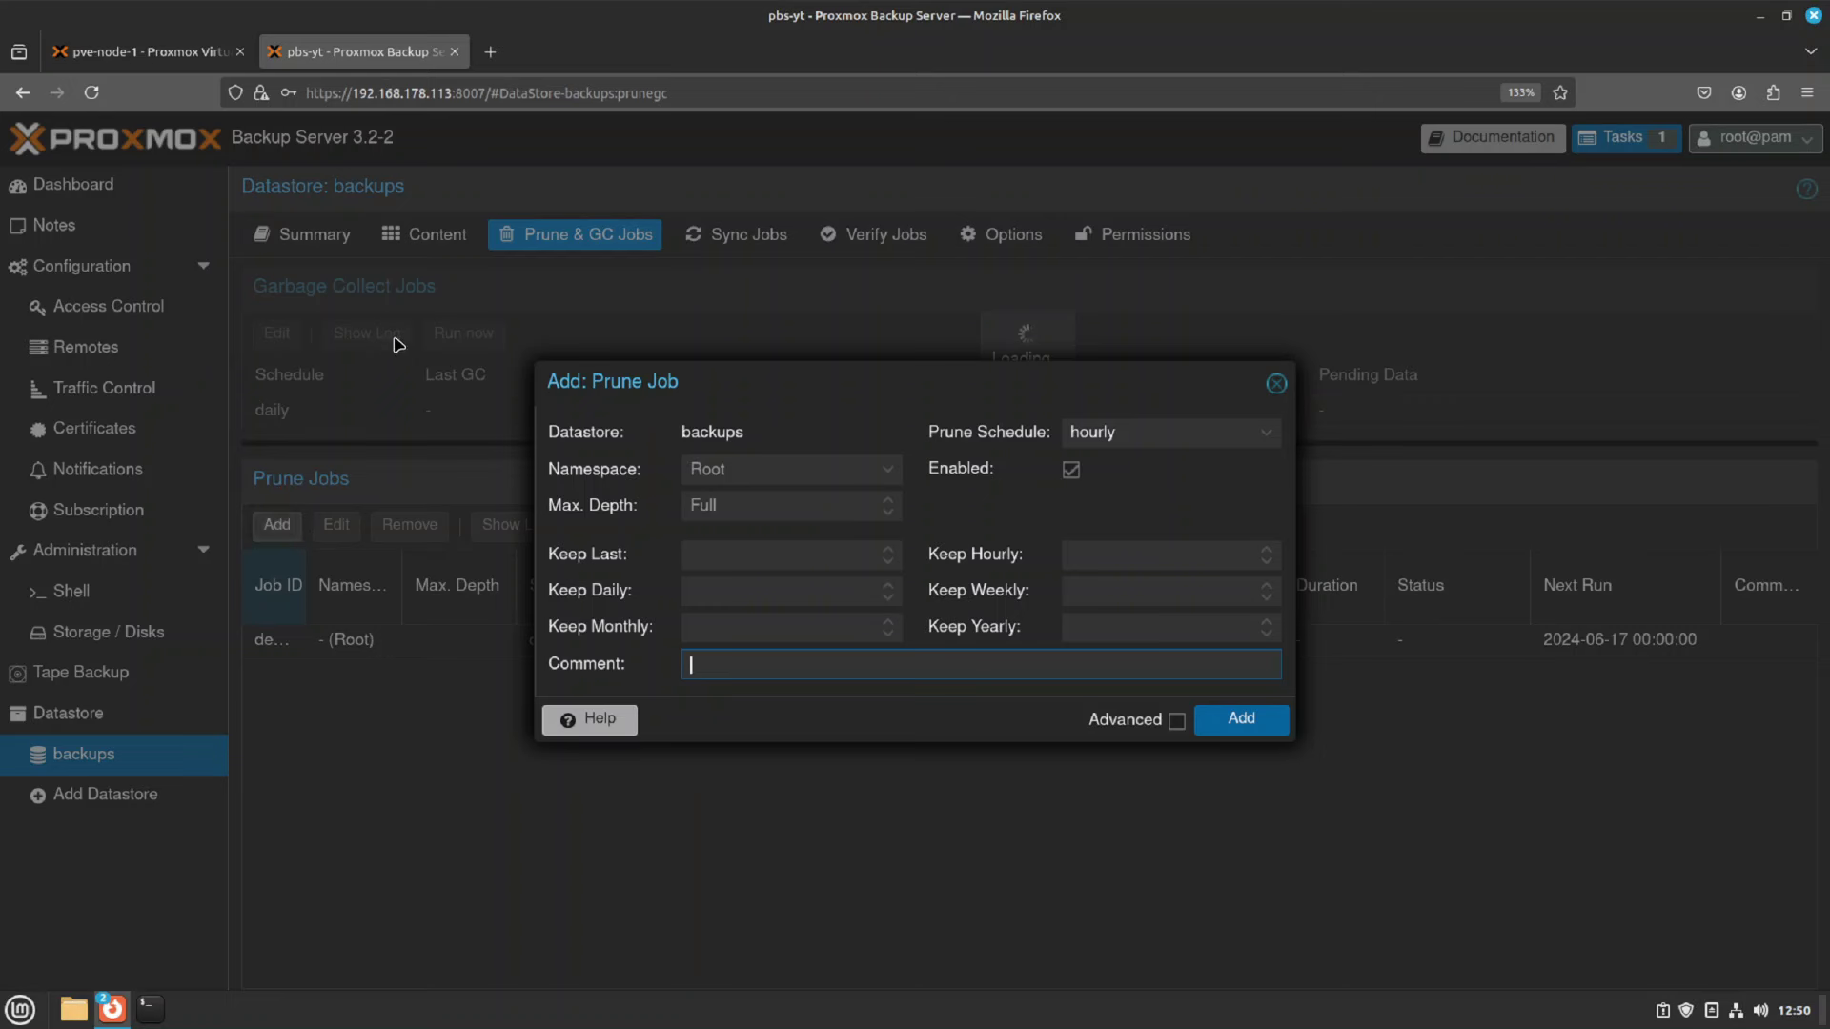
click(886, 475)
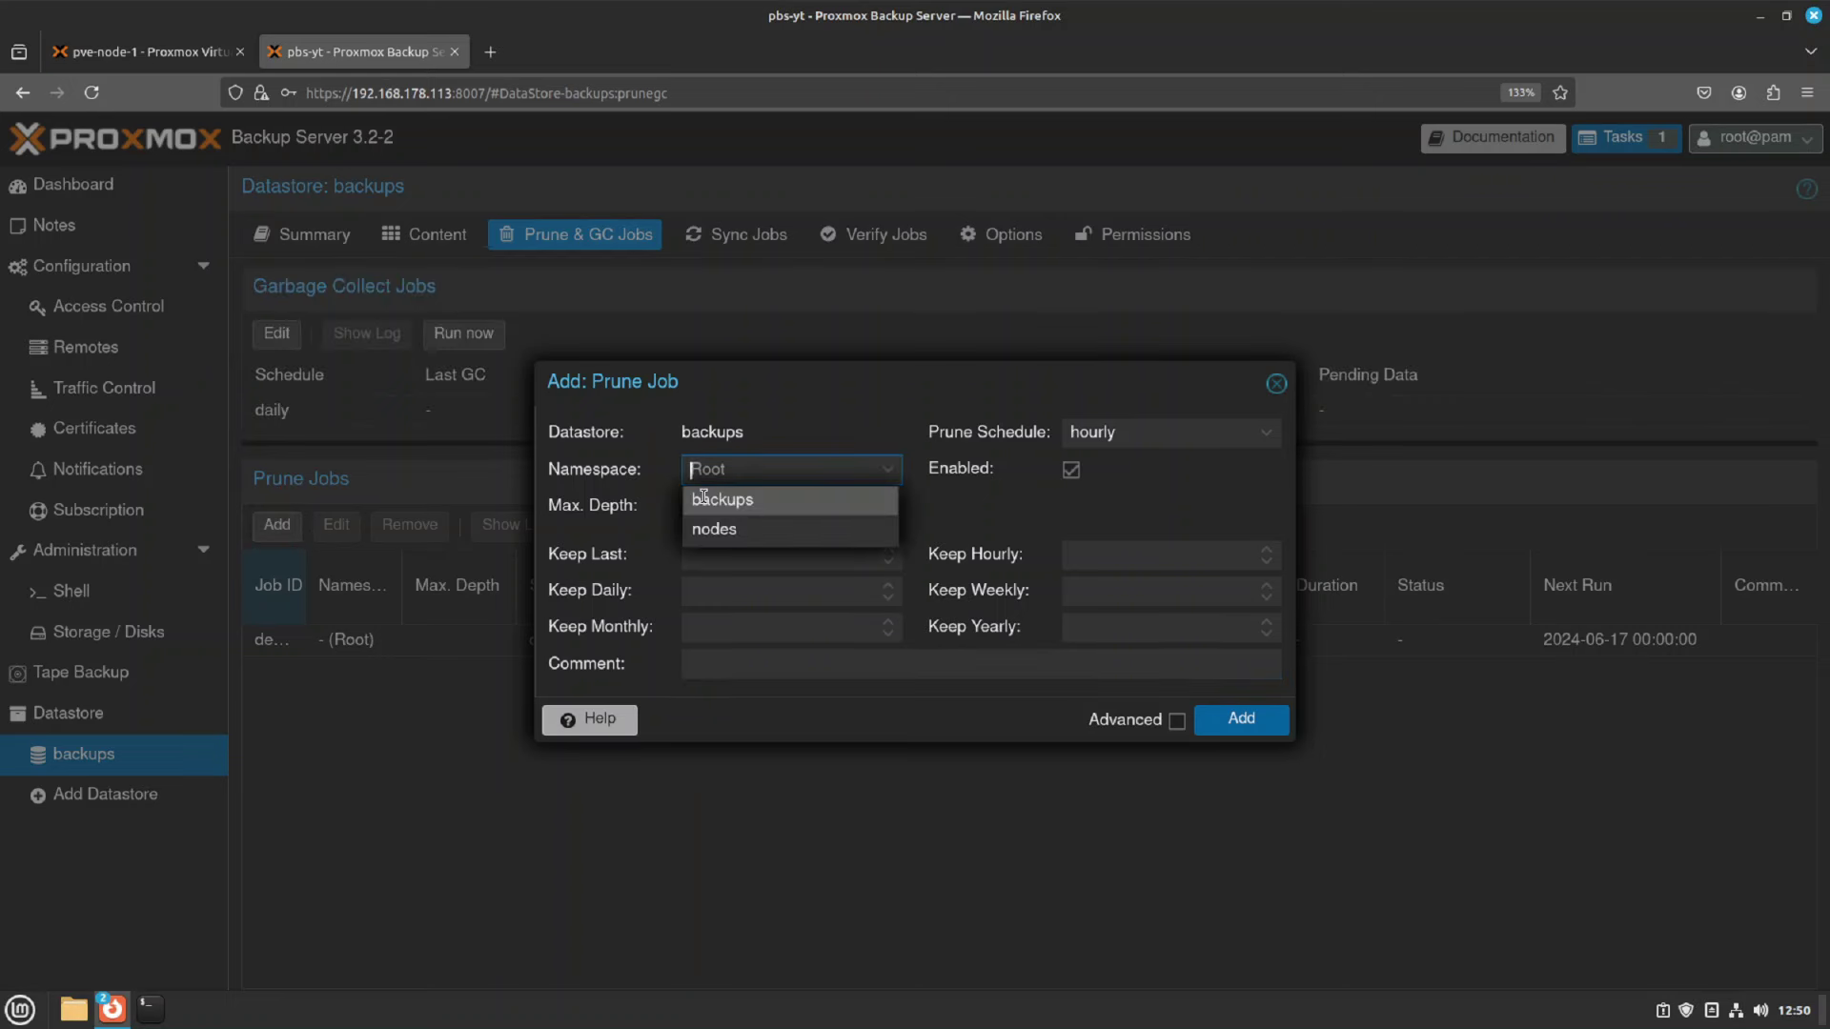
click(772, 500)
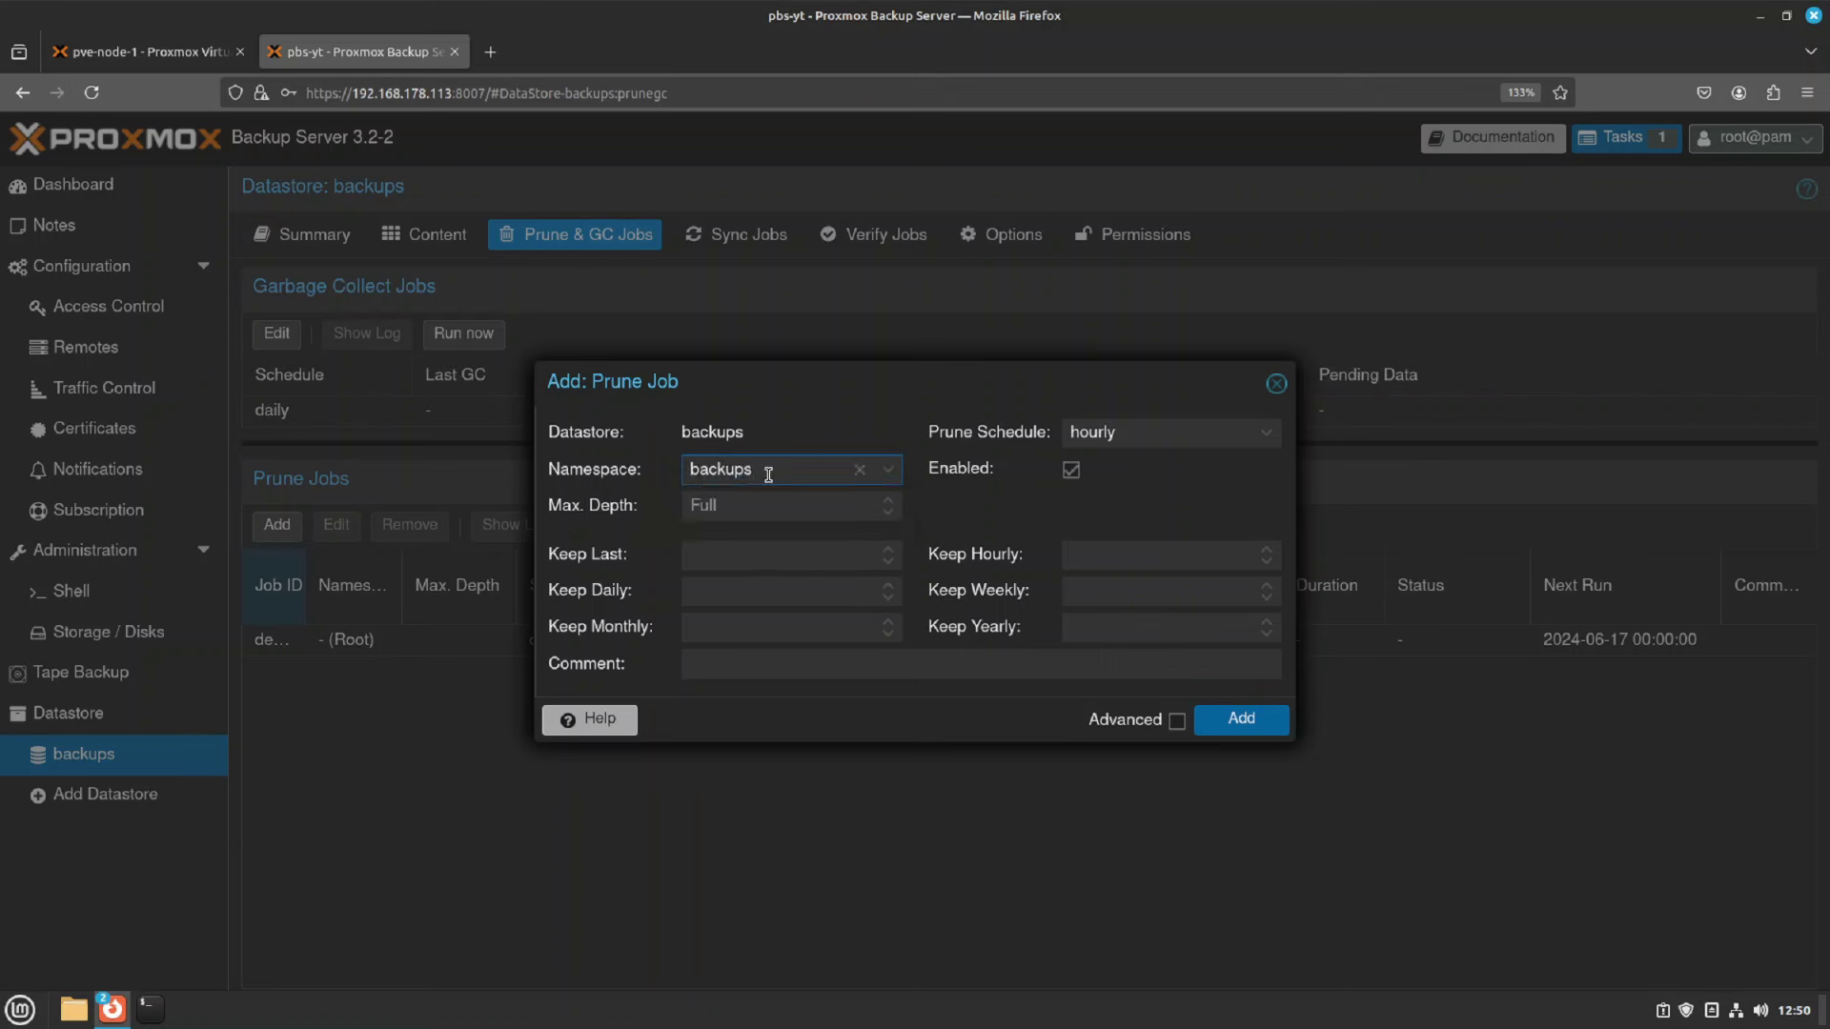
click(730, 550)
text(2)
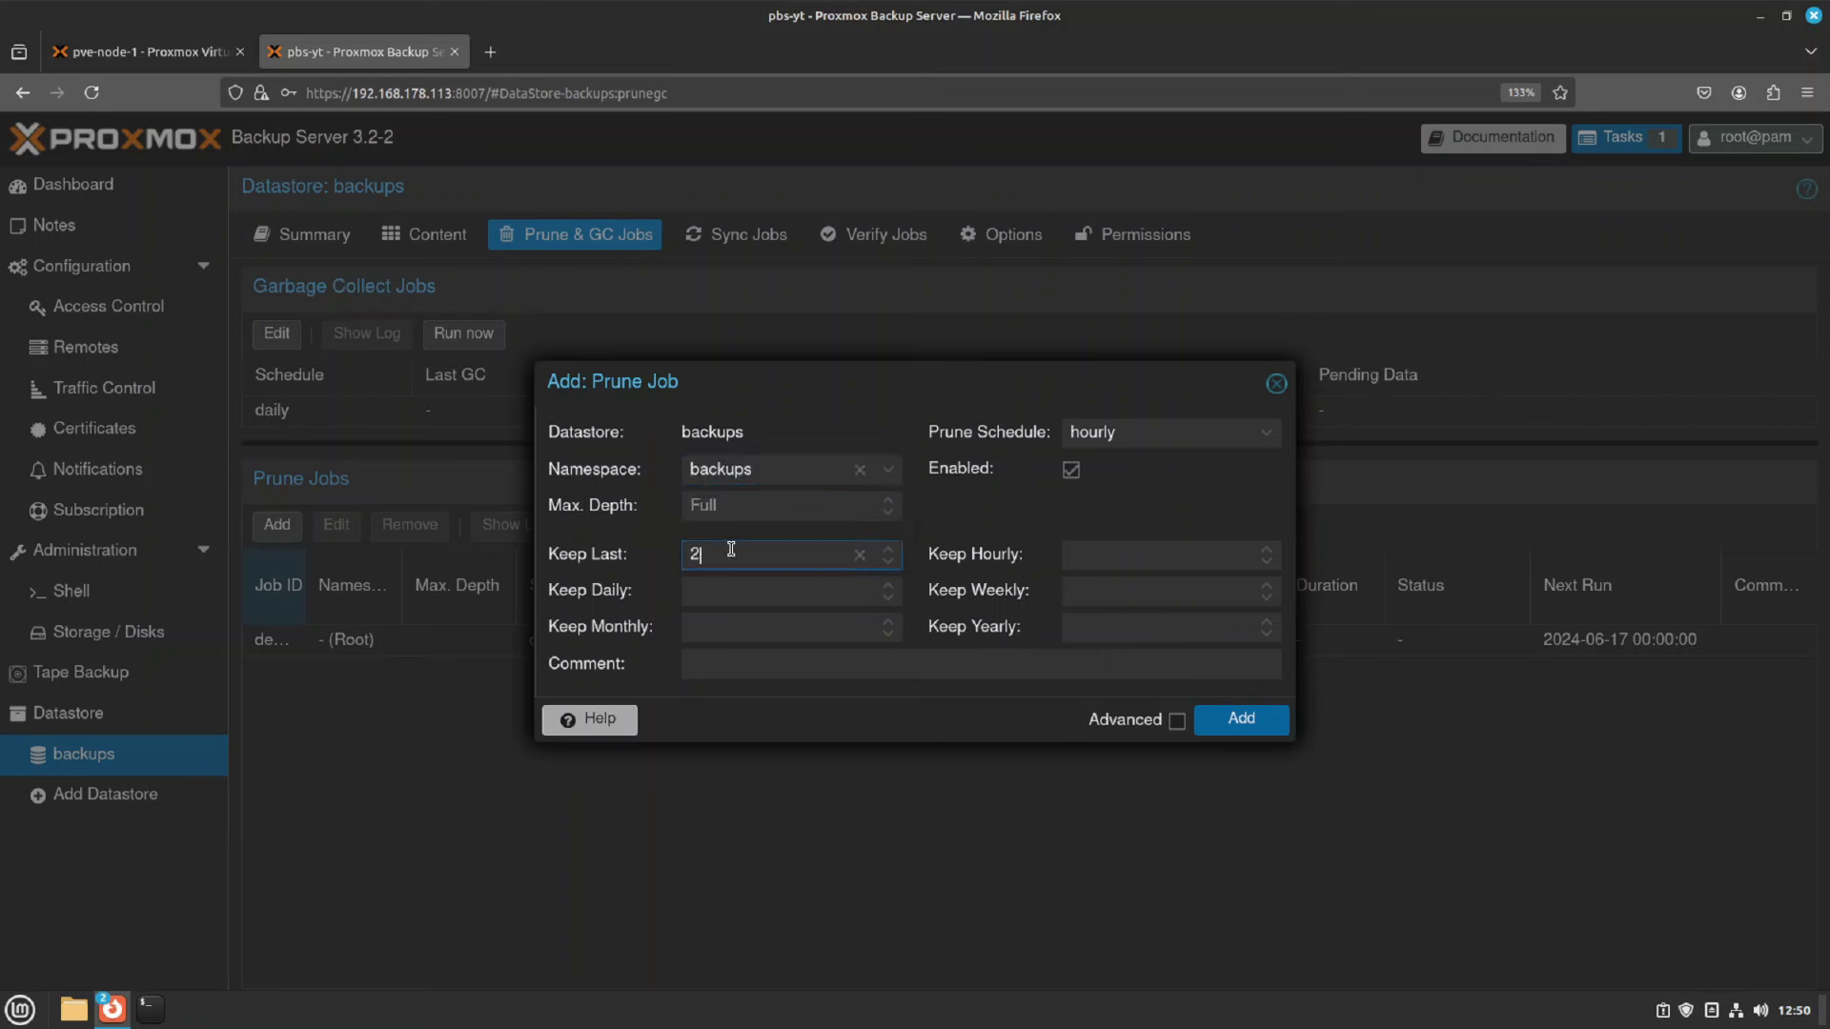
click(1152, 433)
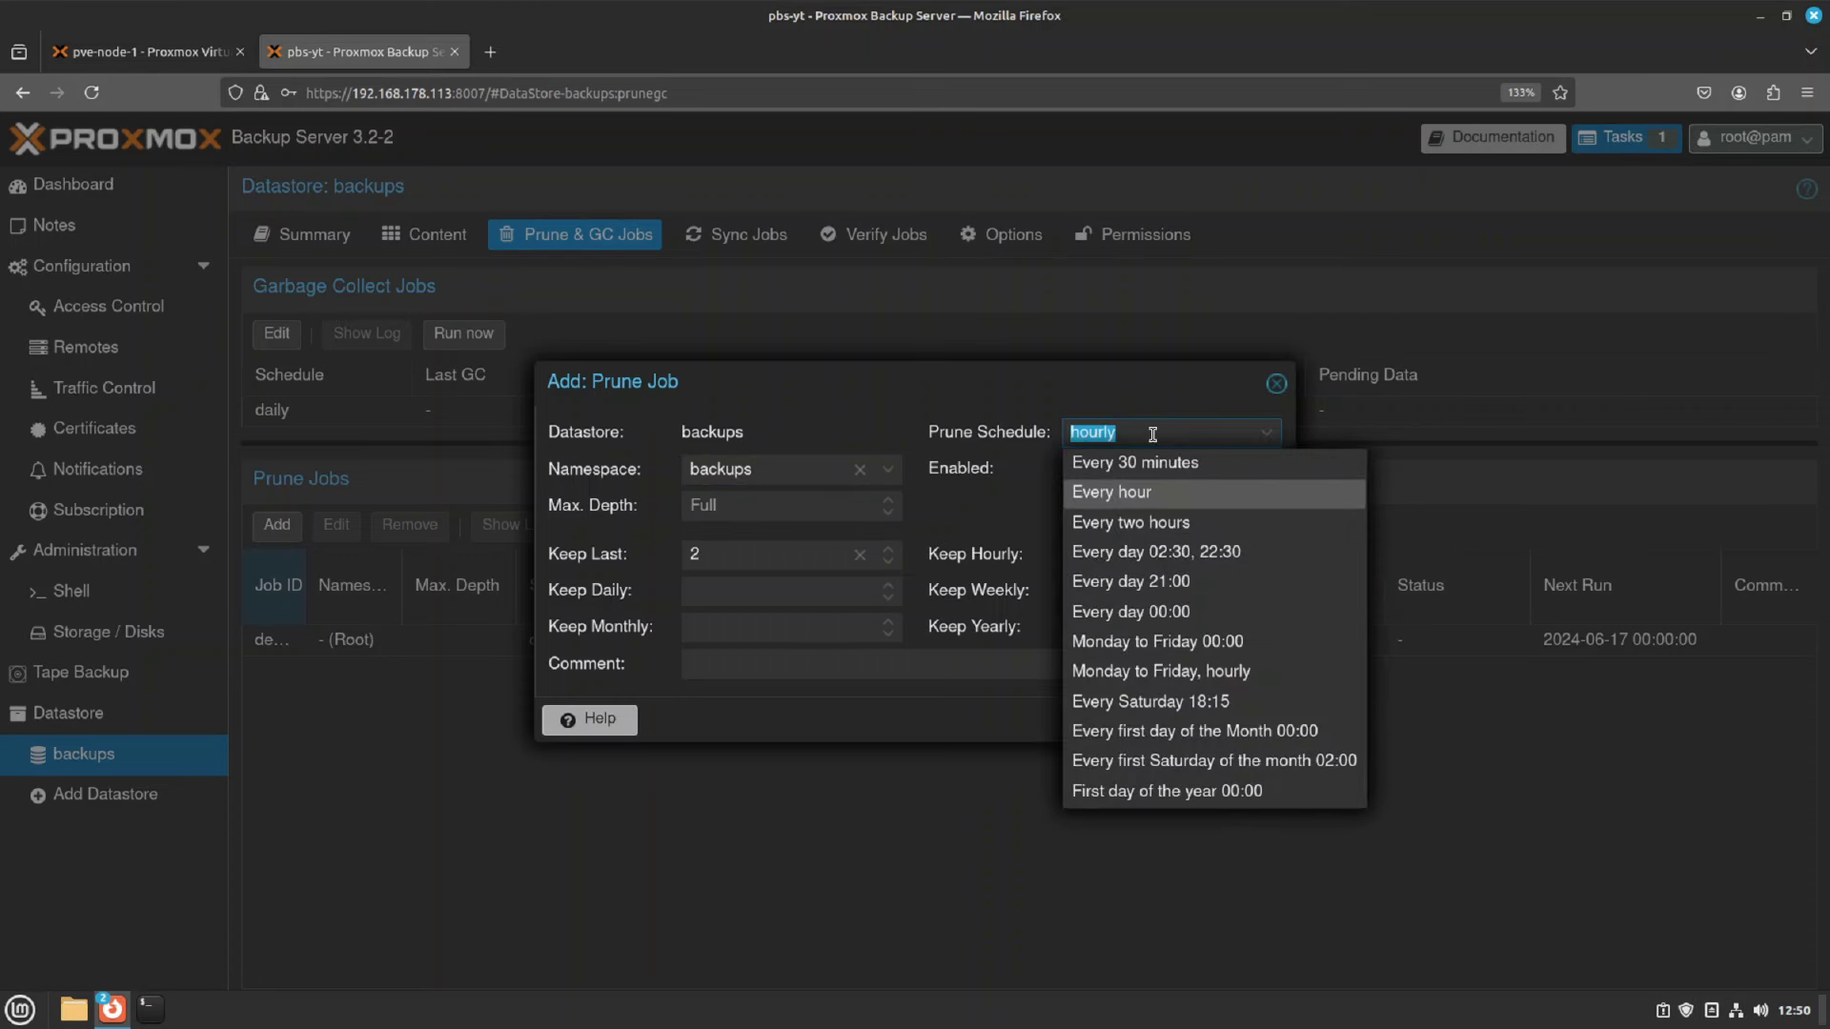
text(03:00)
click(1248, 720)
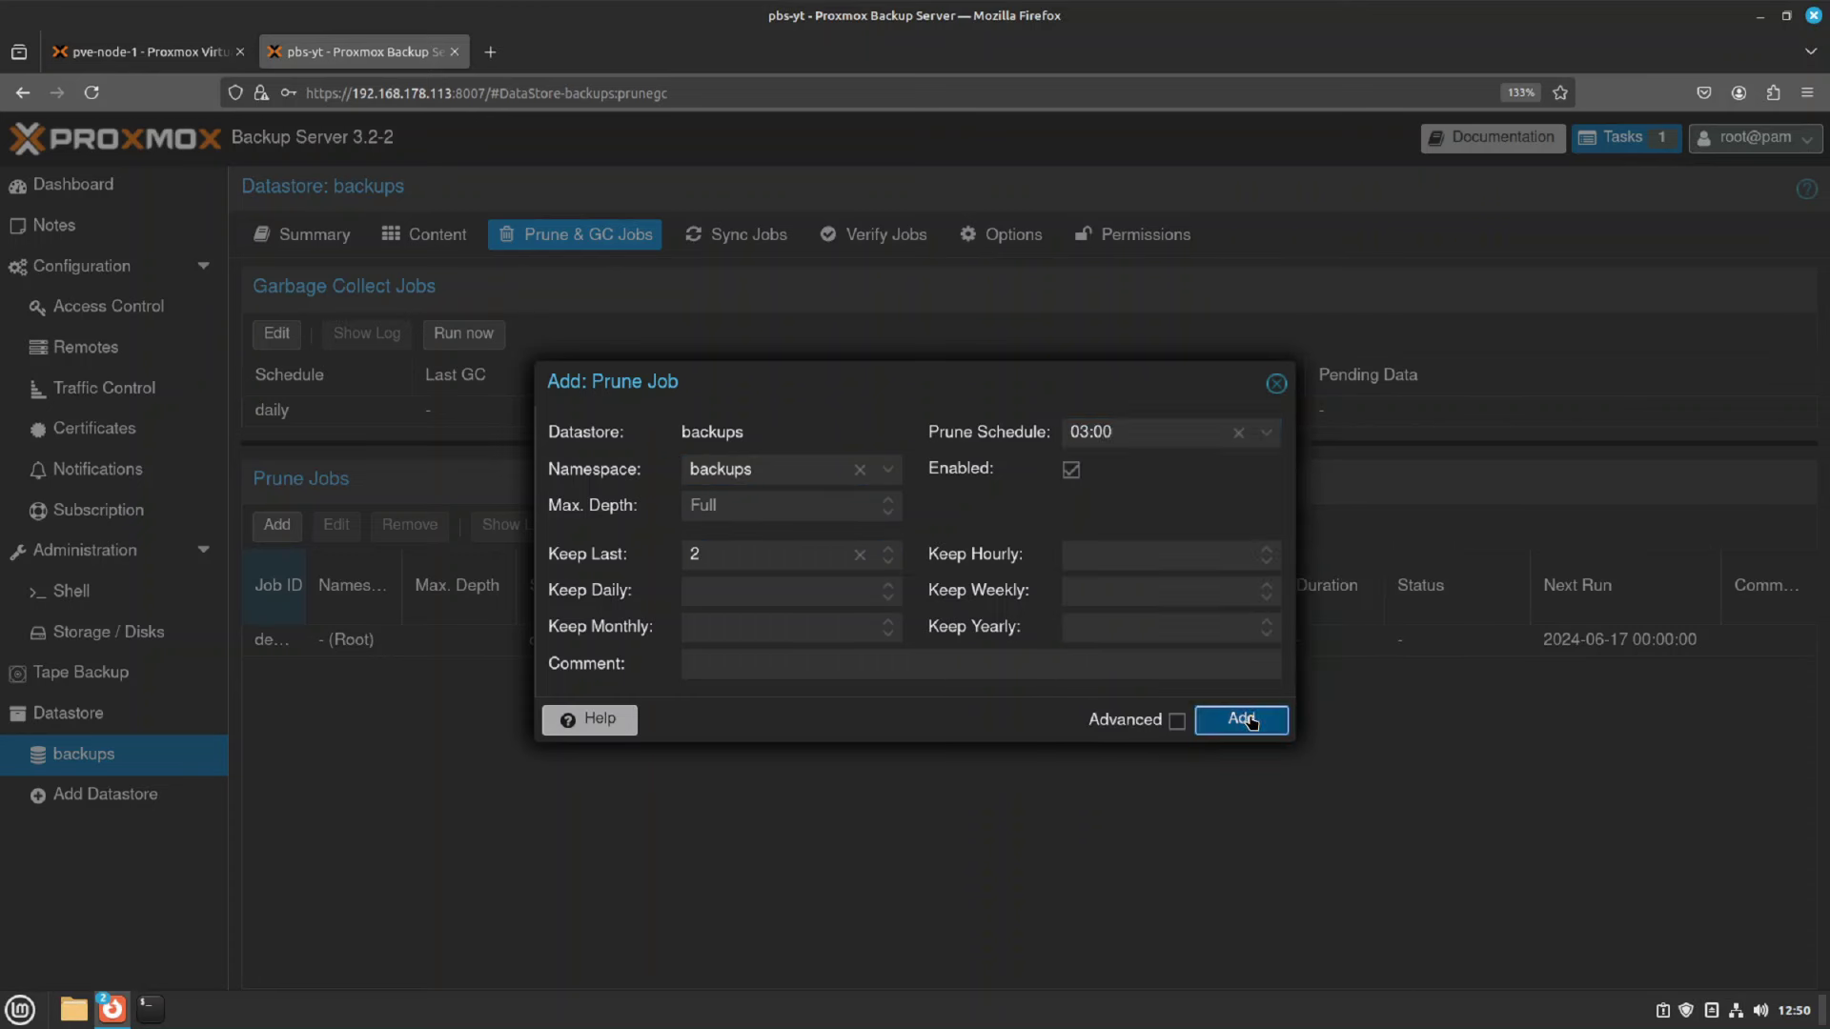
Add a second prune job for the nodes namespace, keeping the last 5 backups, scheduled at 04:00
click(285, 539)
click(889, 473)
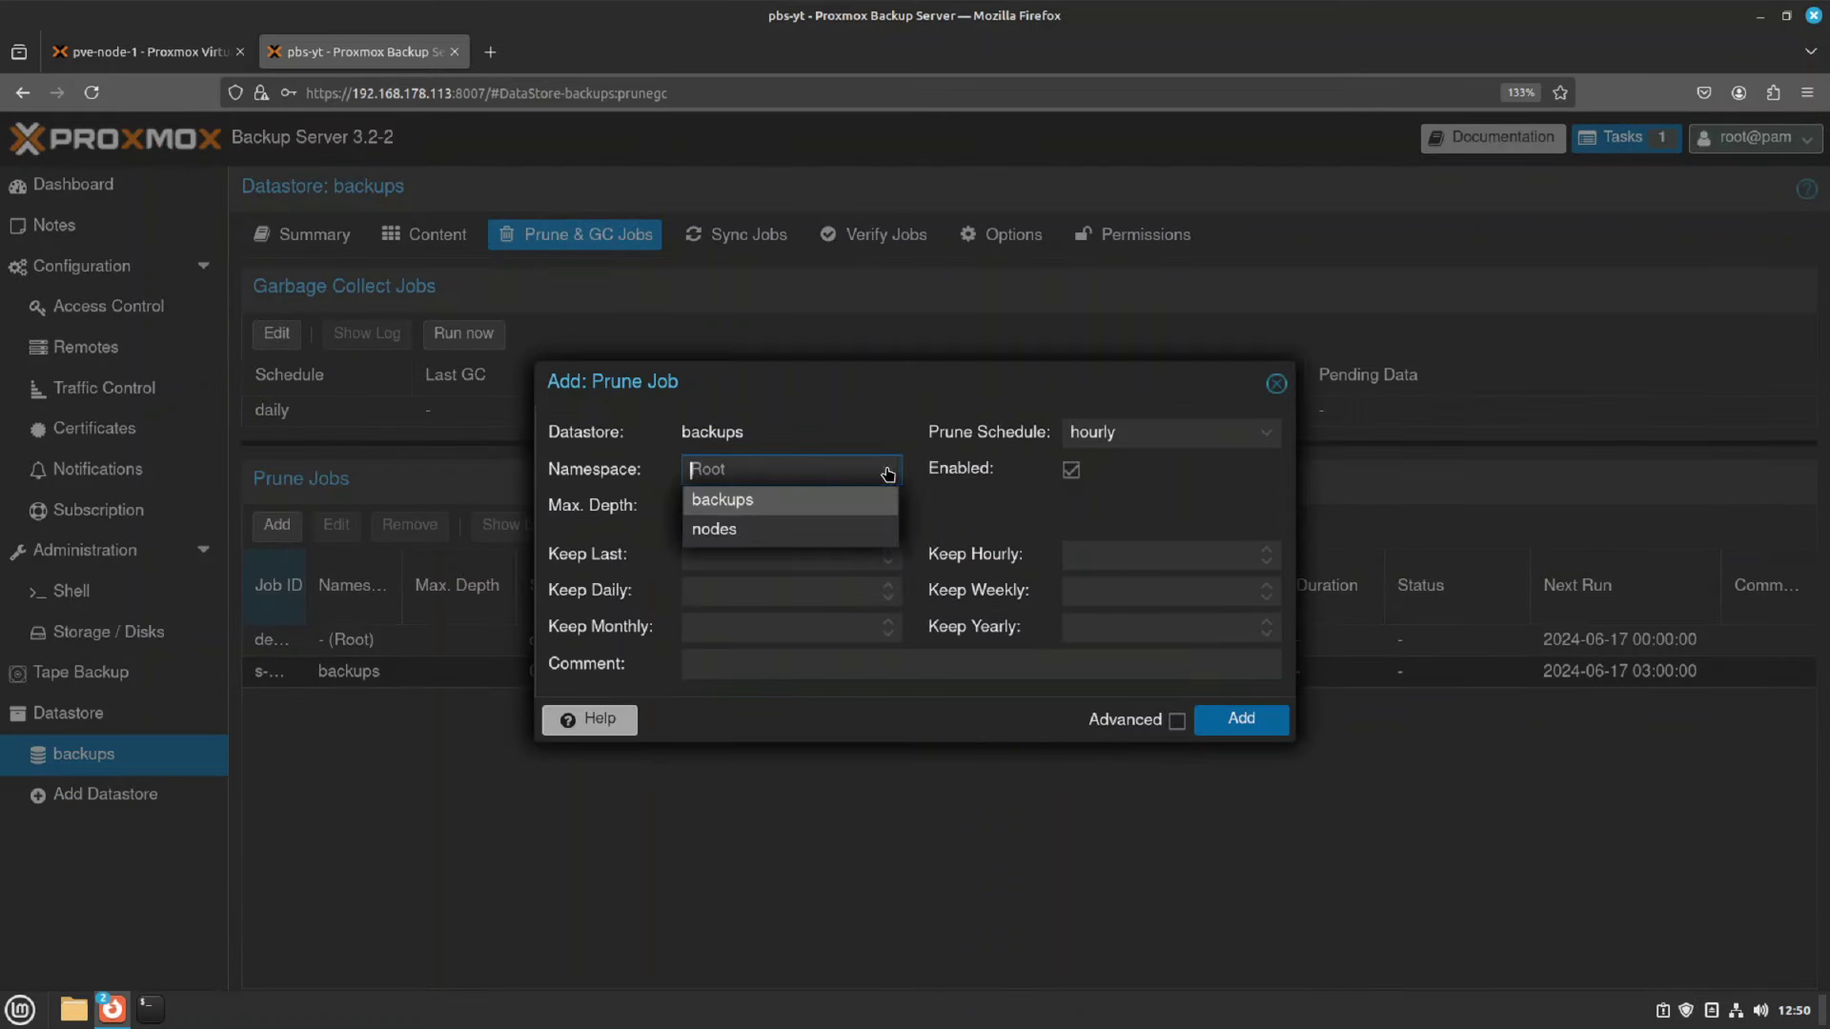
click(744, 523)
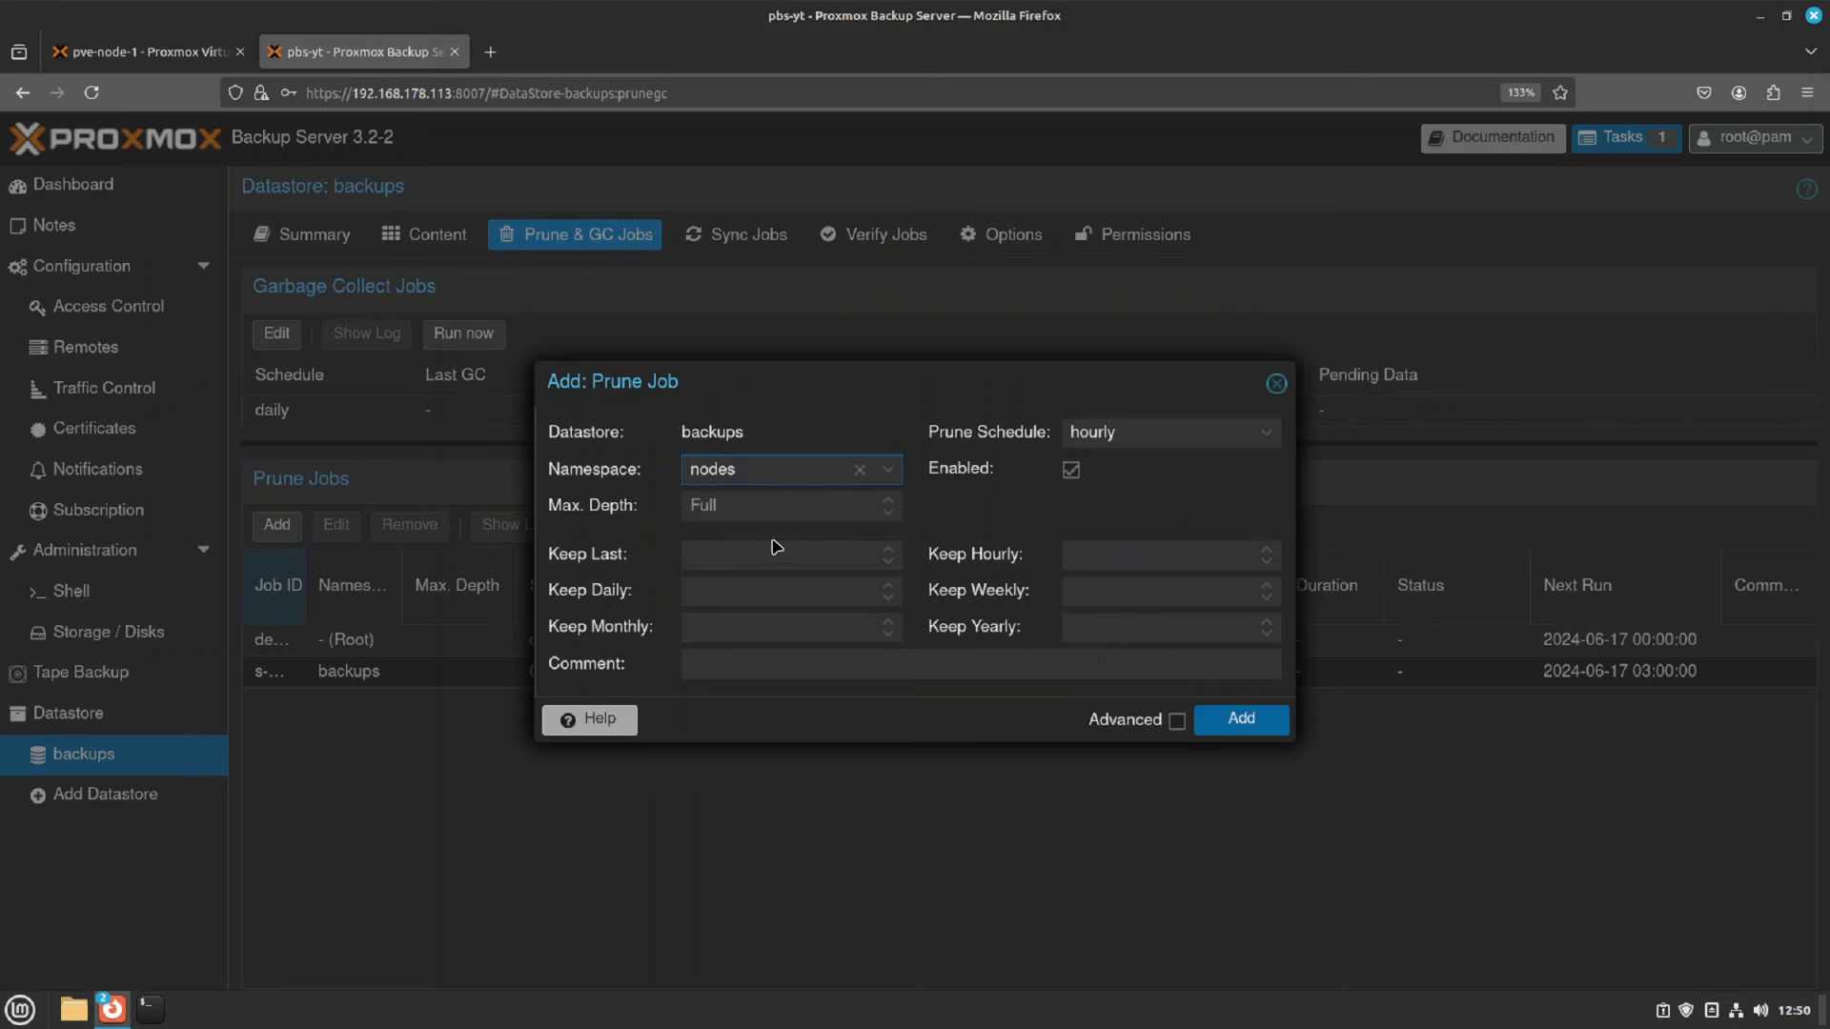
click(750, 556)
click(1143, 438)
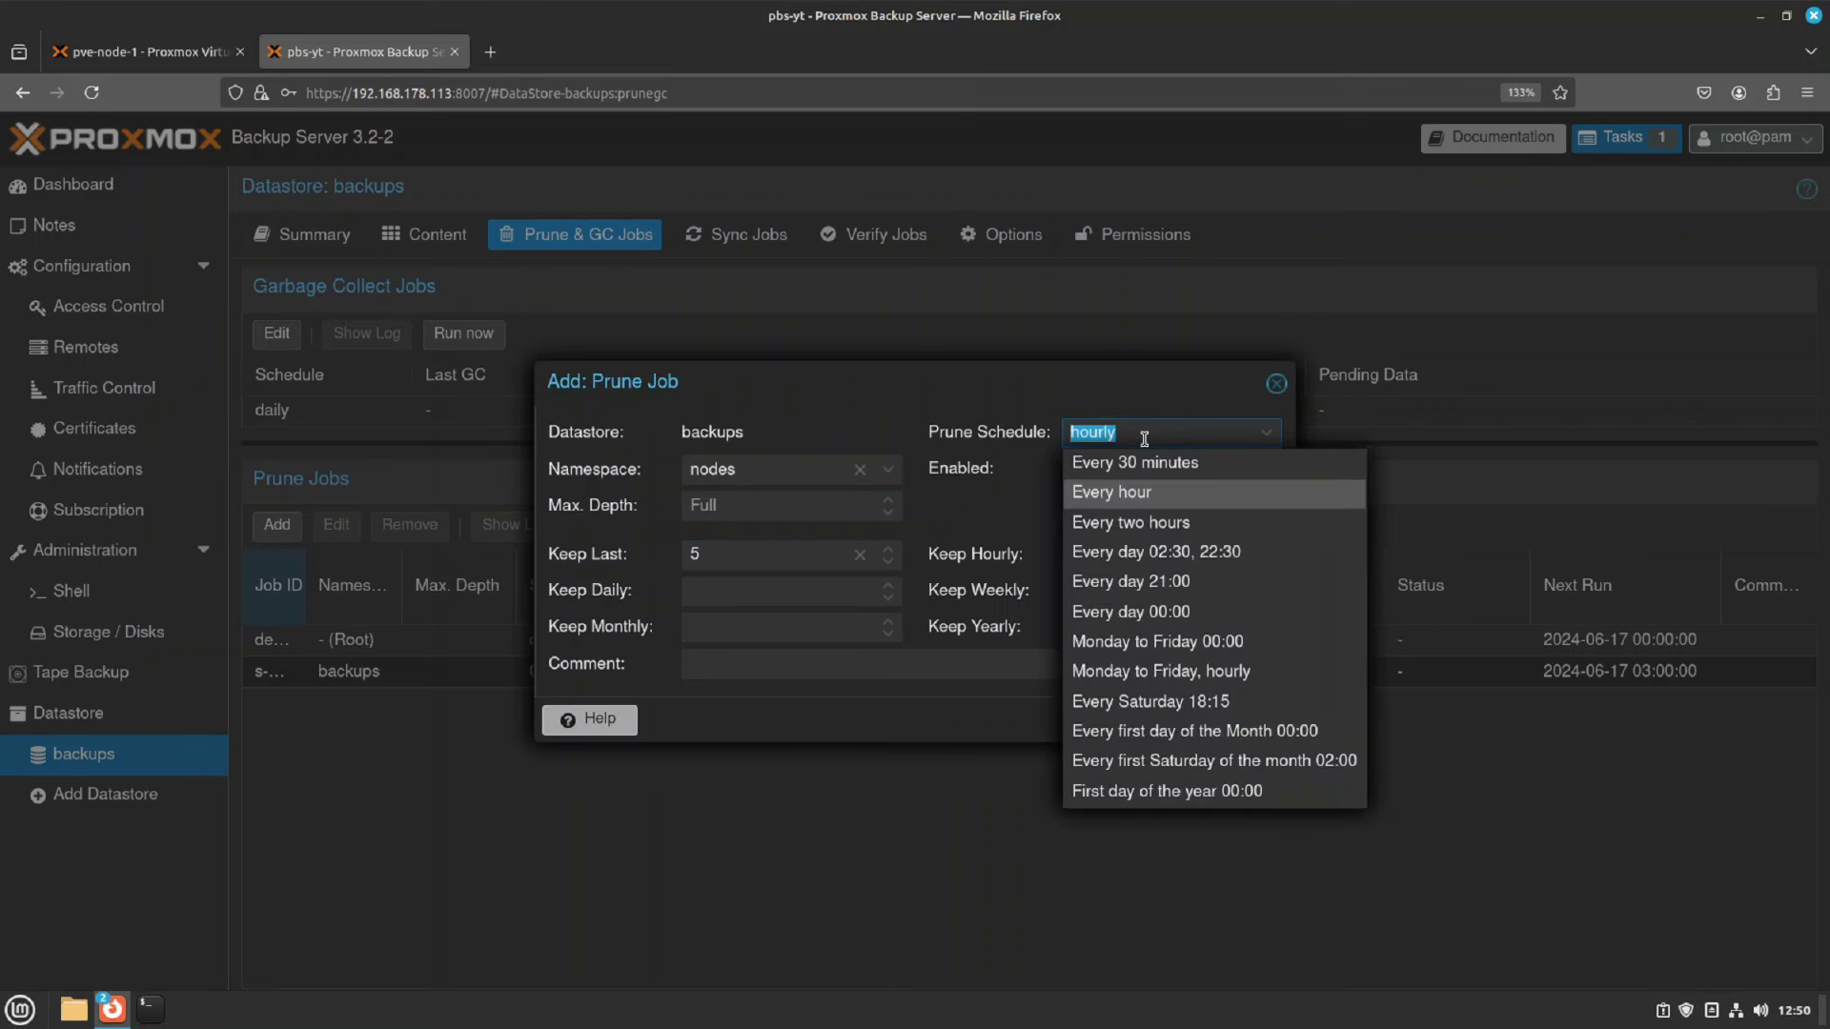
text(04:00)
click(1258, 719)
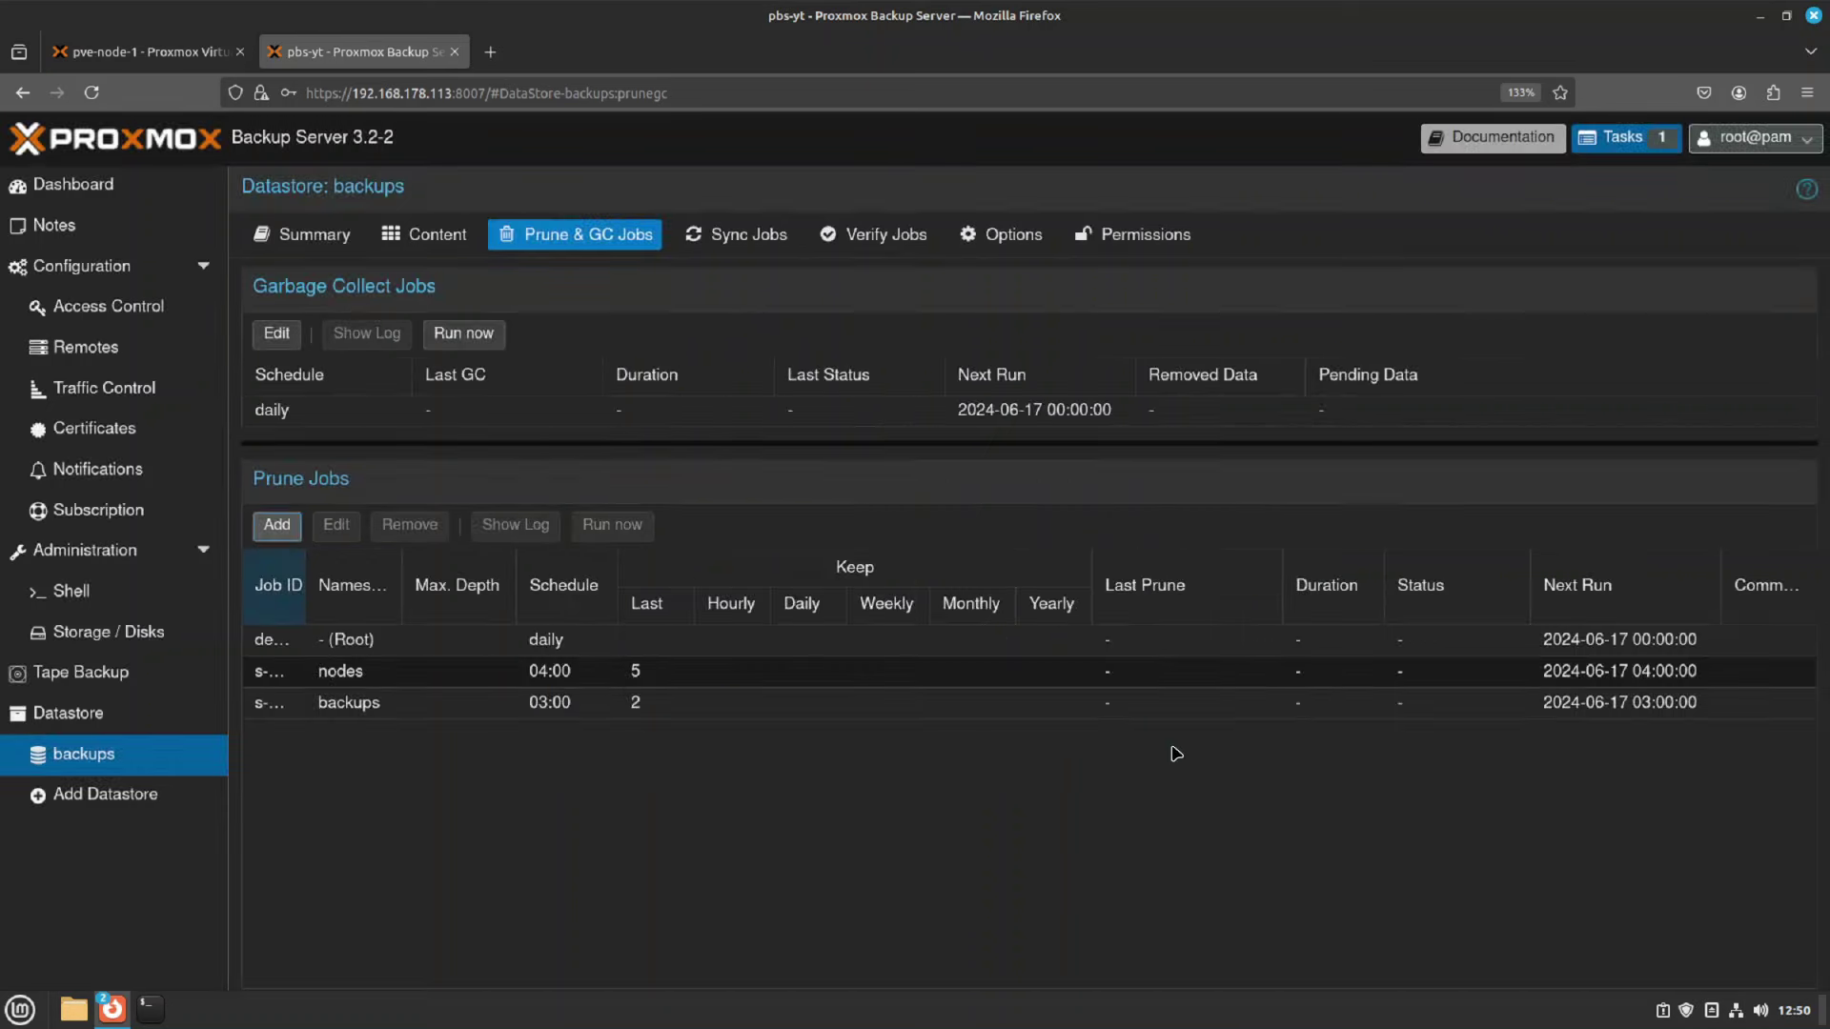
Remove the daily prune job for the Root namespace
click(414, 650)
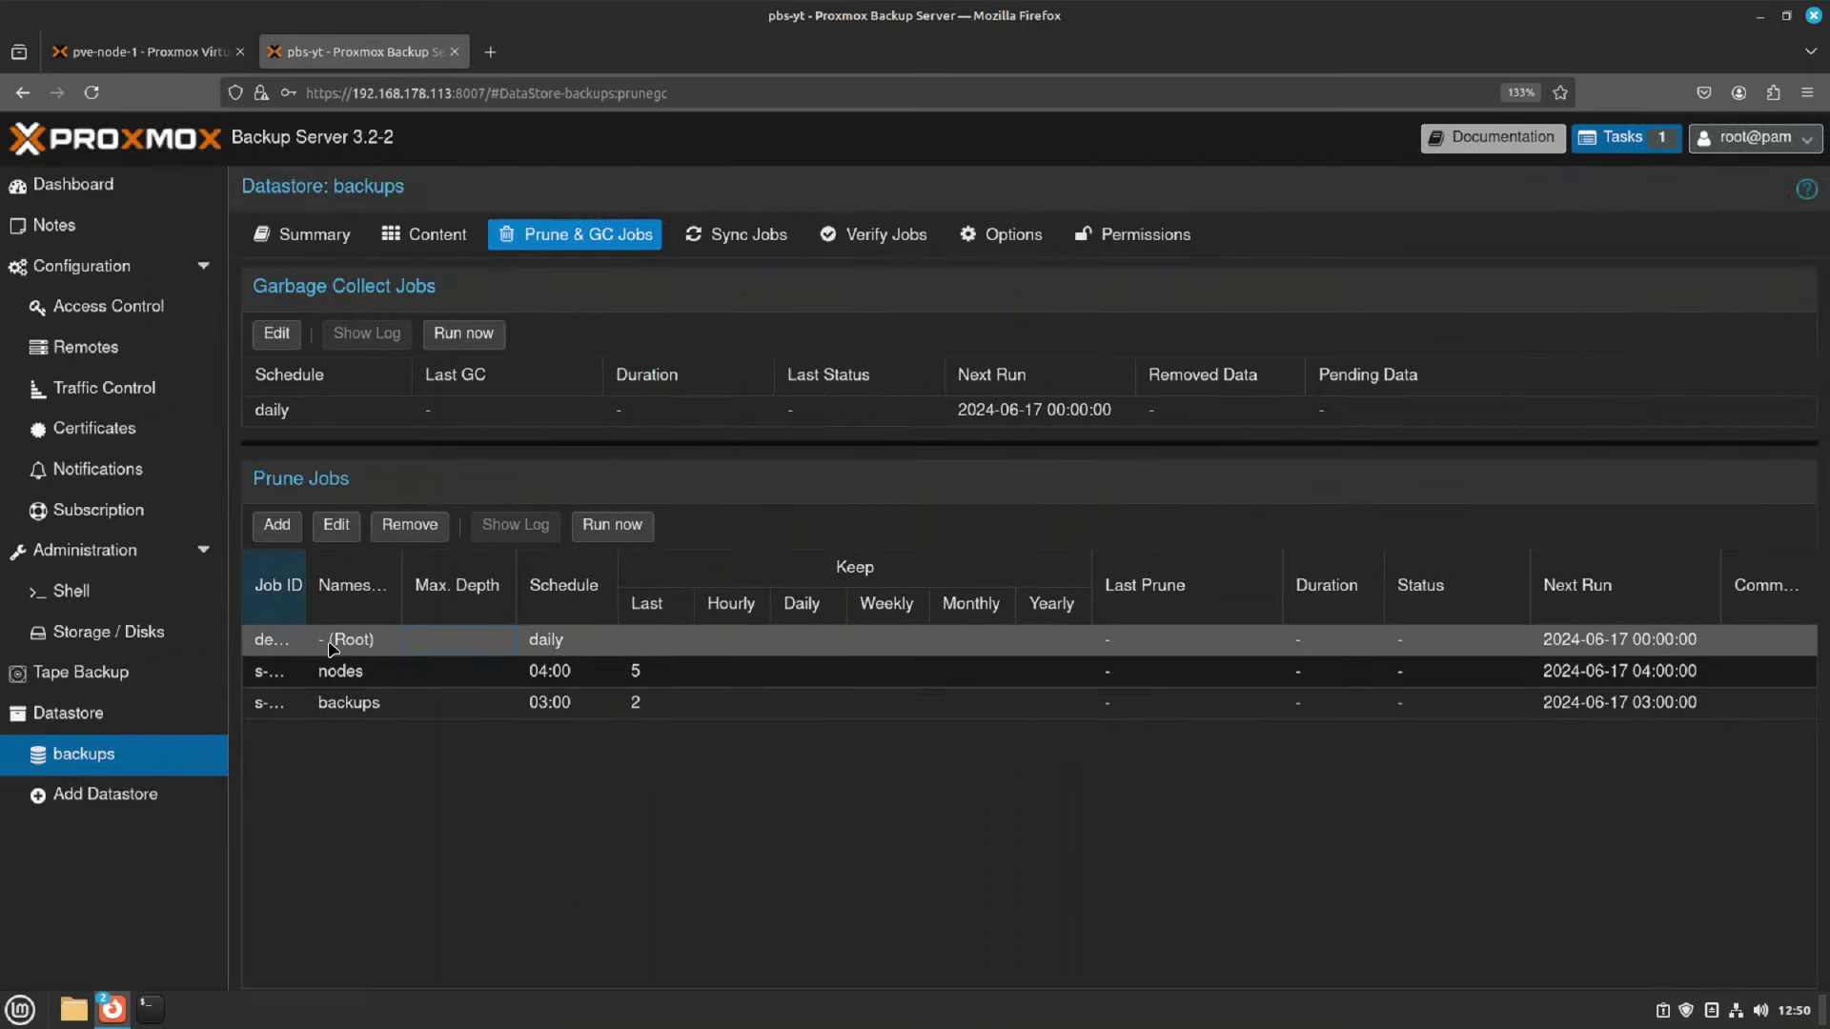
click(410, 525)
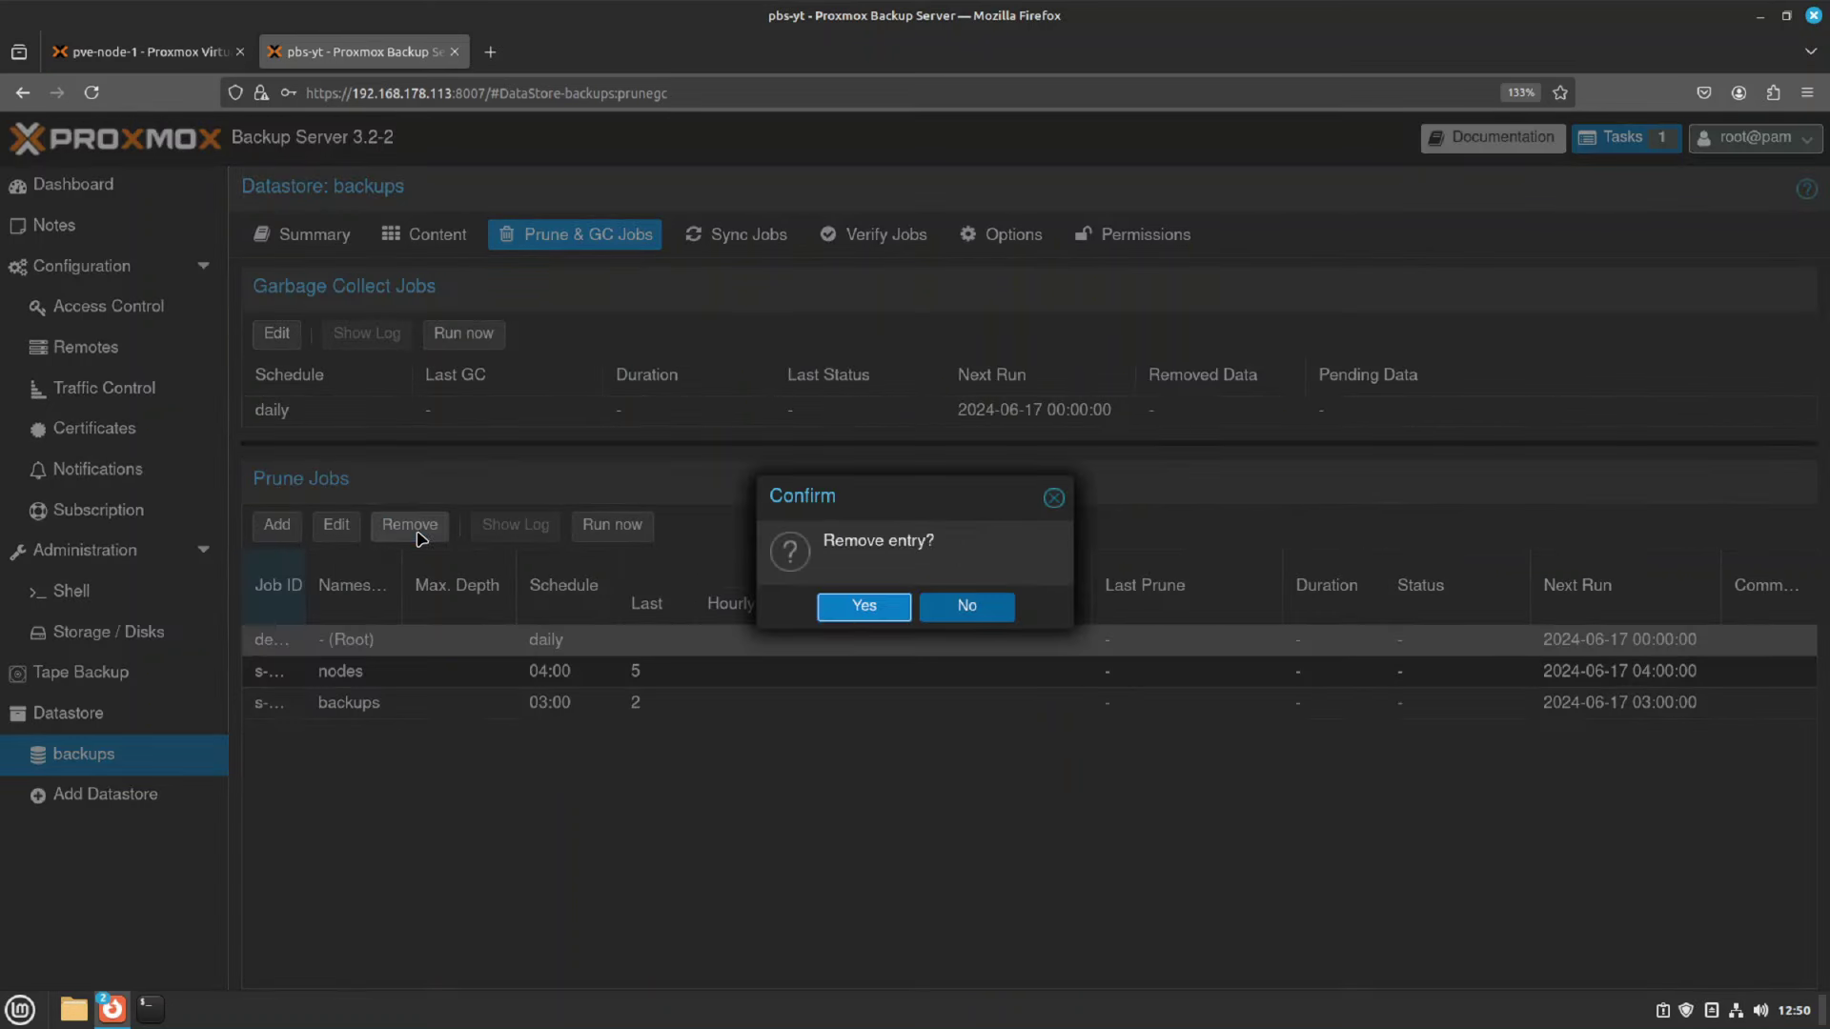
click(863, 606)
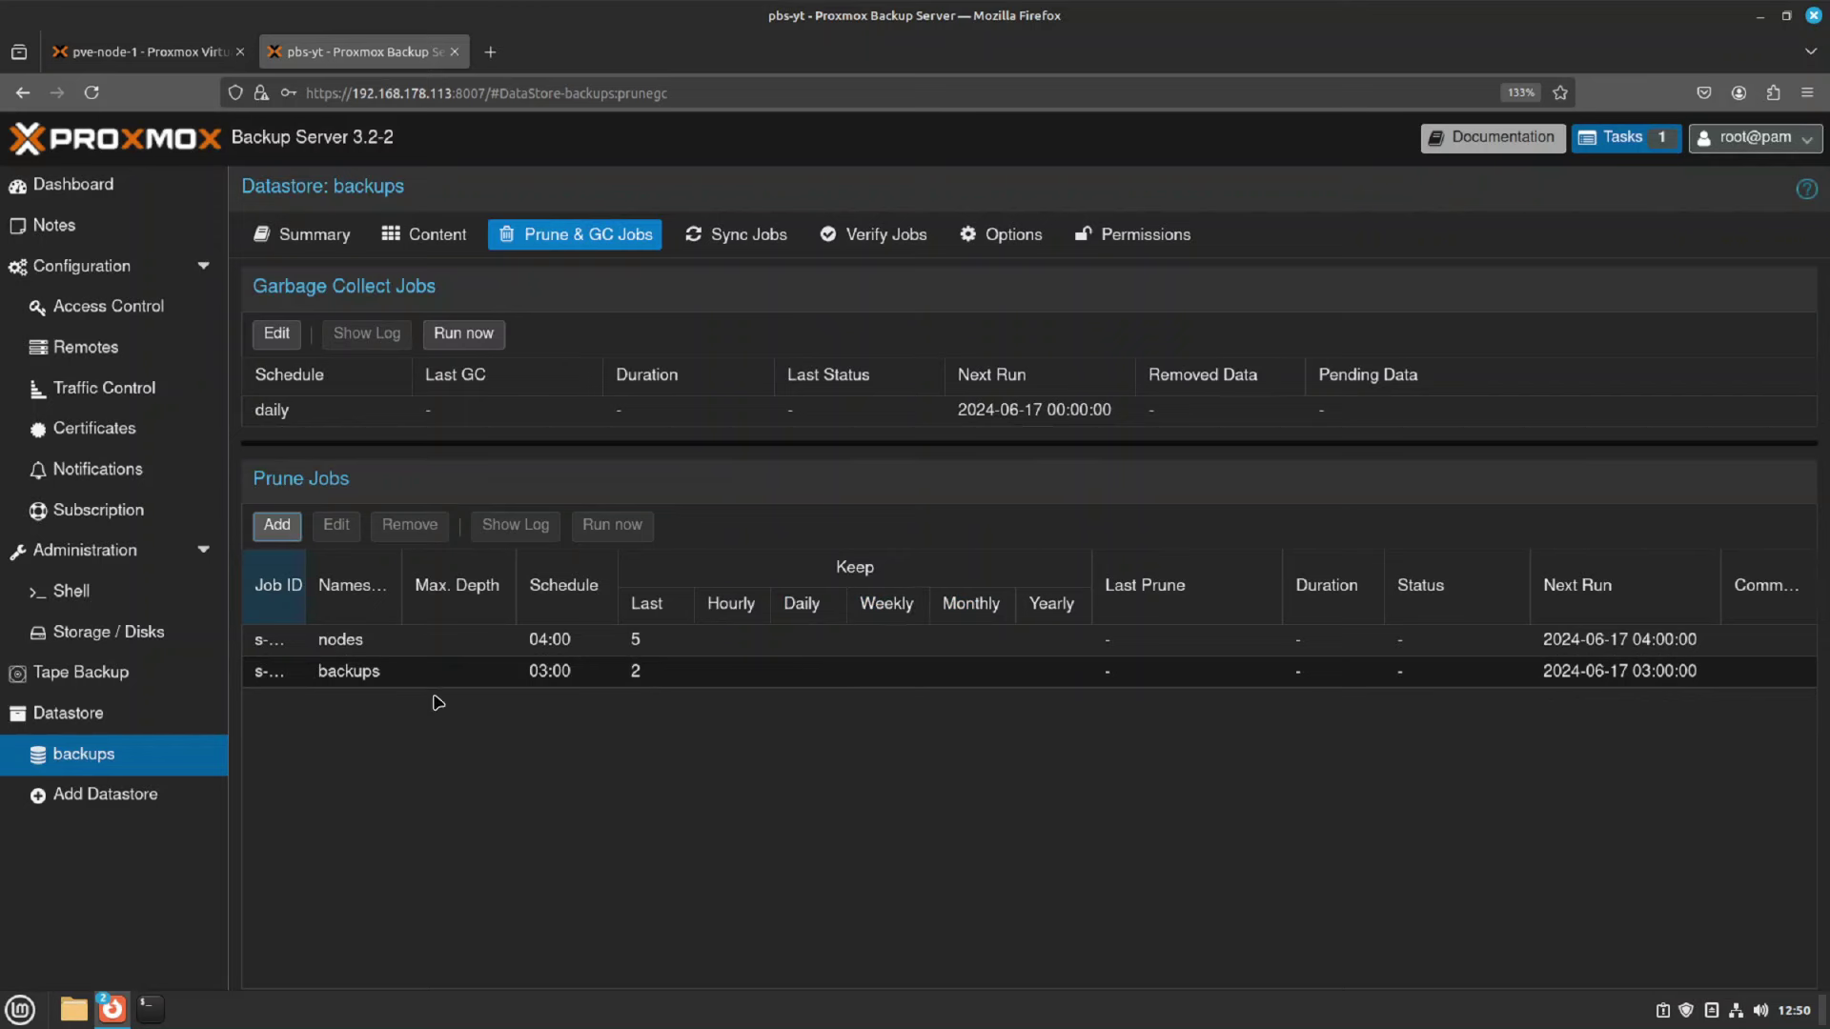
Check the datastore's backup contents, then review the prune jobs for the backups and nodes namespaces
click(436, 236)
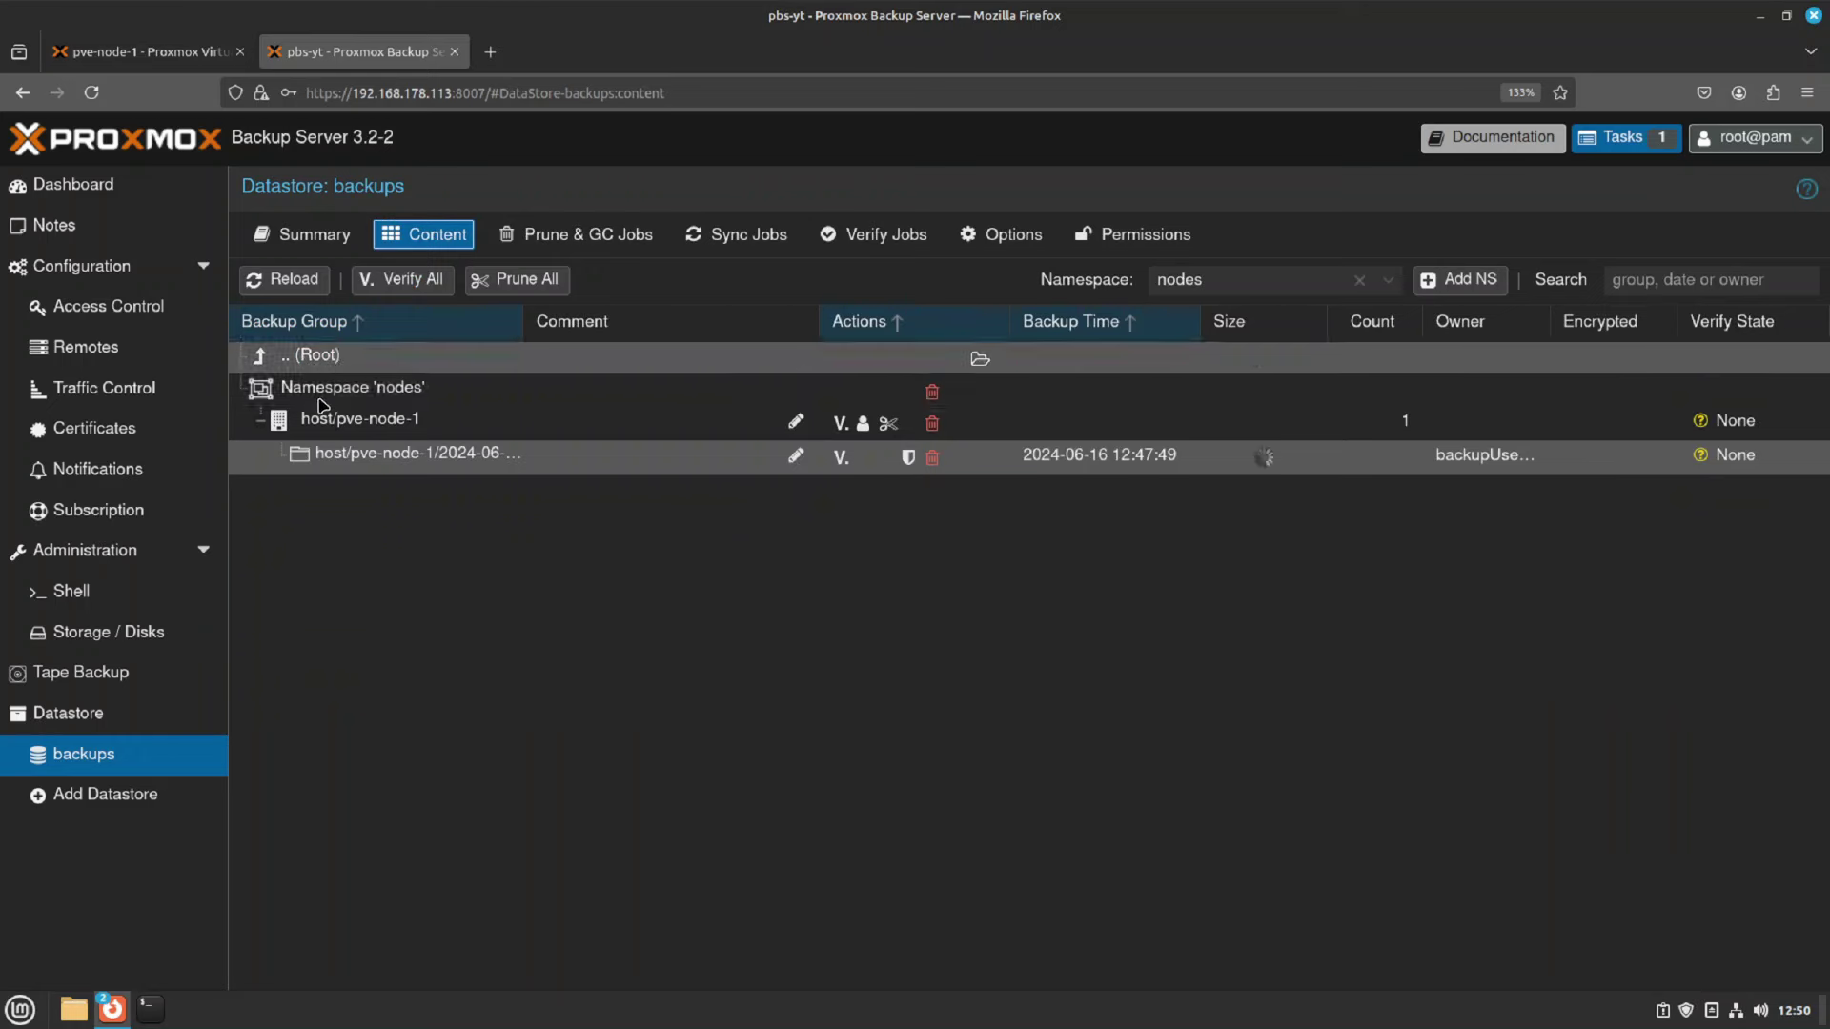
click(615, 237)
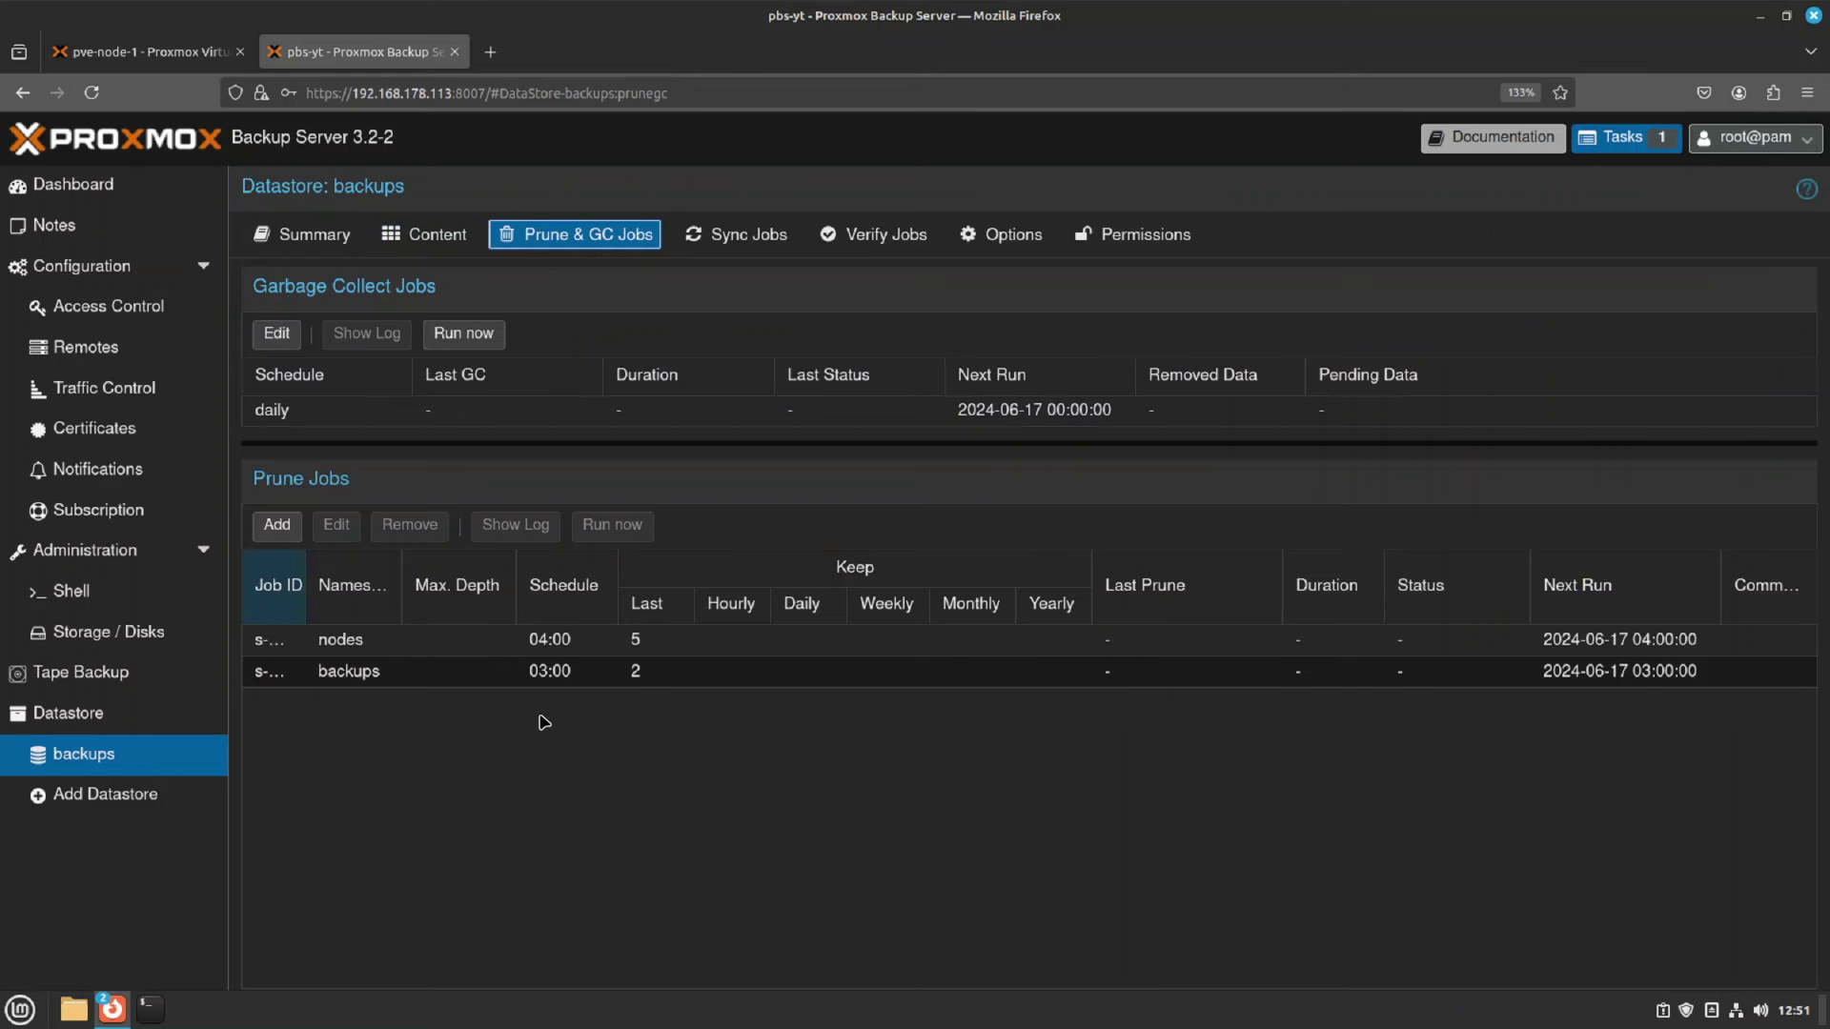
click(386, 677)
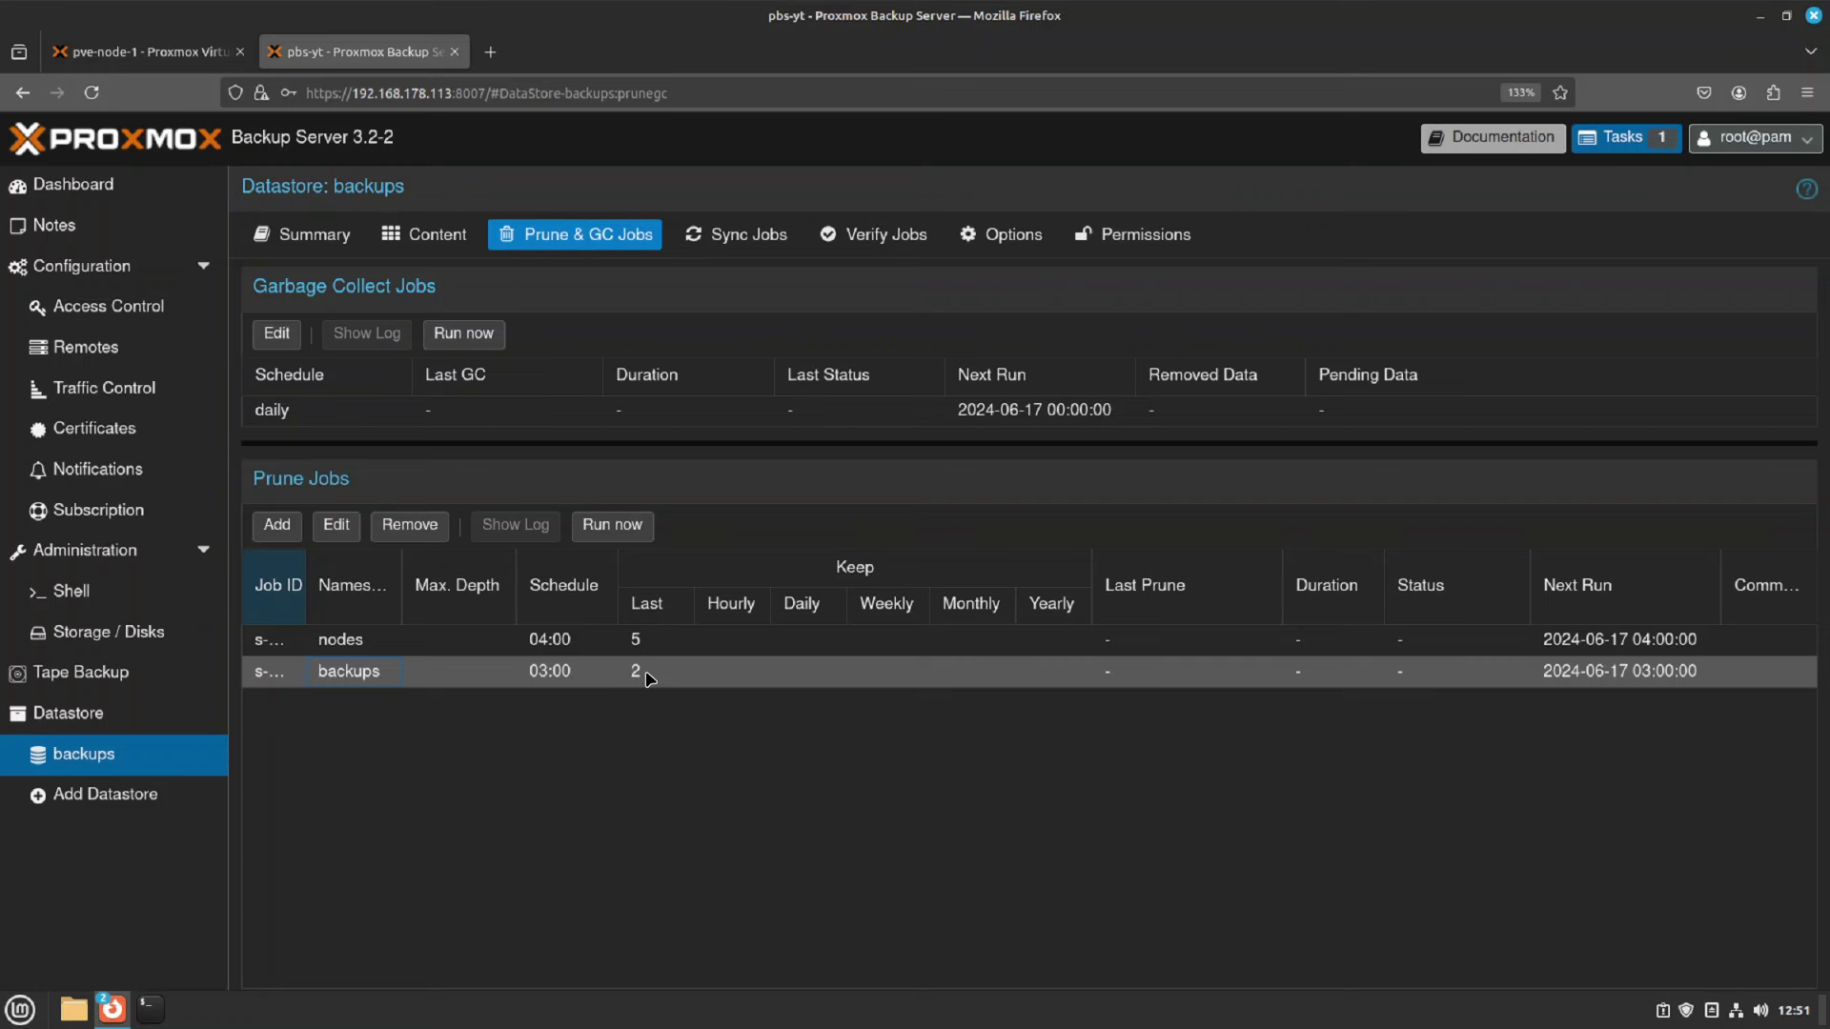
click(341, 647)
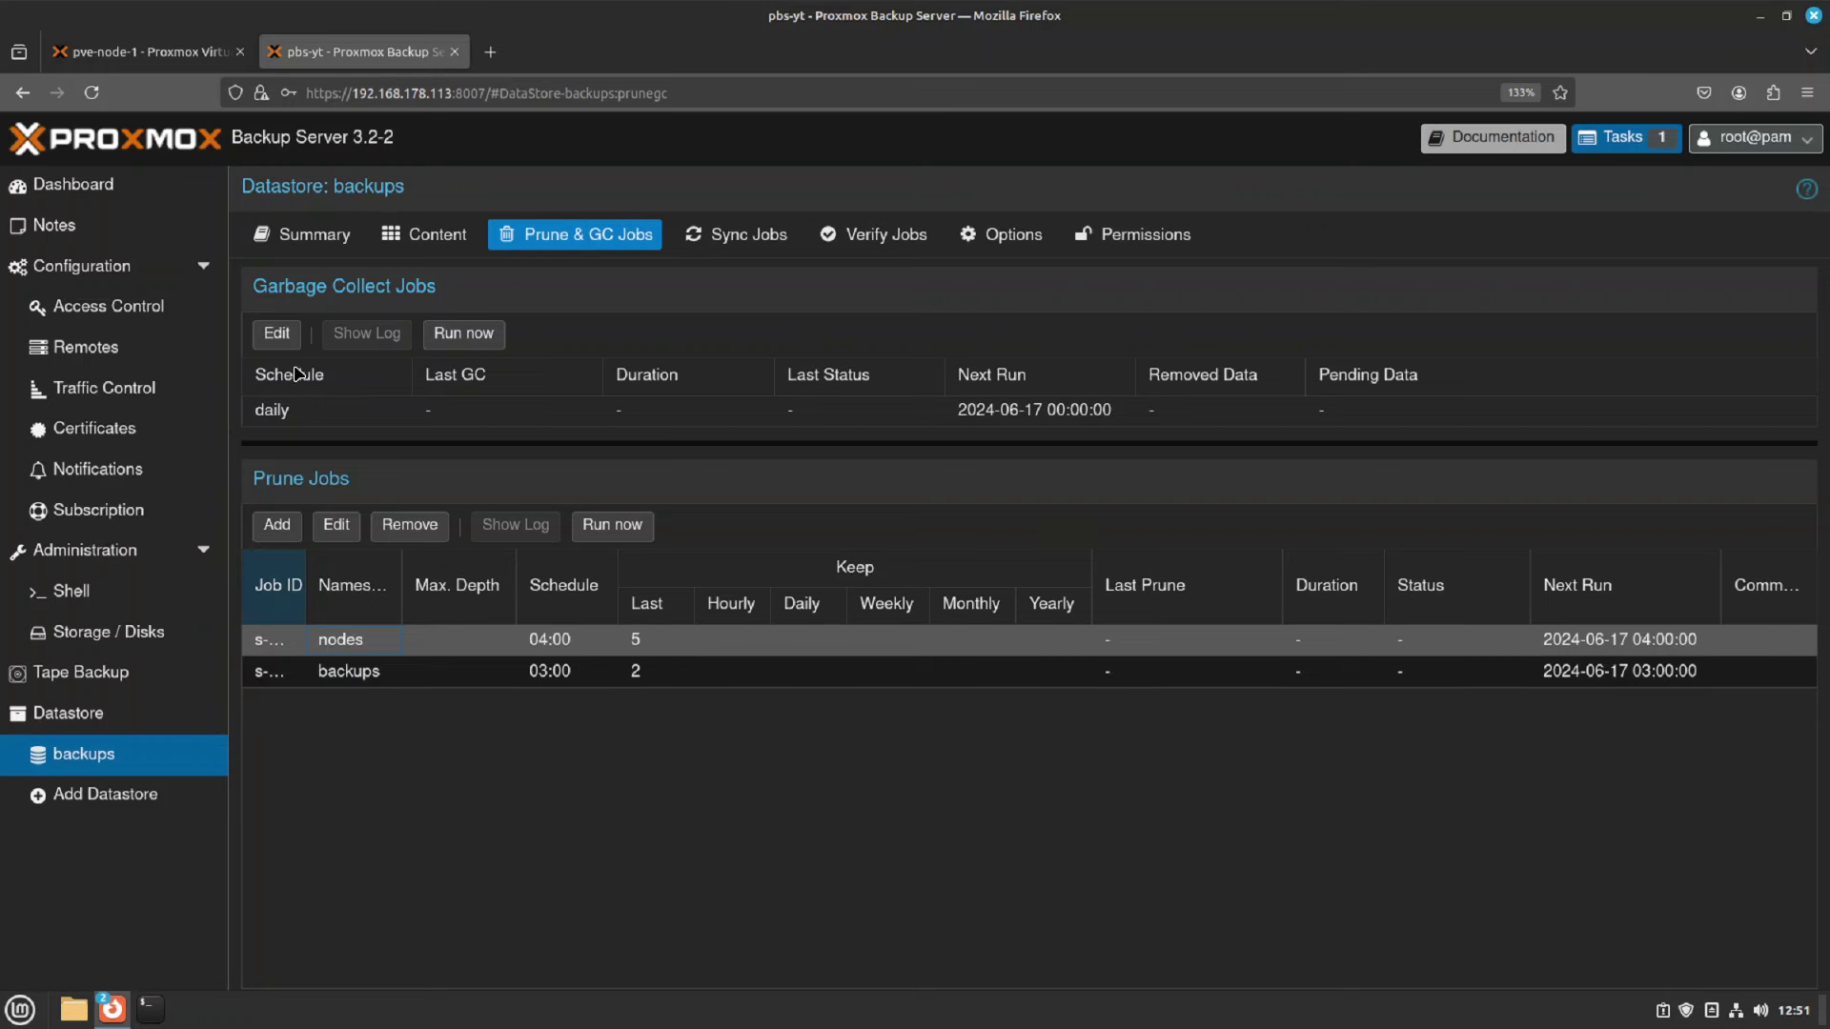
Set the datastore's garbage collection schedule to 07:00
click(291, 412)
click(277, 334)
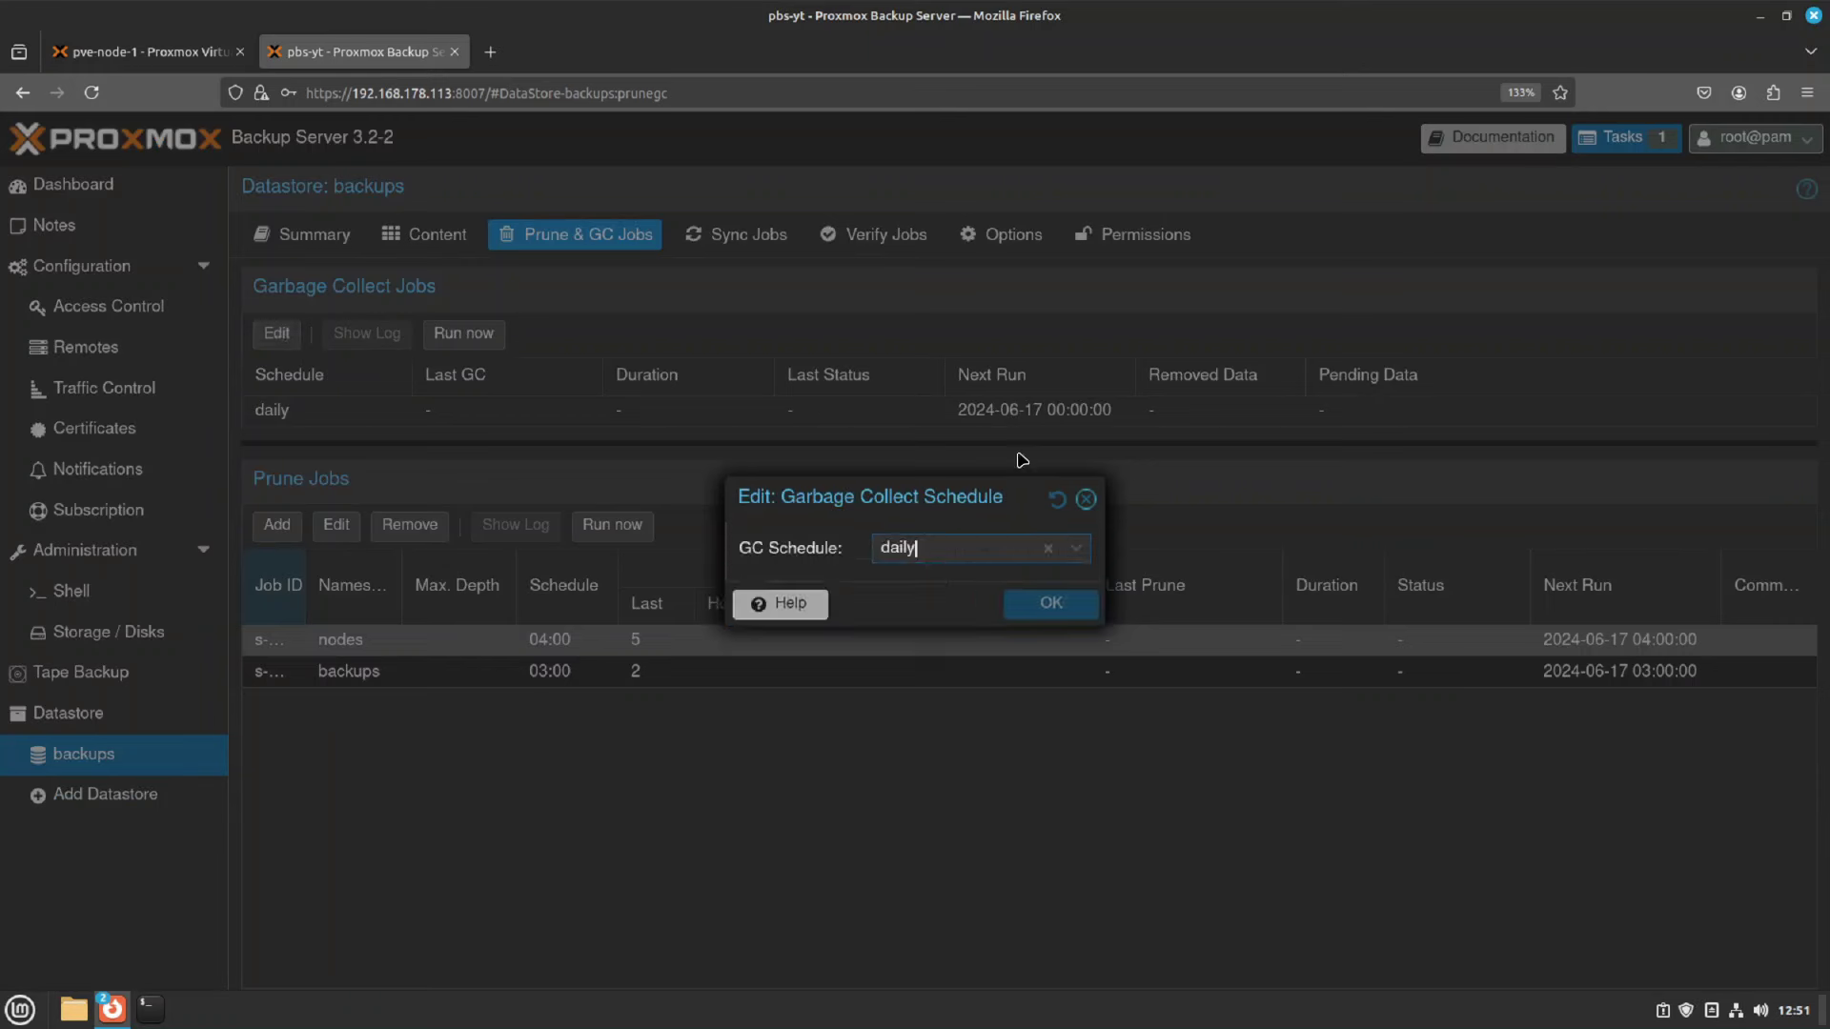
drag(931, 544, 817, 548)
text(07:00)
key(Return)
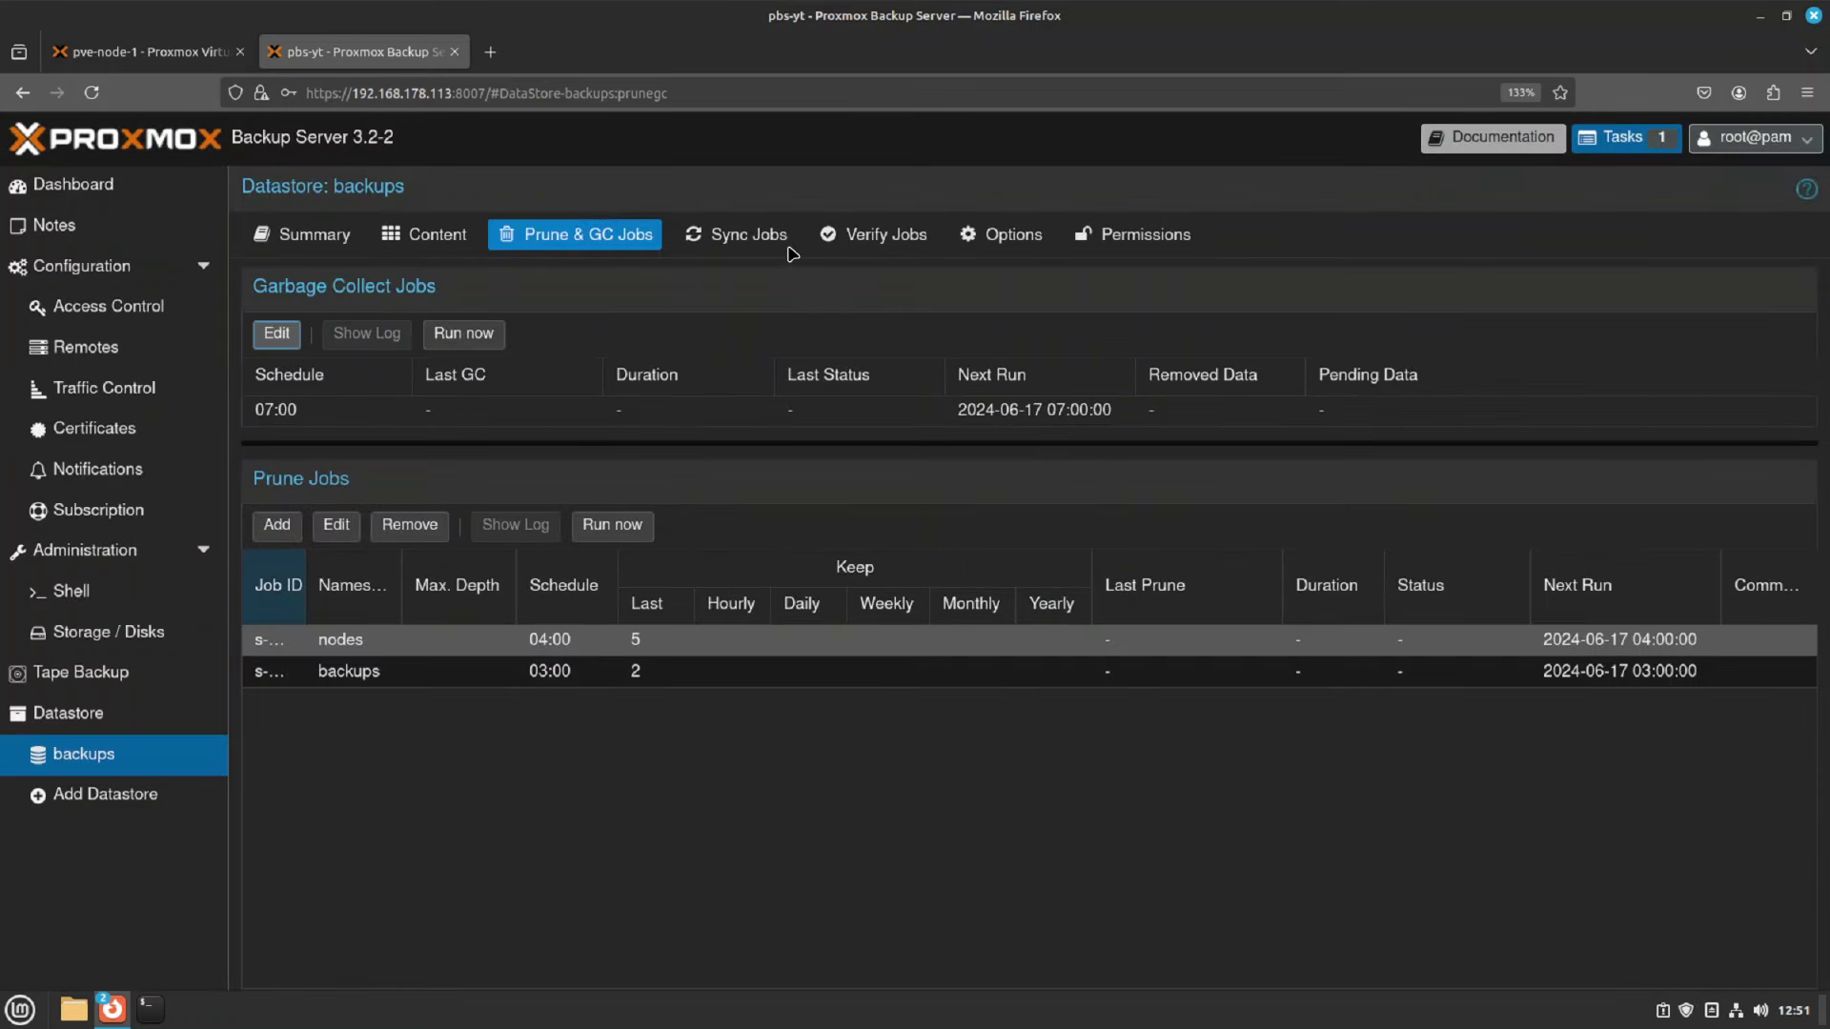
Add a verification job for the backups datastore's Root namespace, scheduled at 05:00
click(893, 243)
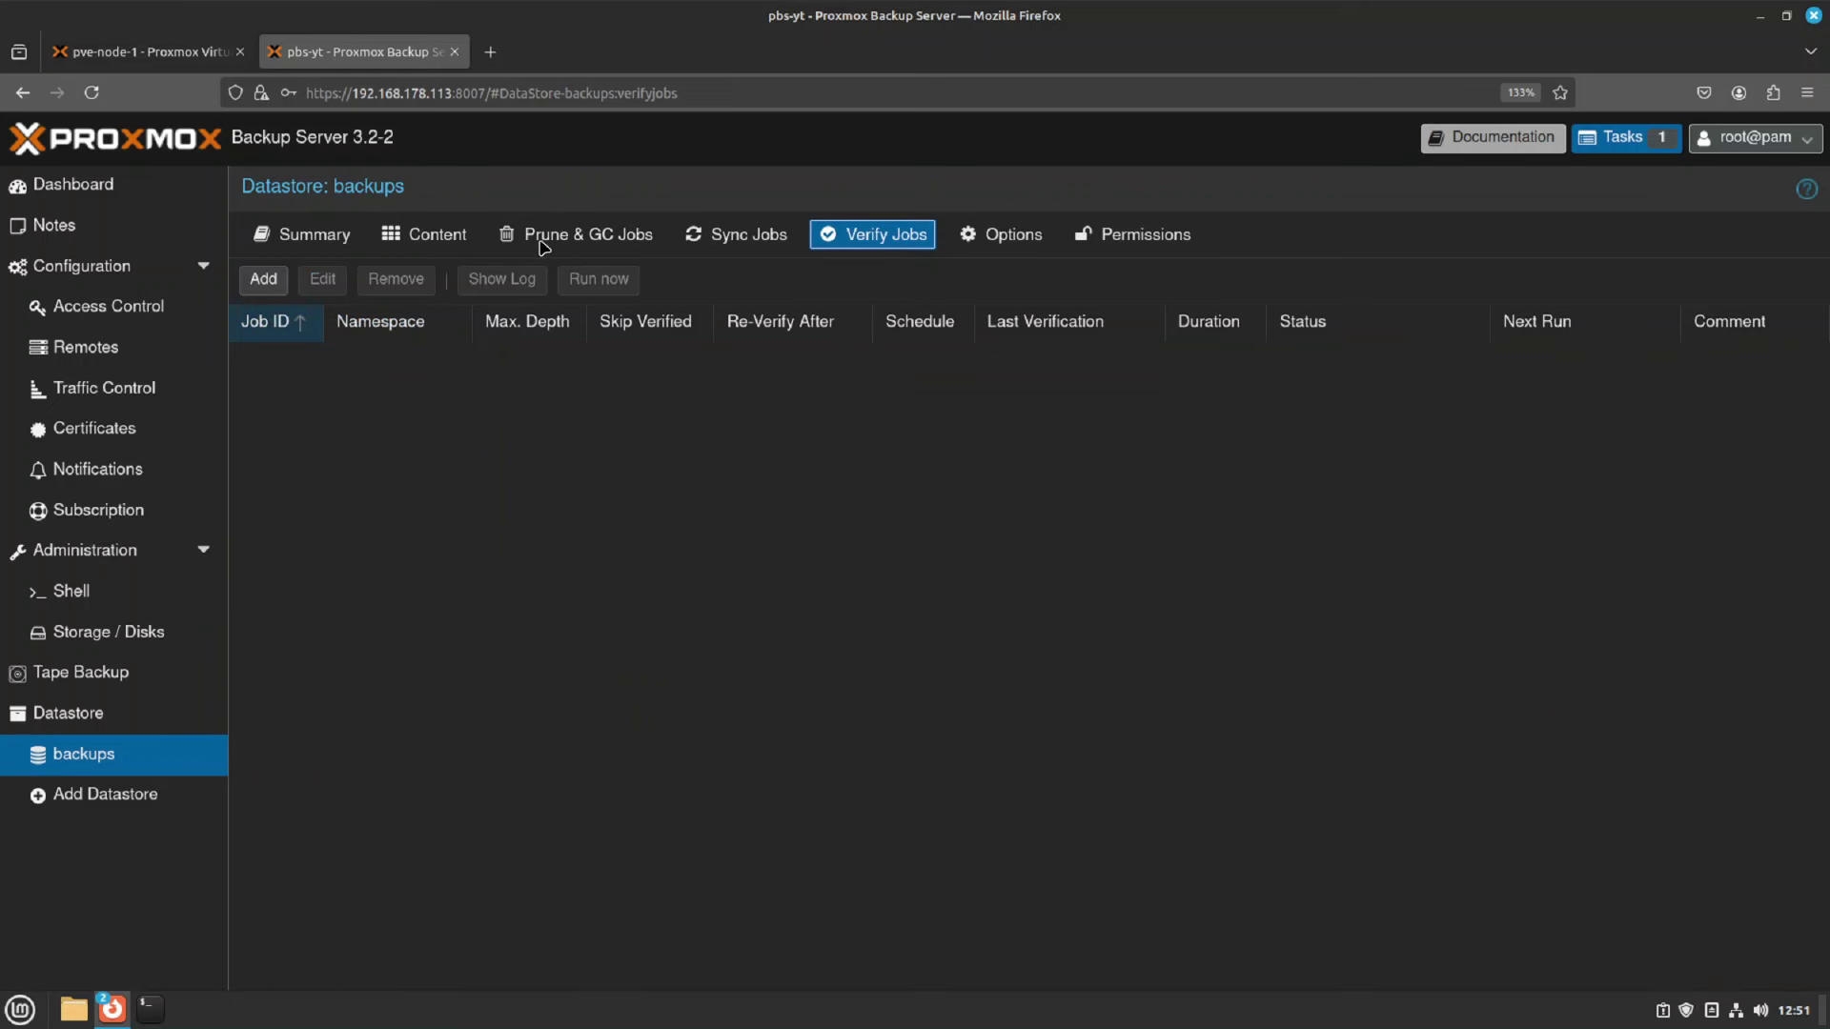
click(265, 281)
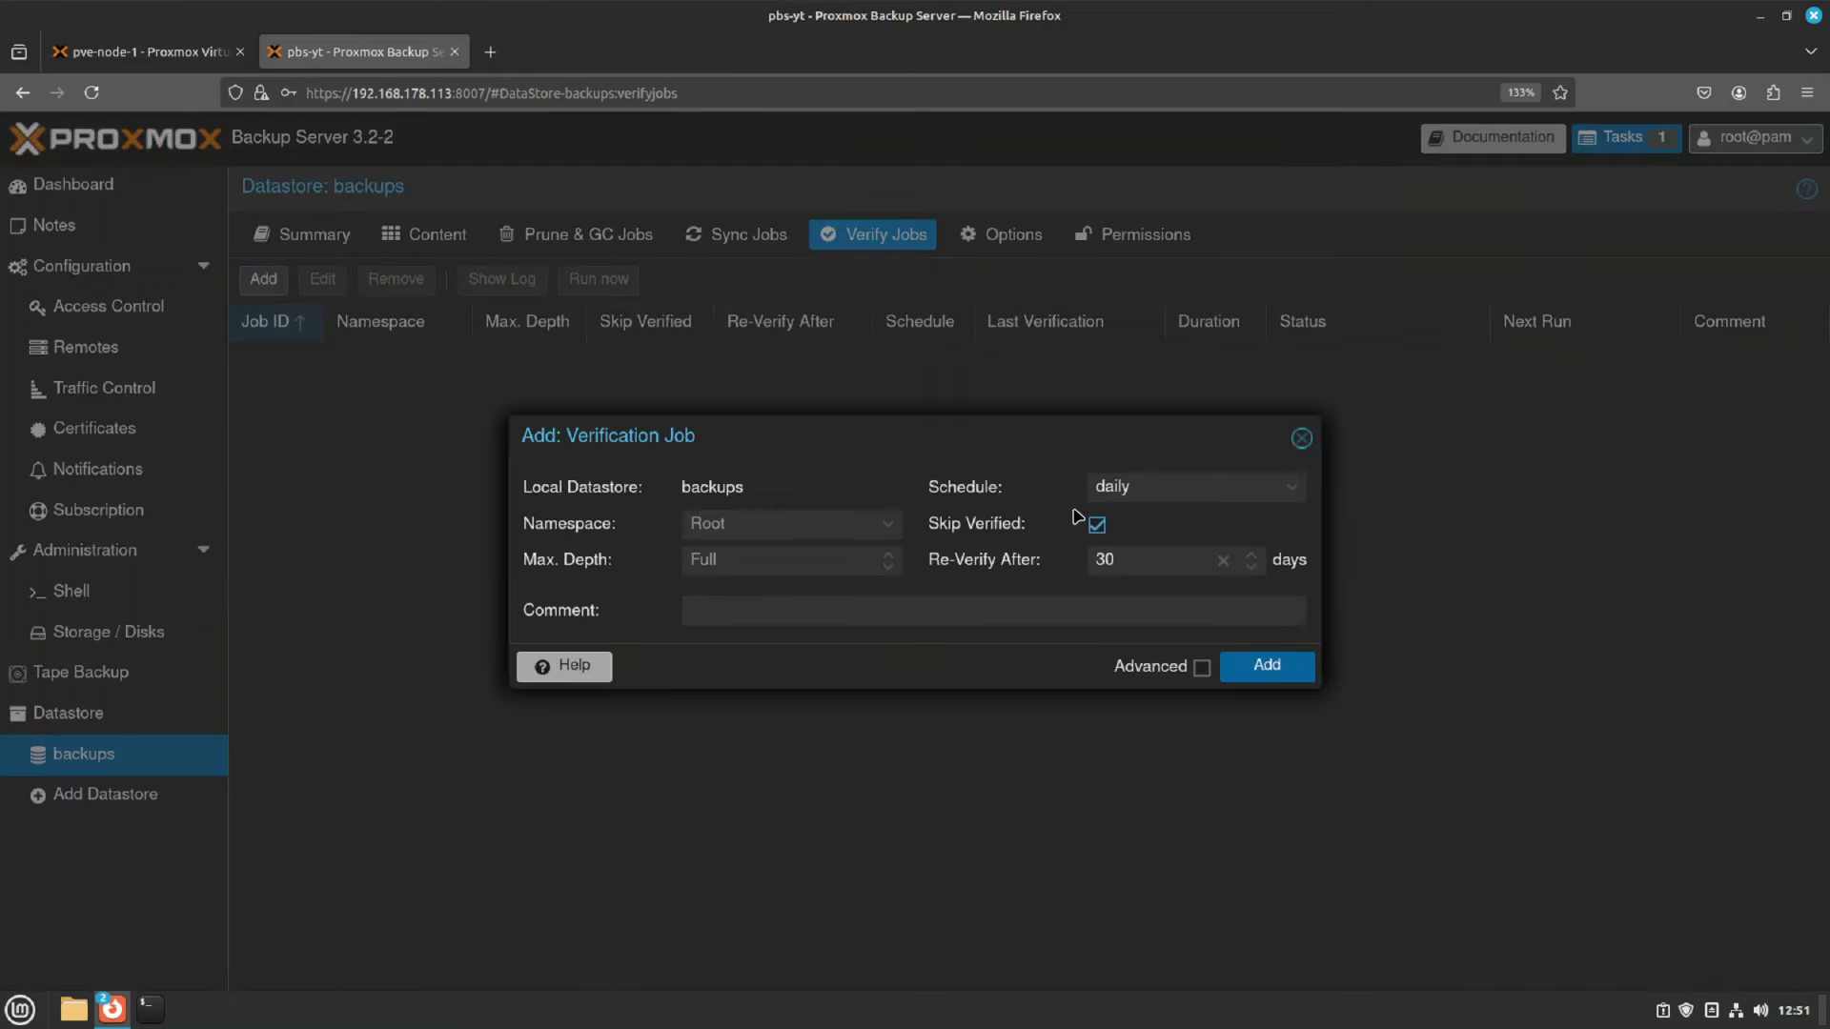
click(1141, 489)
text(05:00)
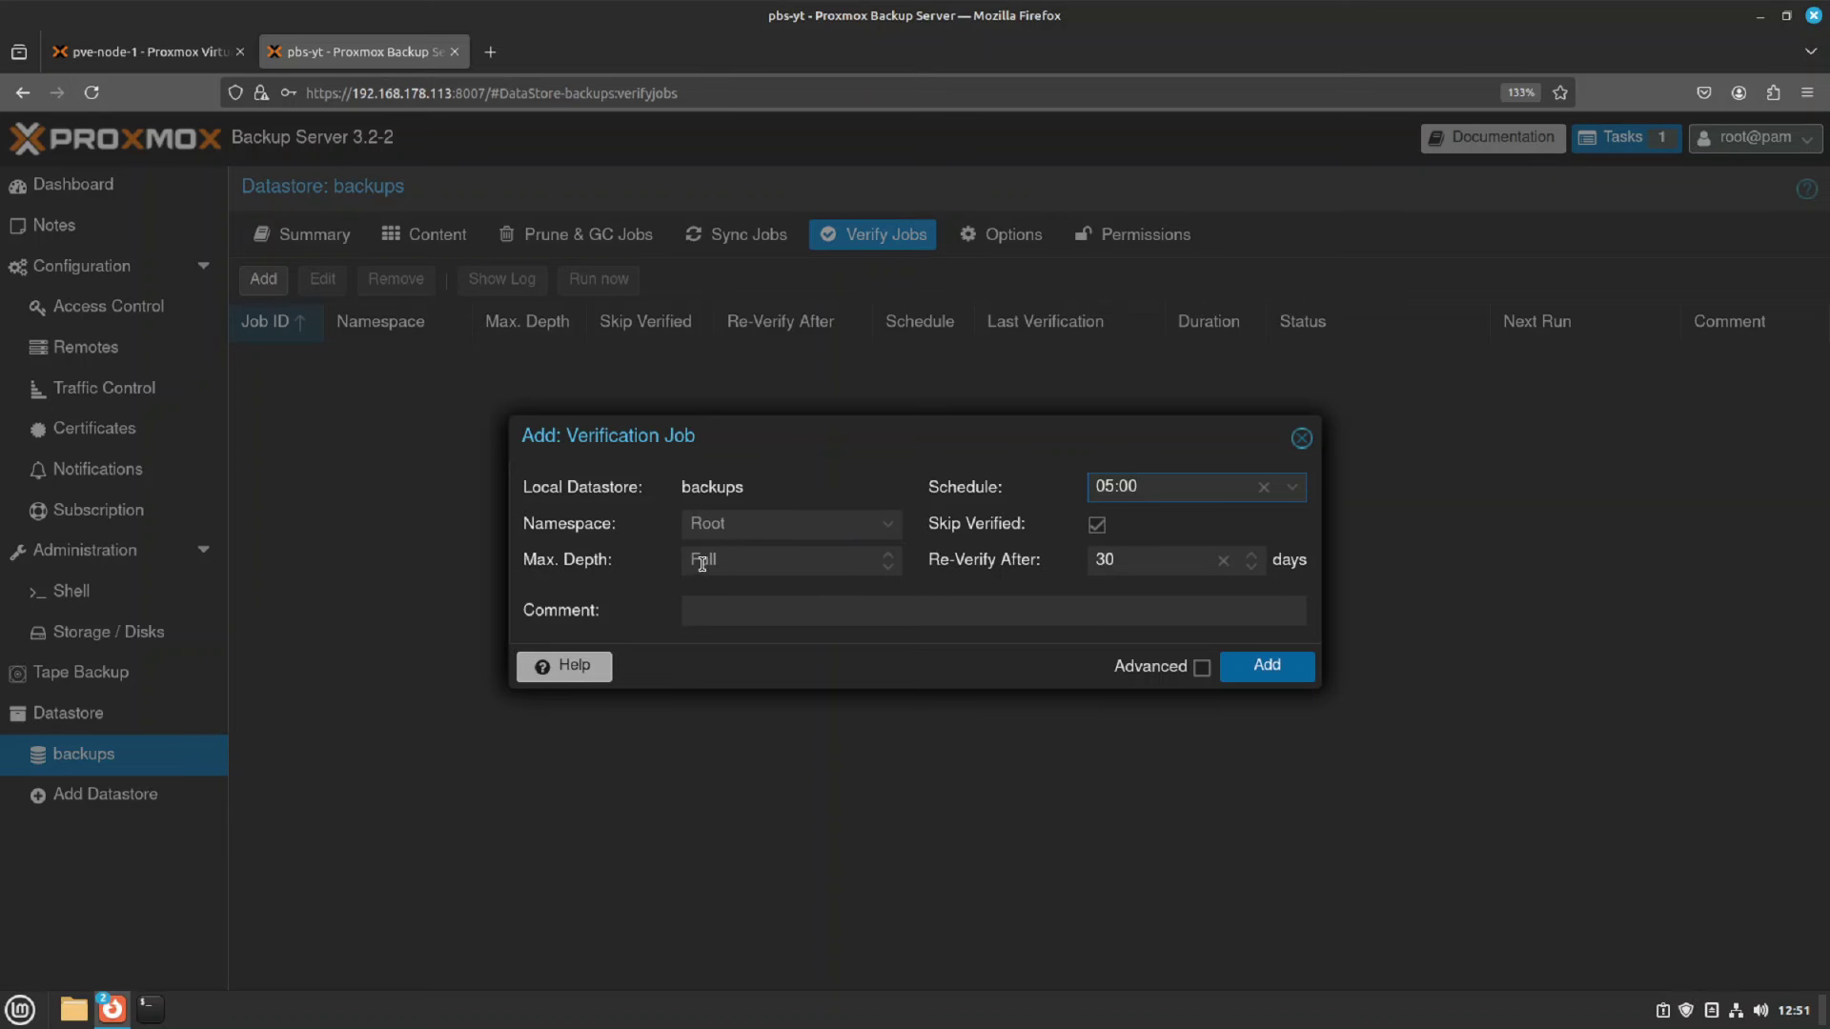
click(1268, 667)
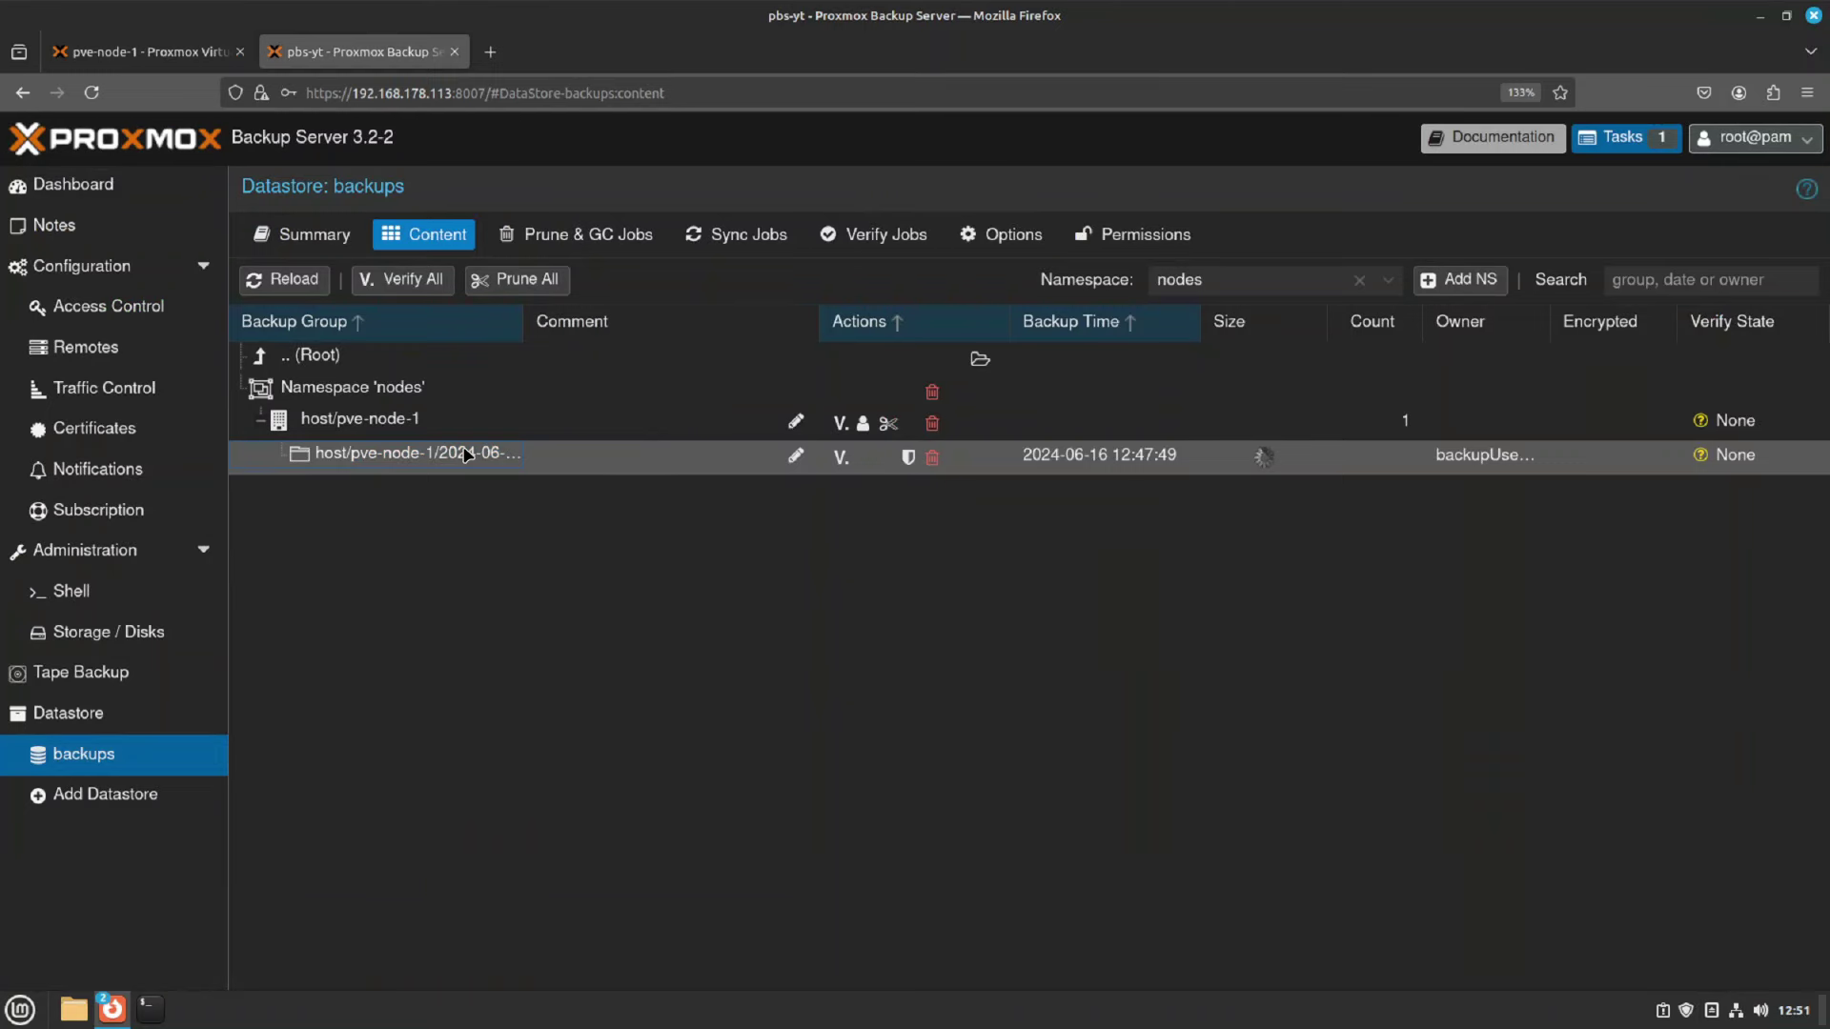
Switch to Proxmox Virtual Environment, start a new datacenter-level backup job and set its schedule to 00:00
click(139, 52)
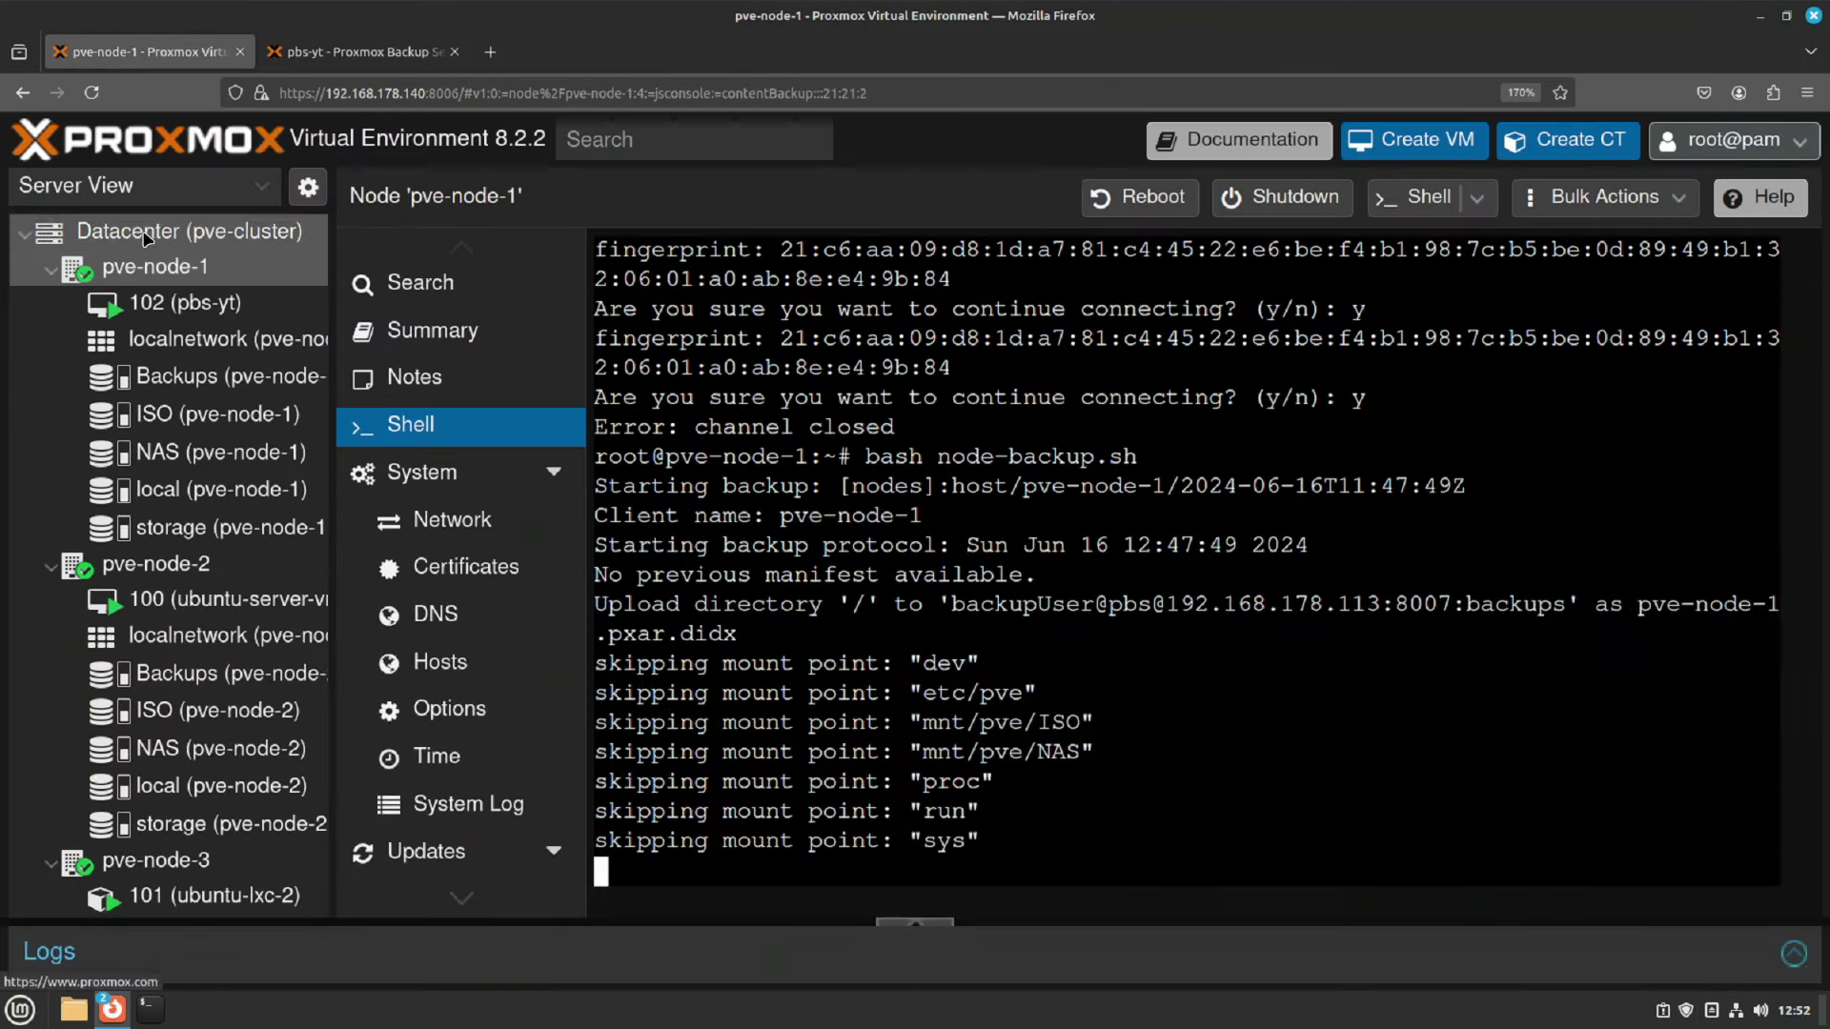
click(146, 233)
click(448, 629)
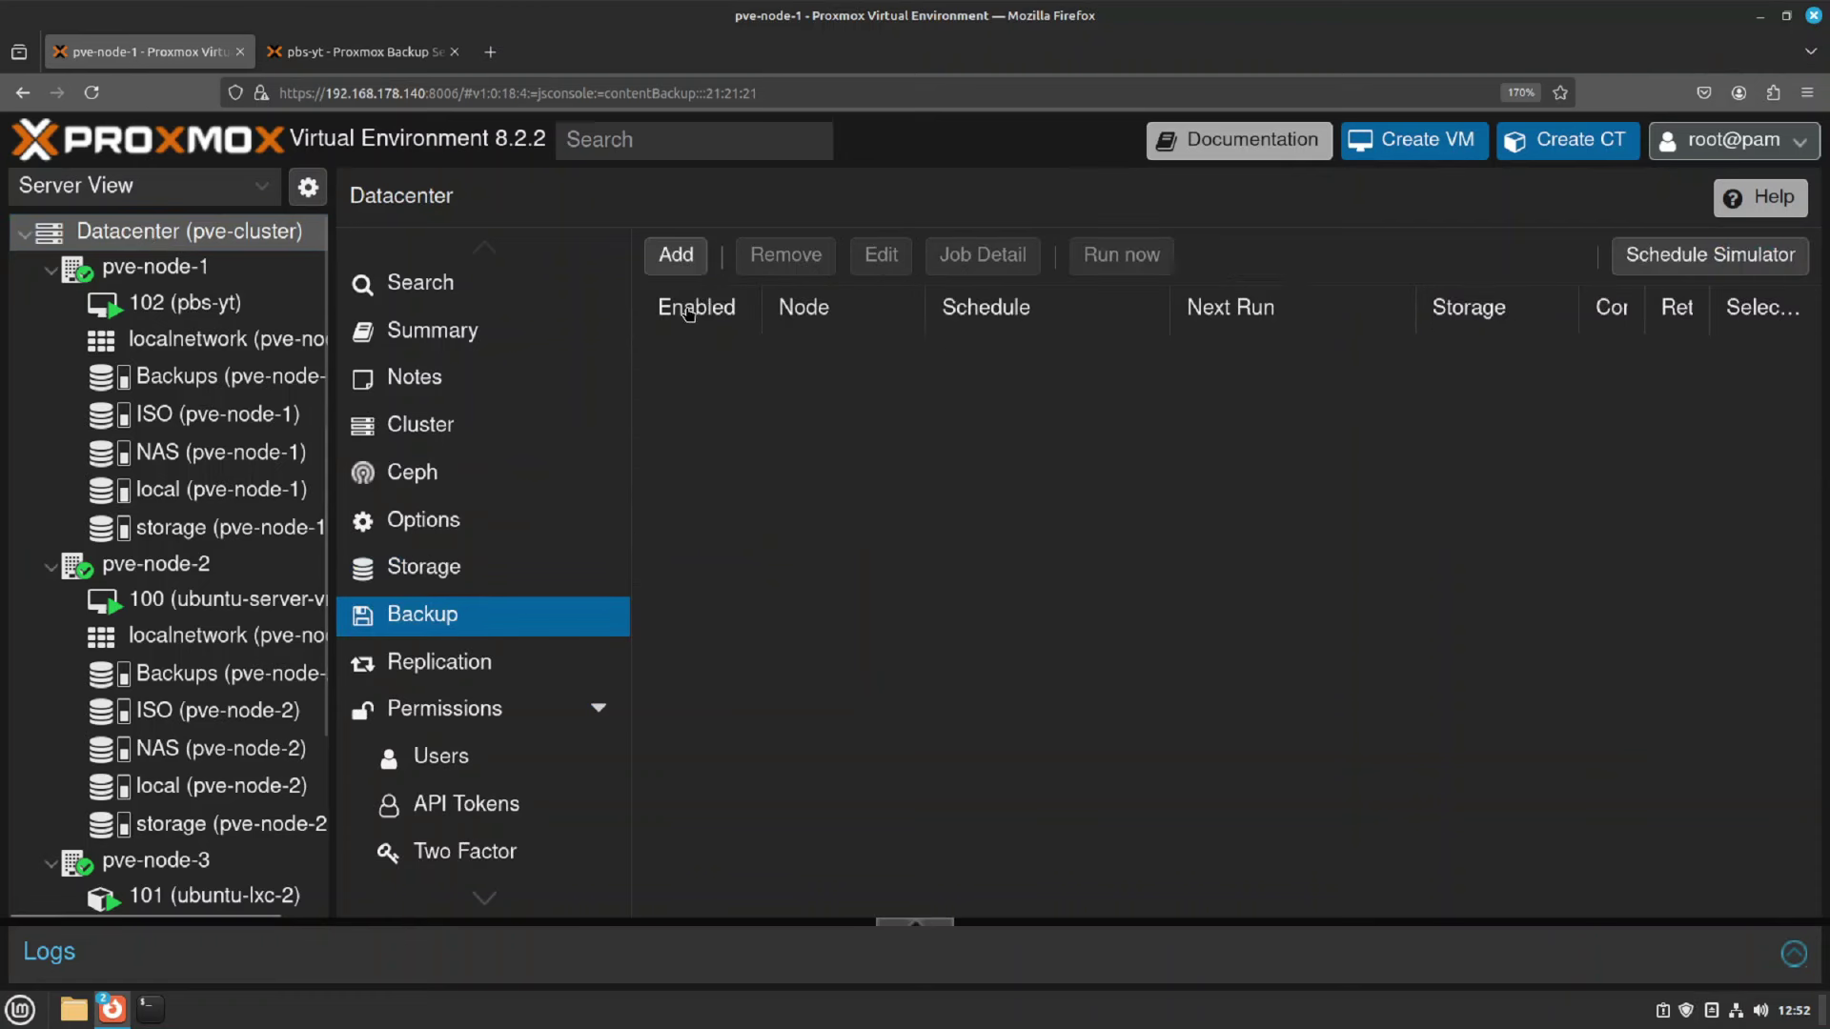
click(675, 255)
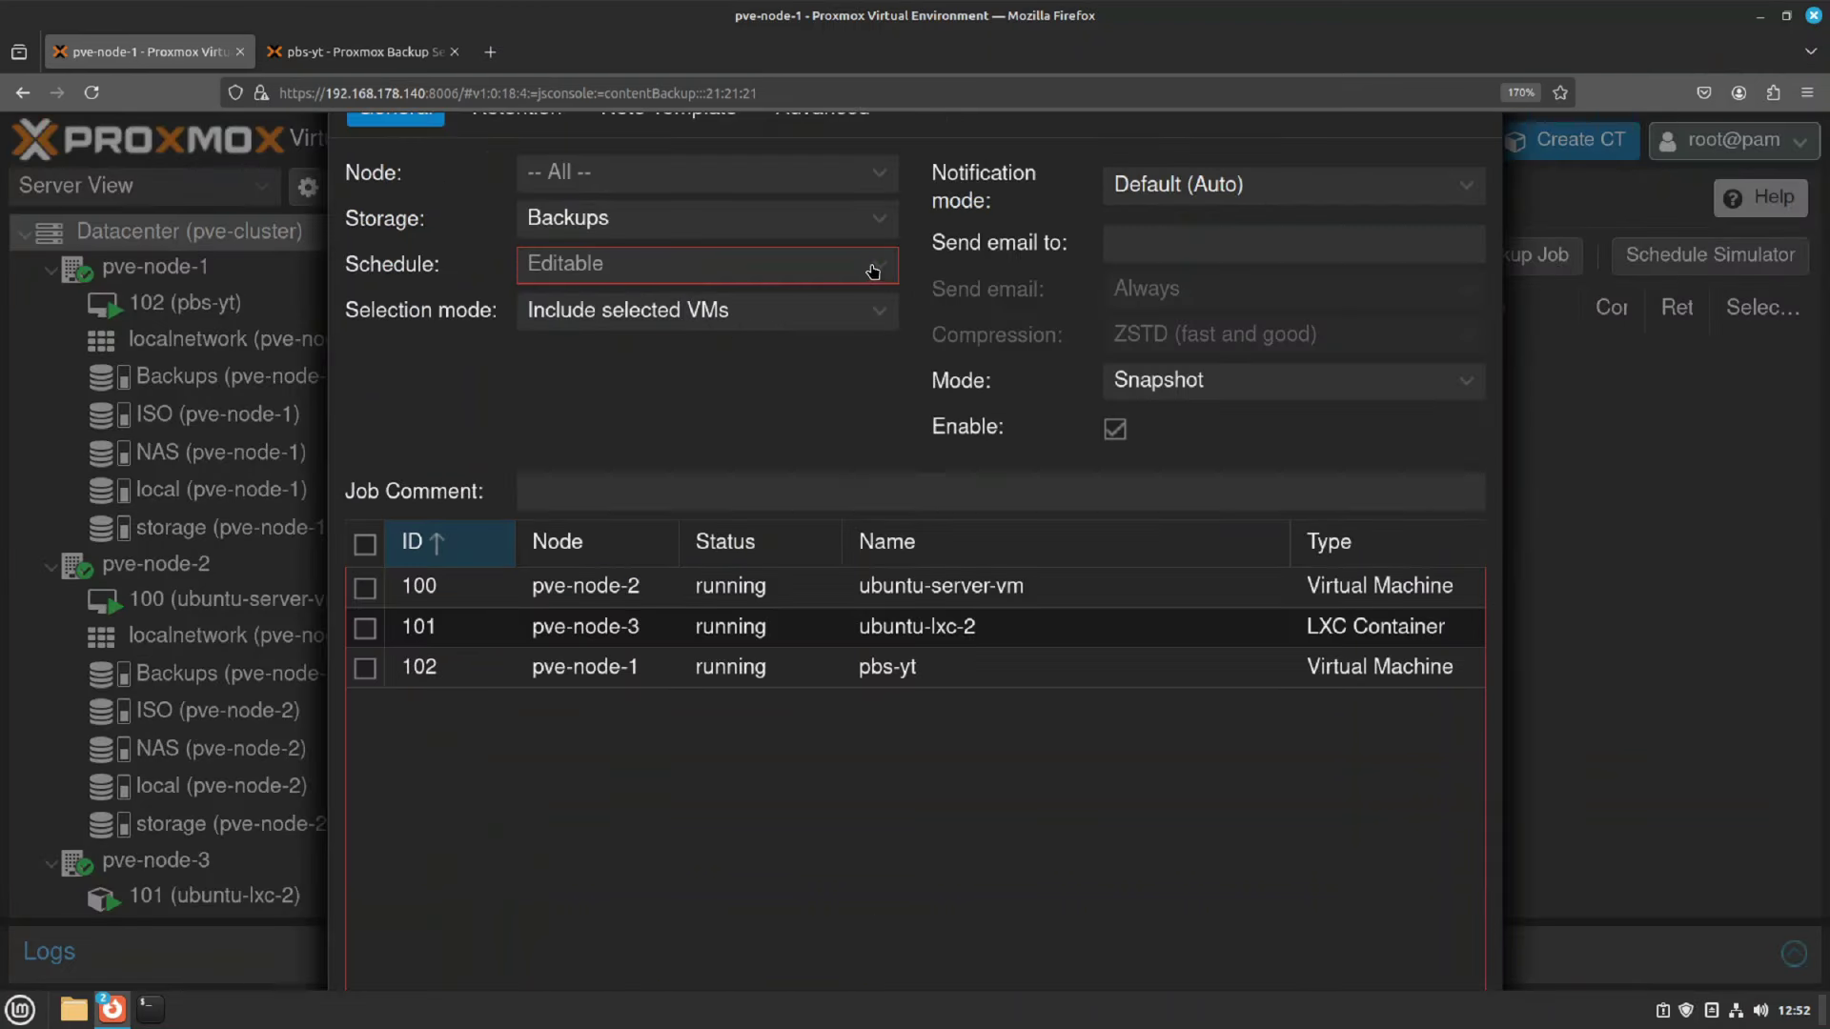
click(873, 272)
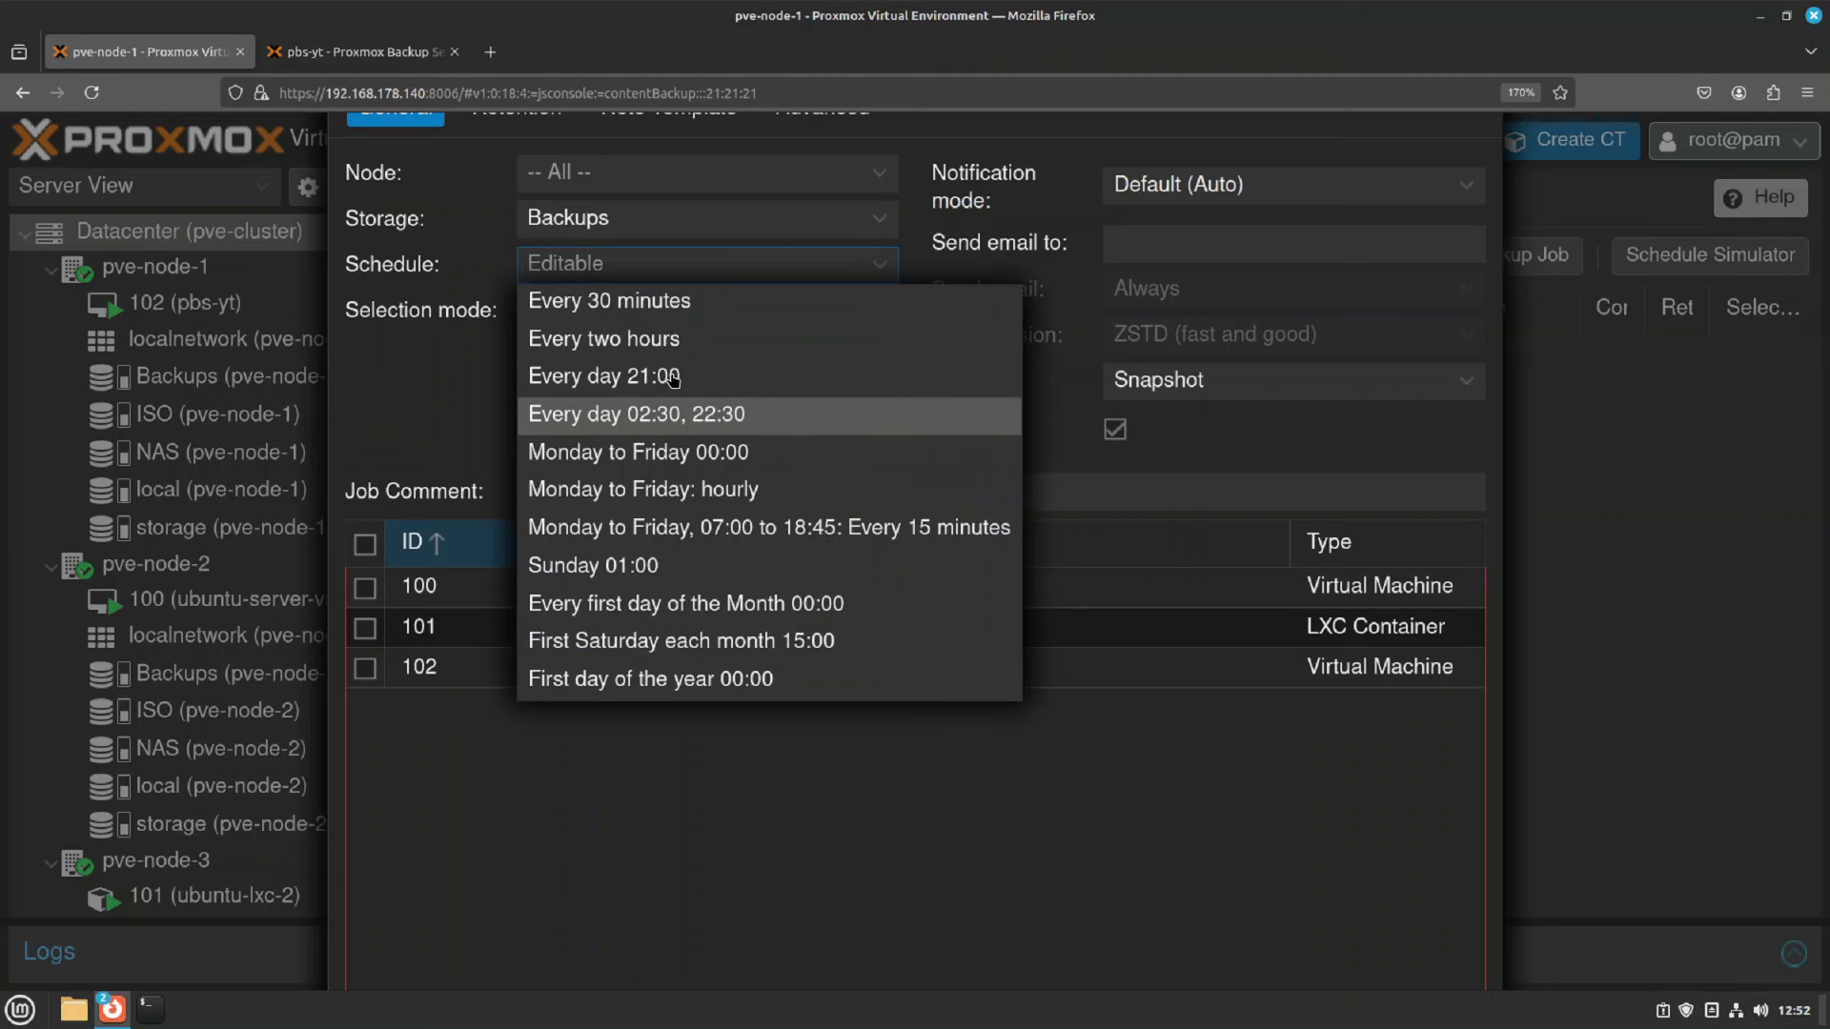
click(674, 566)
drag(629, 264, 483, 257)
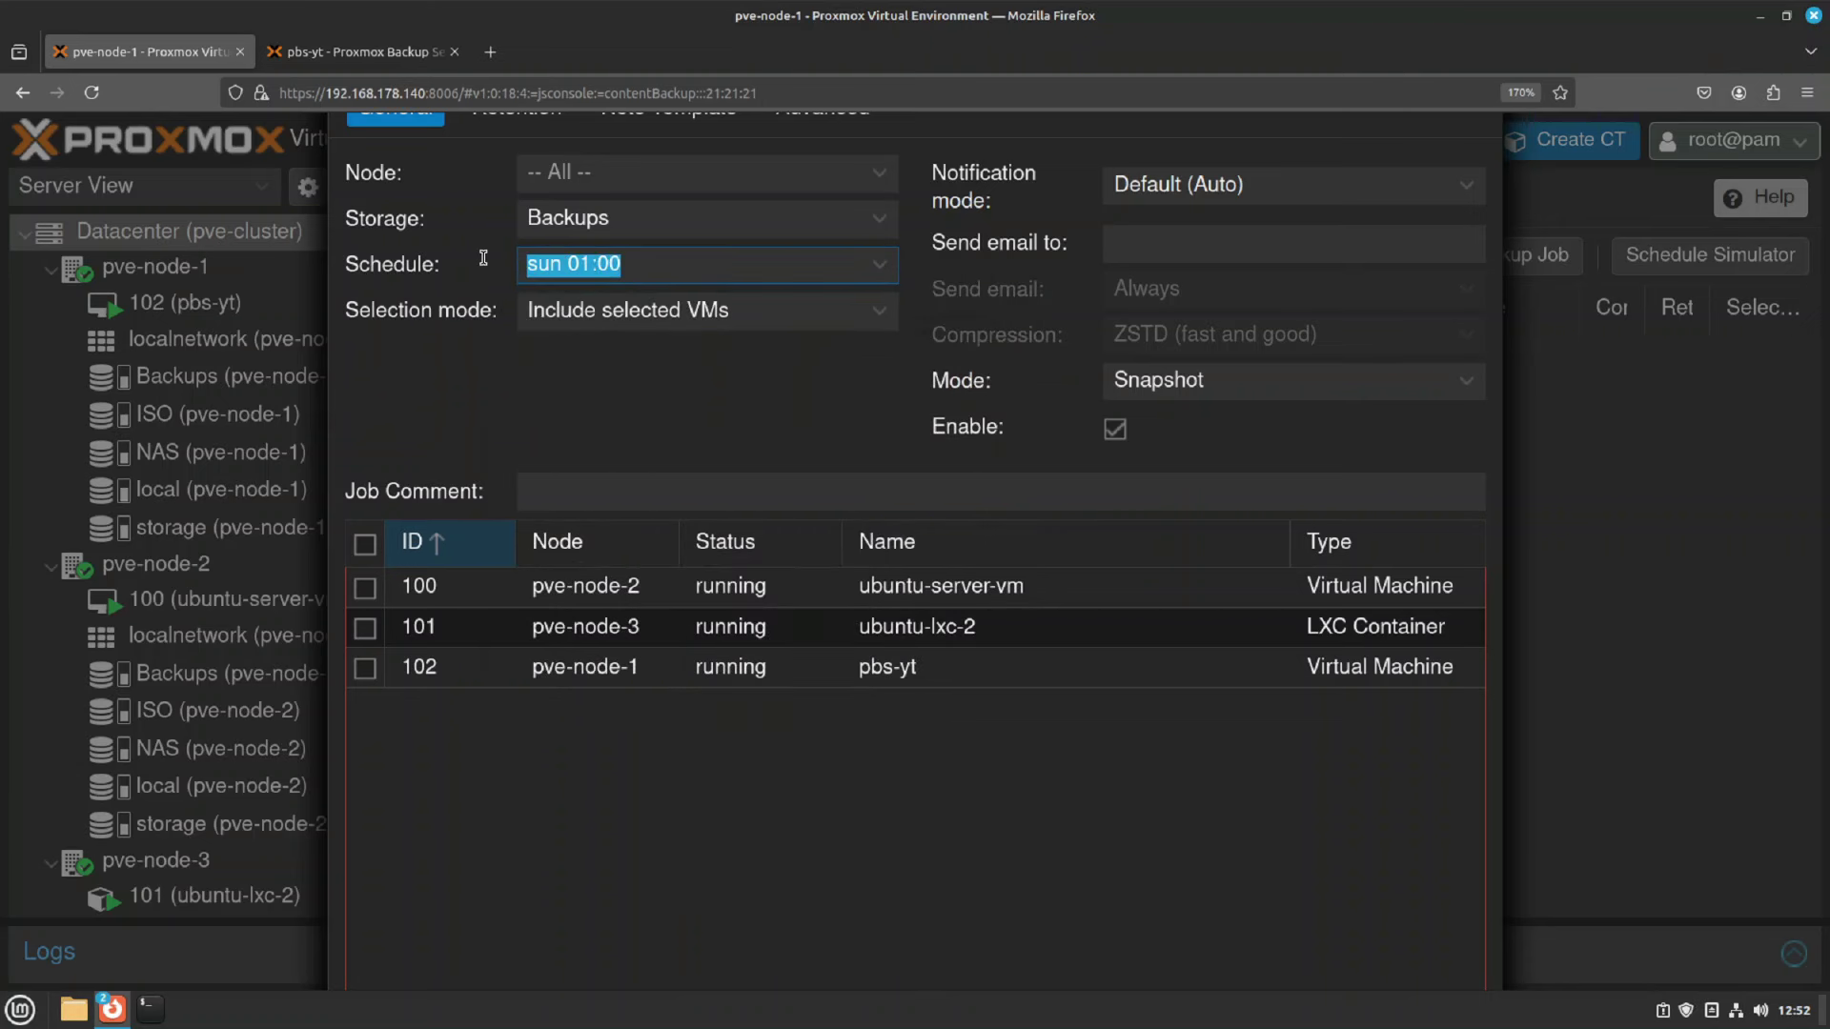
text(00:00)
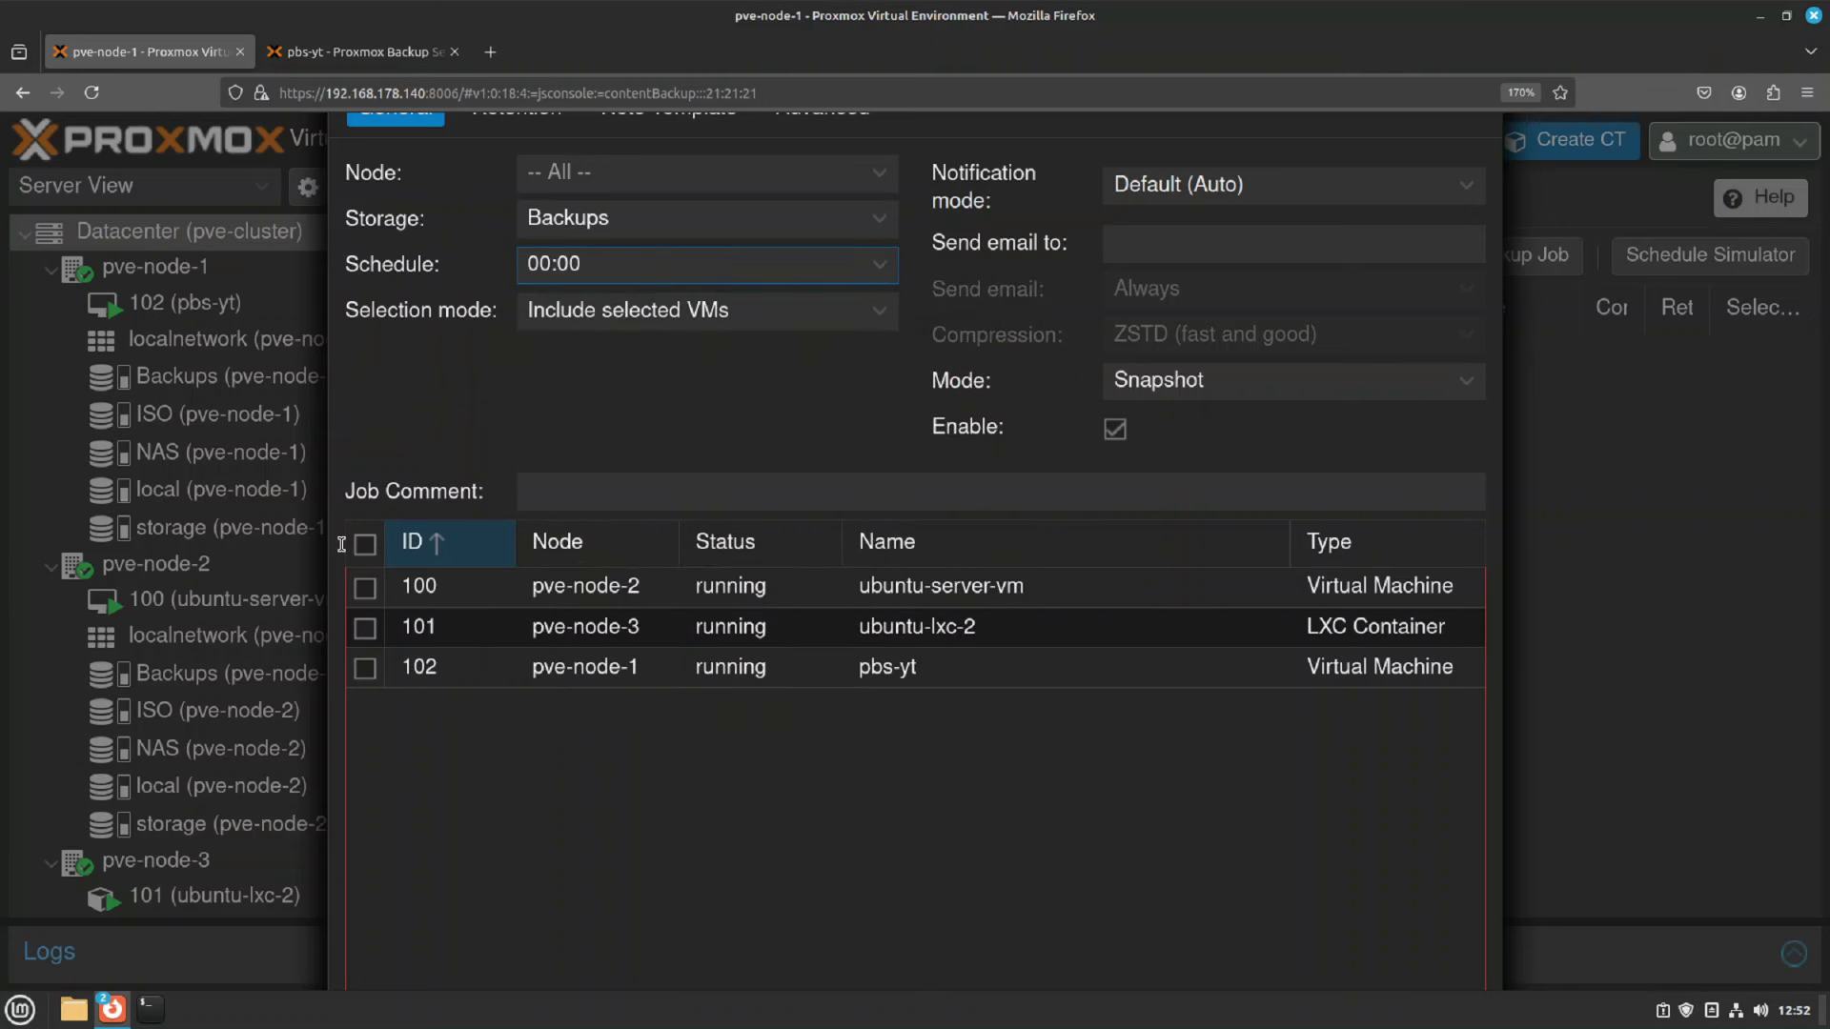
Include guests 100 (ubuntu-server-vm) and 101 (ubuntu-lxc-2) in the backup job, leaving out 102 (pbs-yt)
click(365, 544)
click(365, 667)
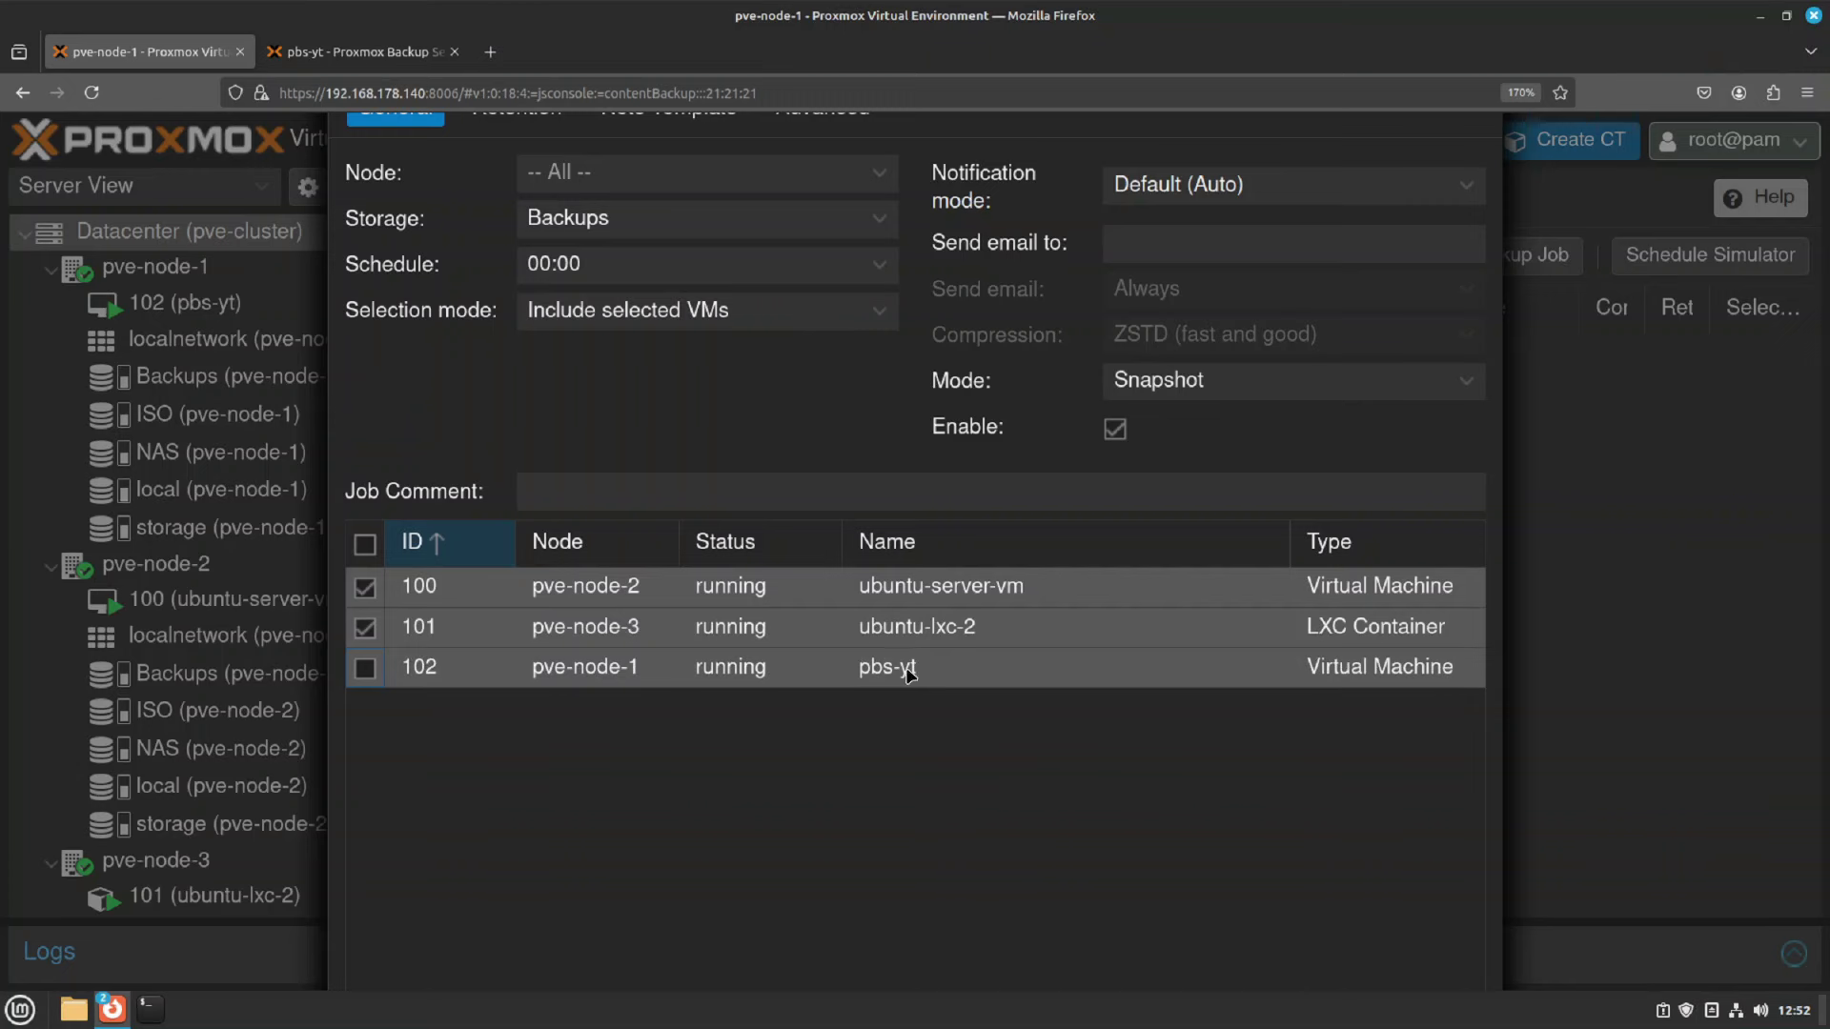
key(ctrl+minus)
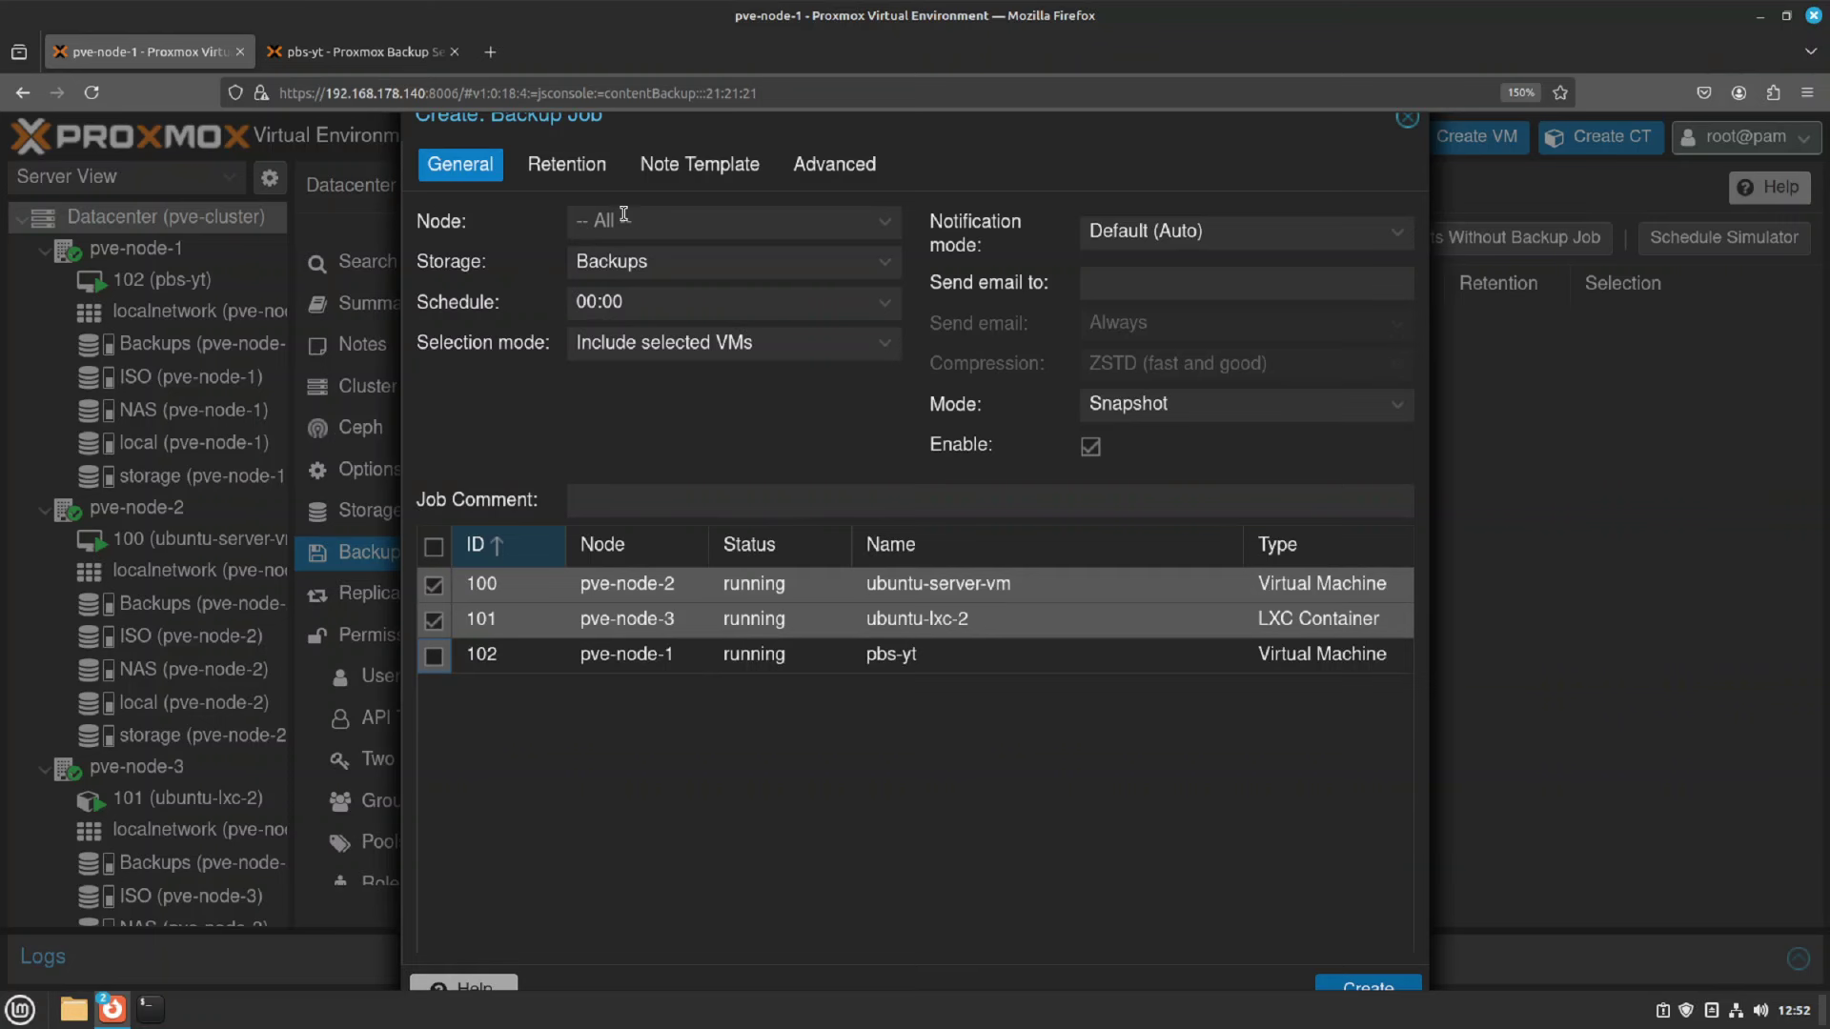
Review the backup job's retention options, leave them empty, and create the job for guests 100 and 101
click(571, 172)
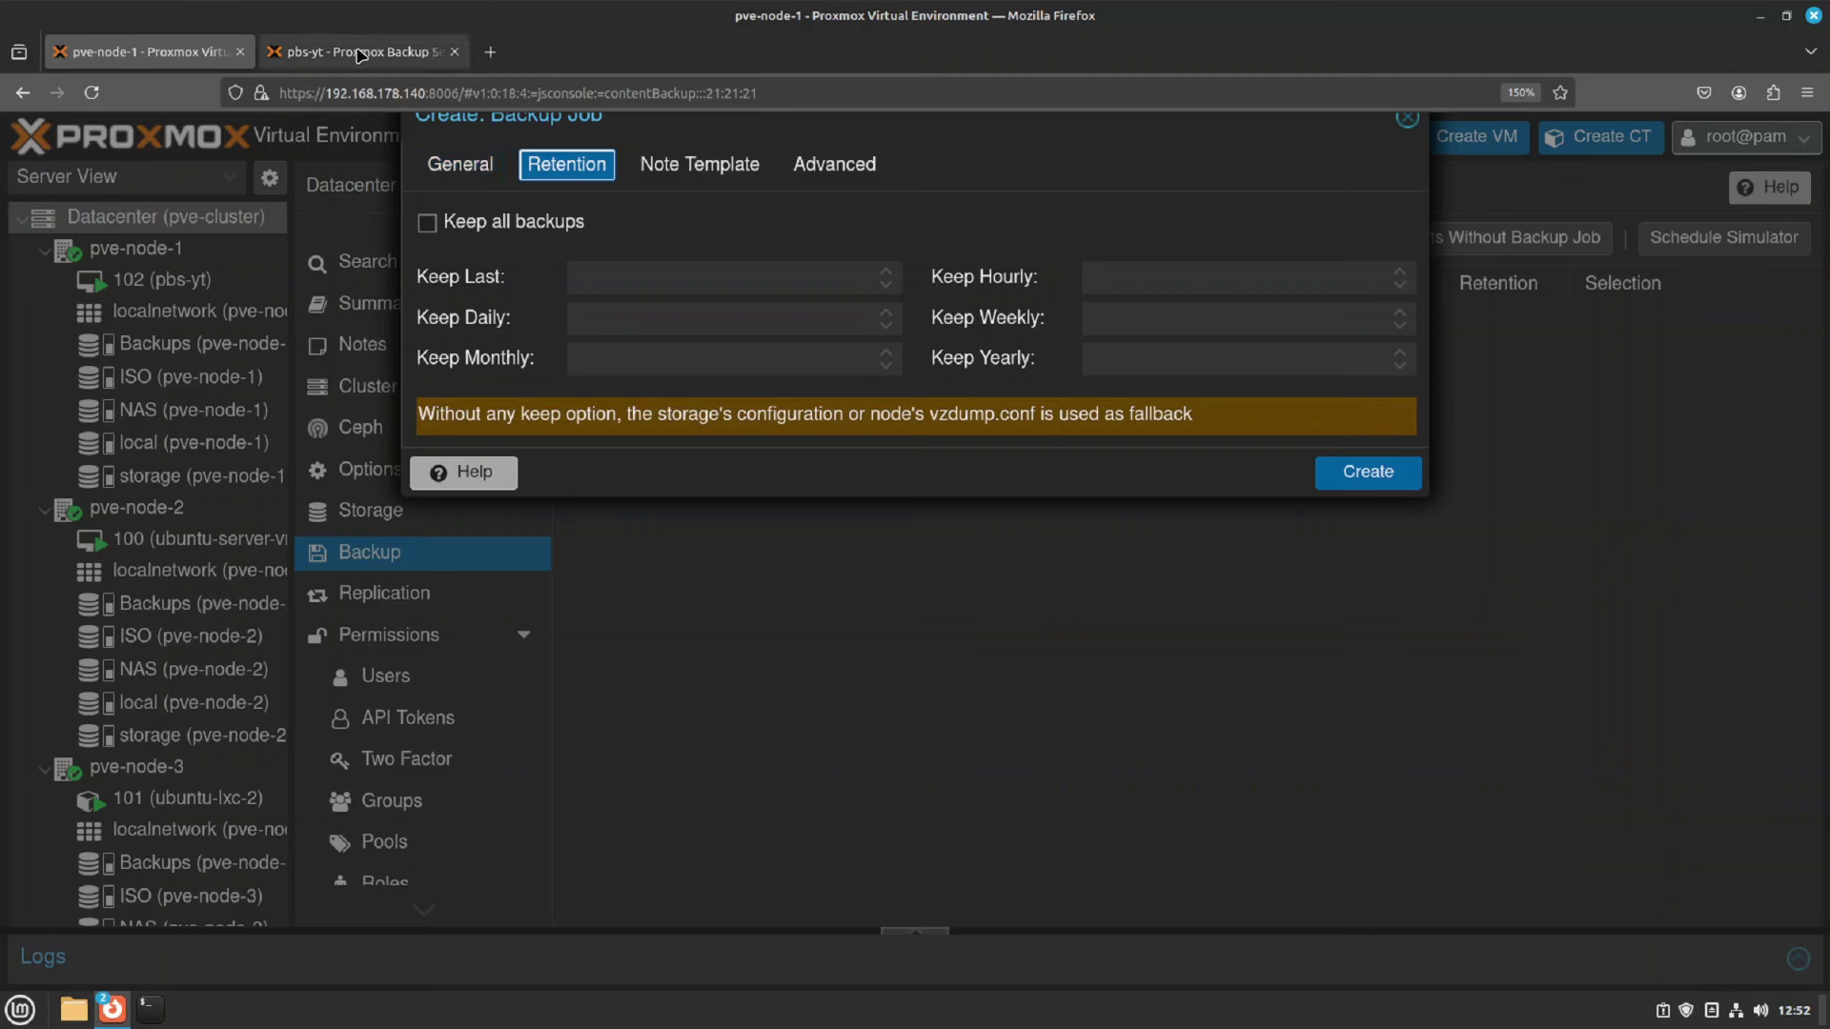
click(461, 167)
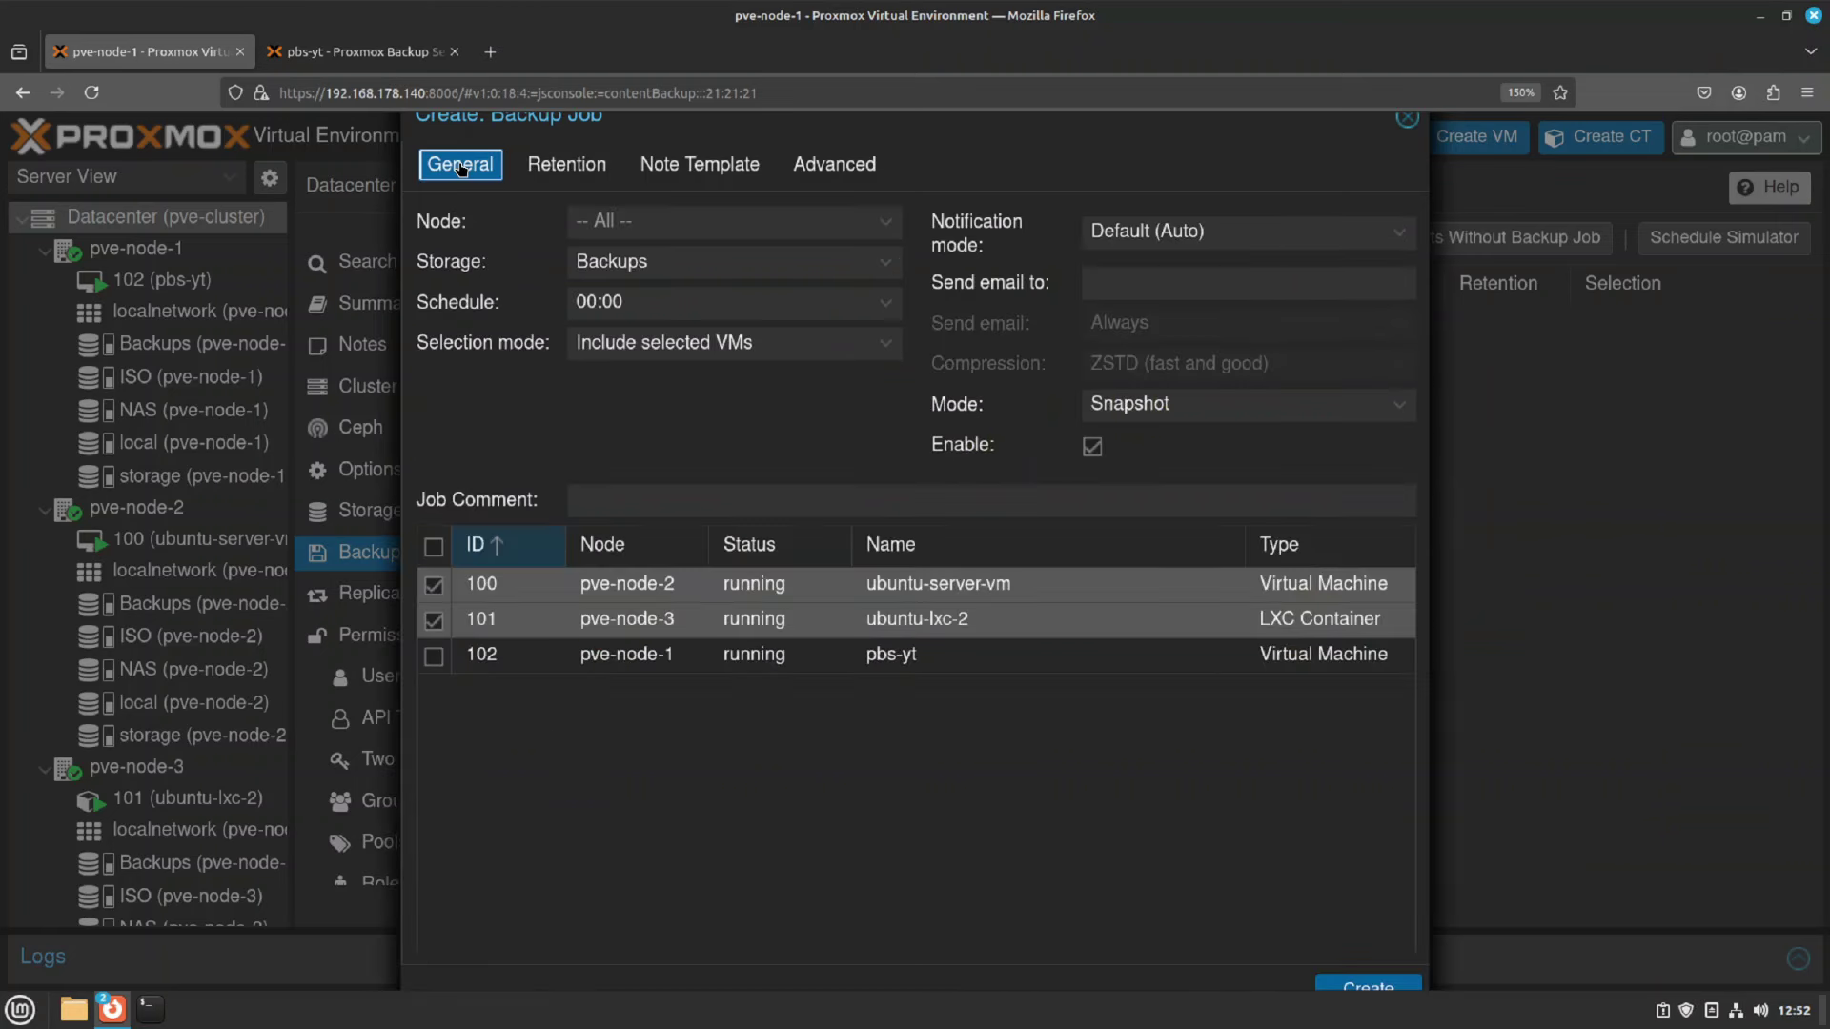
click(1366, 987)
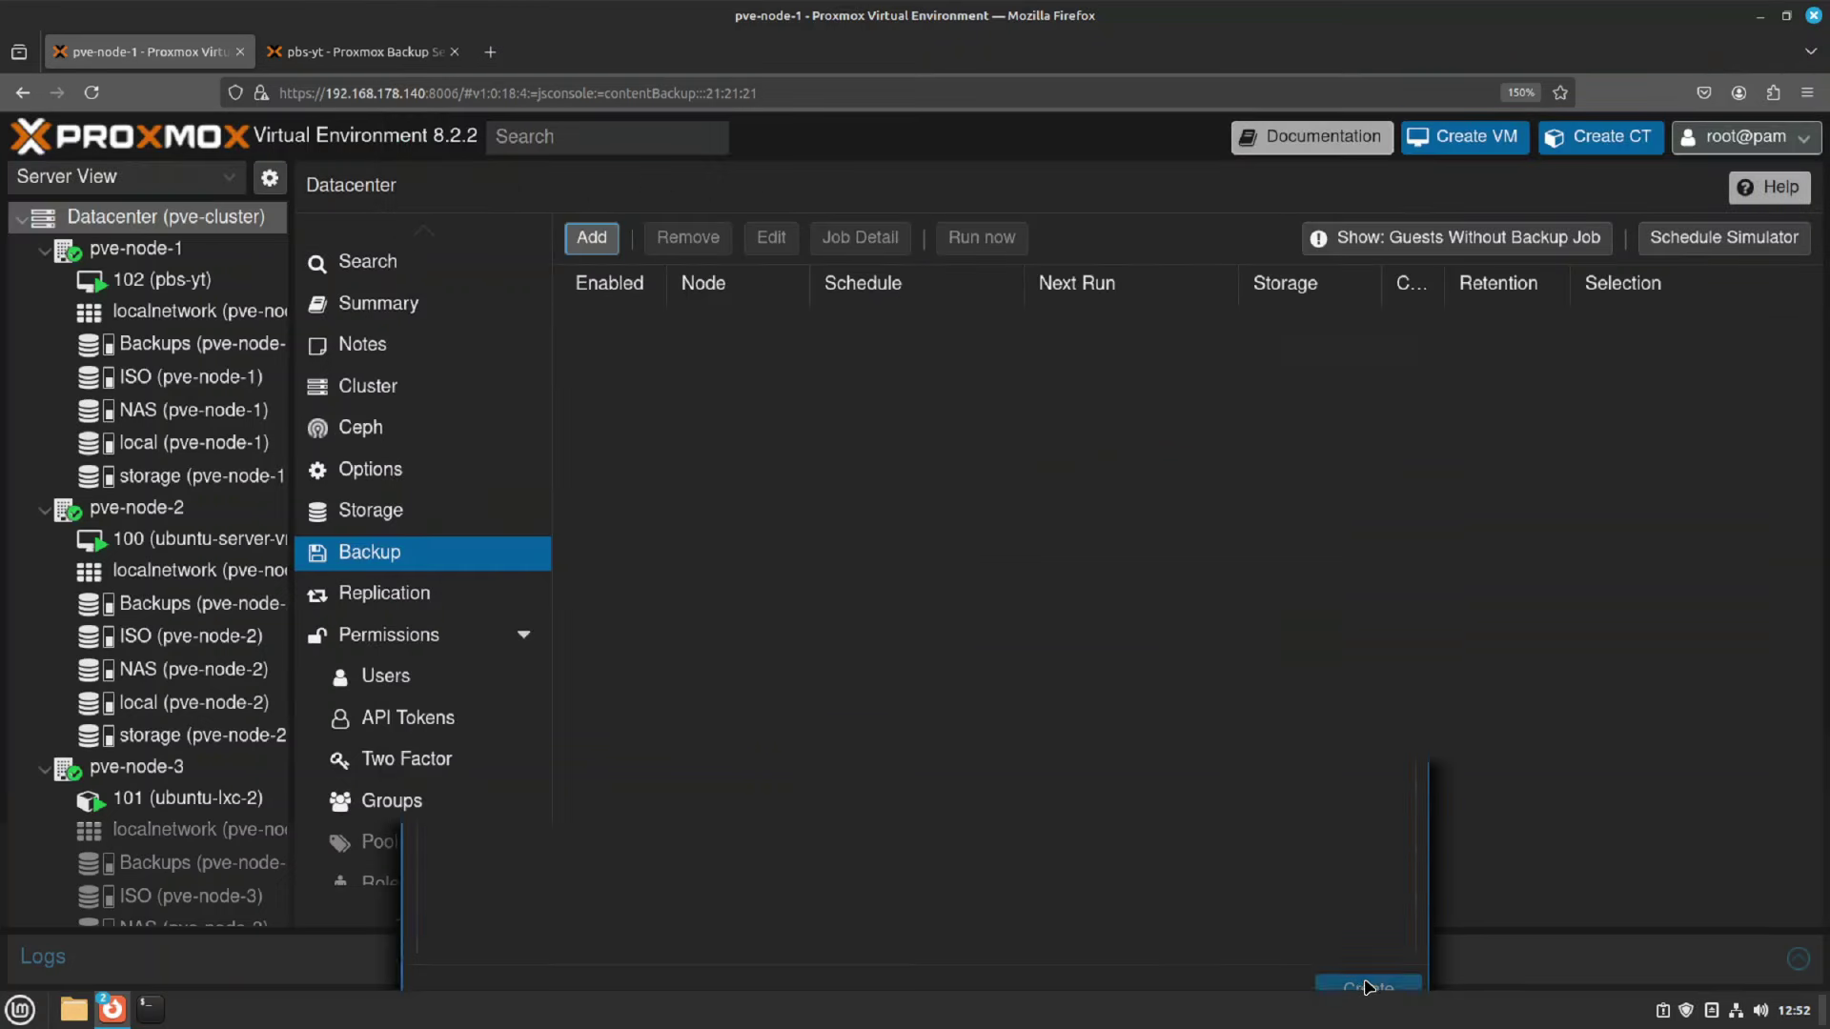
Create a second backup job for guest 102 (pbs-yt) on the NAS storage, scheduled at 01:00
click(606, 246)
click(747, 288)
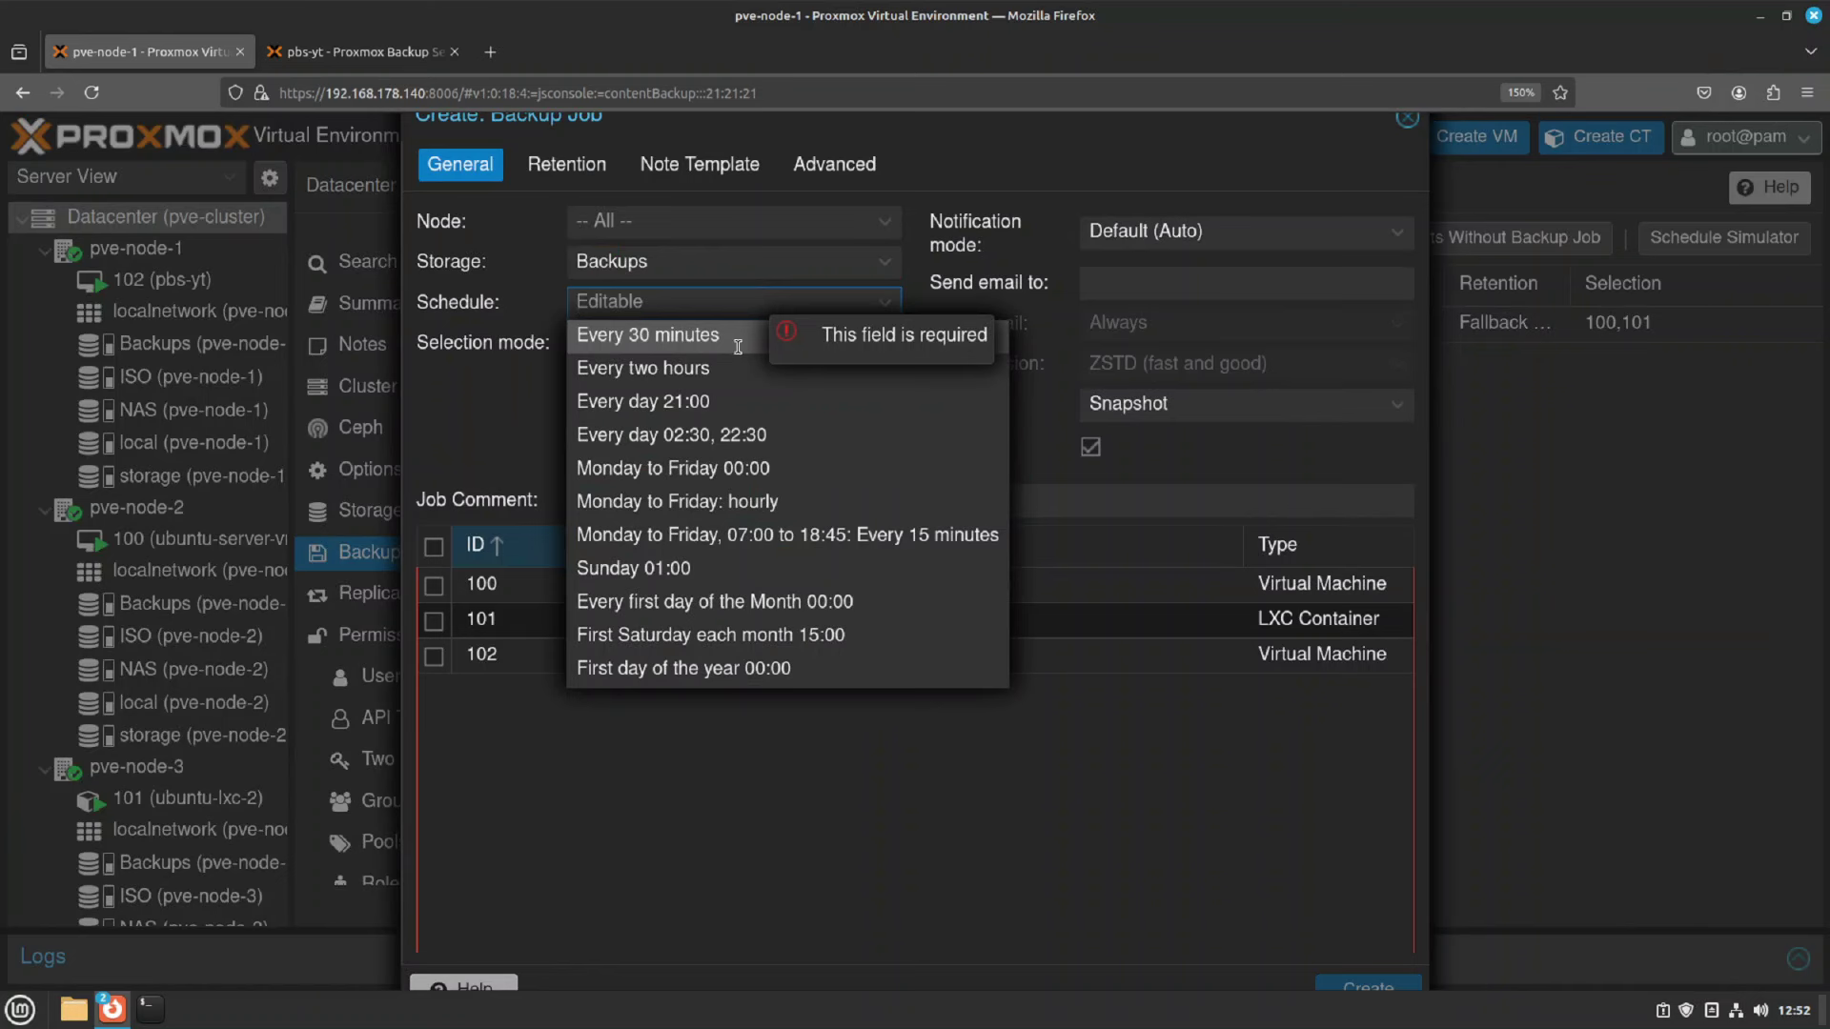
text(01:00)
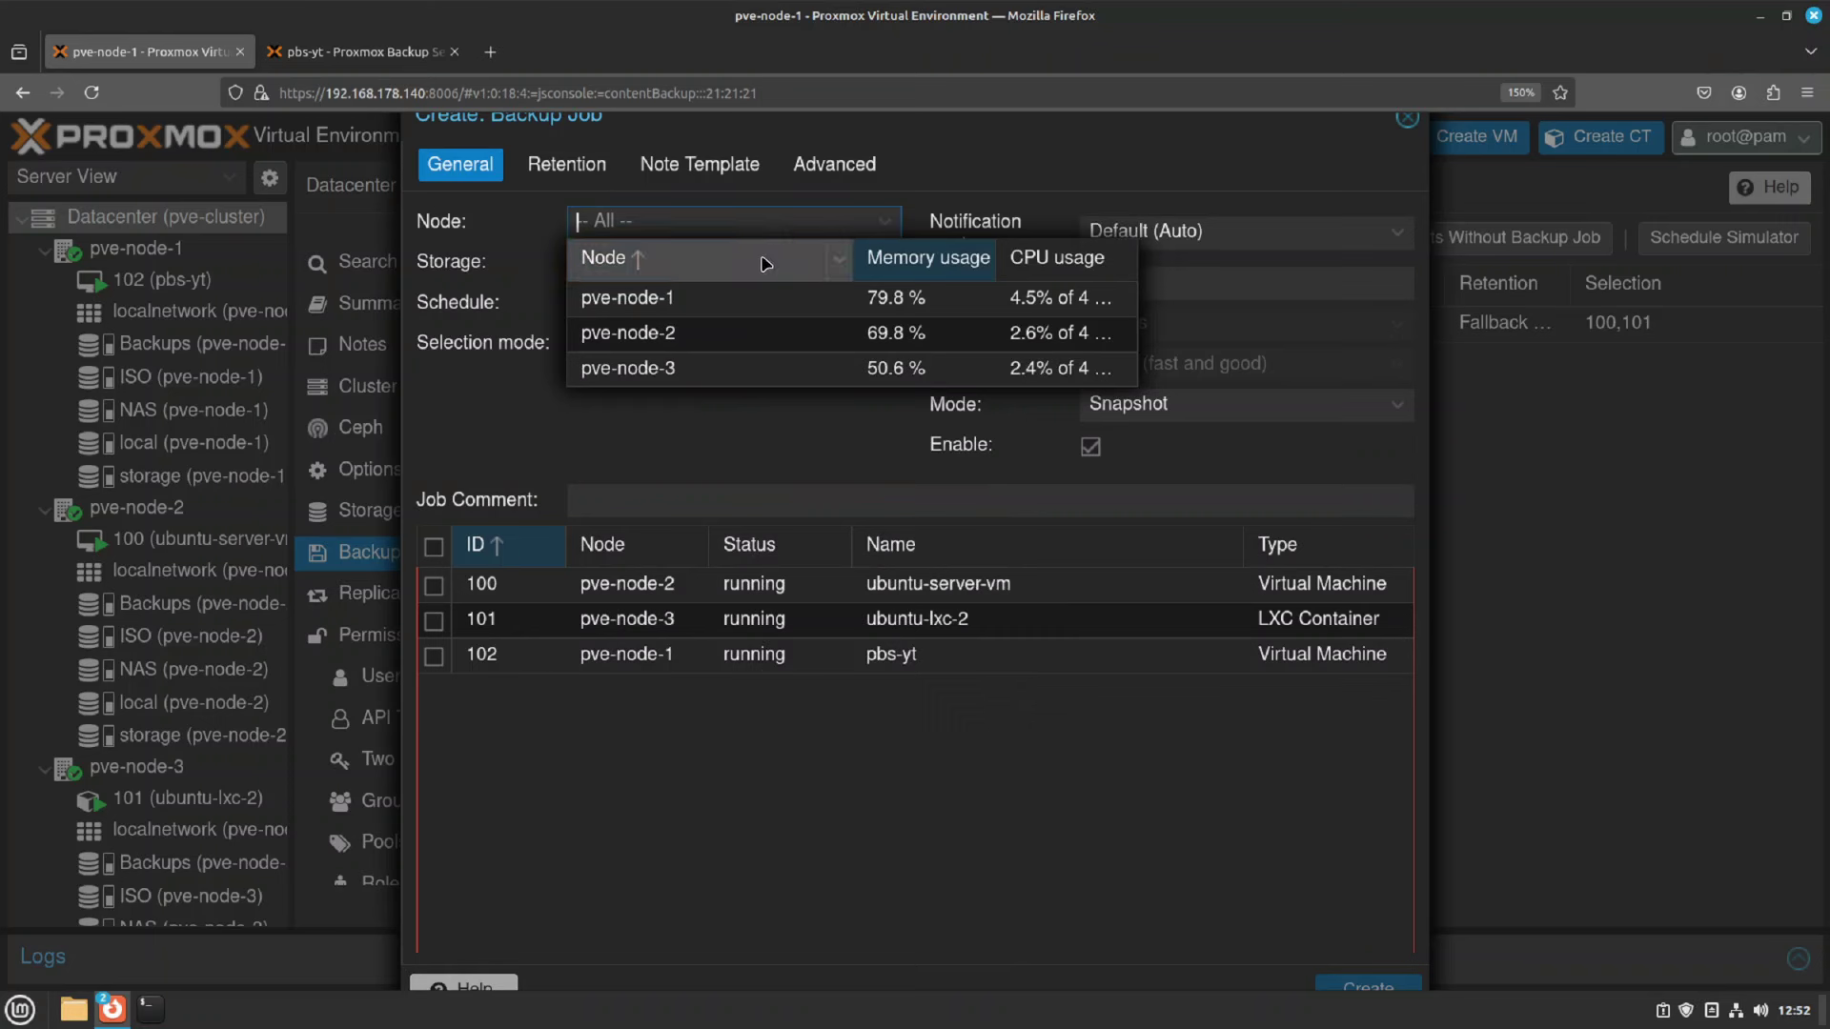
click(915, 213)
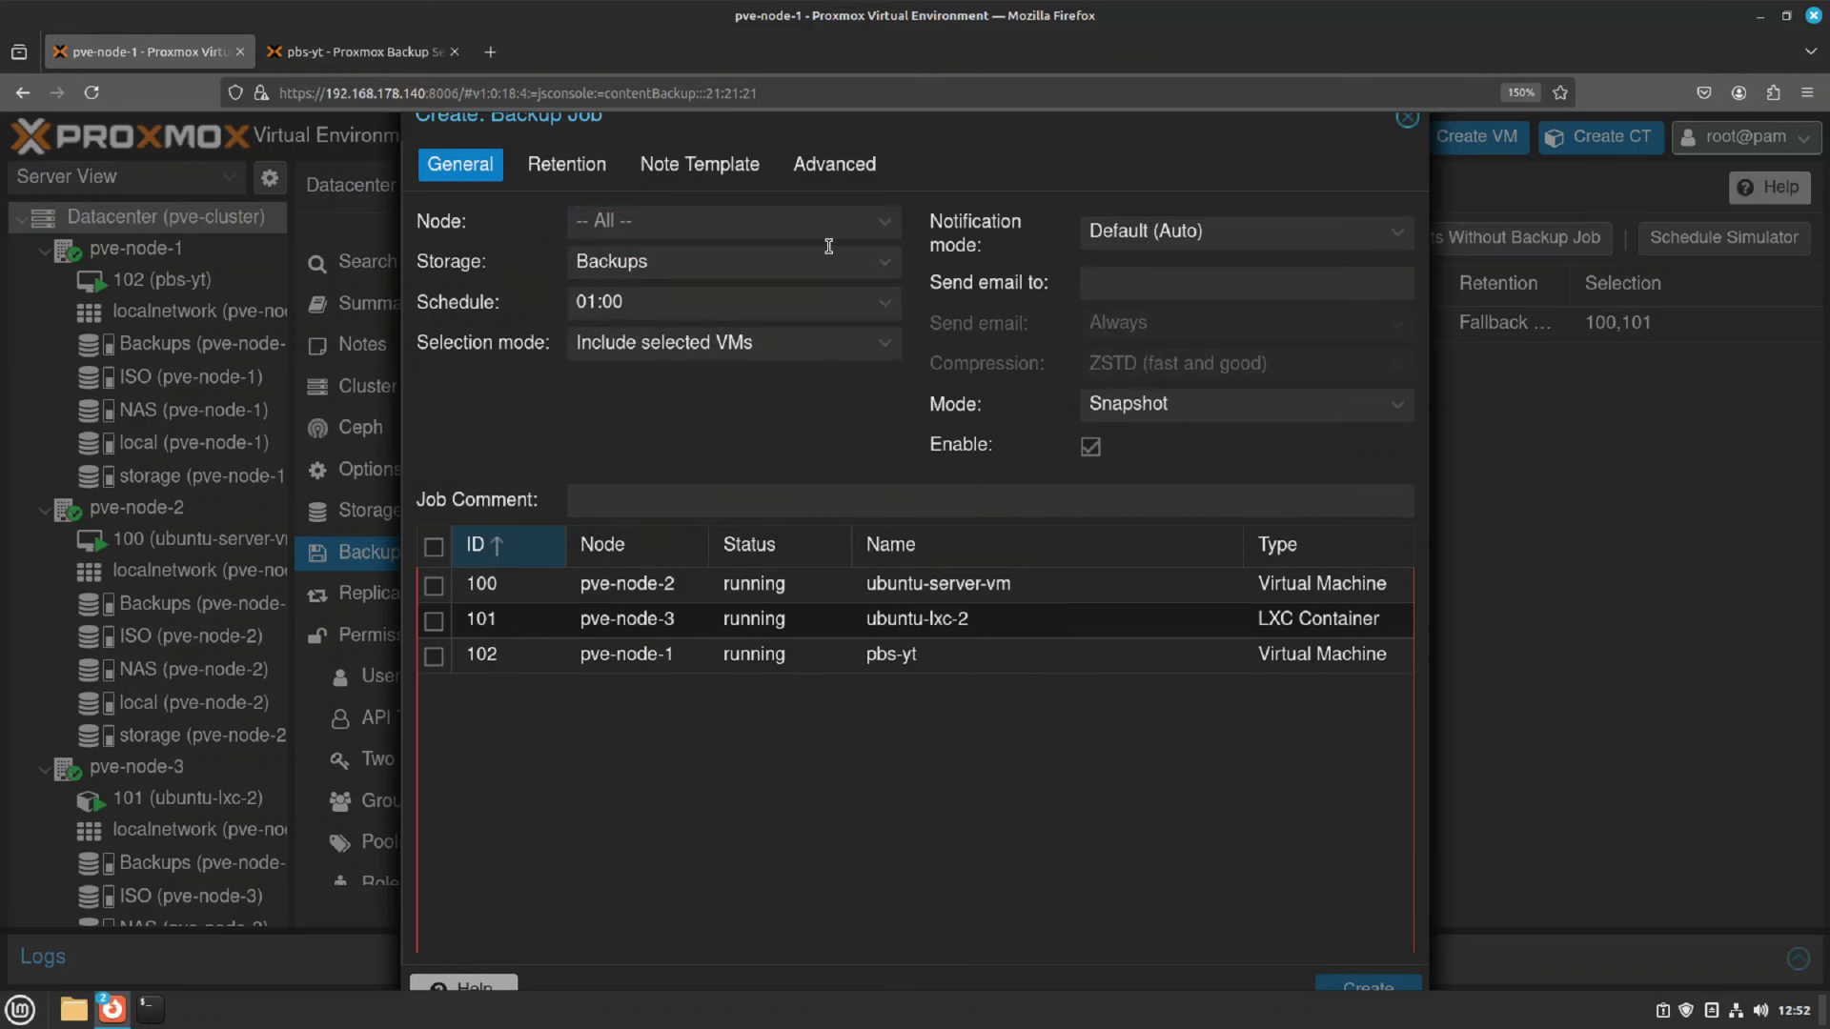
click(880, 263)
click(690, 380)
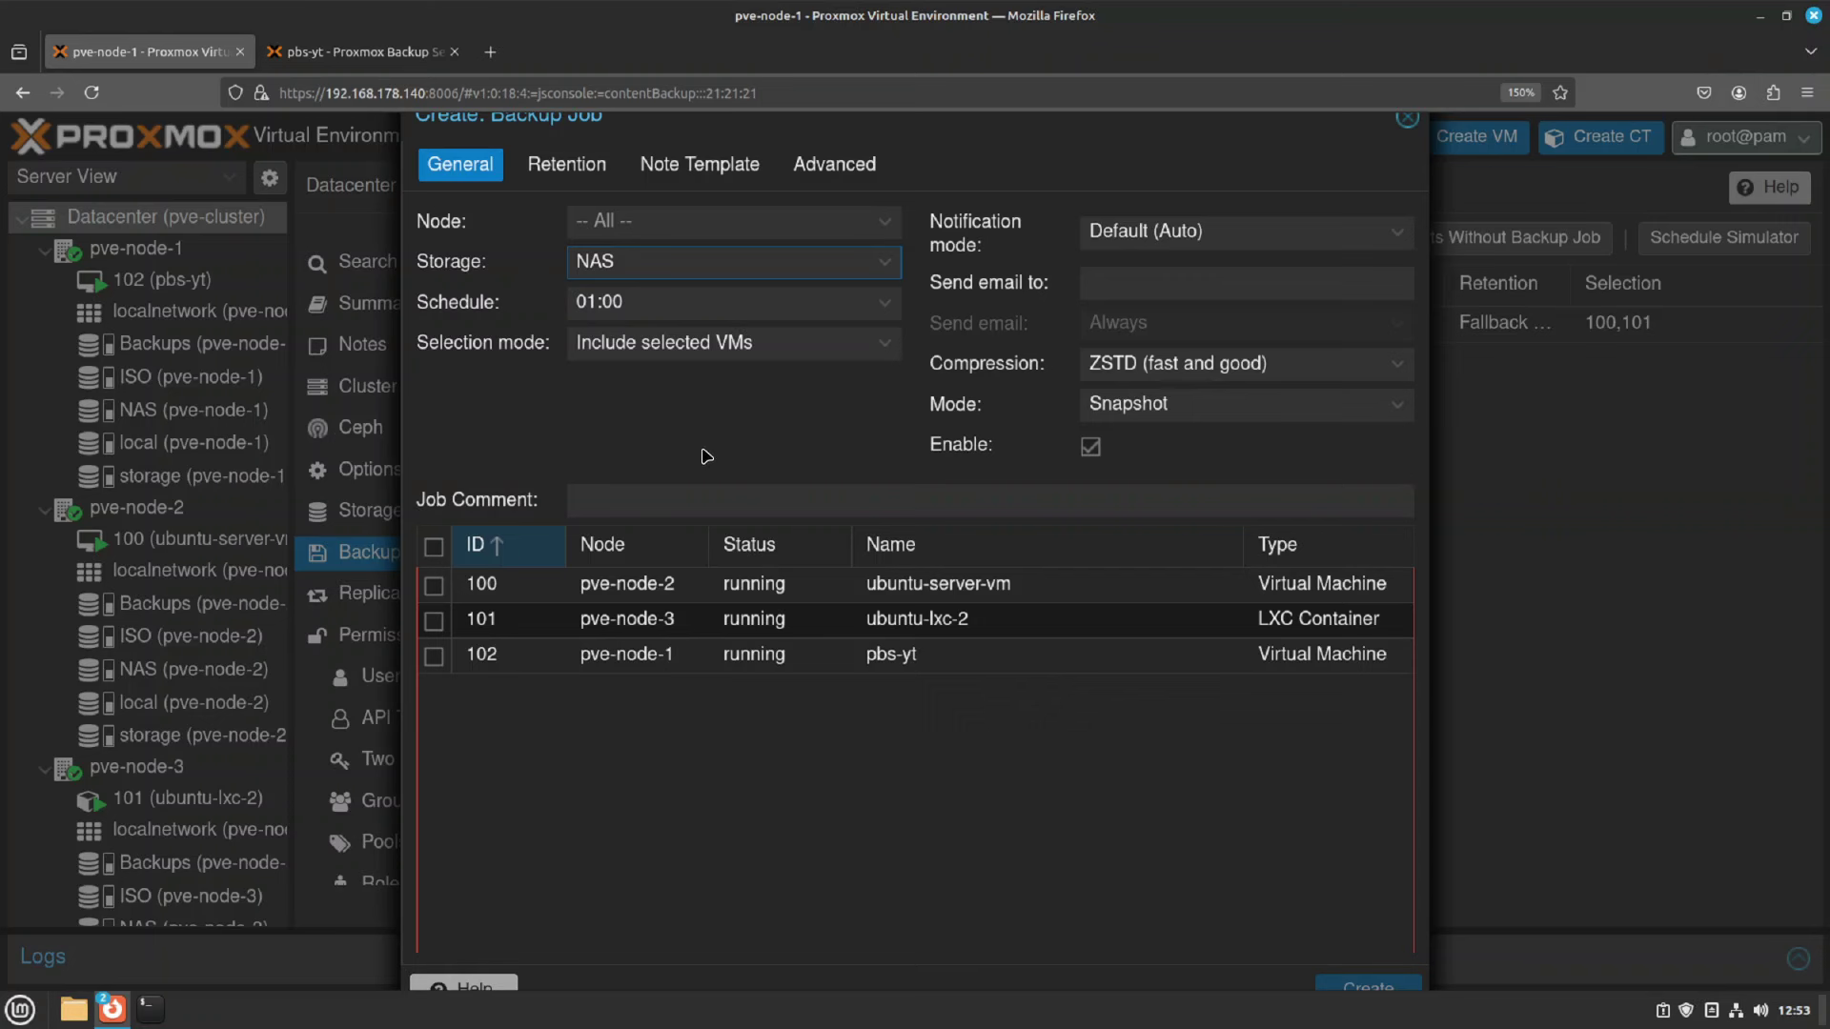
click(434, 655)
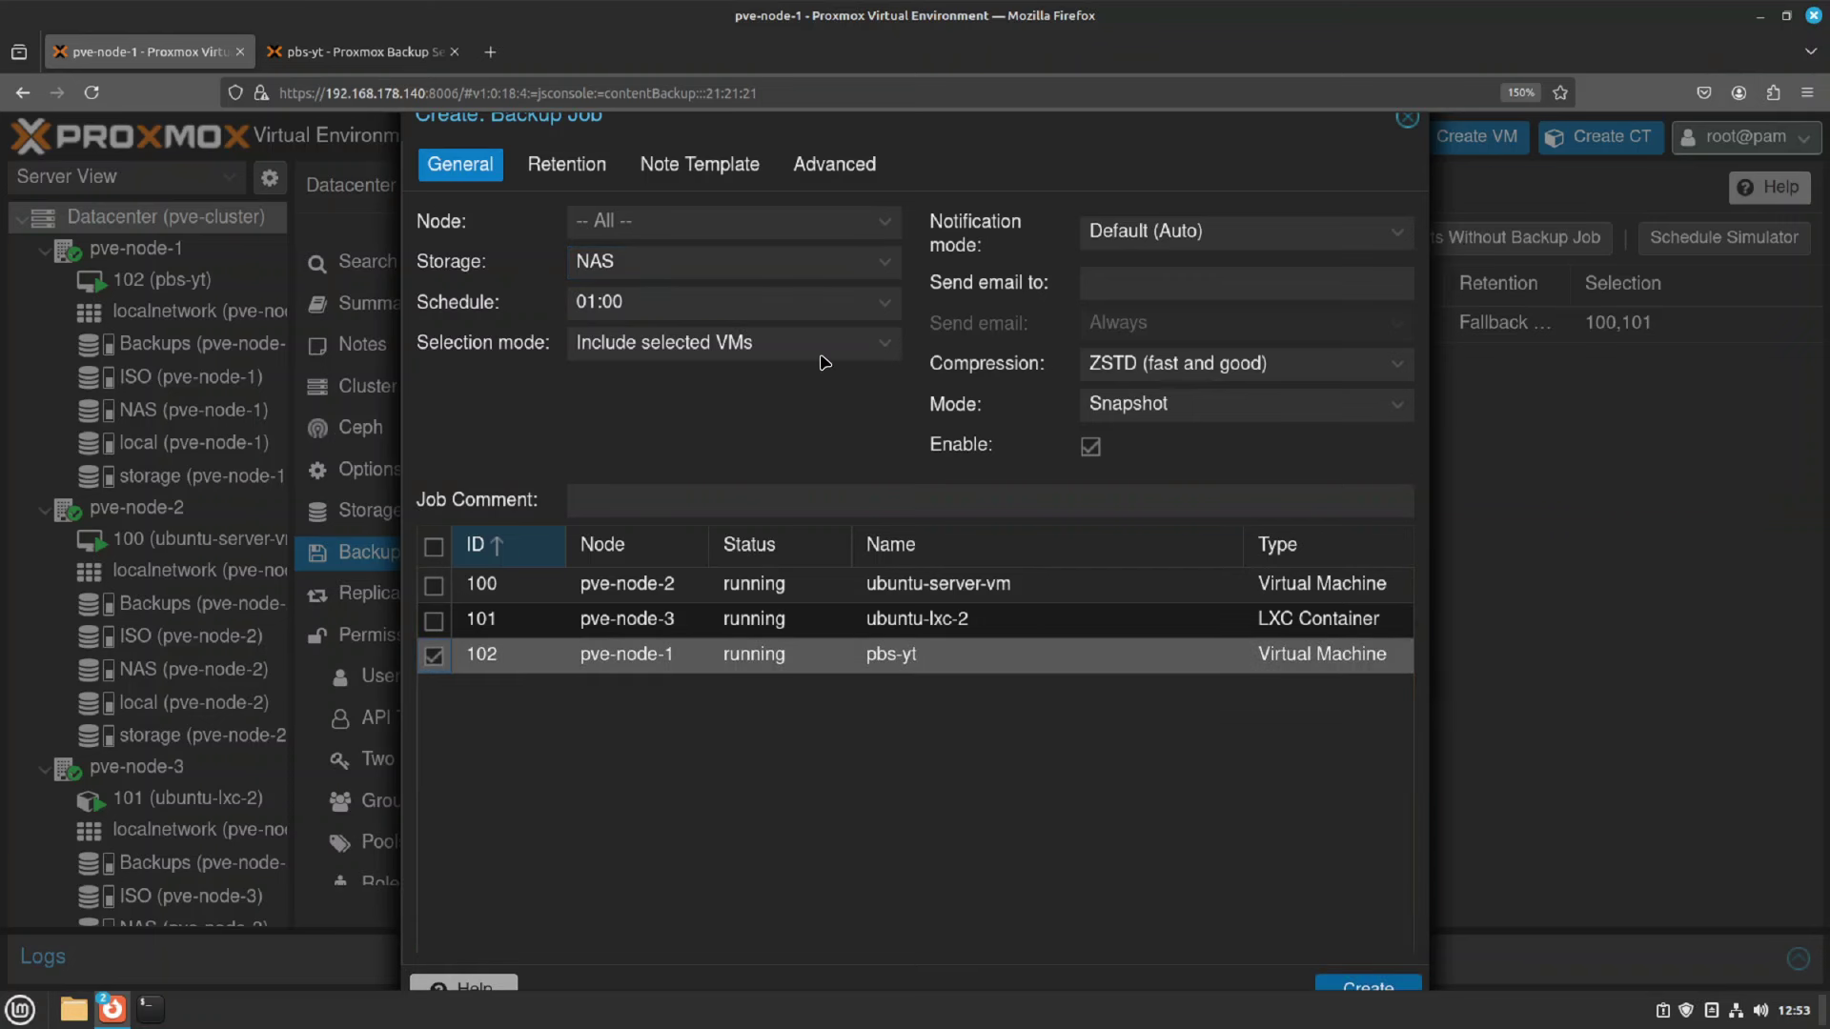
click(1353, 987)
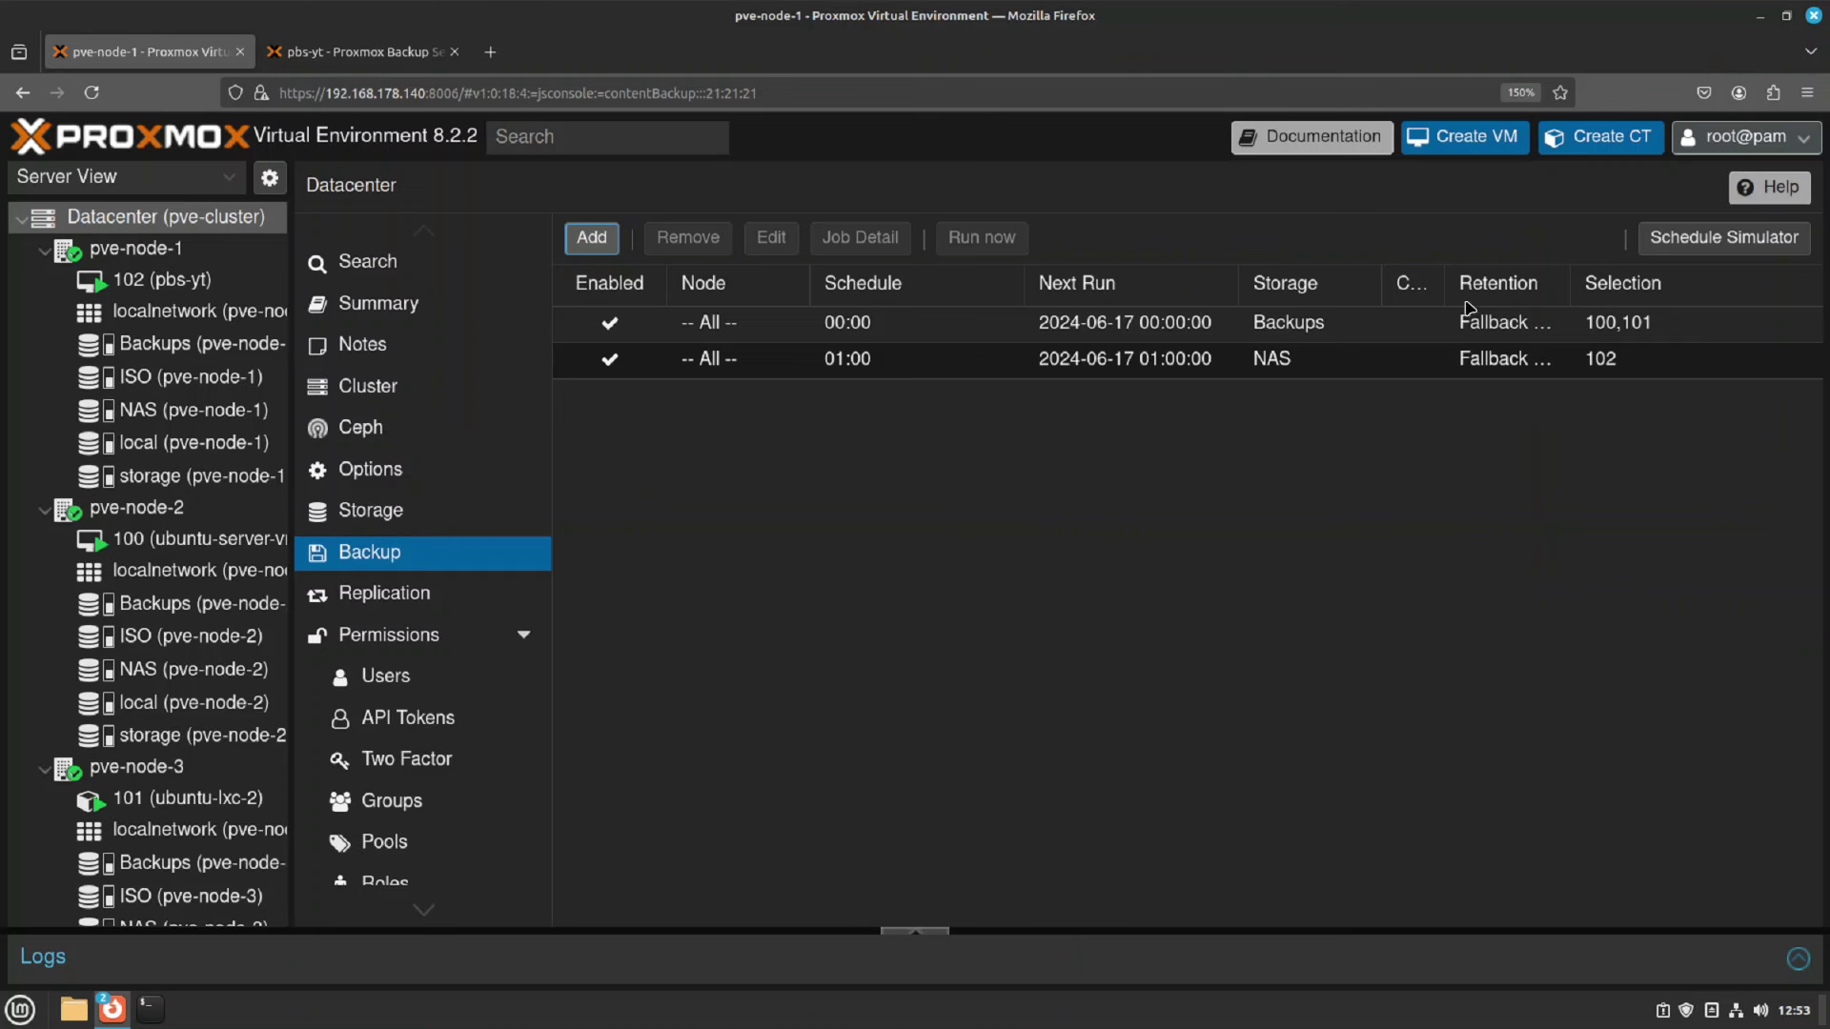
Switch to Proxmox Backup Server and review the backups datastore's prune, garbage collection and verification schedules
click(370, 53)
click(138, 61)
click(390, 55)
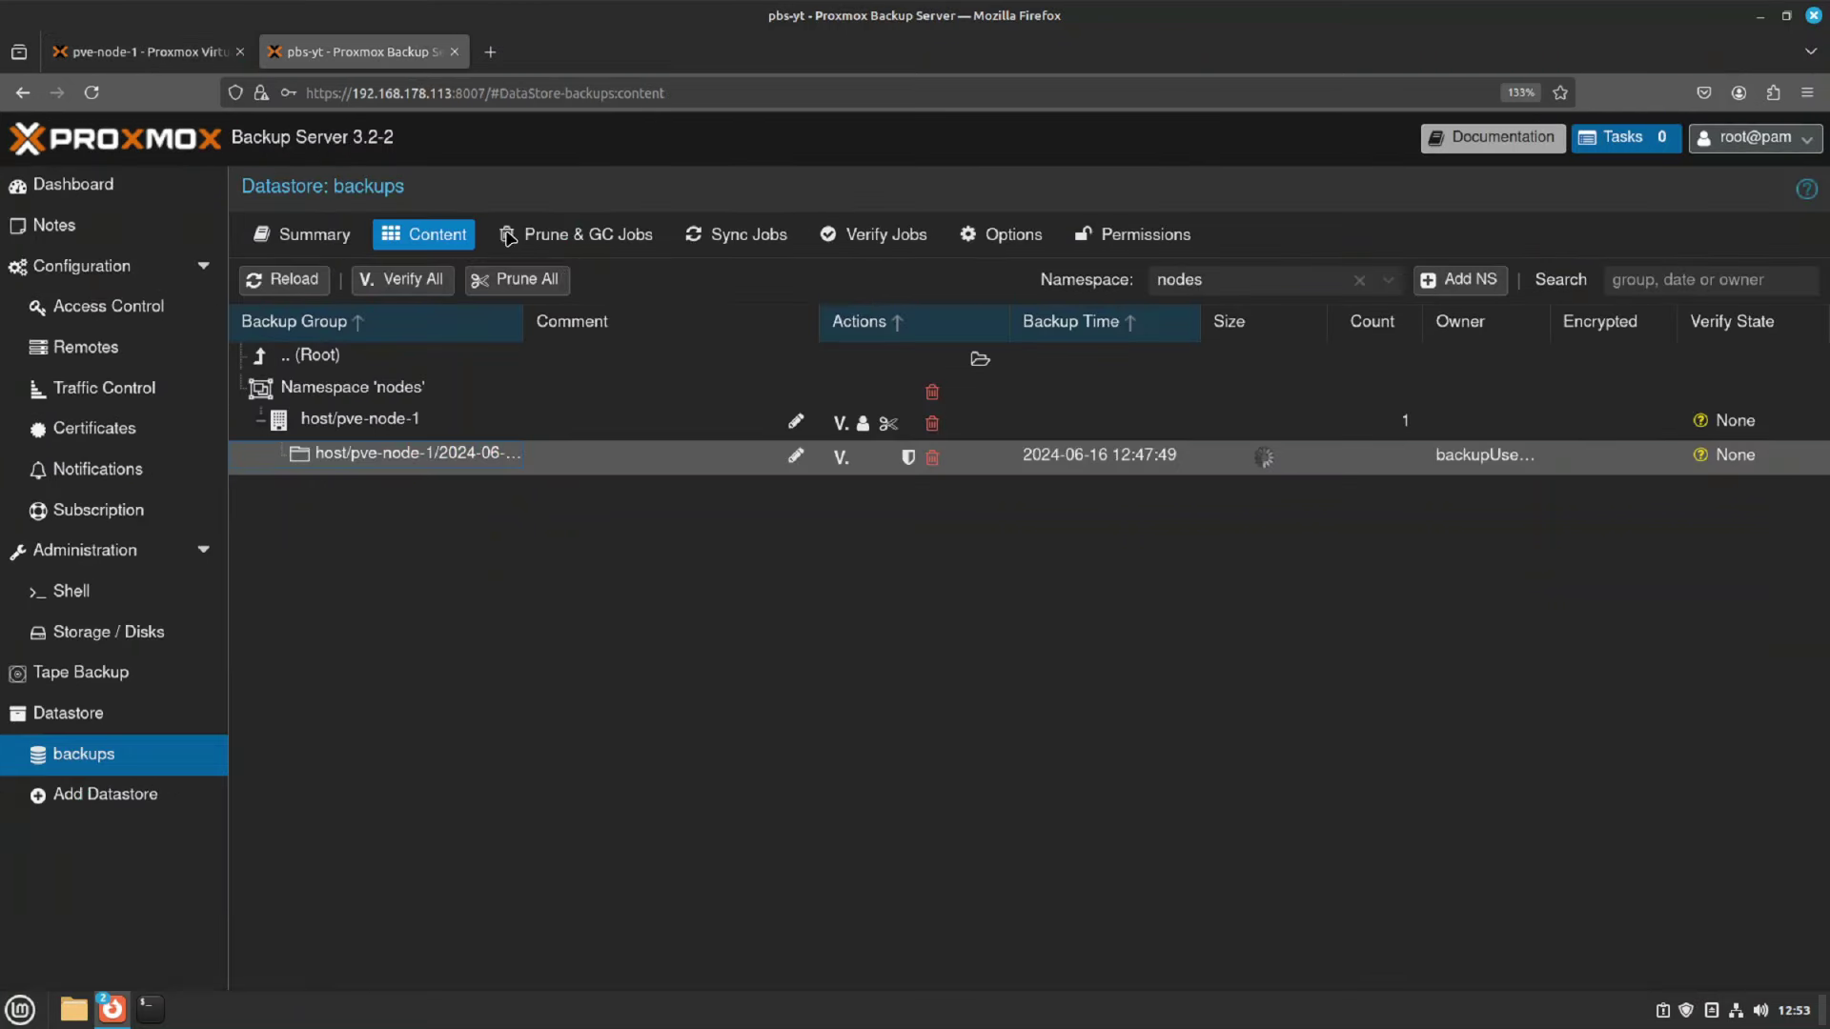
click(572, 237)
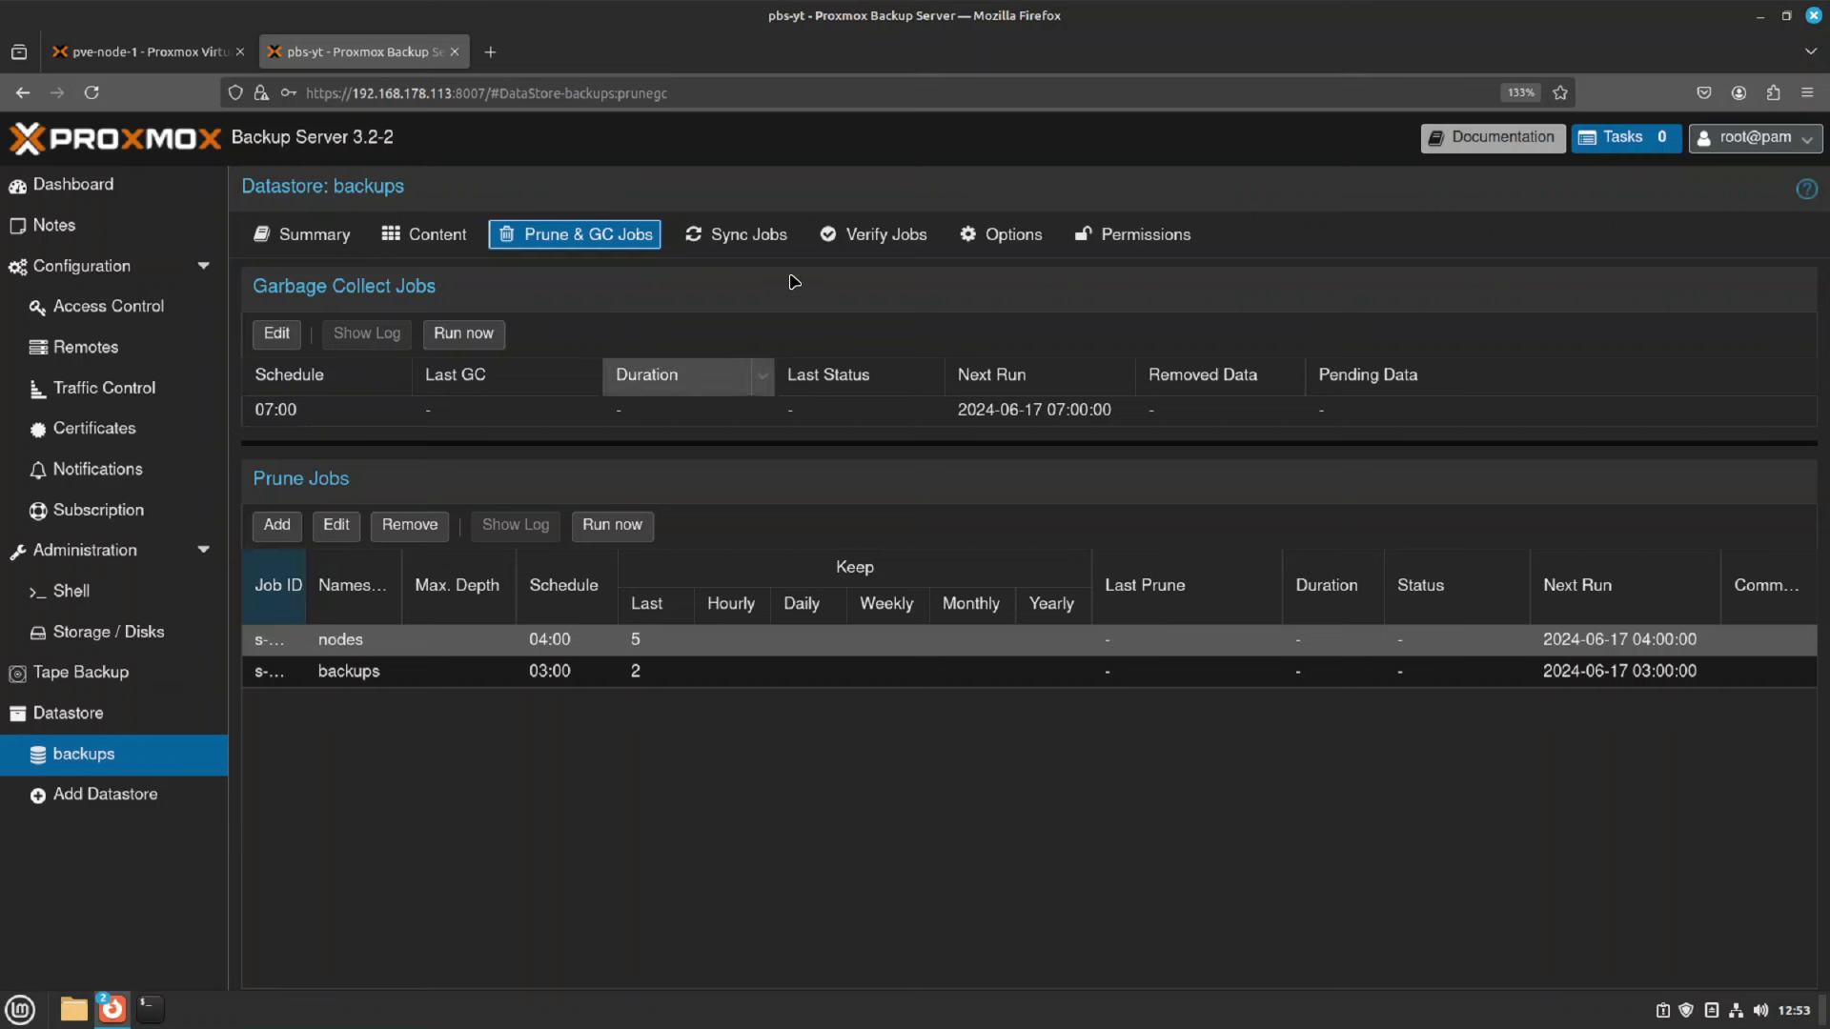
click(848, 242)
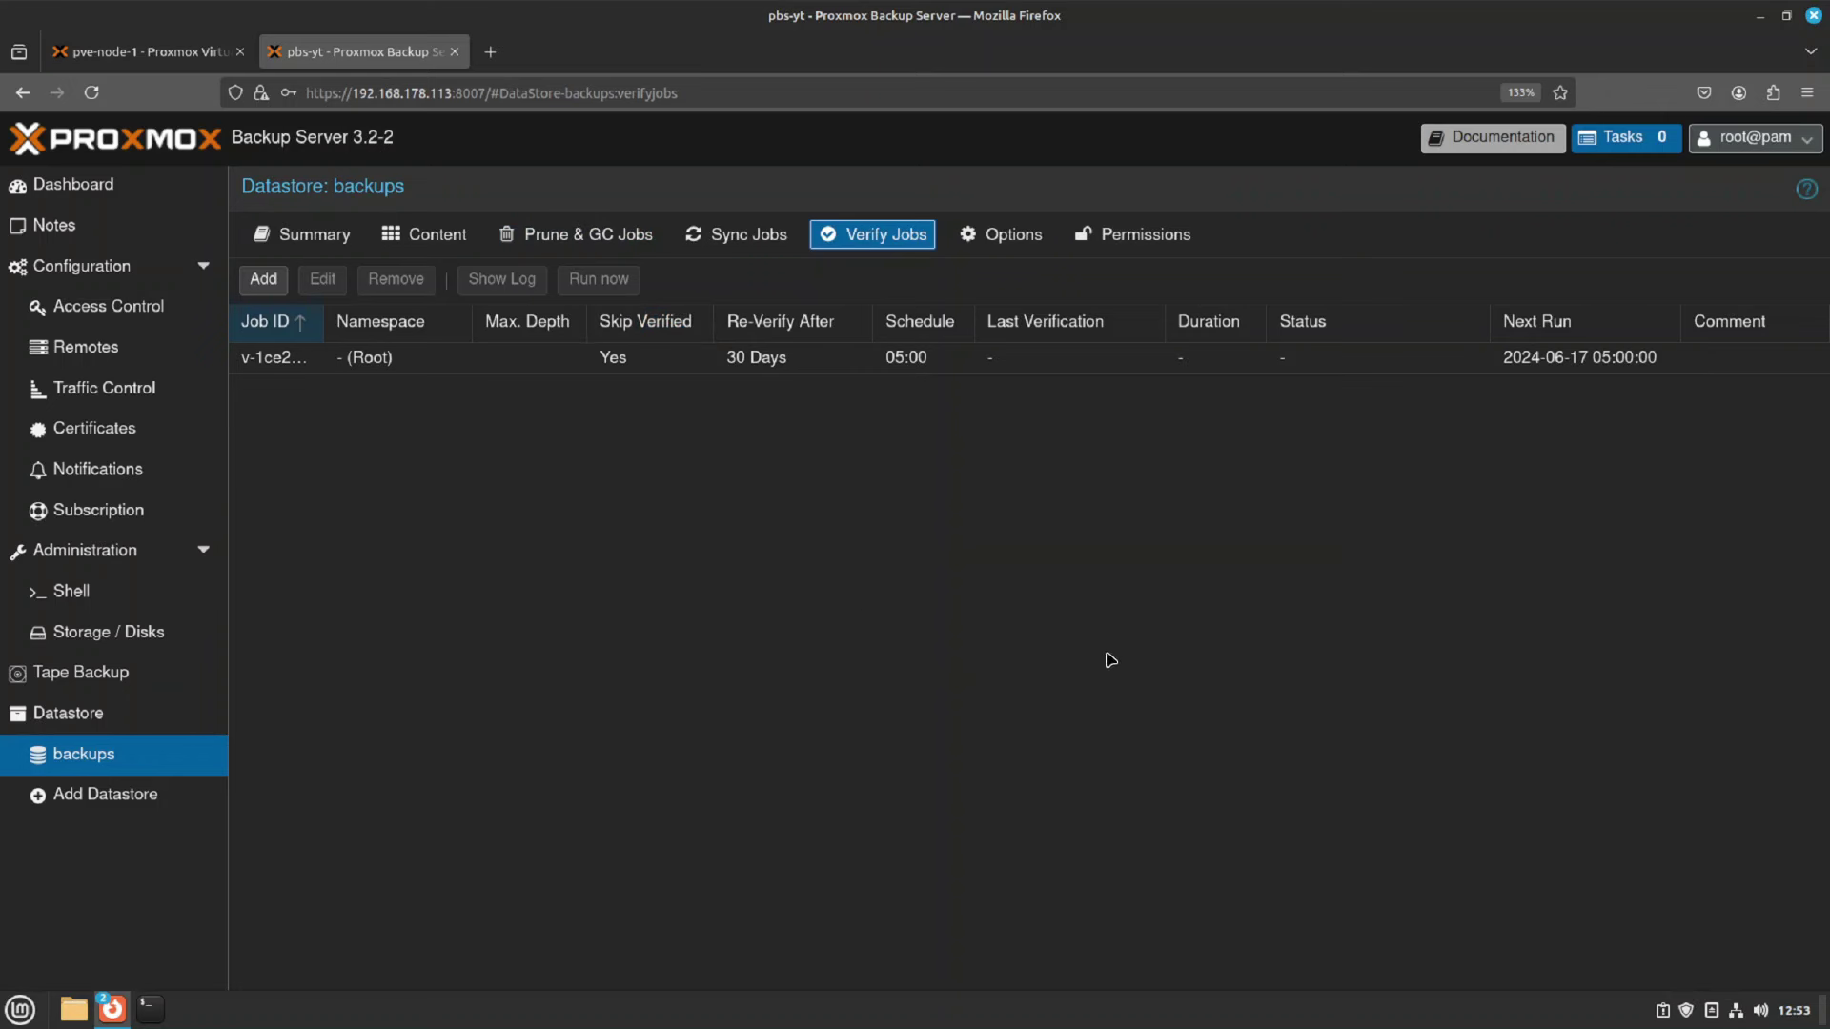
click(572, 235)
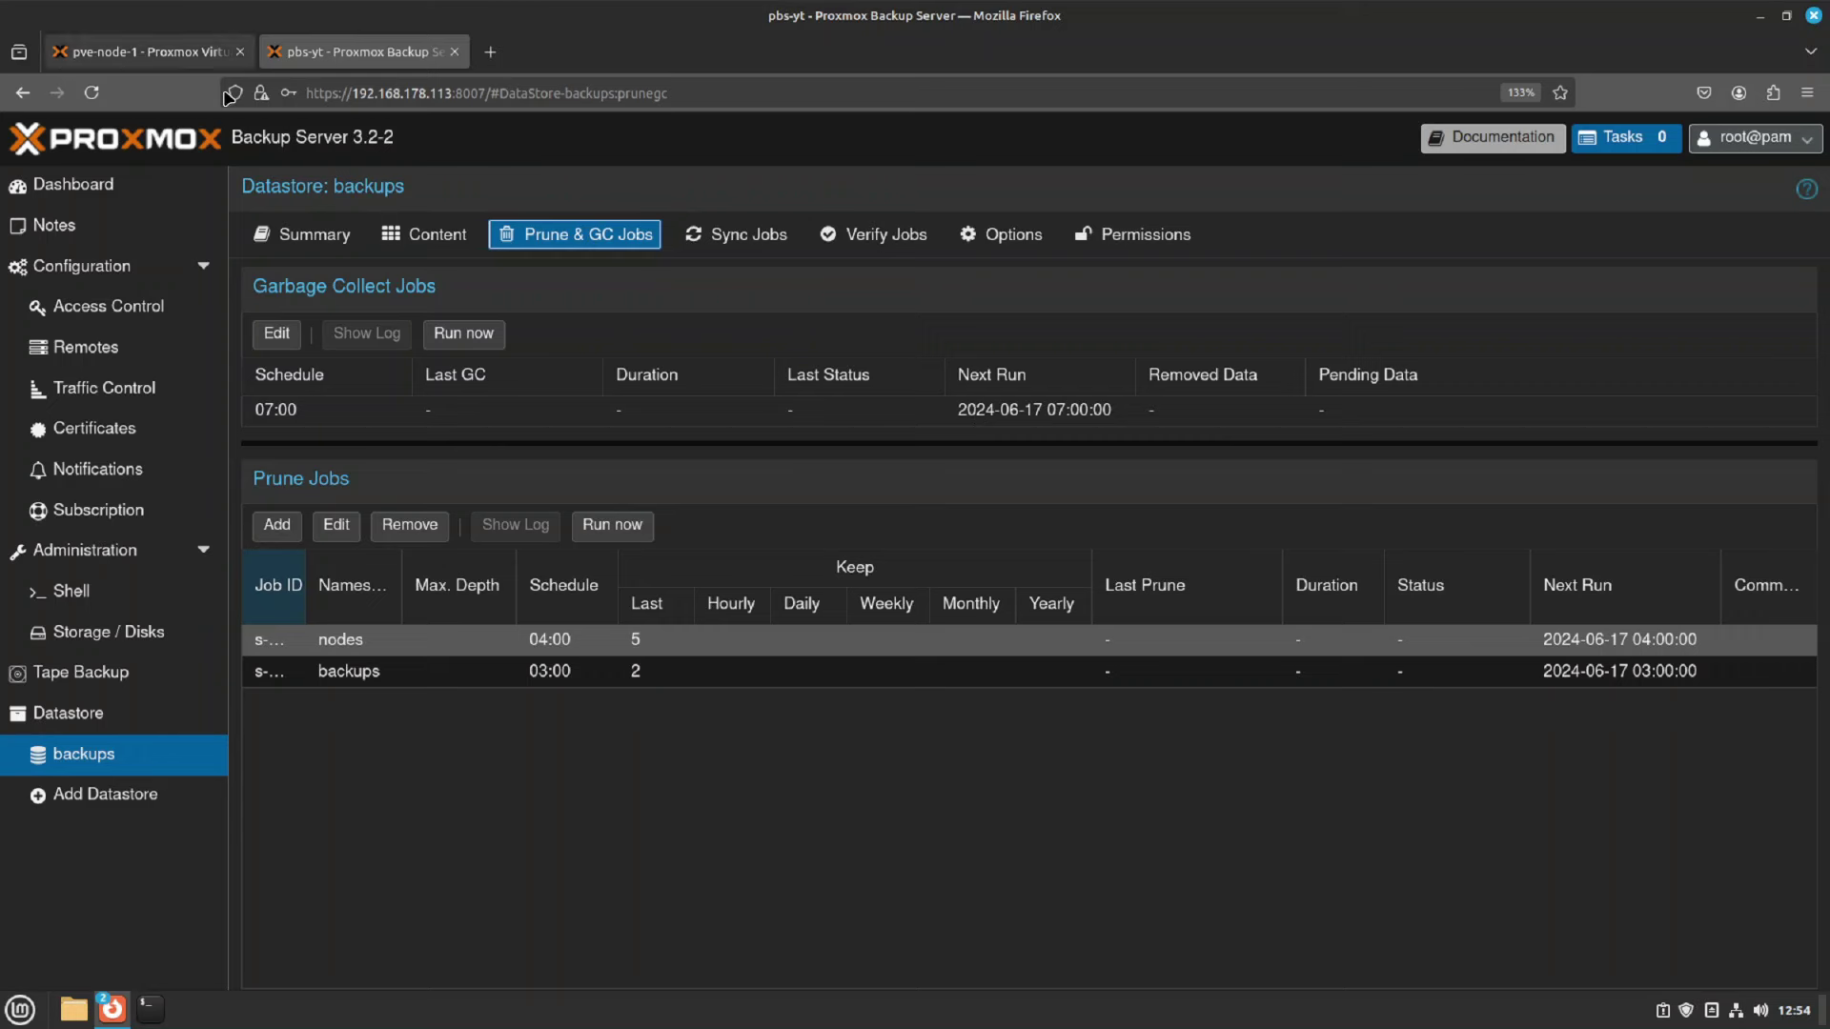
click(424, 234)
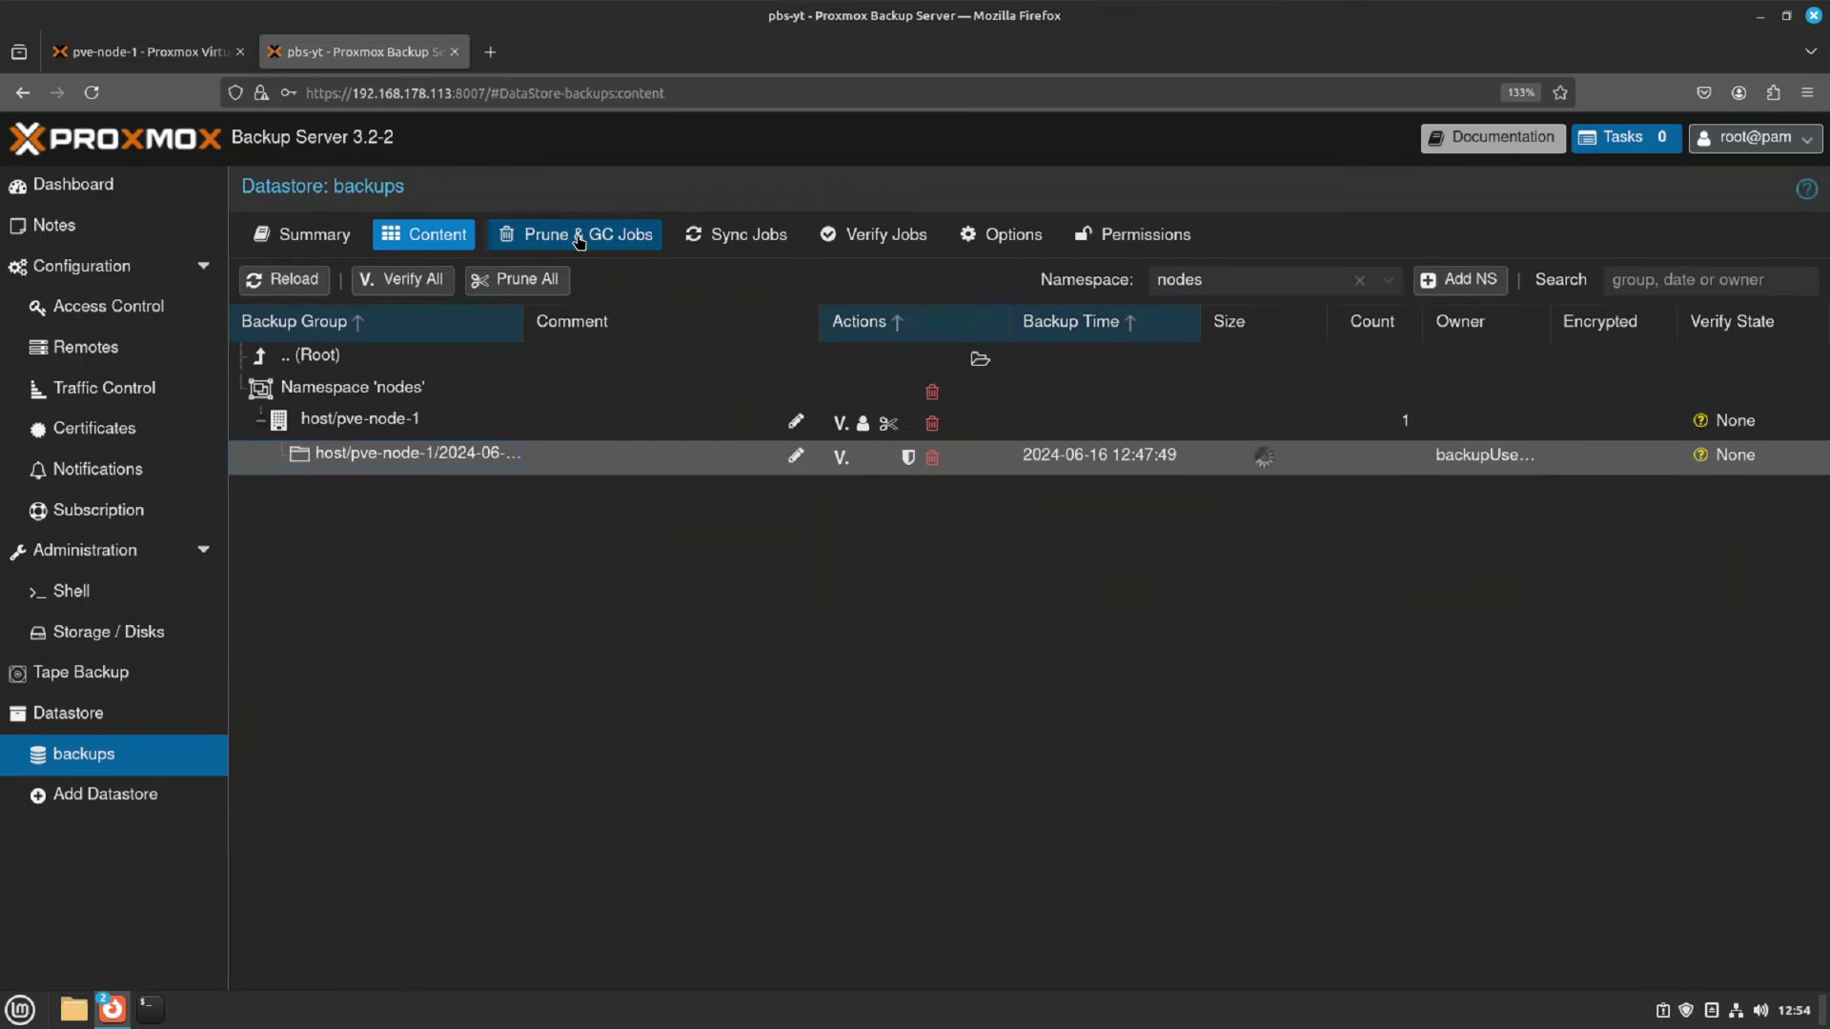
click(577, 238)
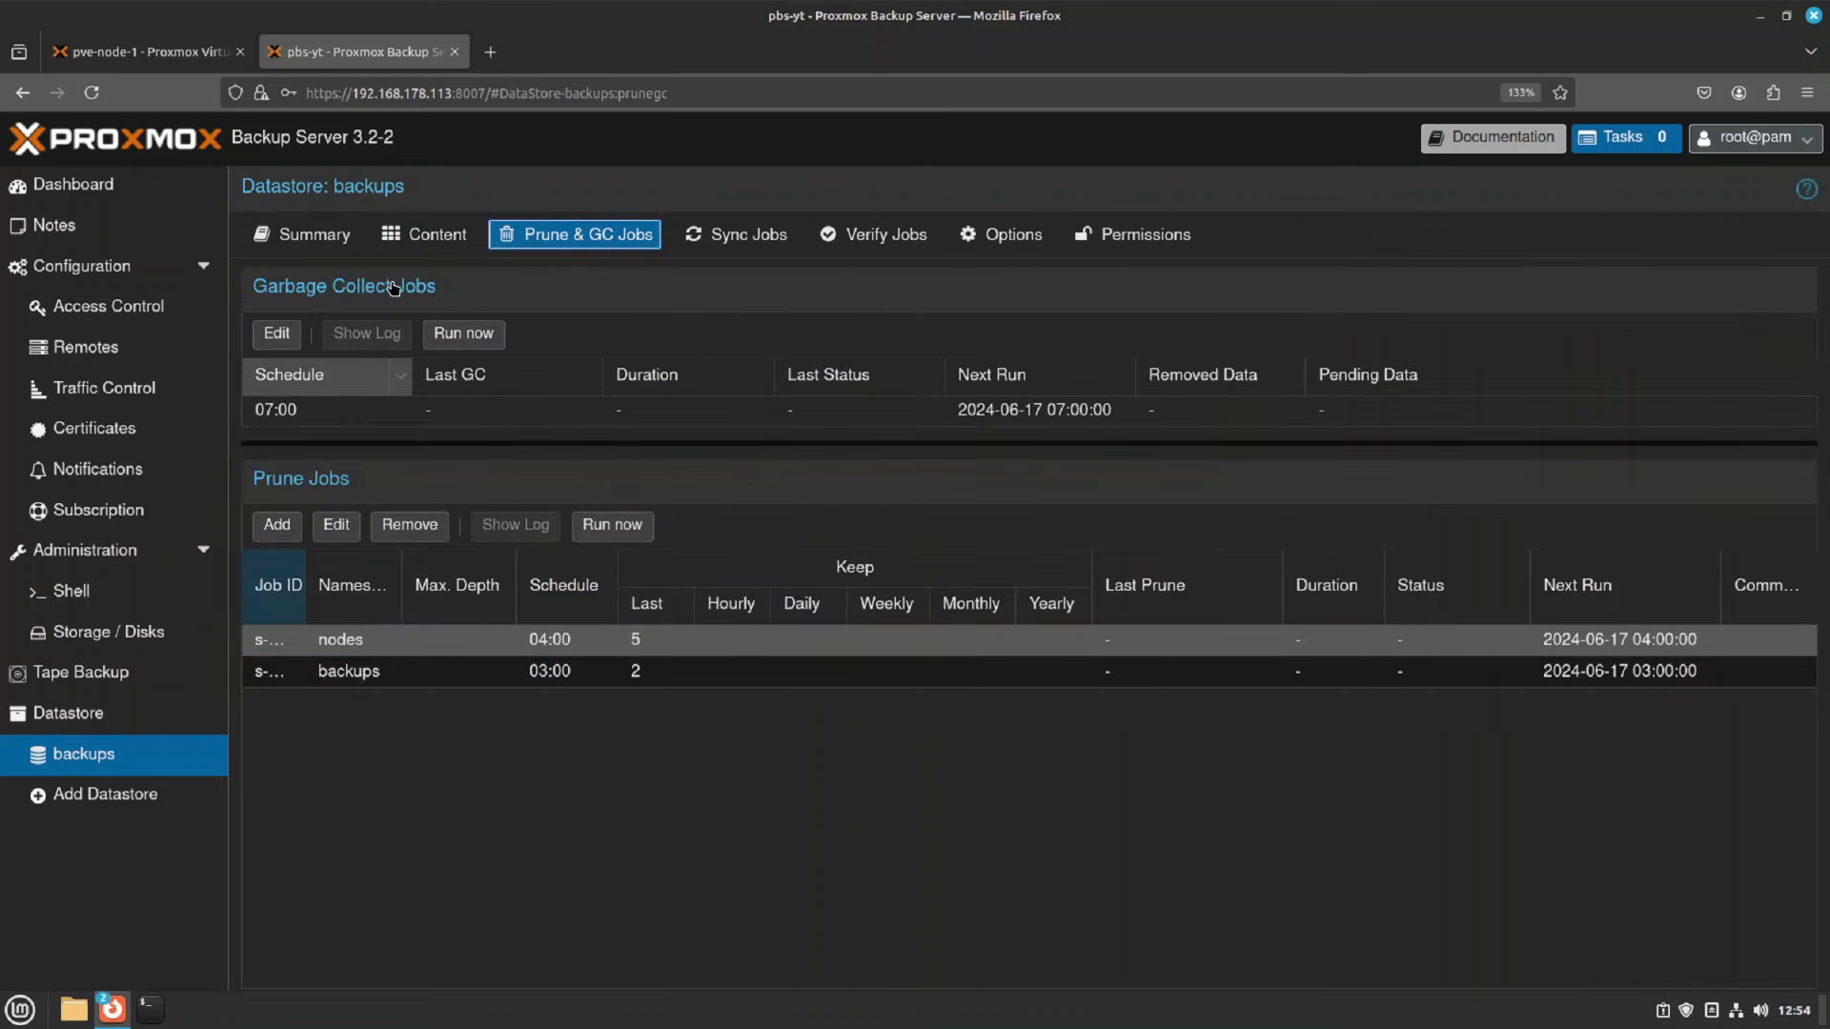
Browse from the nodes namespace to the backups namespace and list the snapshots of vm/100
click(424, 234)
double_click(288, 365)
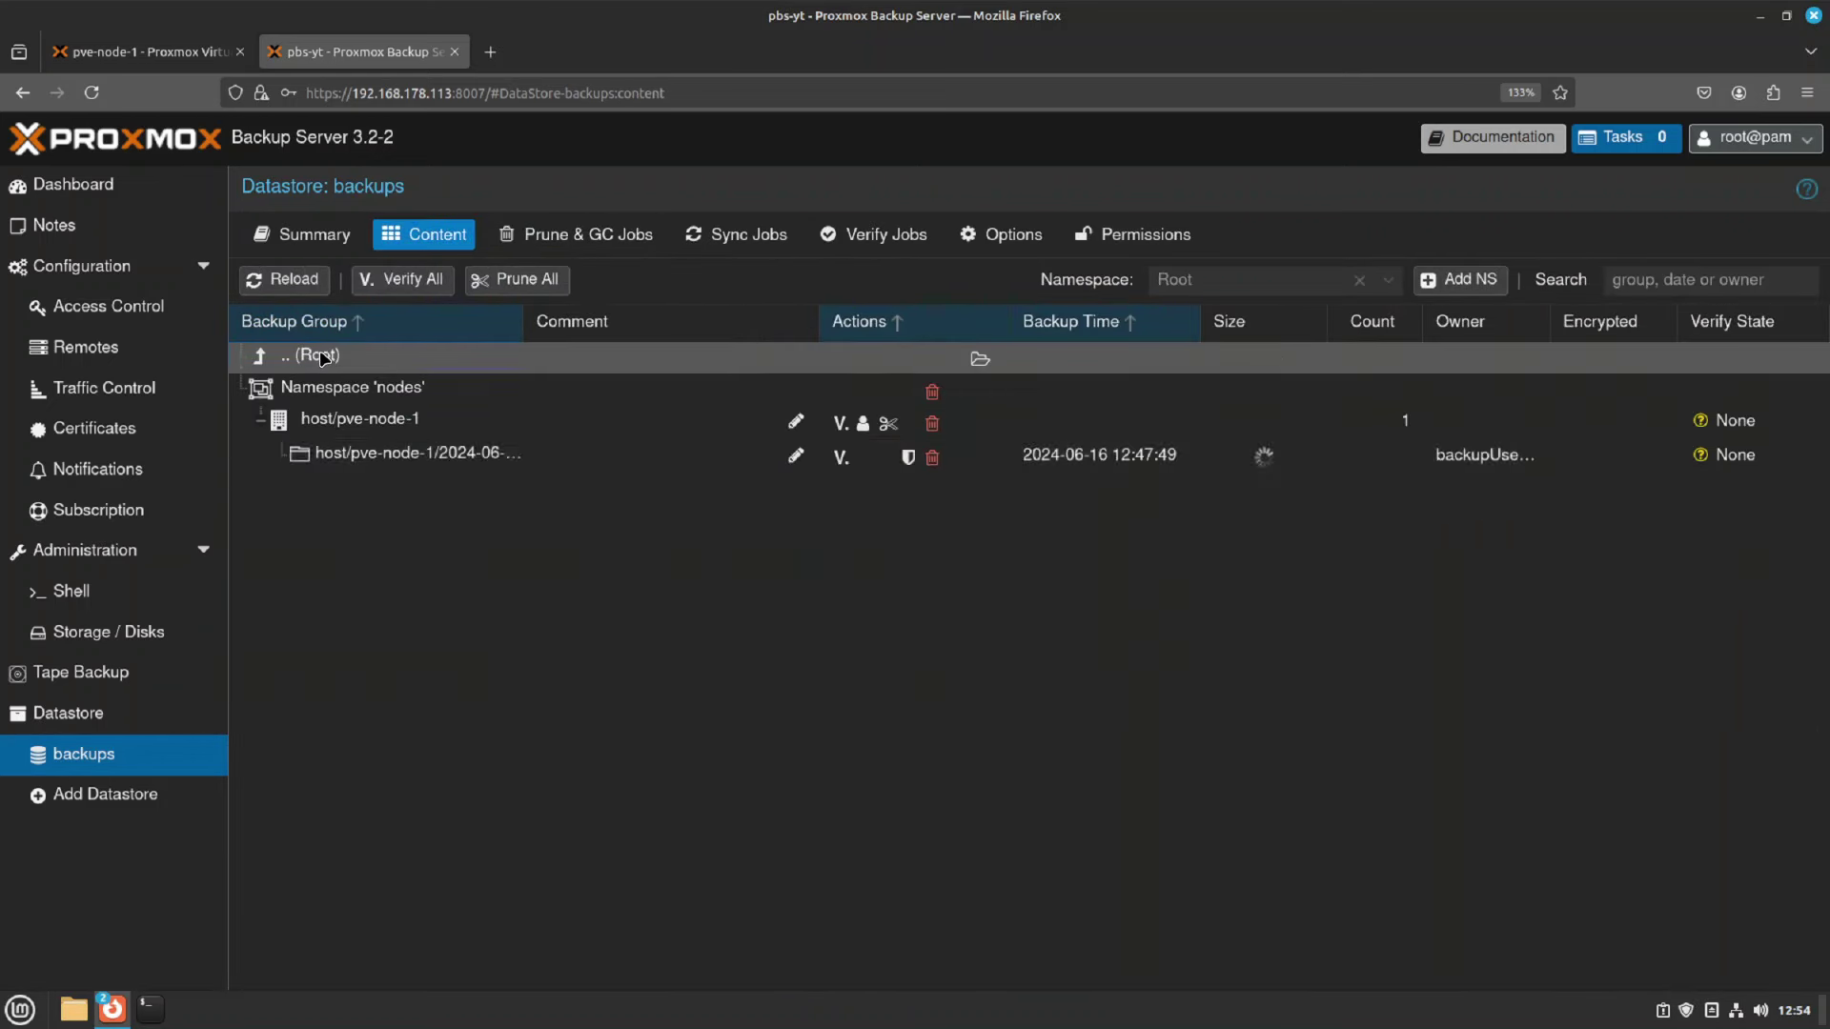
double_click(370, 389)
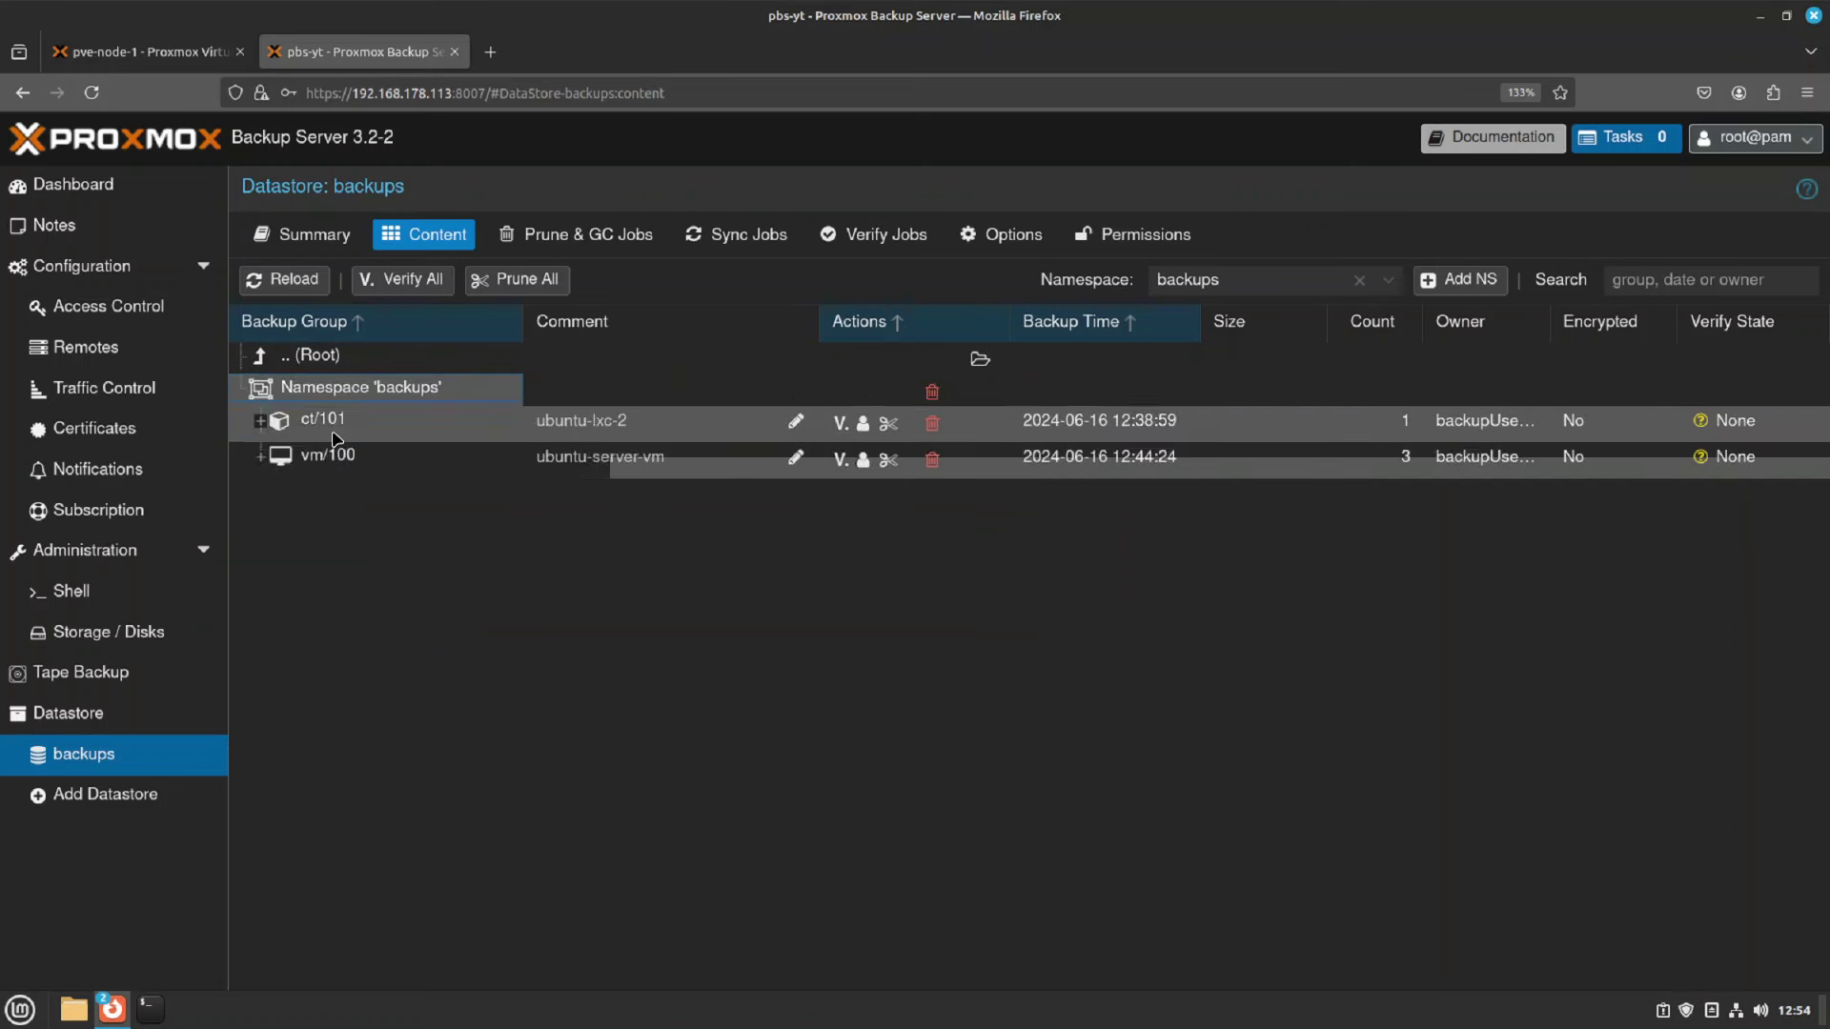
click(260, 456)
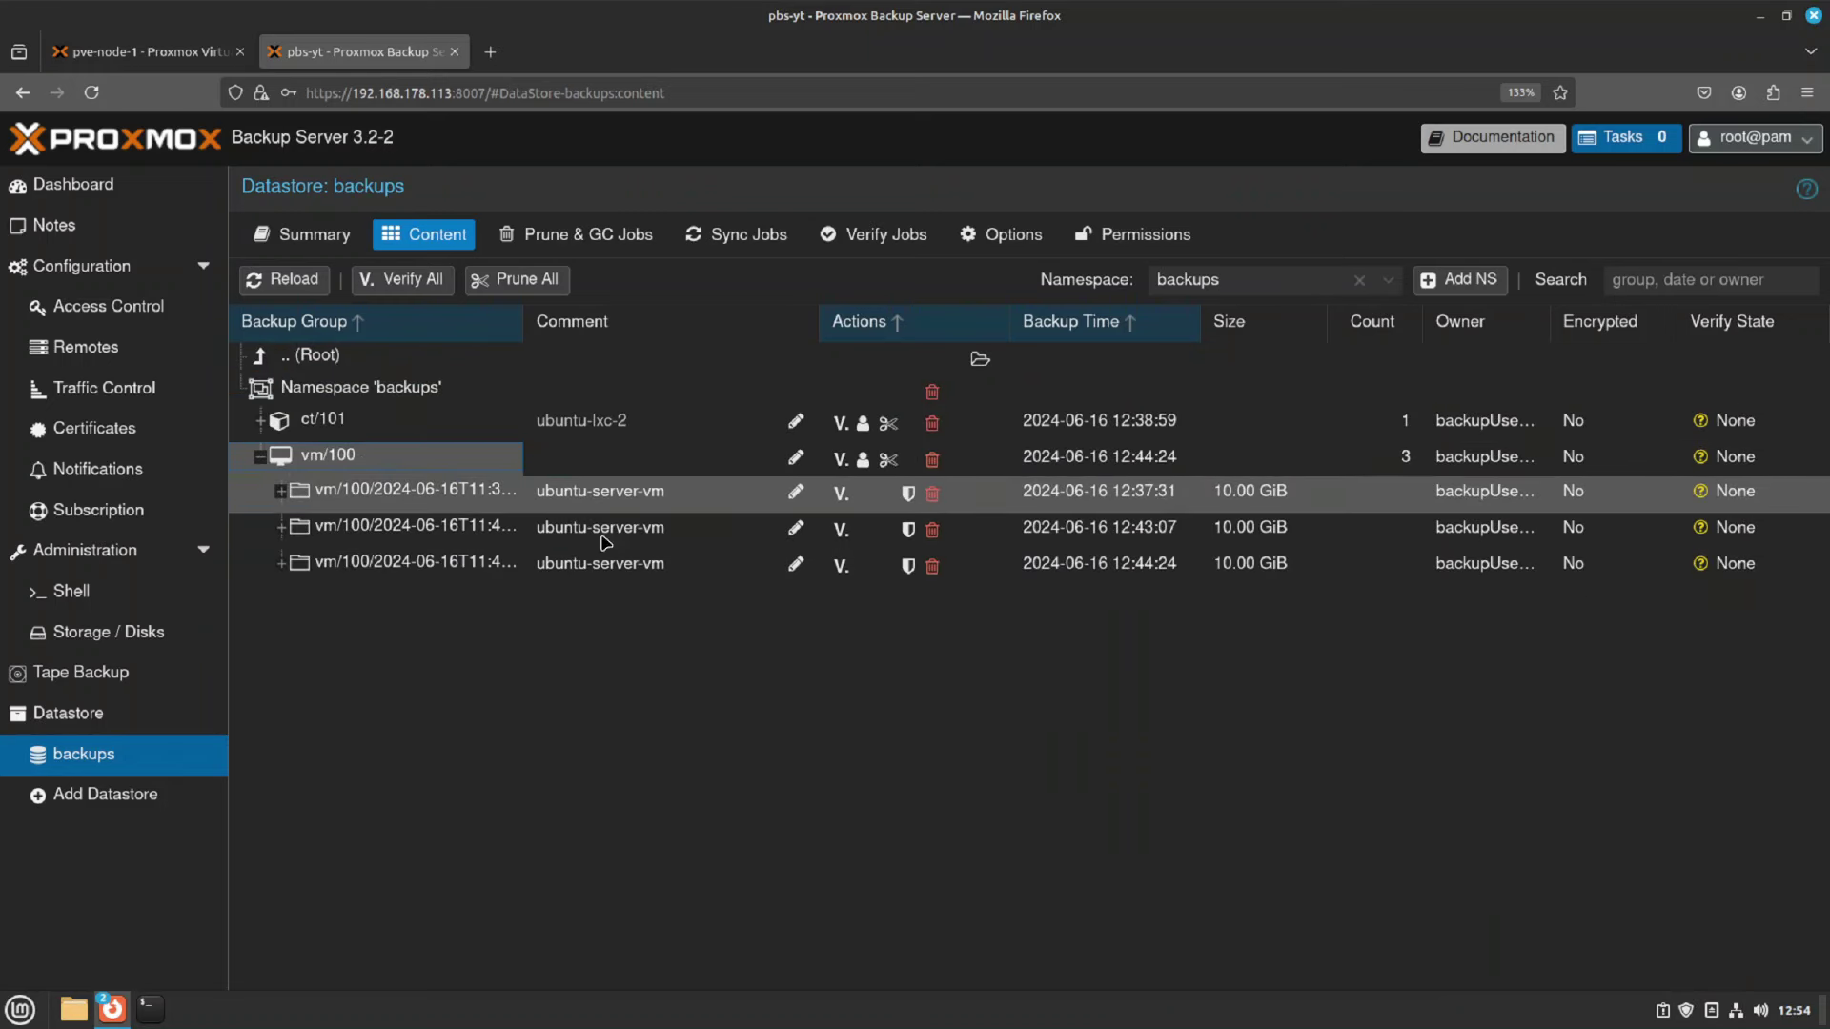
Run the backups namespace's prune job immediately, read its log, and check the remaining vm/100 snapshots
click(570, 236)
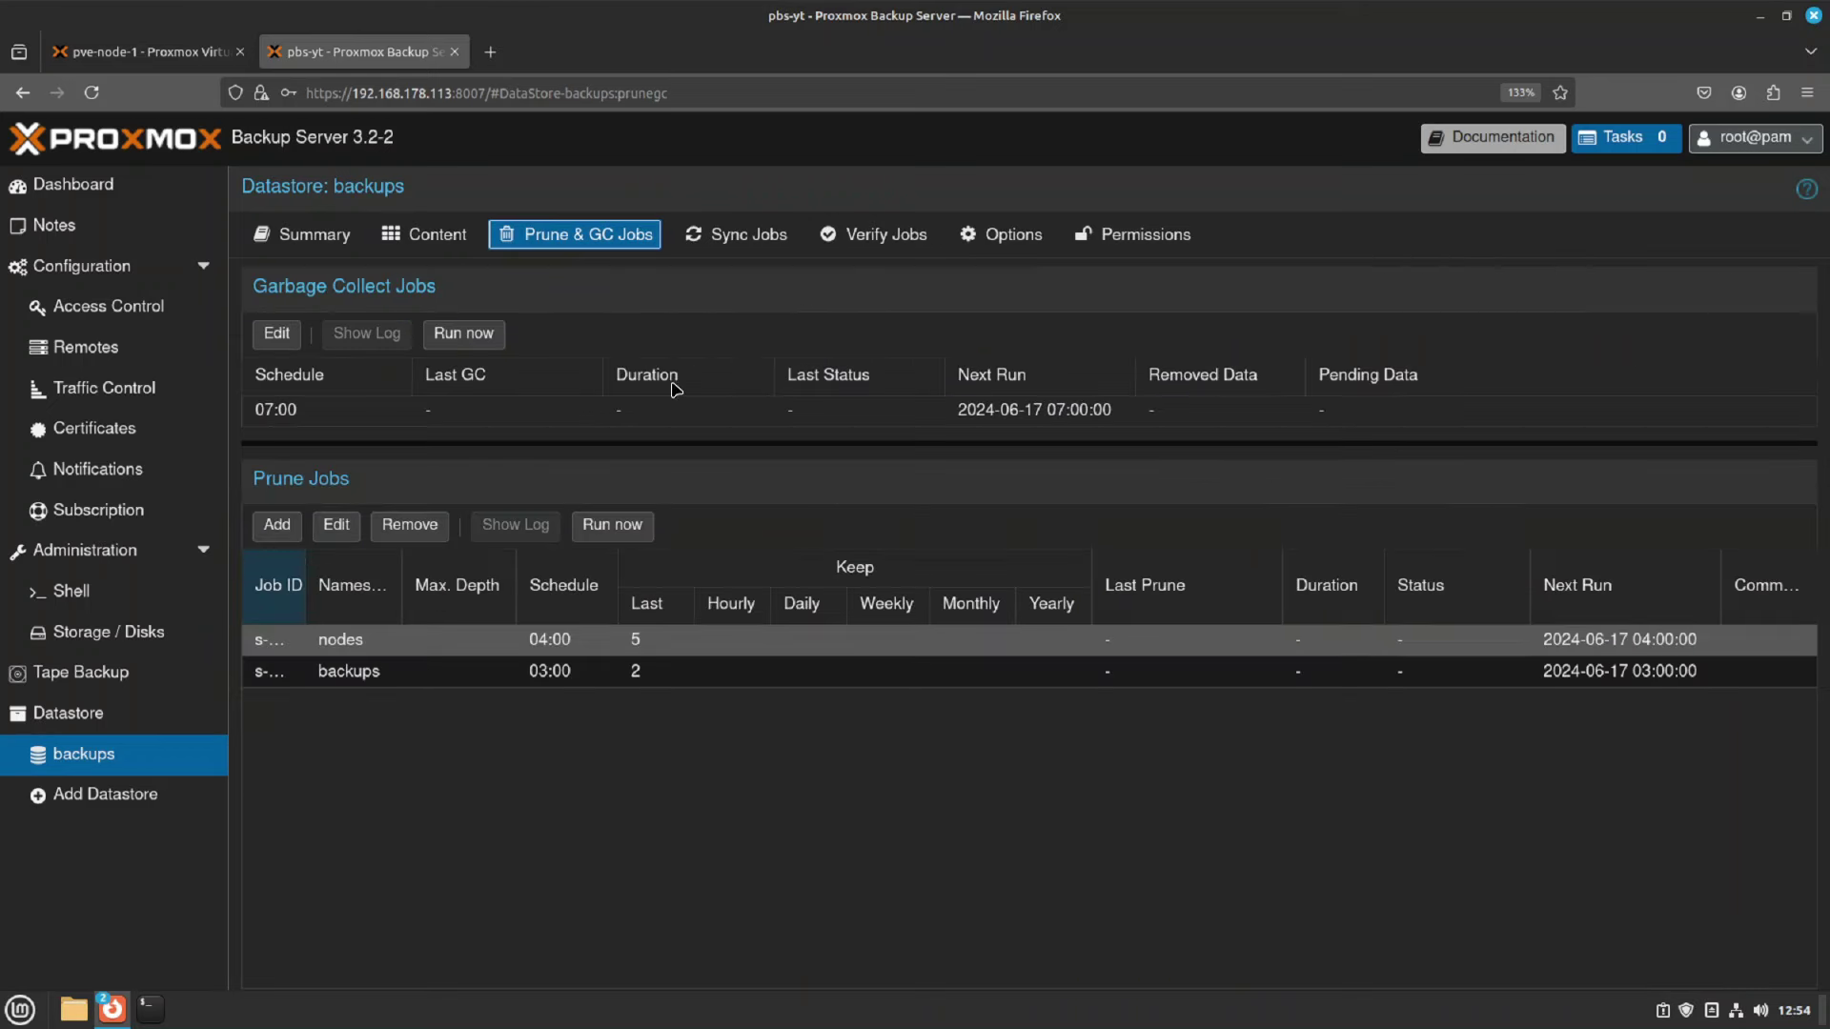
click(404, 676)
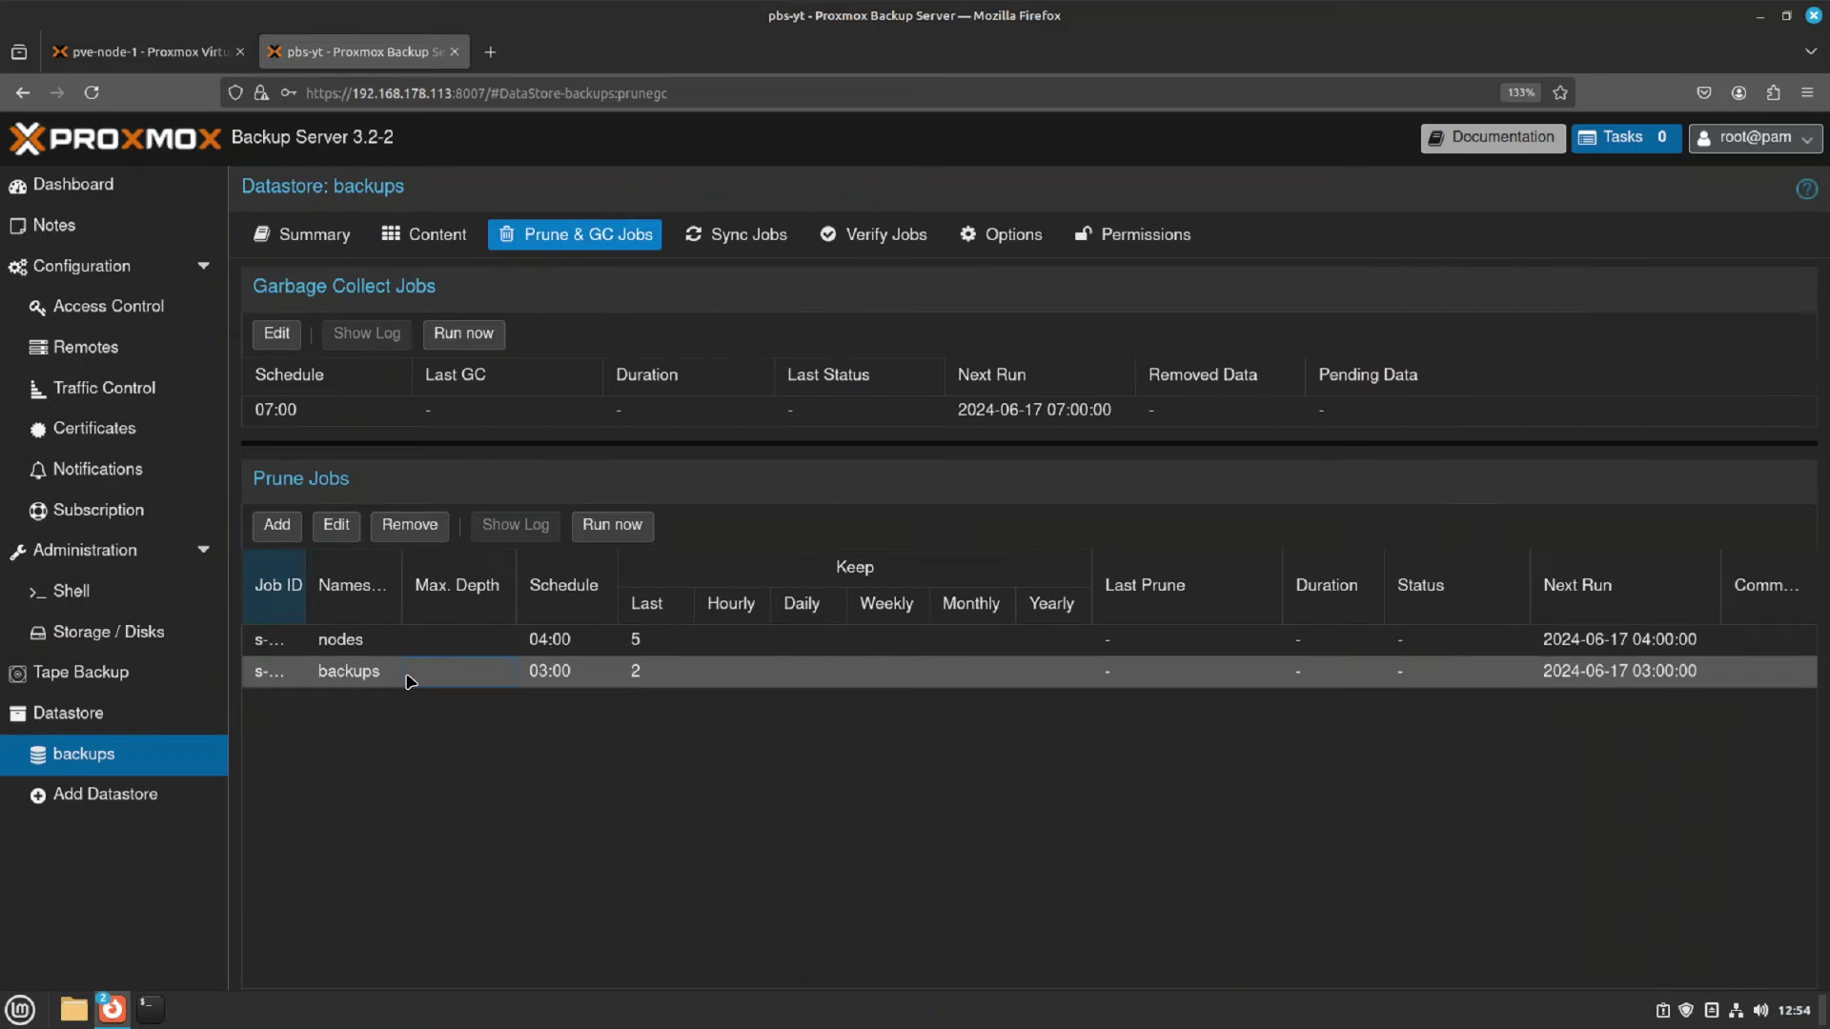
click(613, 528)
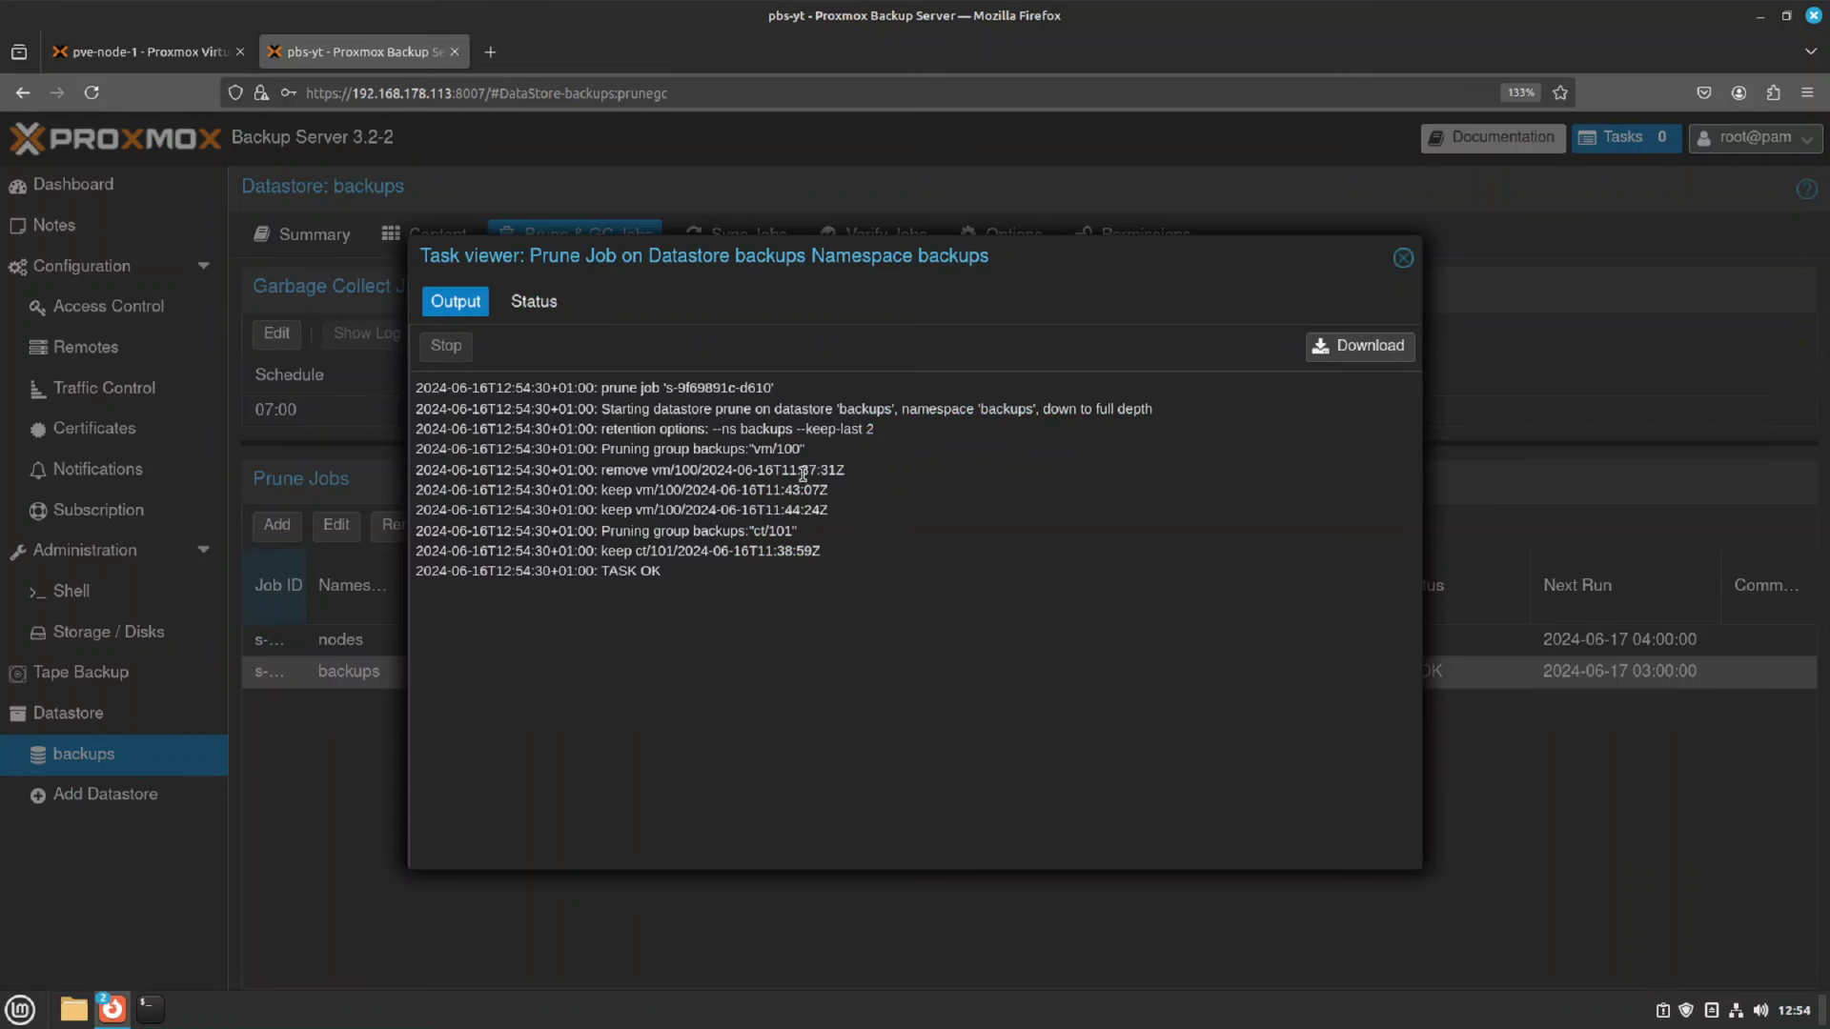
drag(612, 429, 886, 431)
drag(579, 451, 817, 576)
click(747, 576)
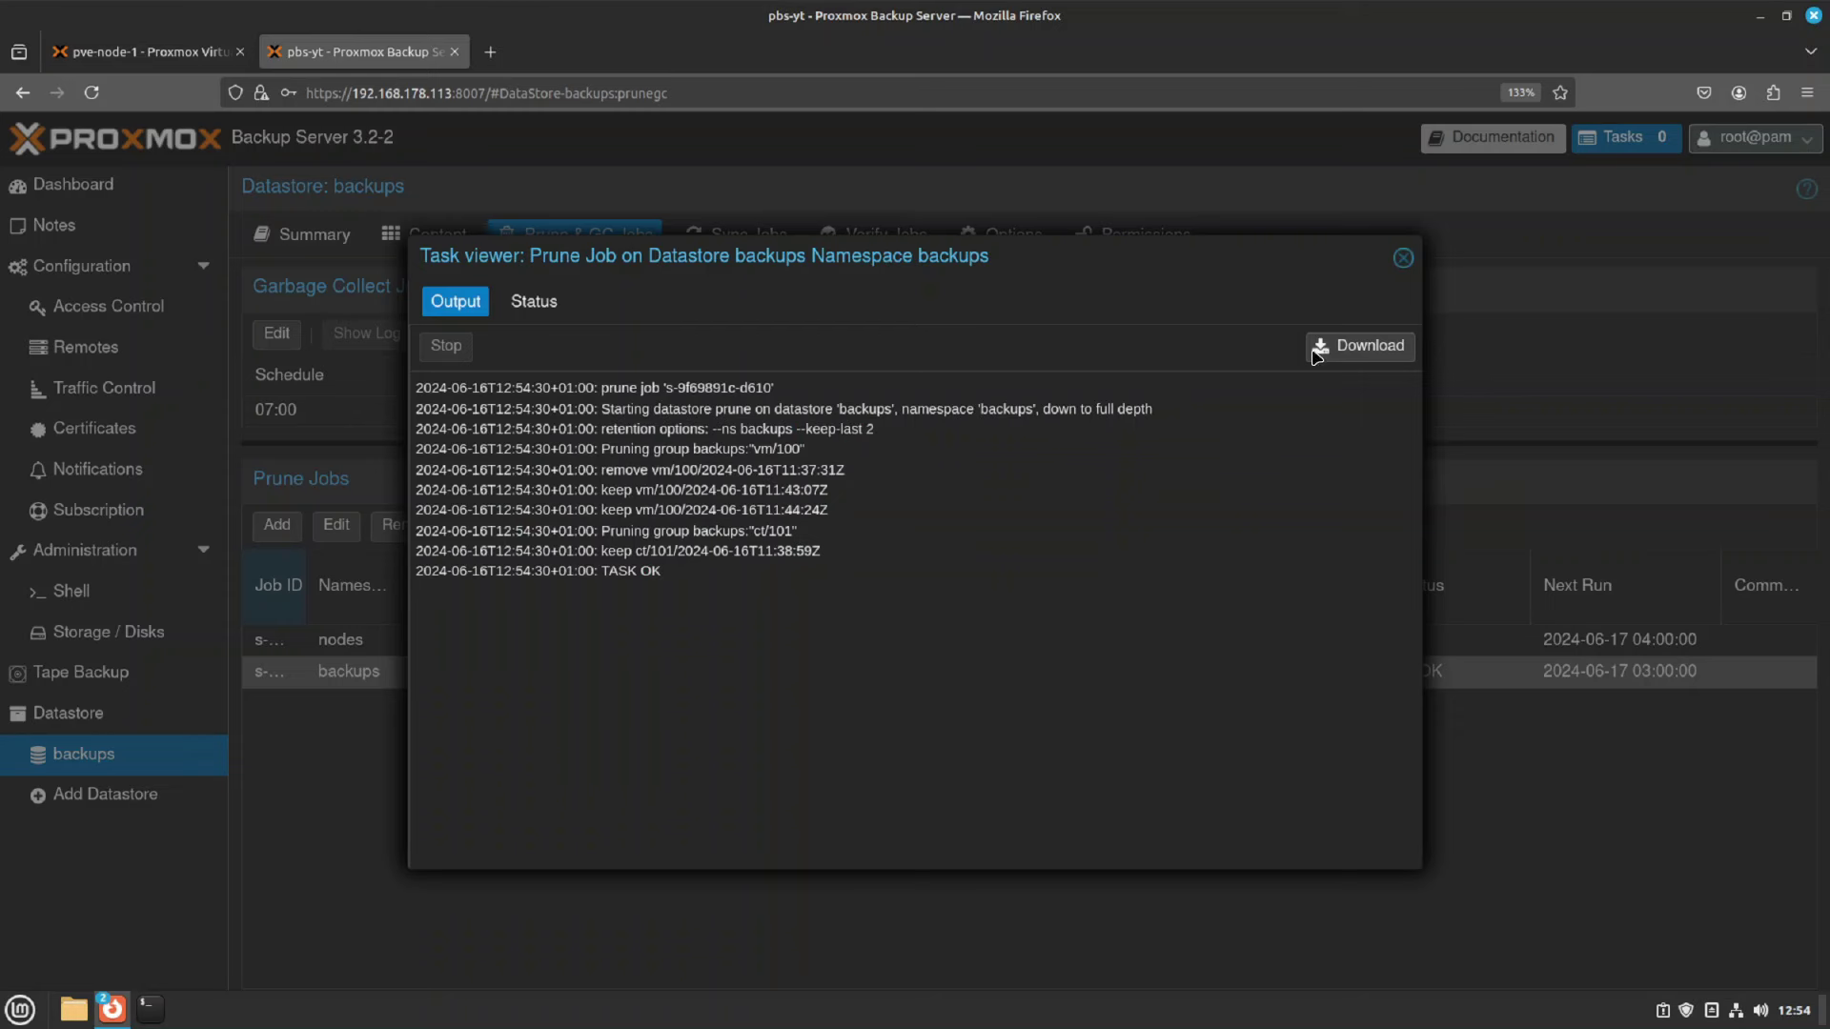
click(1402, 258)
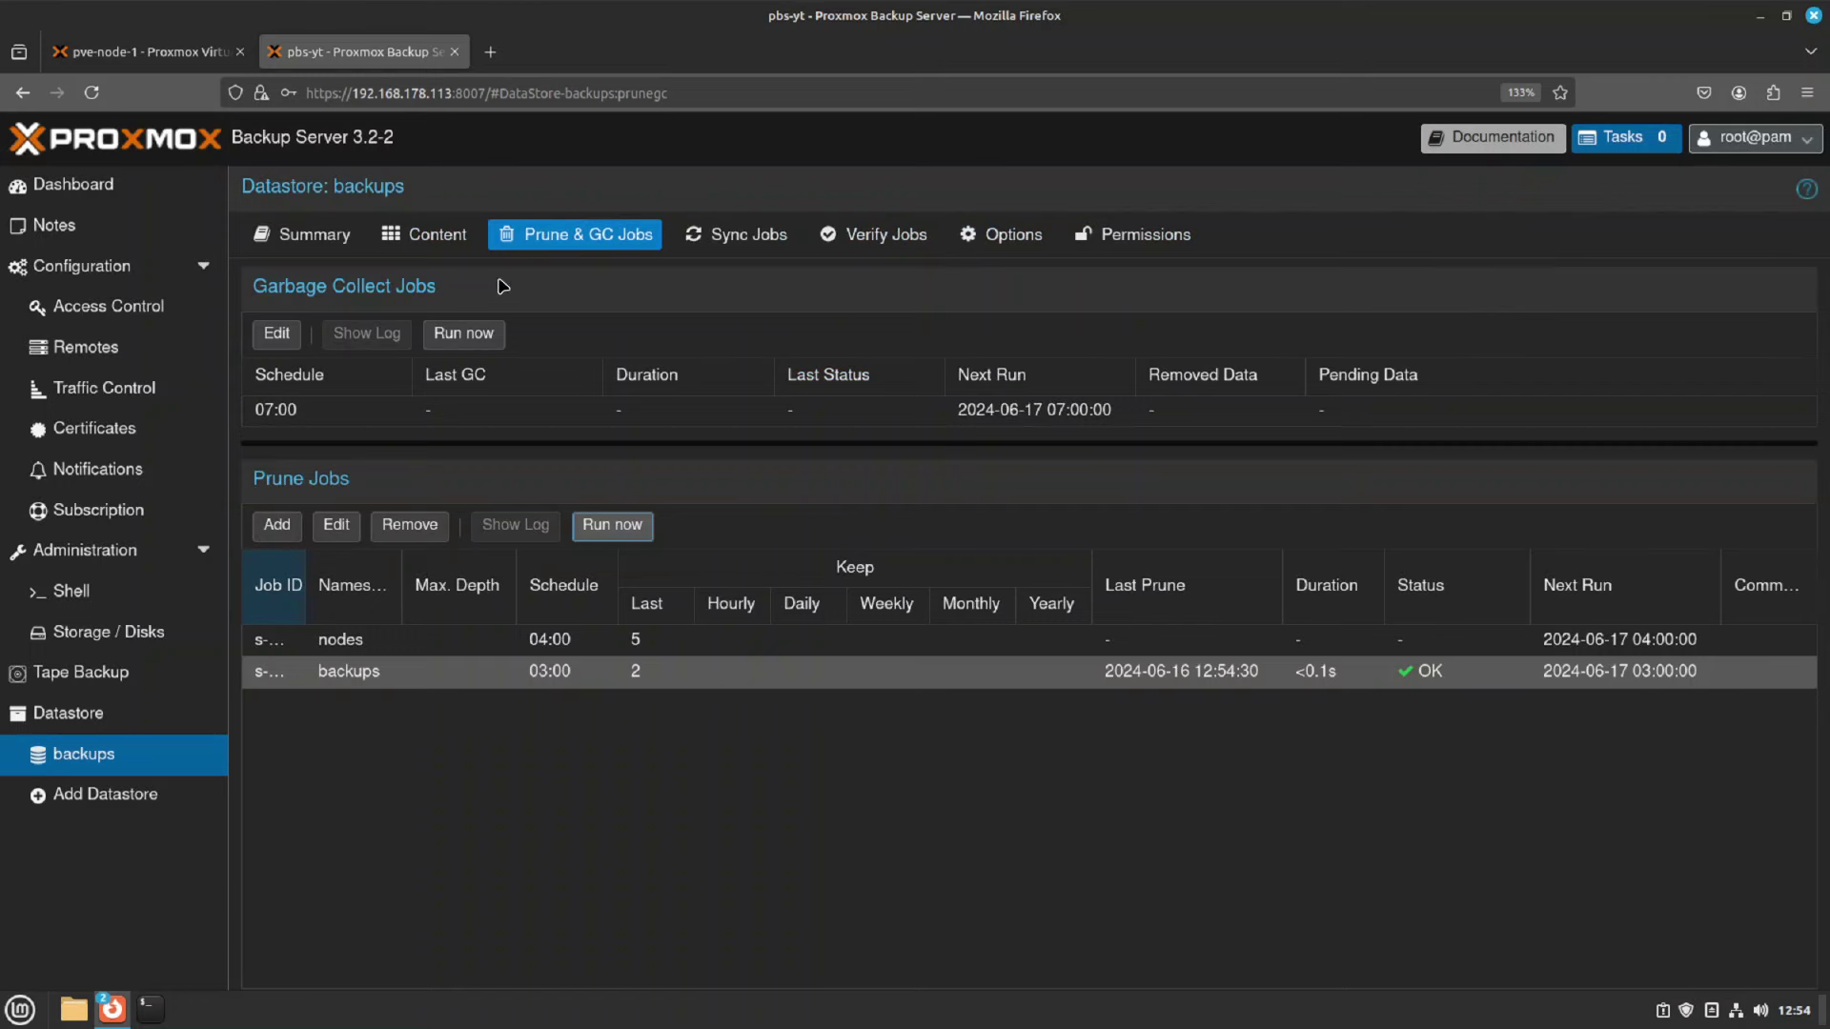
click(424, 233)
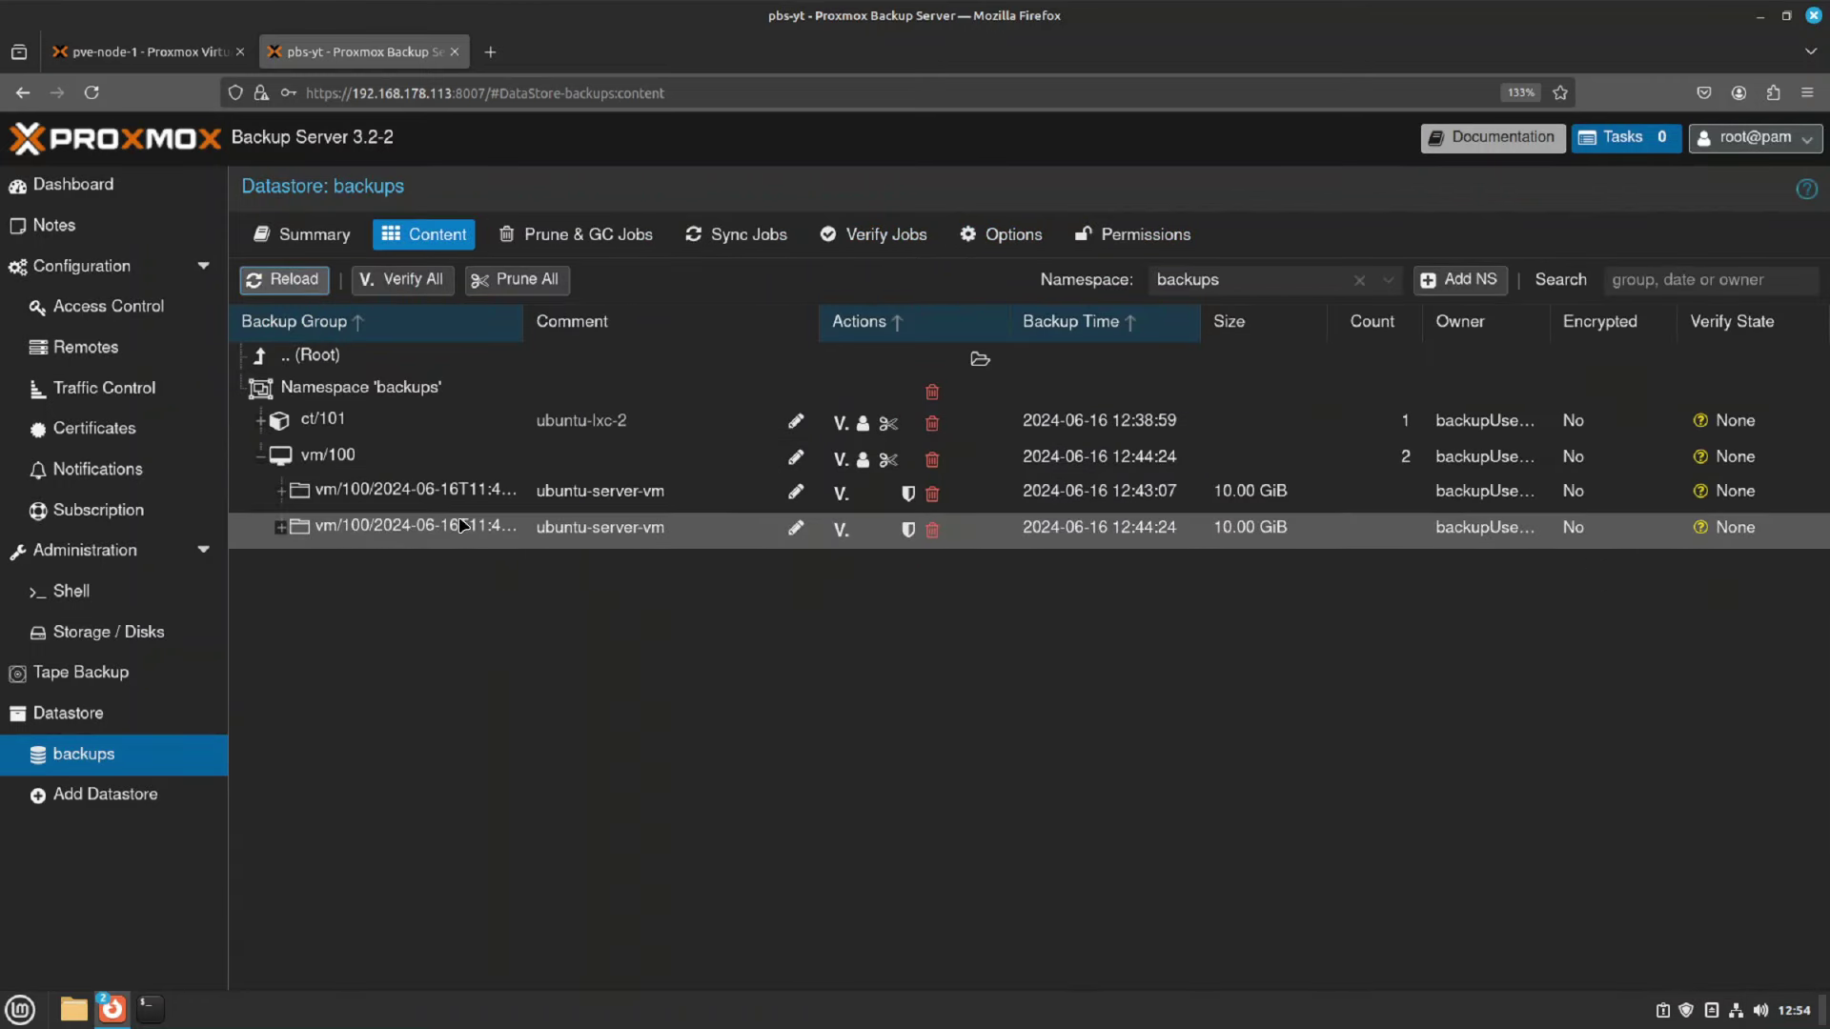
Run the Root namespace's verification job immediately and examine the group and error counts in its log
click(895, 242)
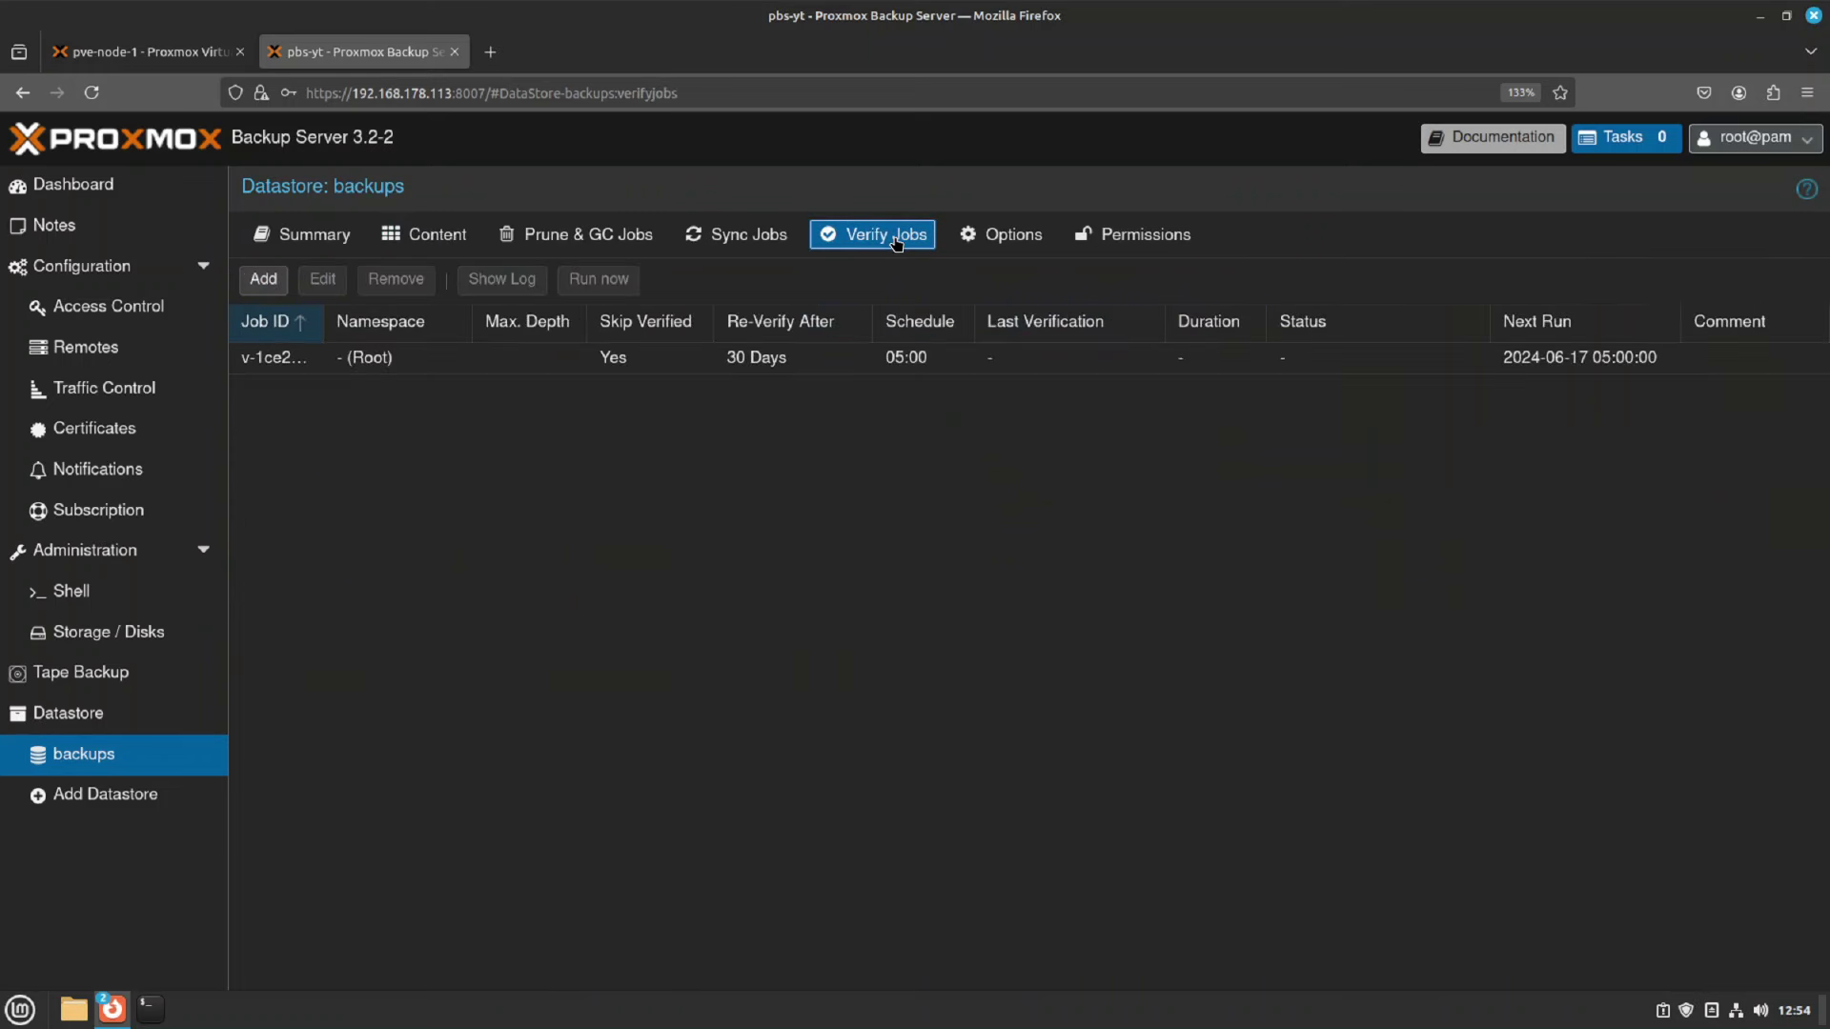
click(502, 366)
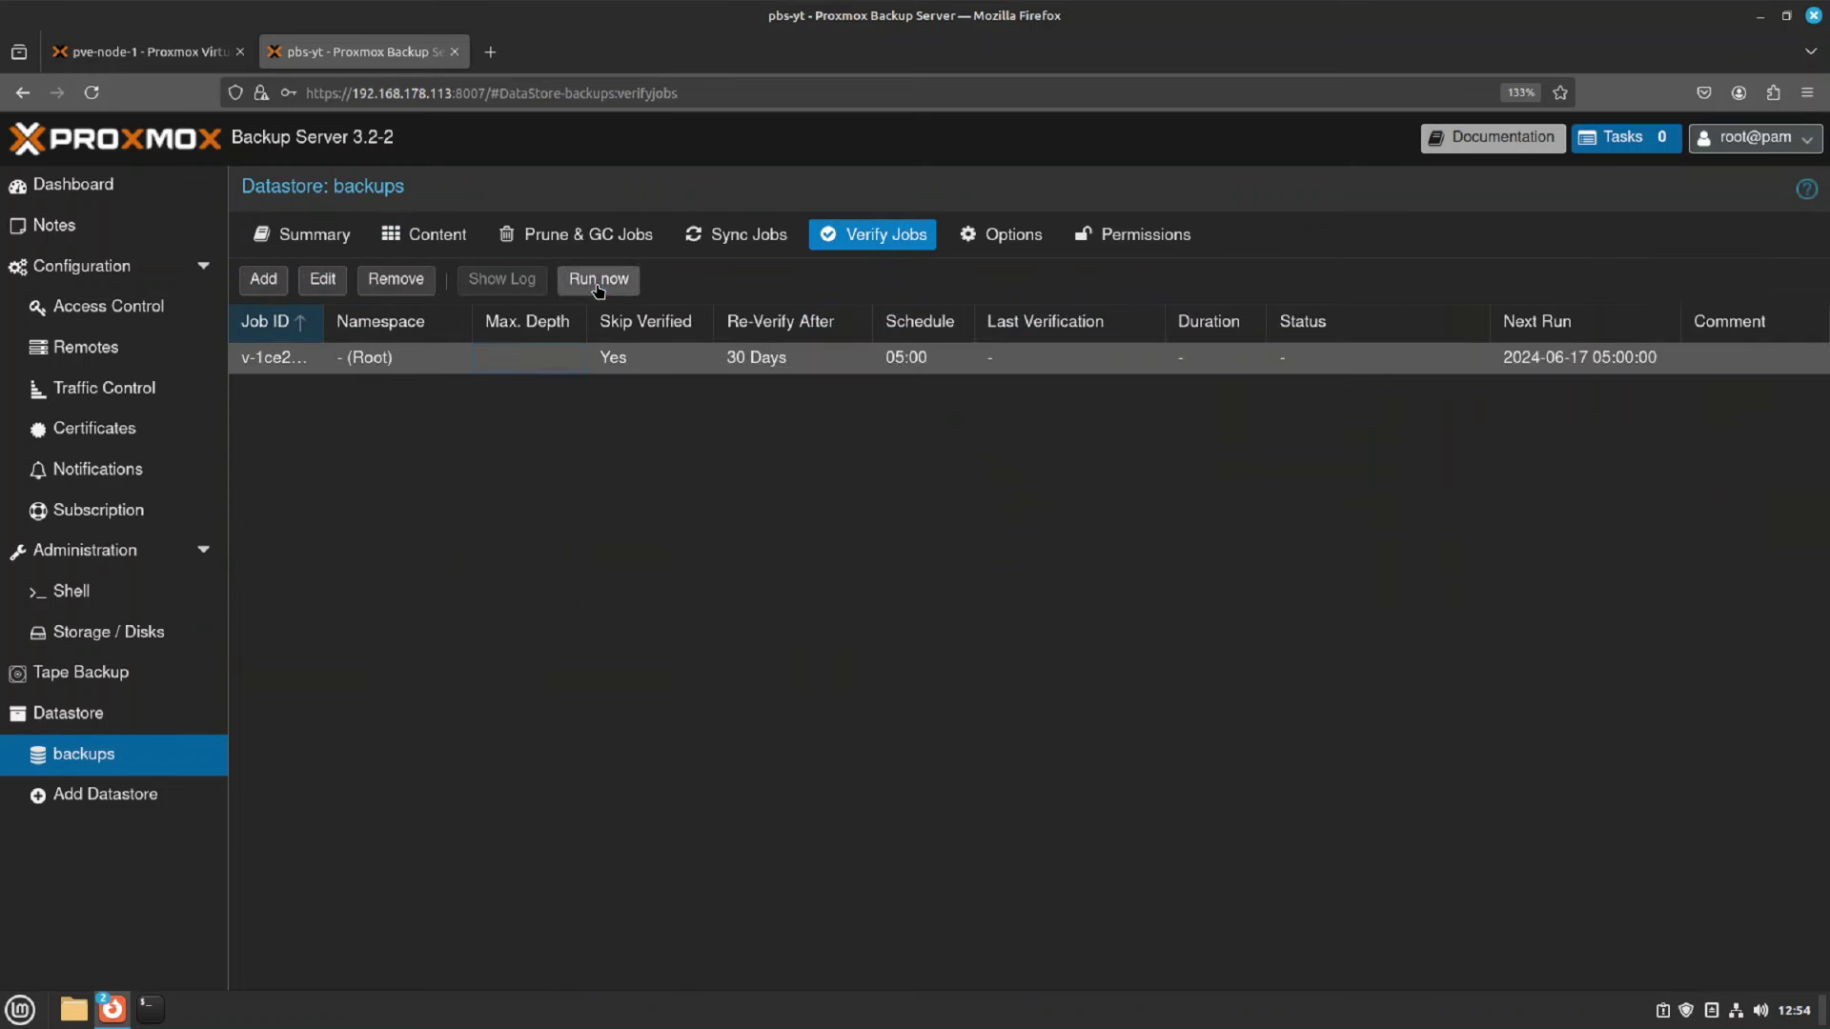
click(599, 282)
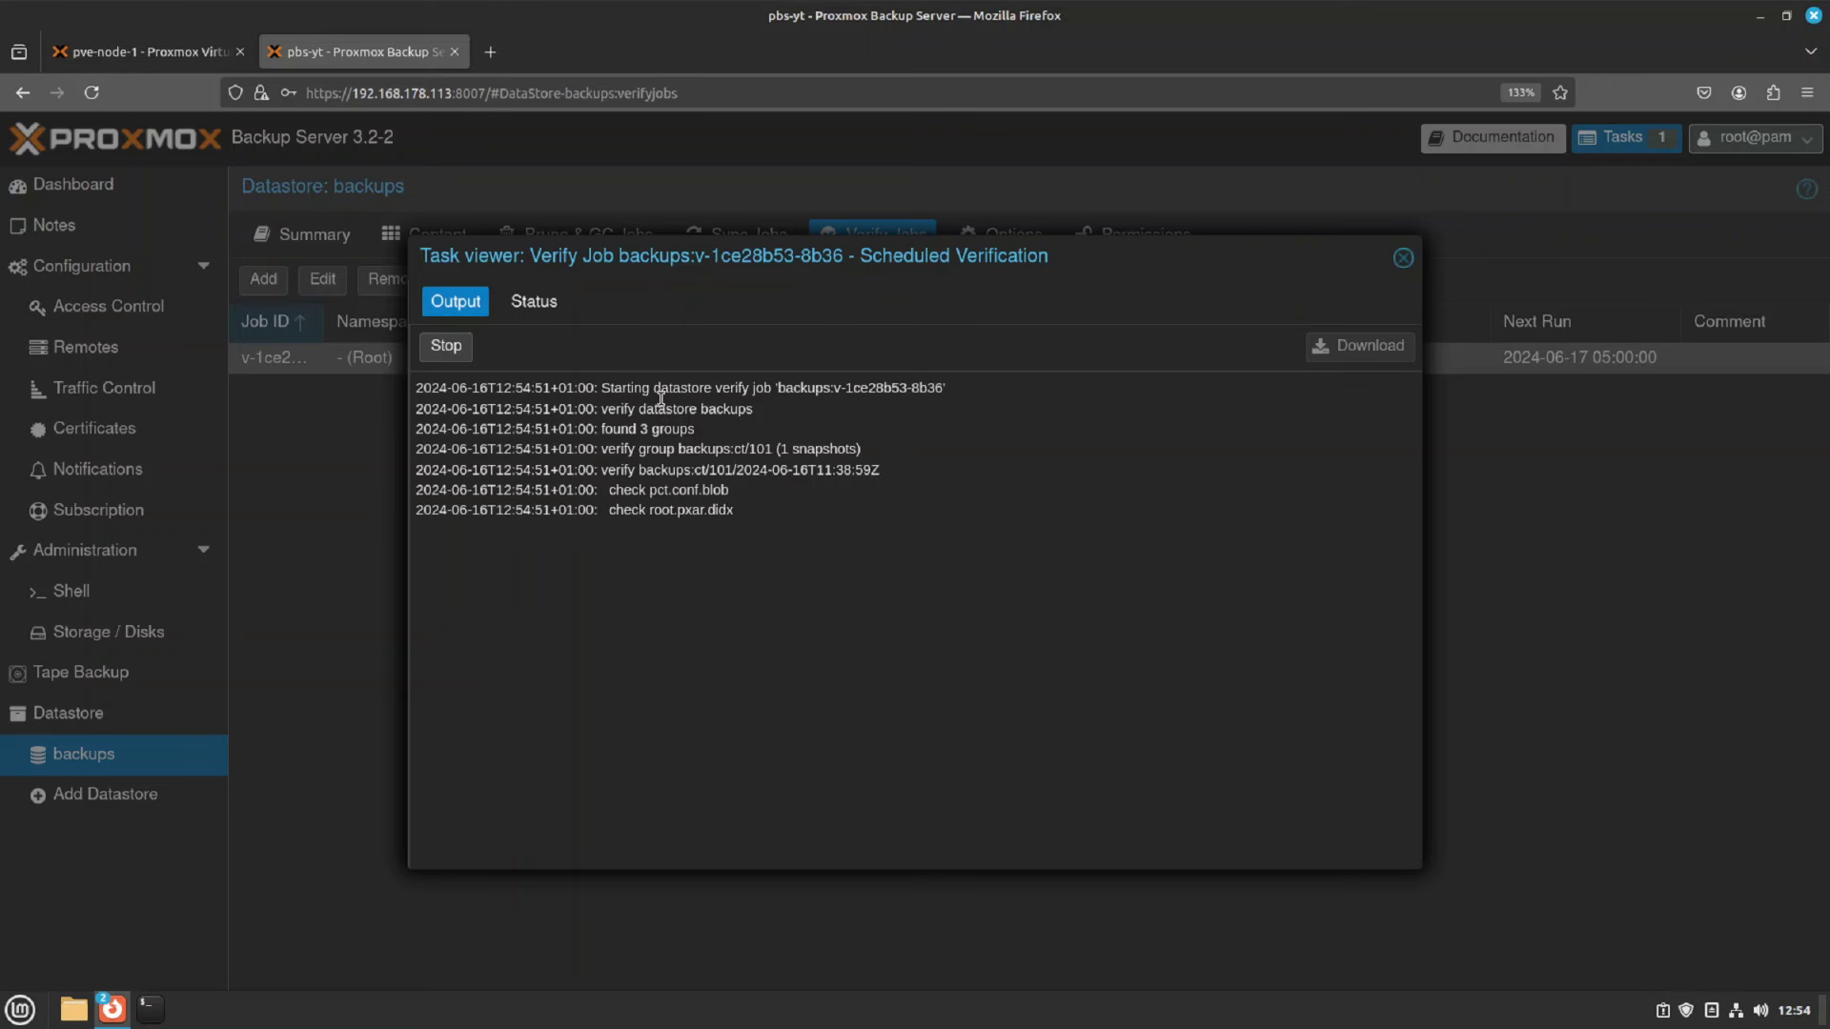
drag(661, 398, 963, 392)
triple_click(972, 395)
drag(621, 429, 719, 439)
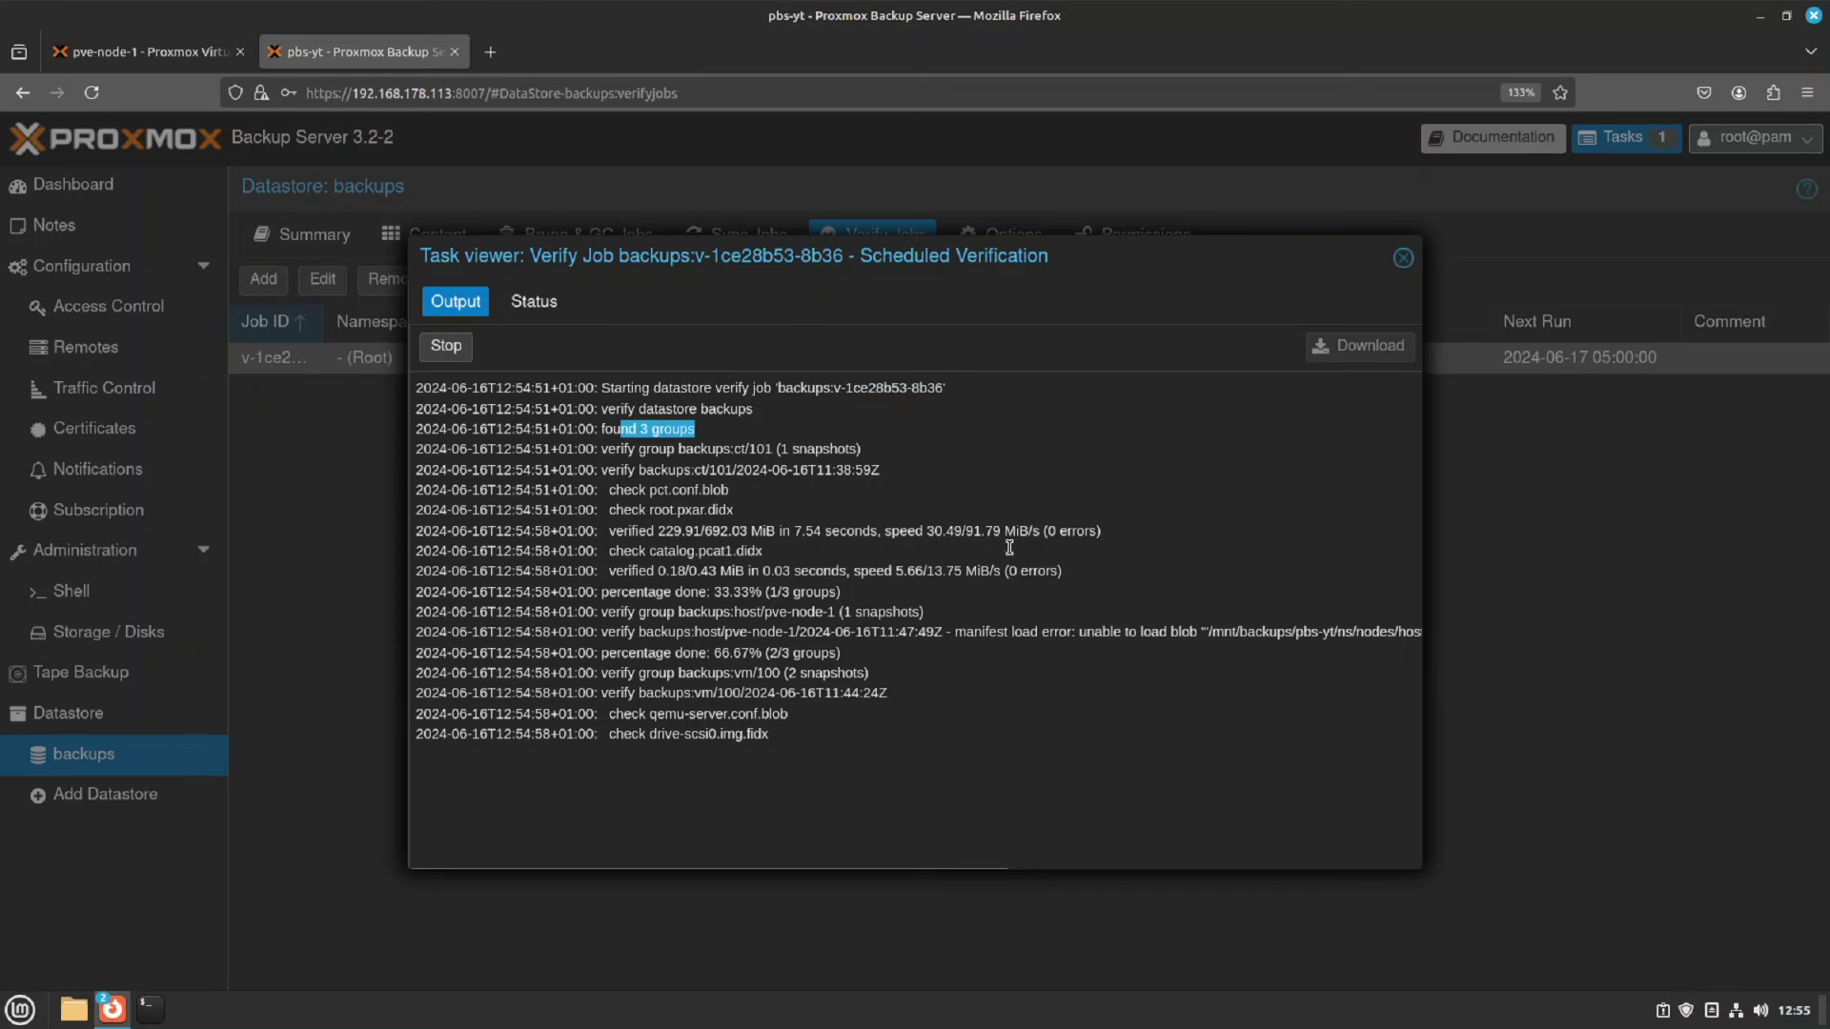
drag(1039, 530, 1102, 532)
drag(1003, 572, 1063, 572)
click(1103, 612)
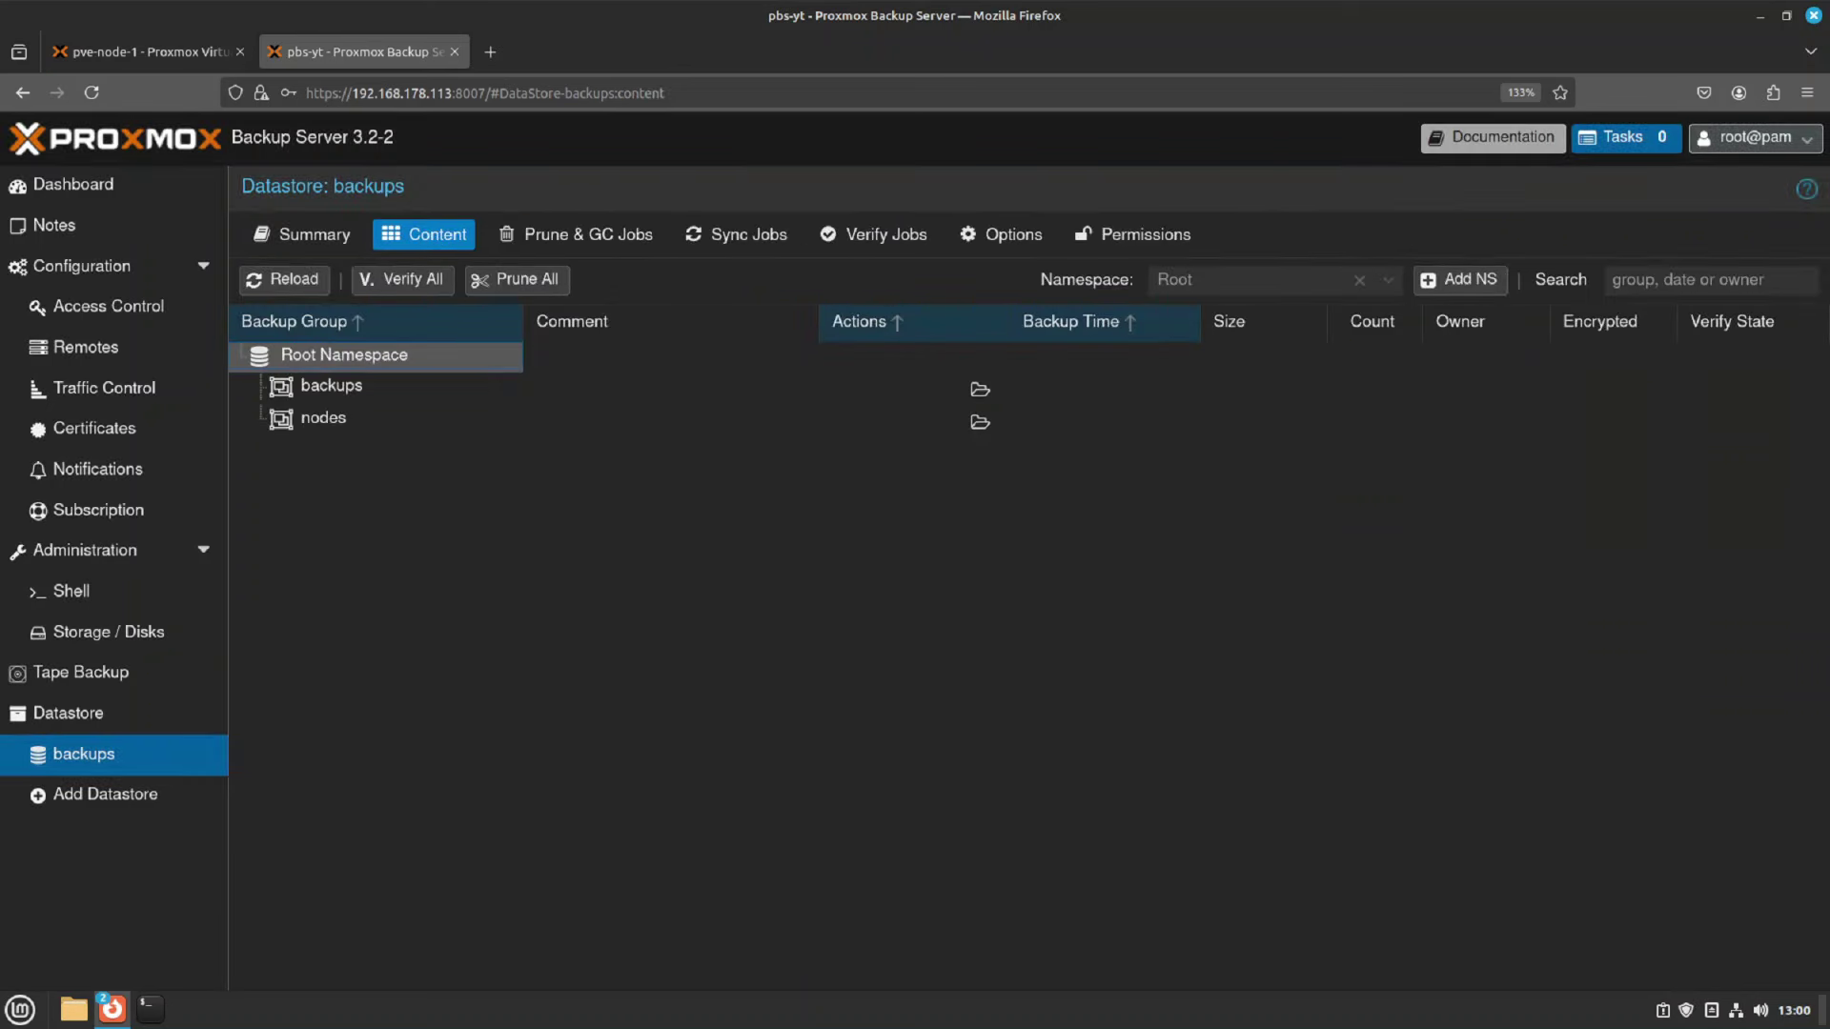
Check the verify state of vm/100 and ct/101 in the backups namespace and host/pve-node-1 in the nodes namespace
double_click(368, 391)
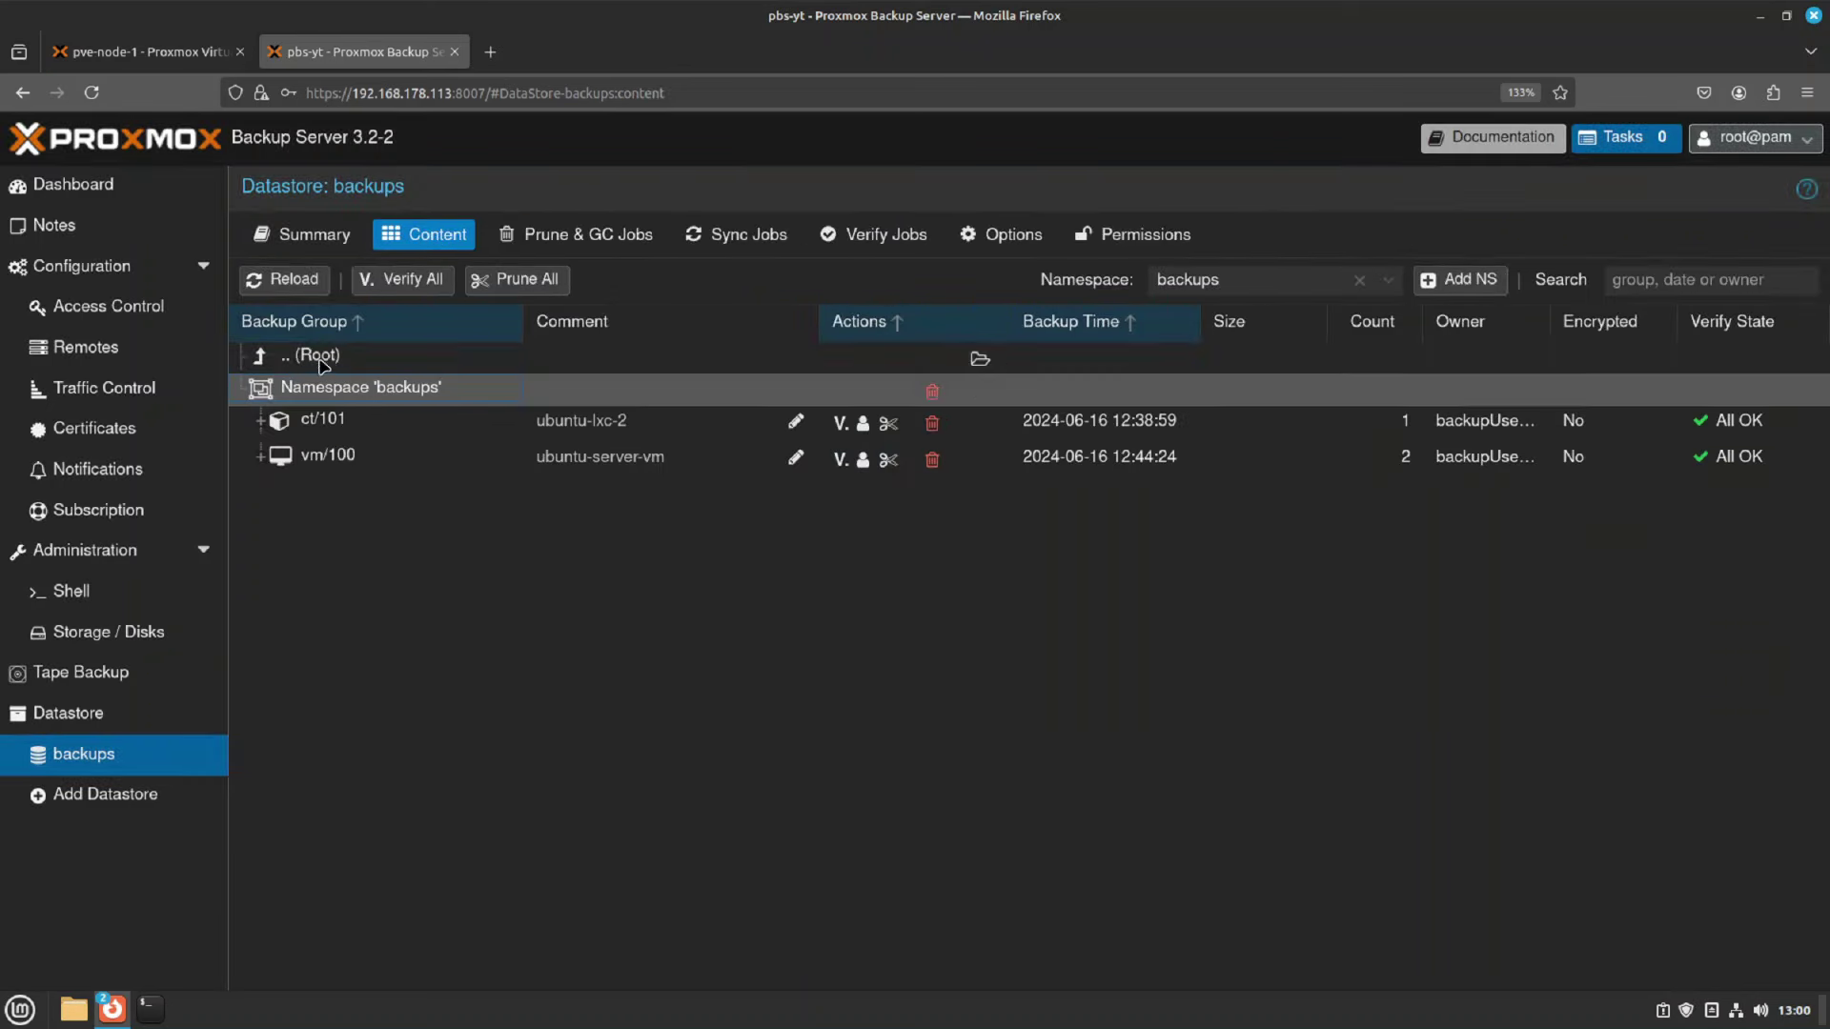
click(260, 458)
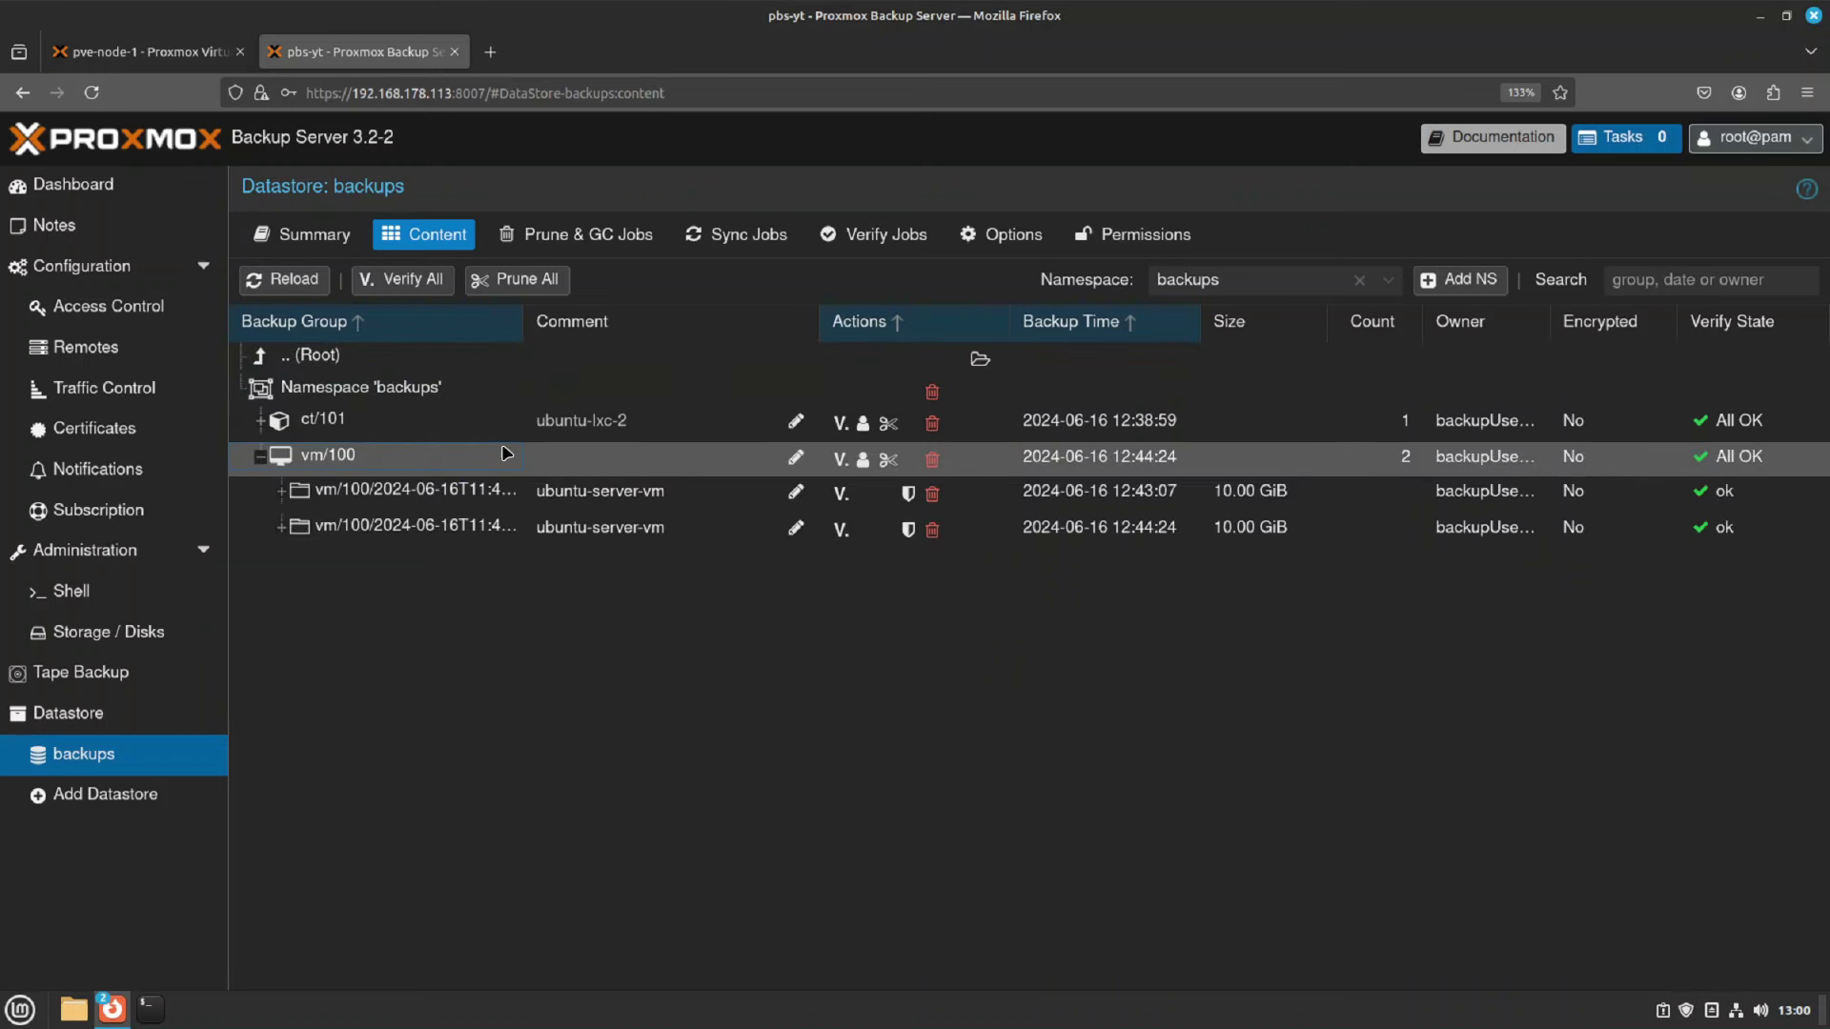
click(261, 420)
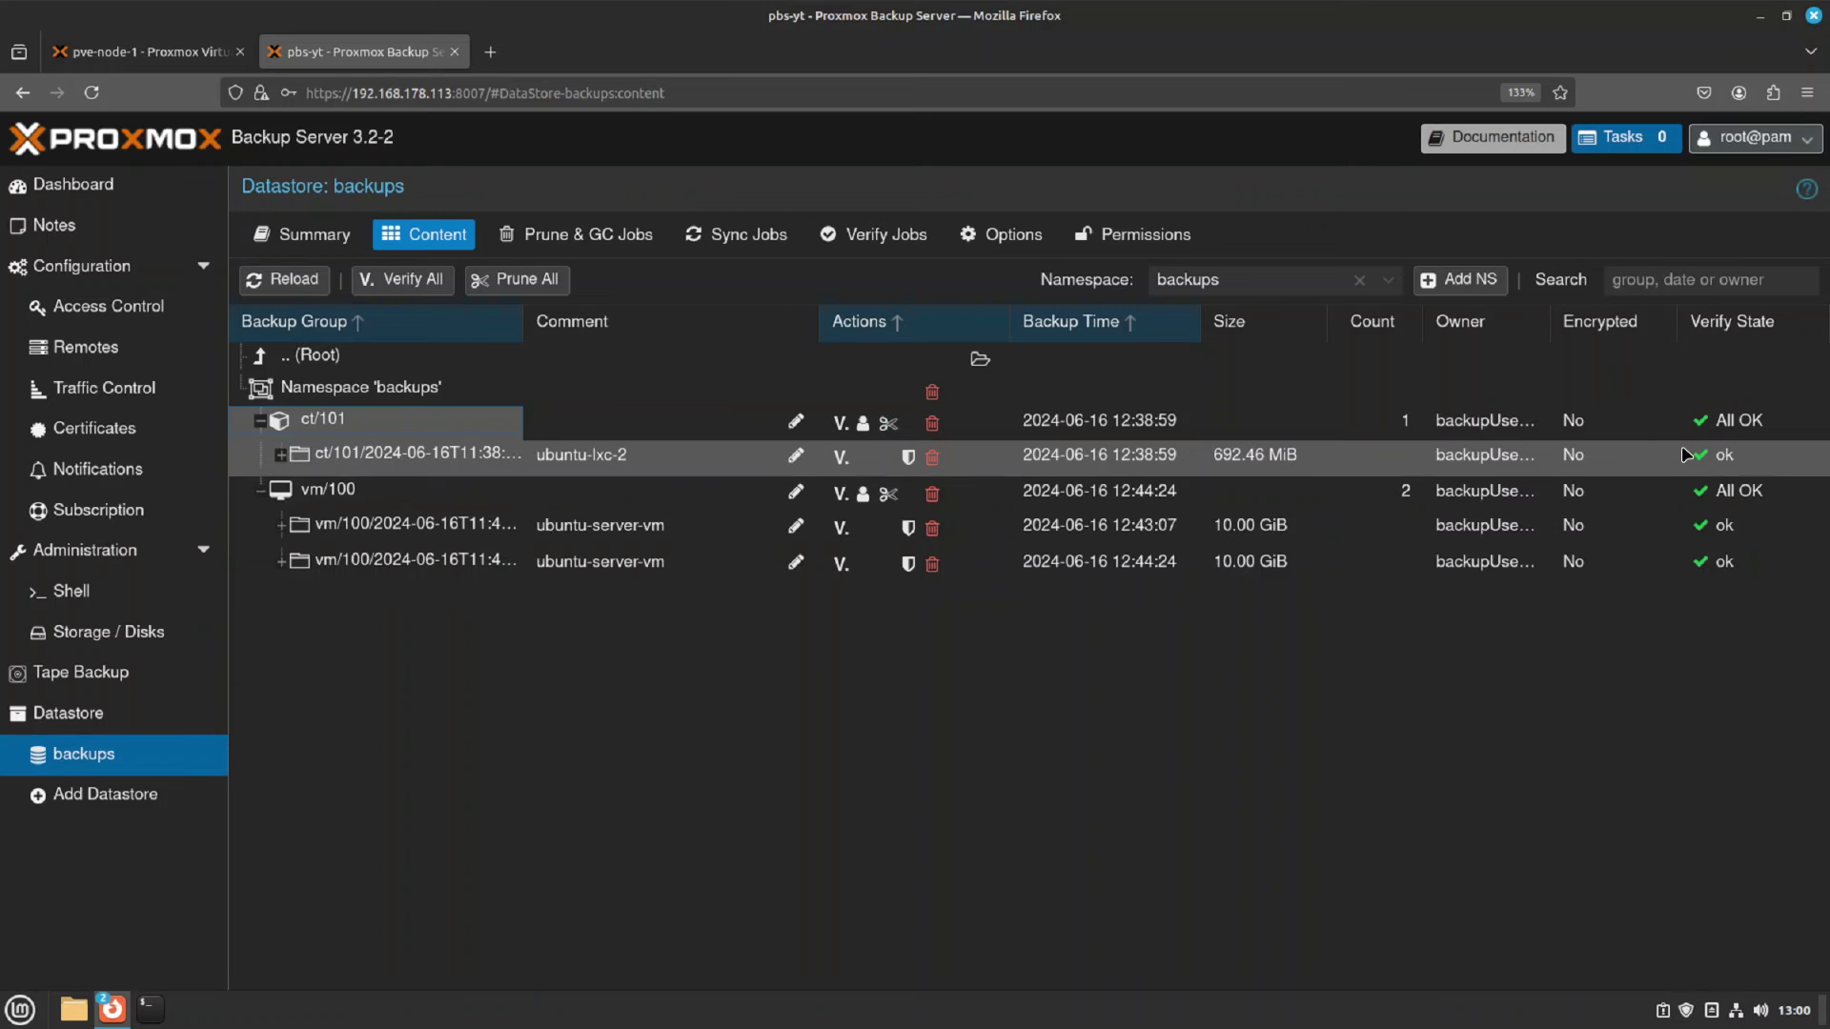
double_click(369, 358)
double_click(360, 424)
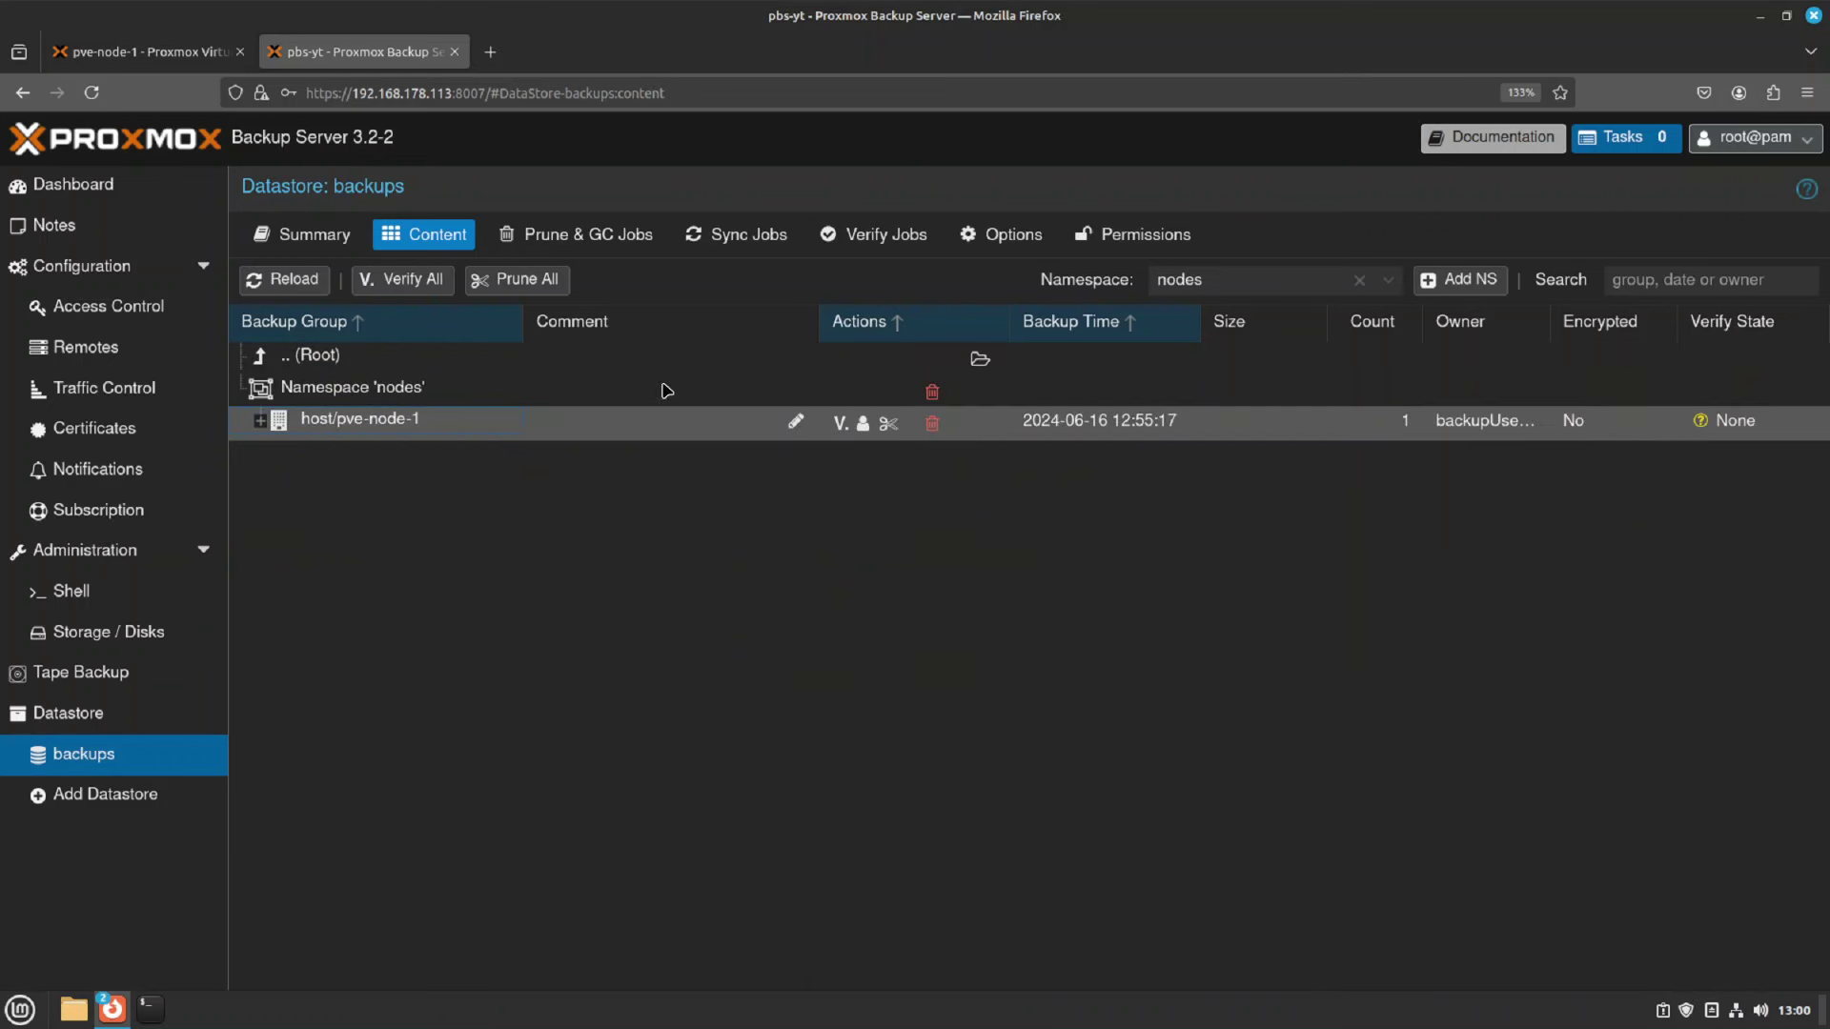
Run the Root namespace's verification job again to cover the host/pve-node-1 backup
click(898, 238)
click(416, 366)
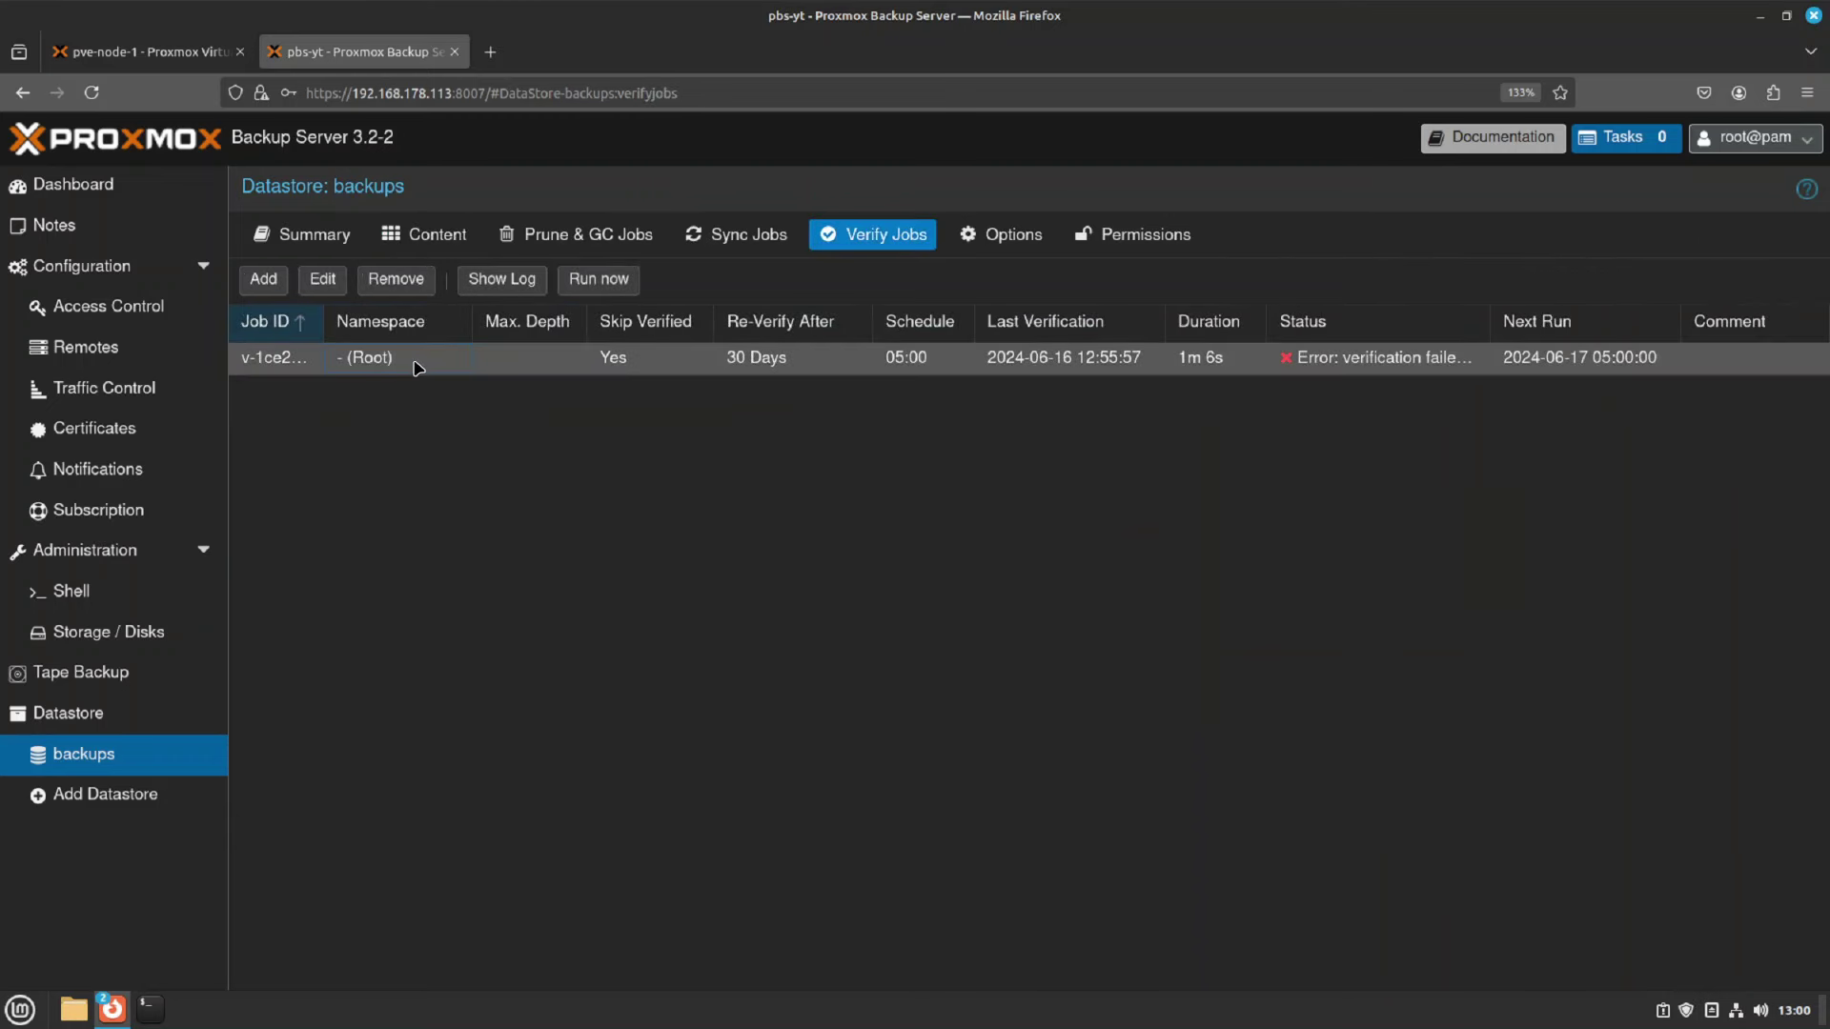
click(601, 281)
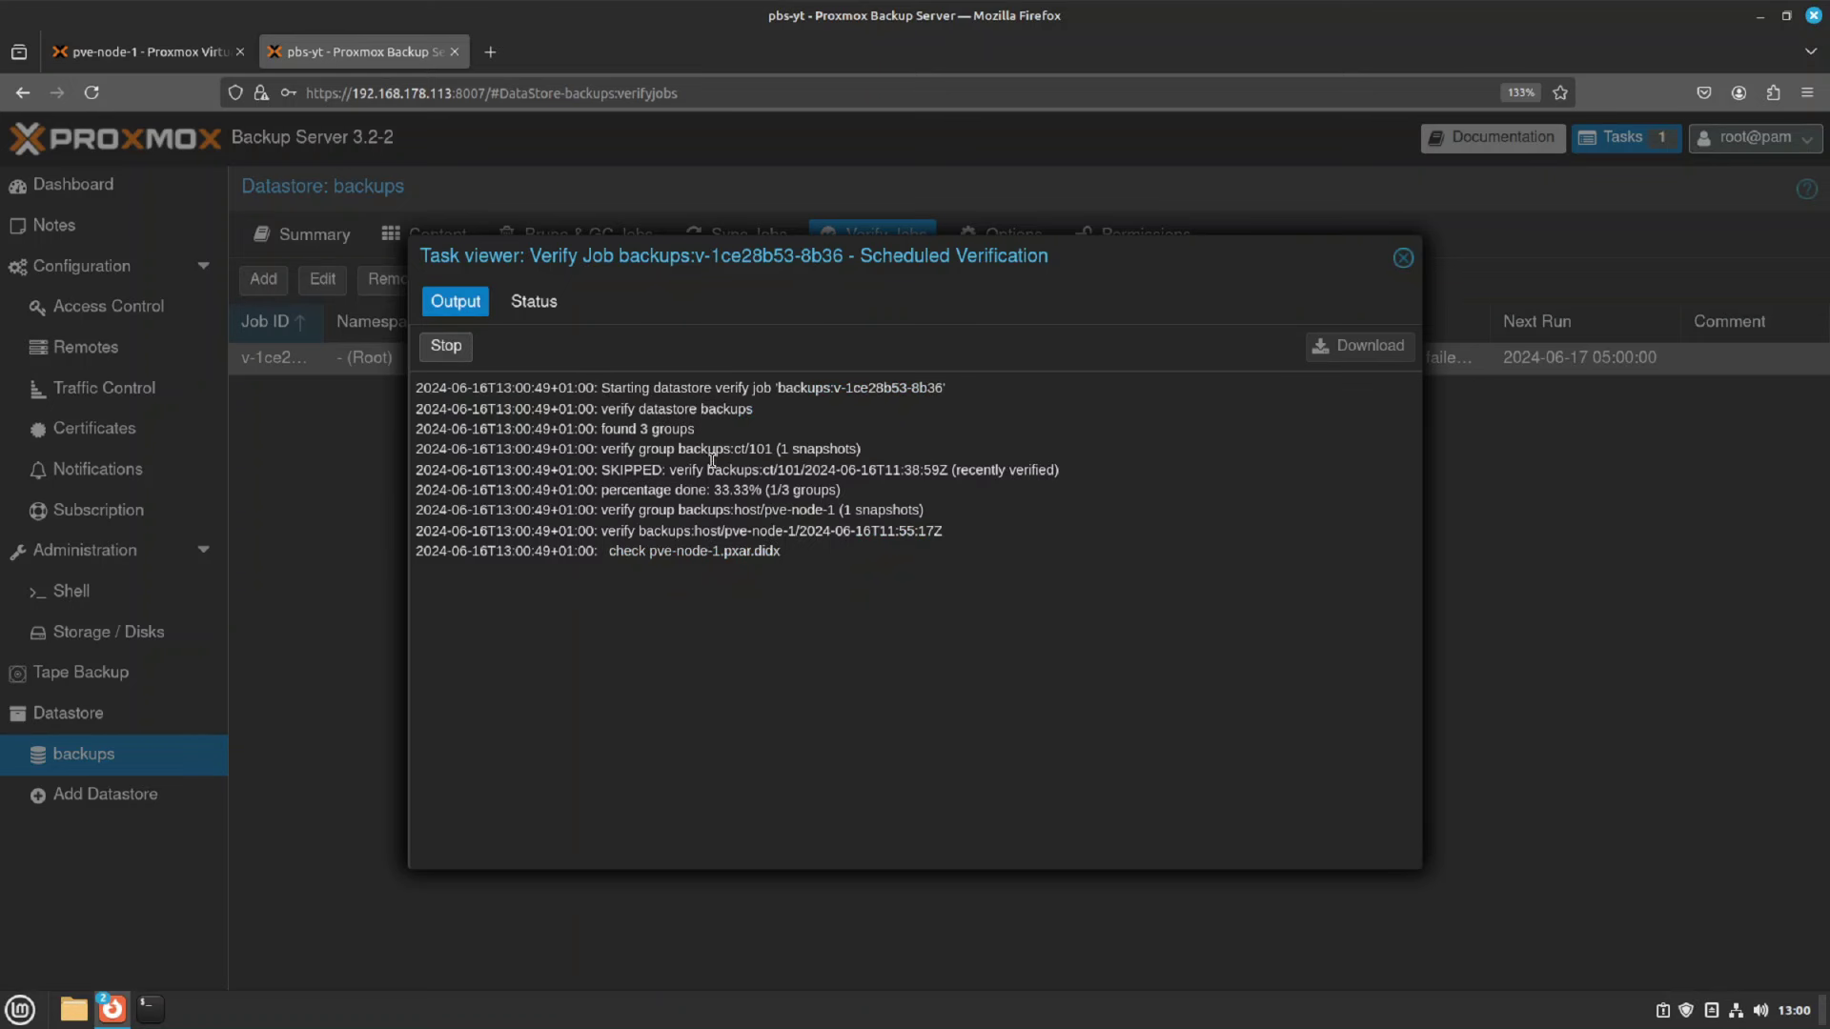
Examine the verification log's entries for the ct/101 and host/pve-node-1 backup groups, and close the log
drag(651, 474, 1043, 475)
drag(807, 511, 965, 516)
drag(772, 509, 838, 511)
click(1403, 257)
Monitor the running verification task and check the refreshed verify state of host/pve-node-1 in the nodes namespace
click(422, 242)
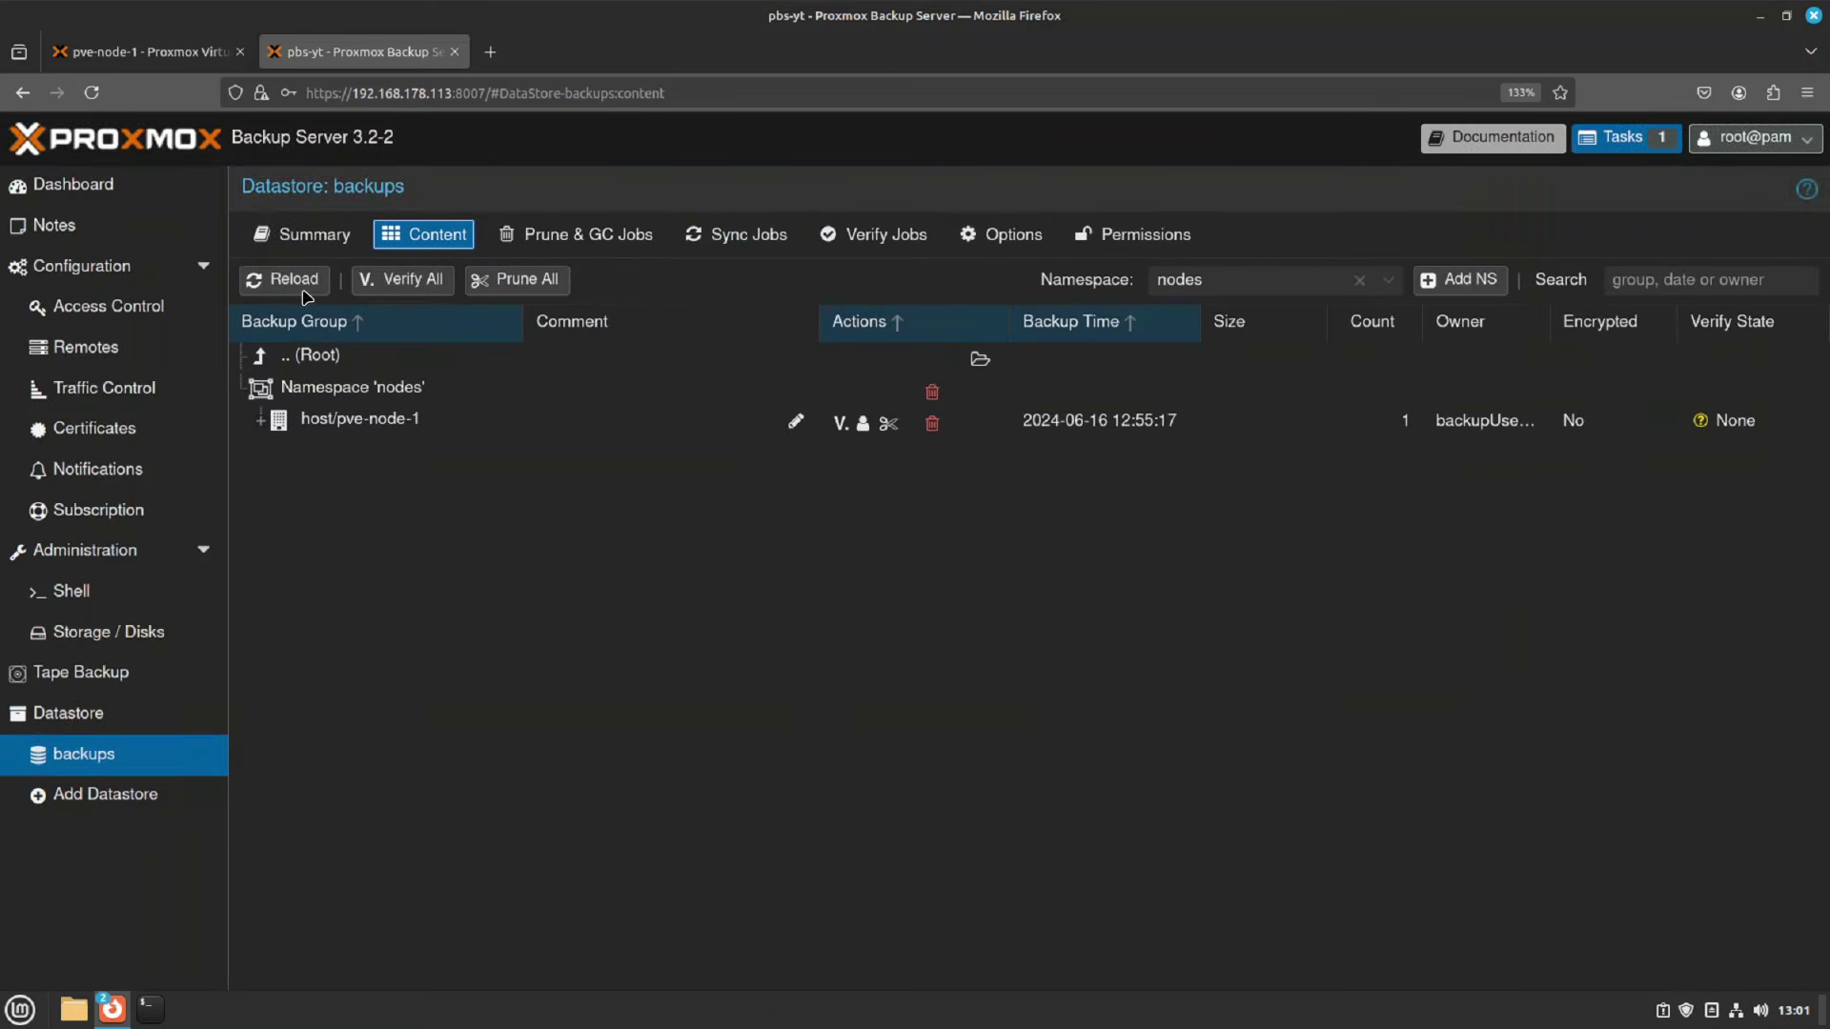
click(303, 282)
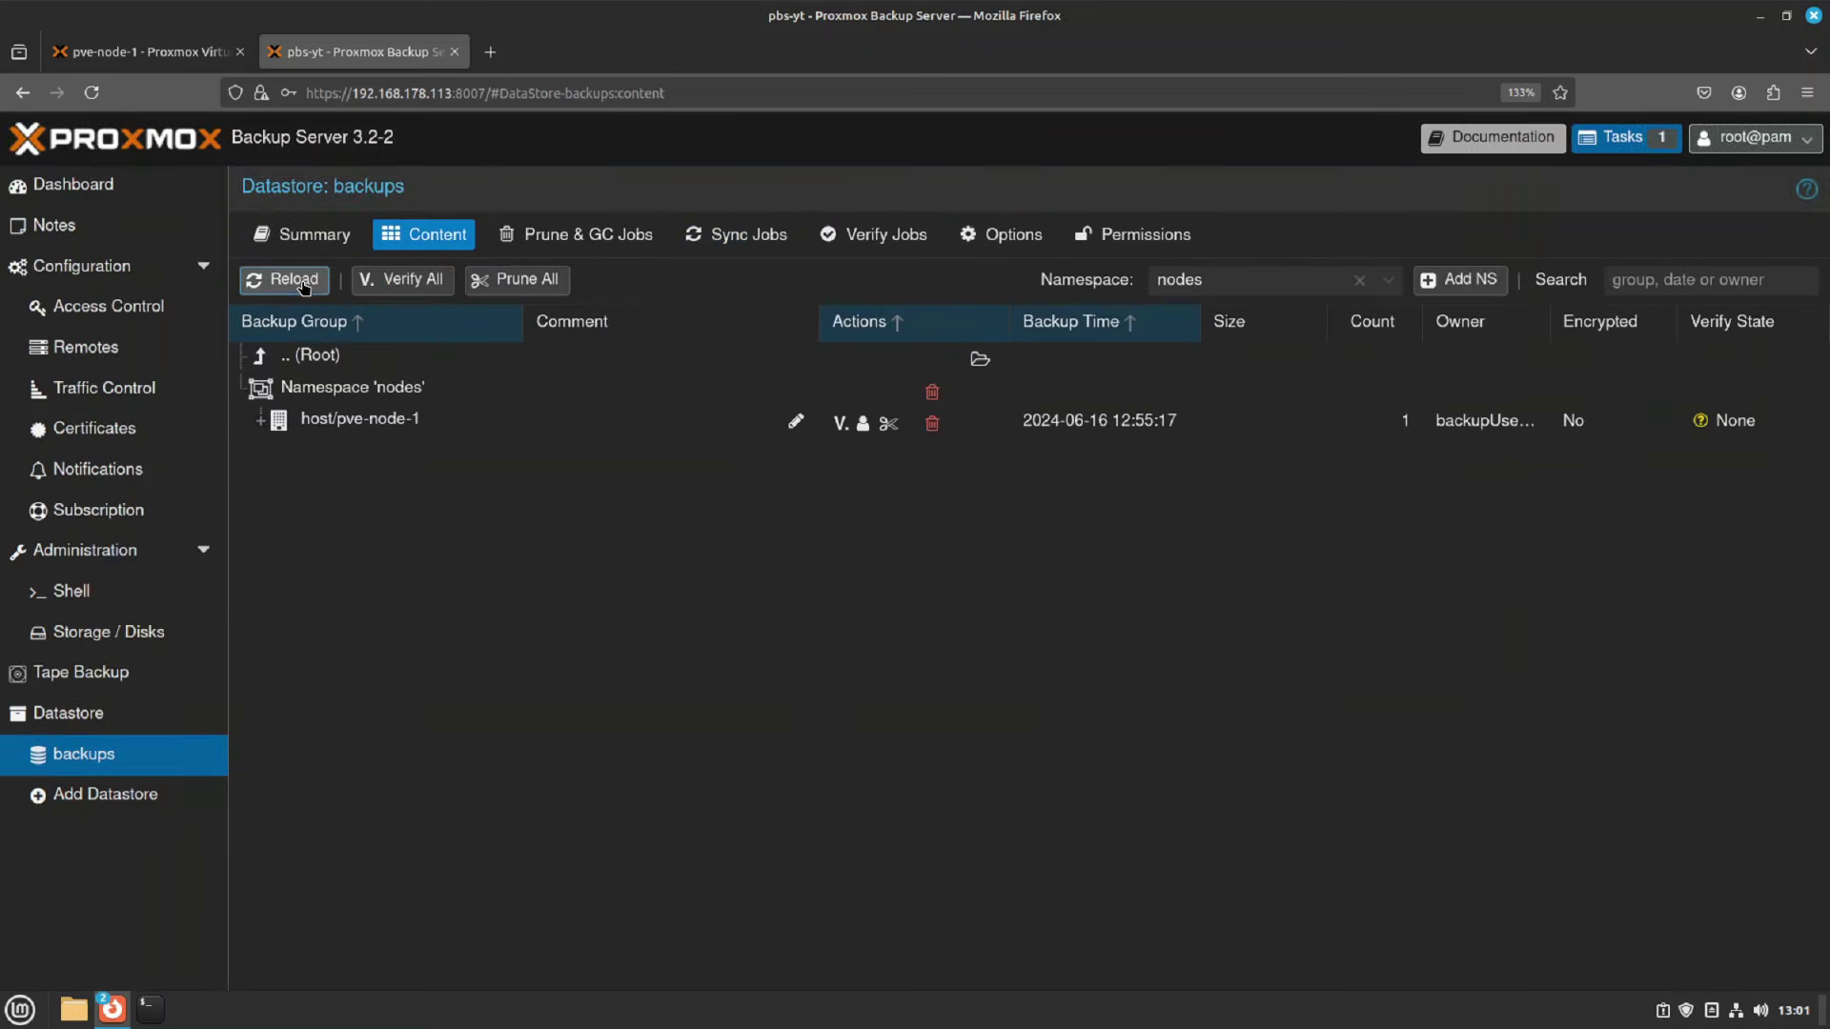
click(1656, 143)
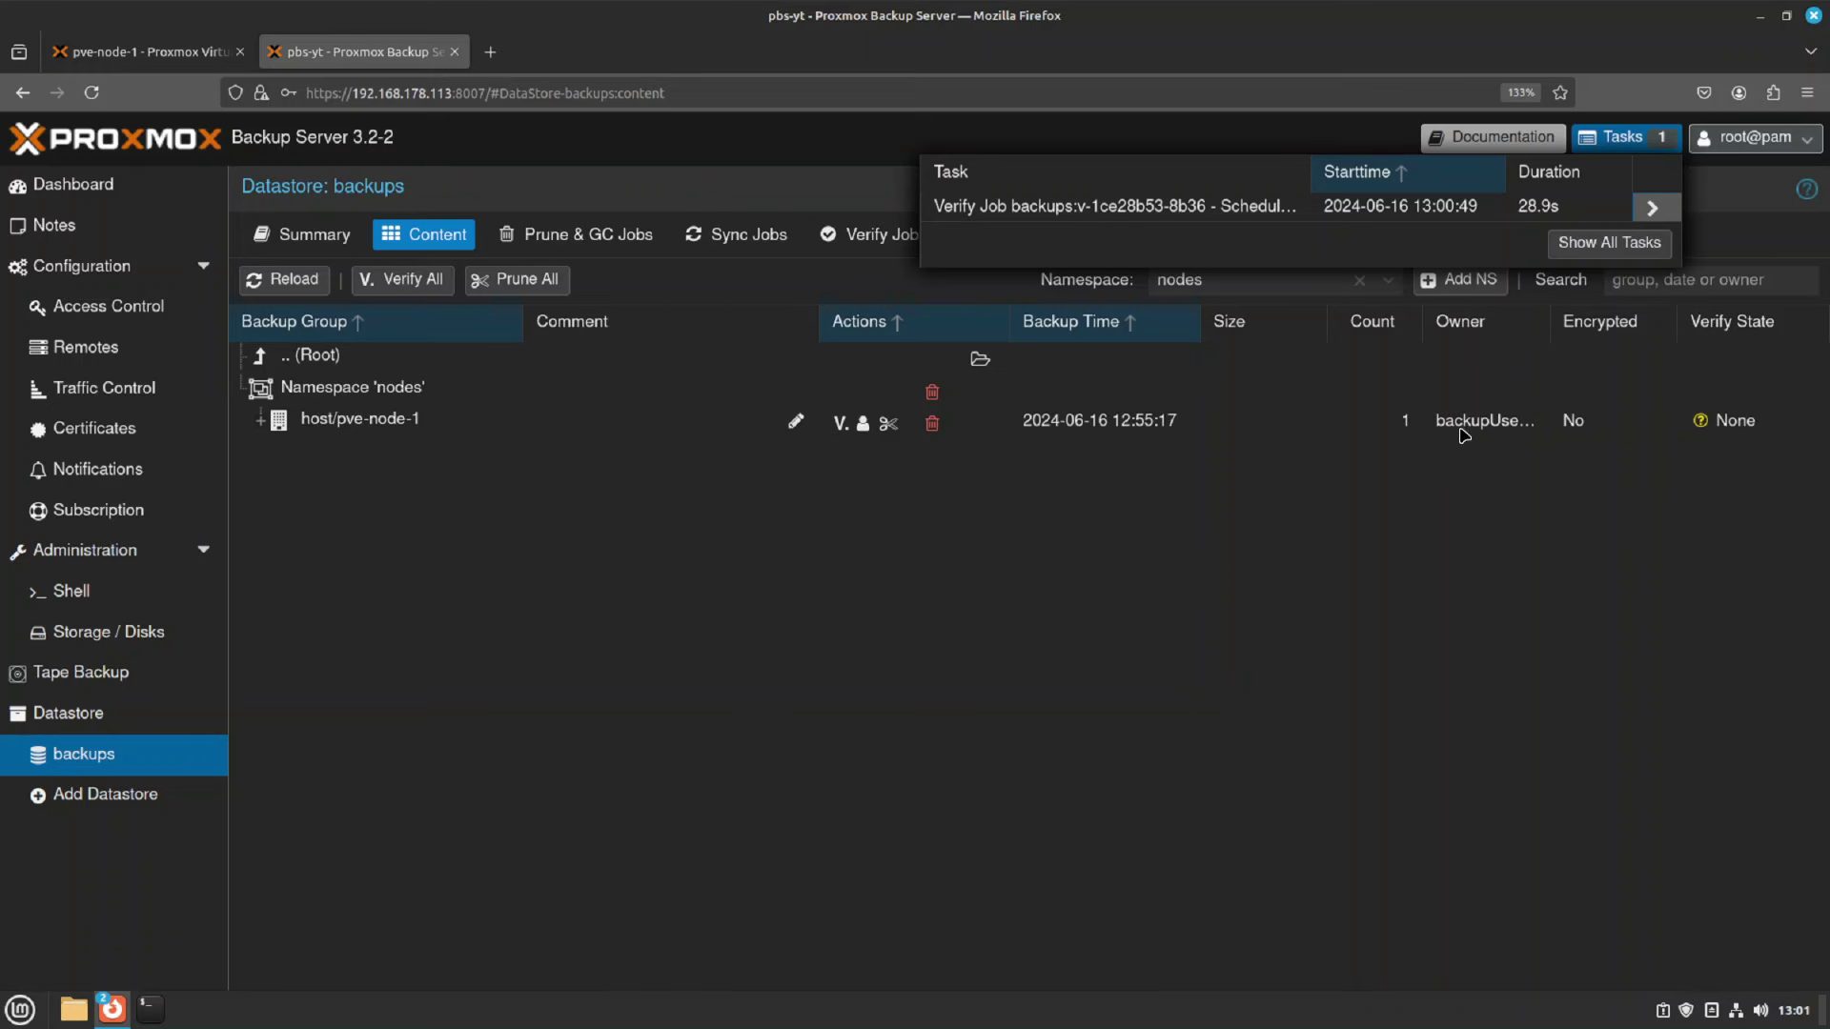
click(1359, 279)
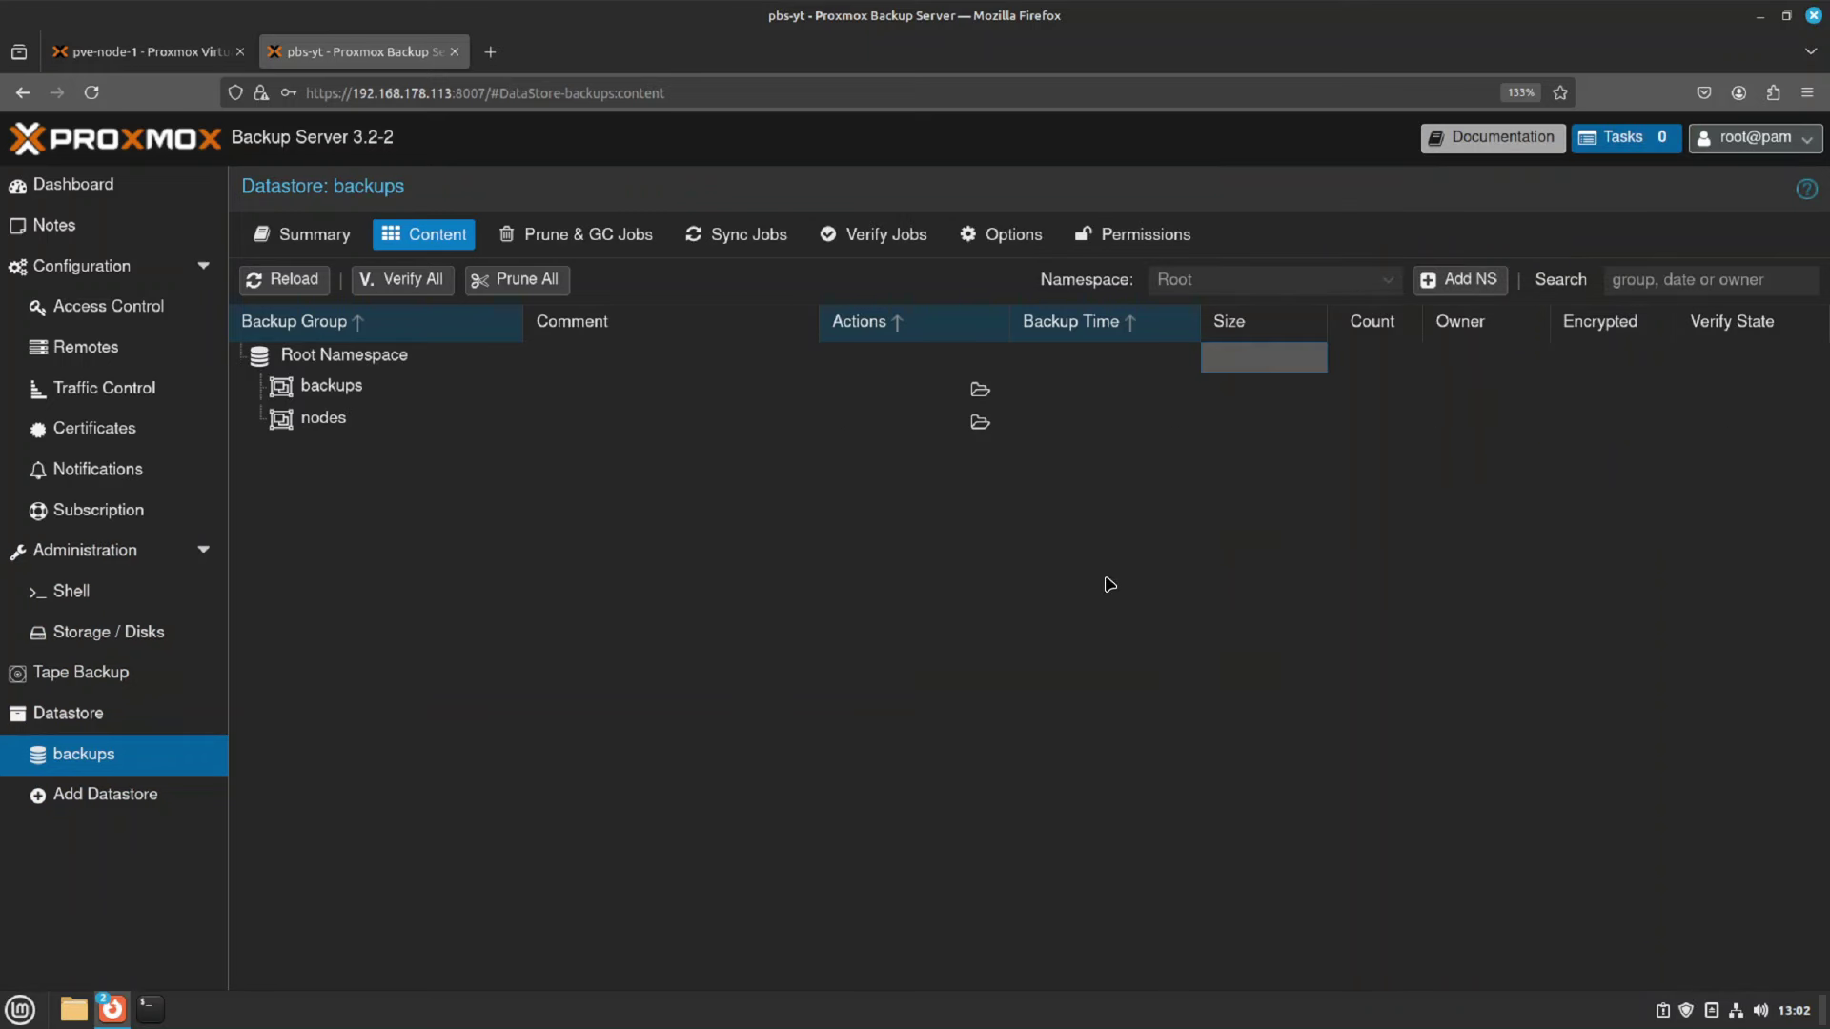
double_click(312, 420)
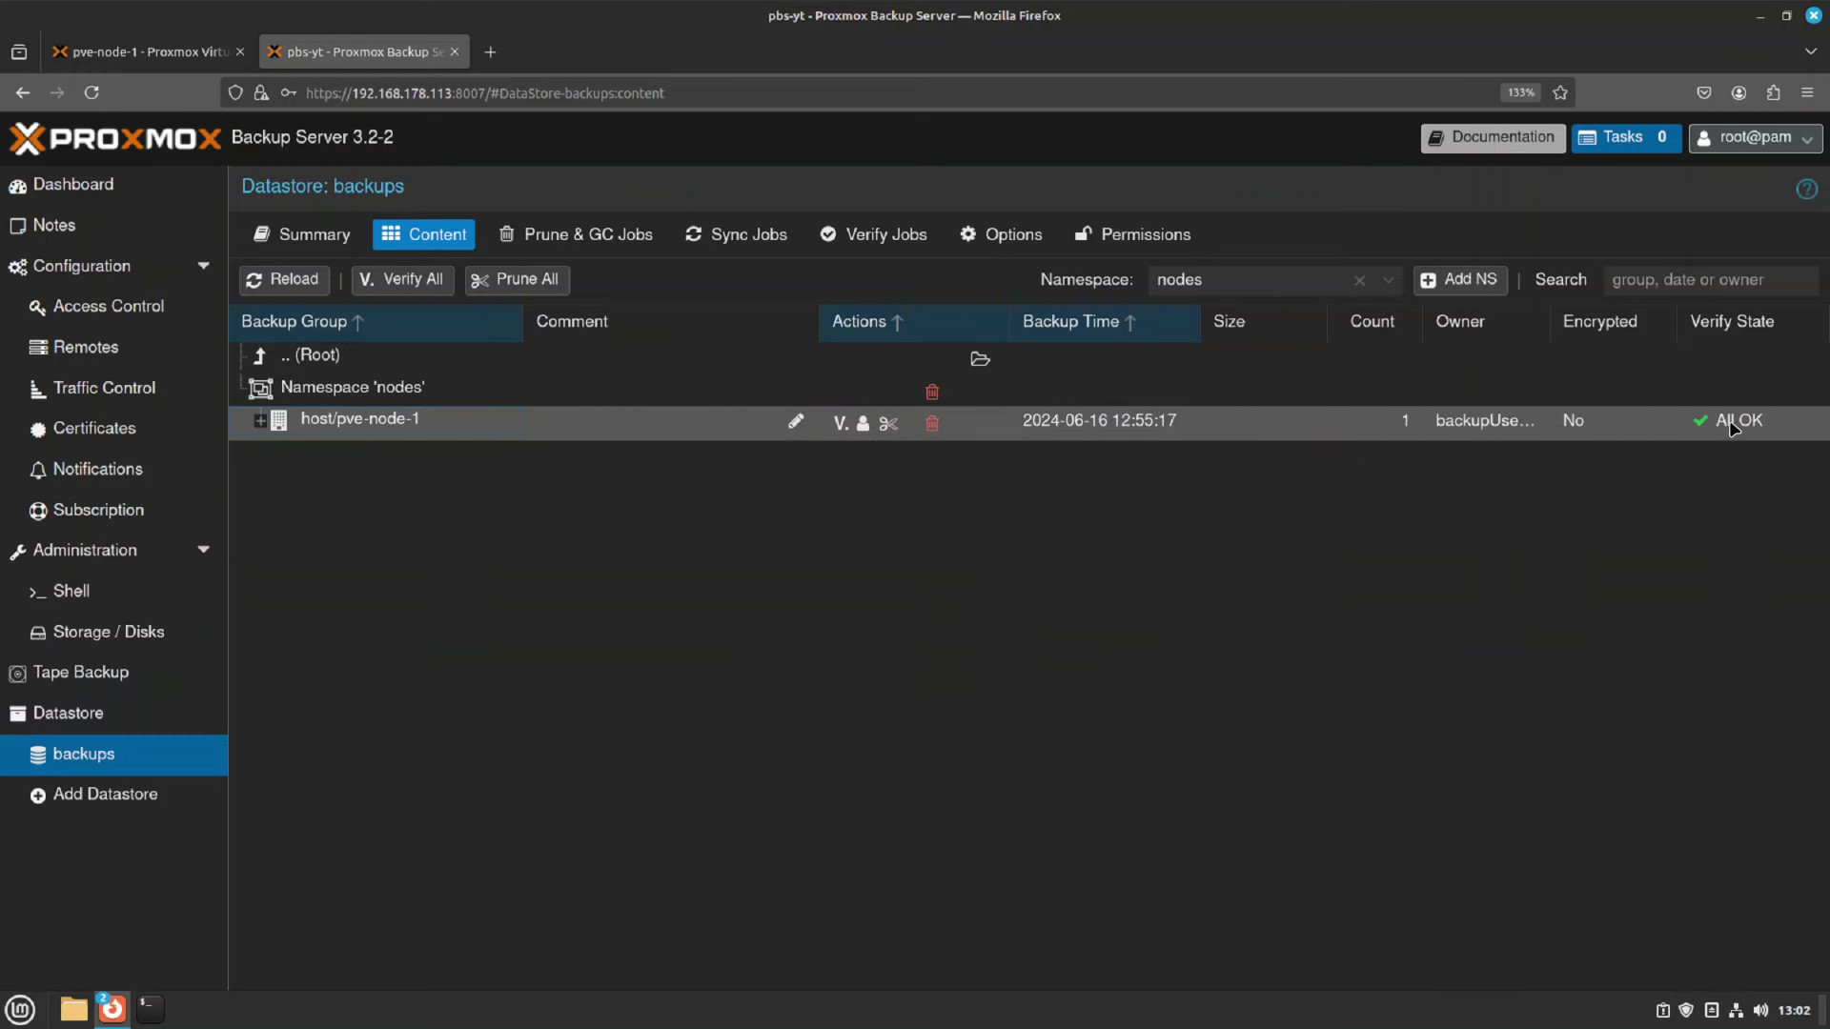
Check the verify states of ct/101 and vm/100 in the backups namespace and return to the Root namespace
double_click(452, 360)
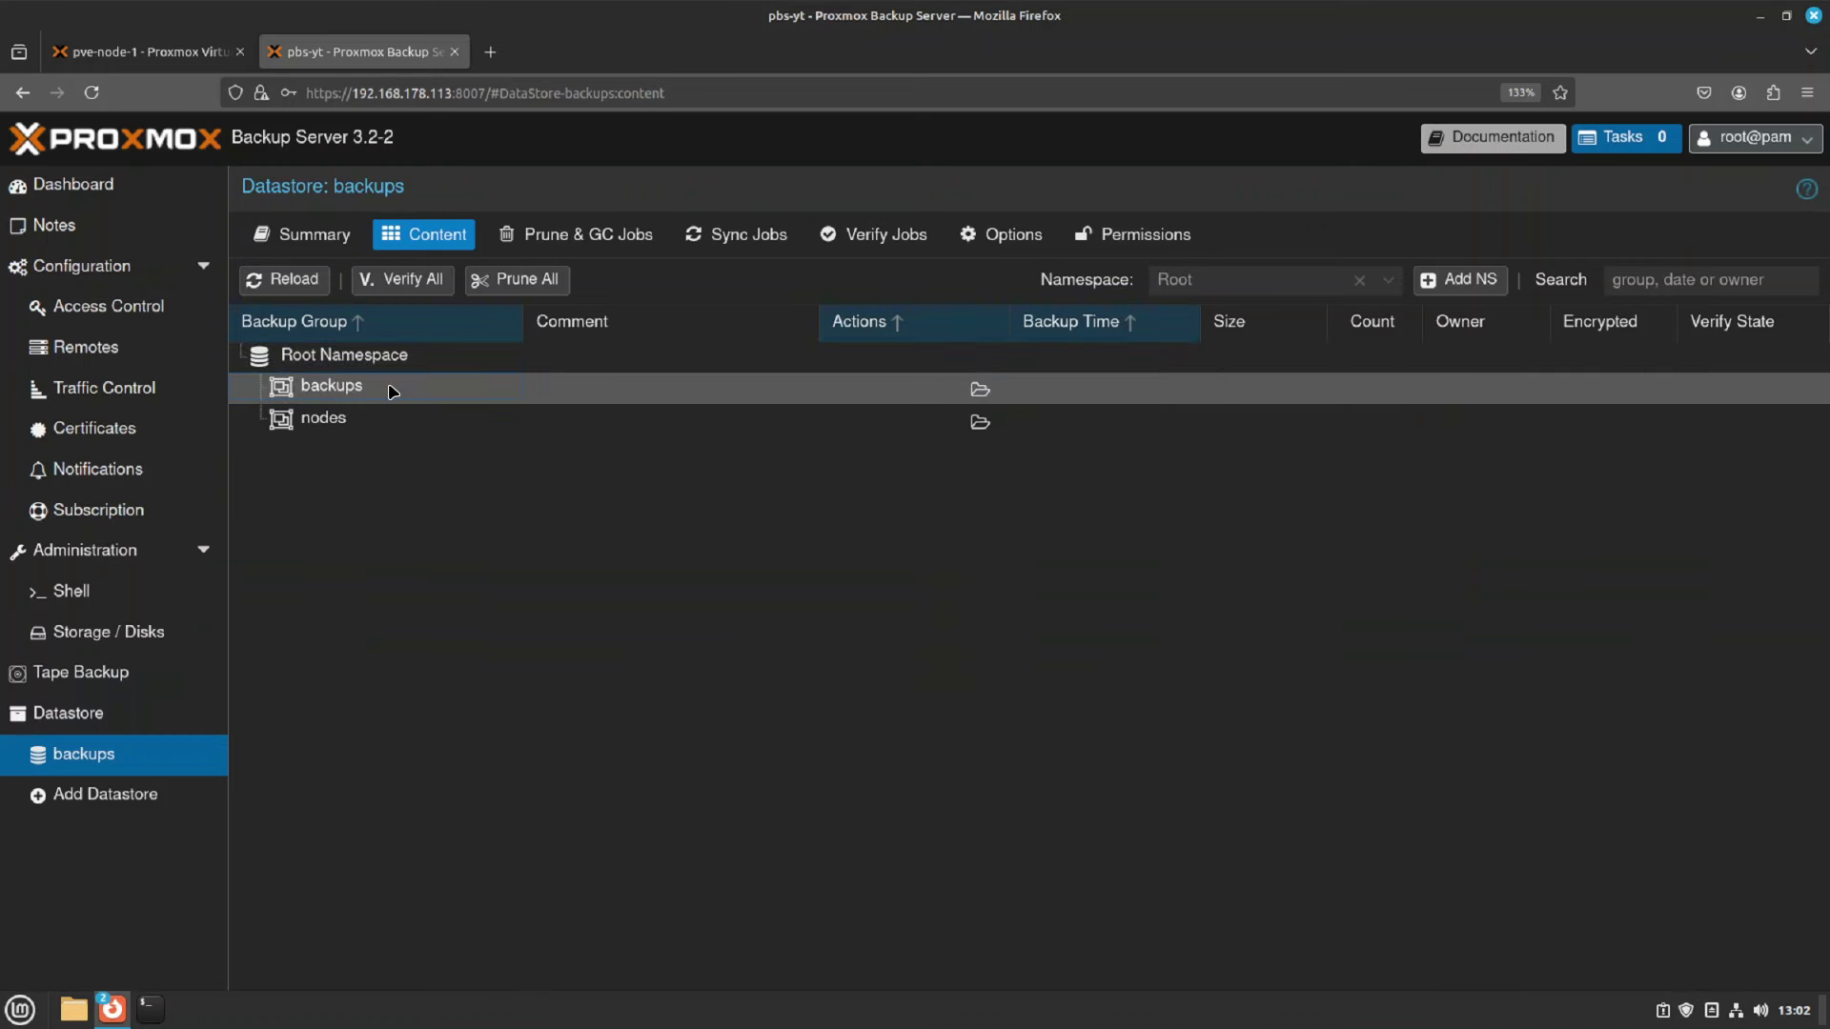
double_click(420, 384)
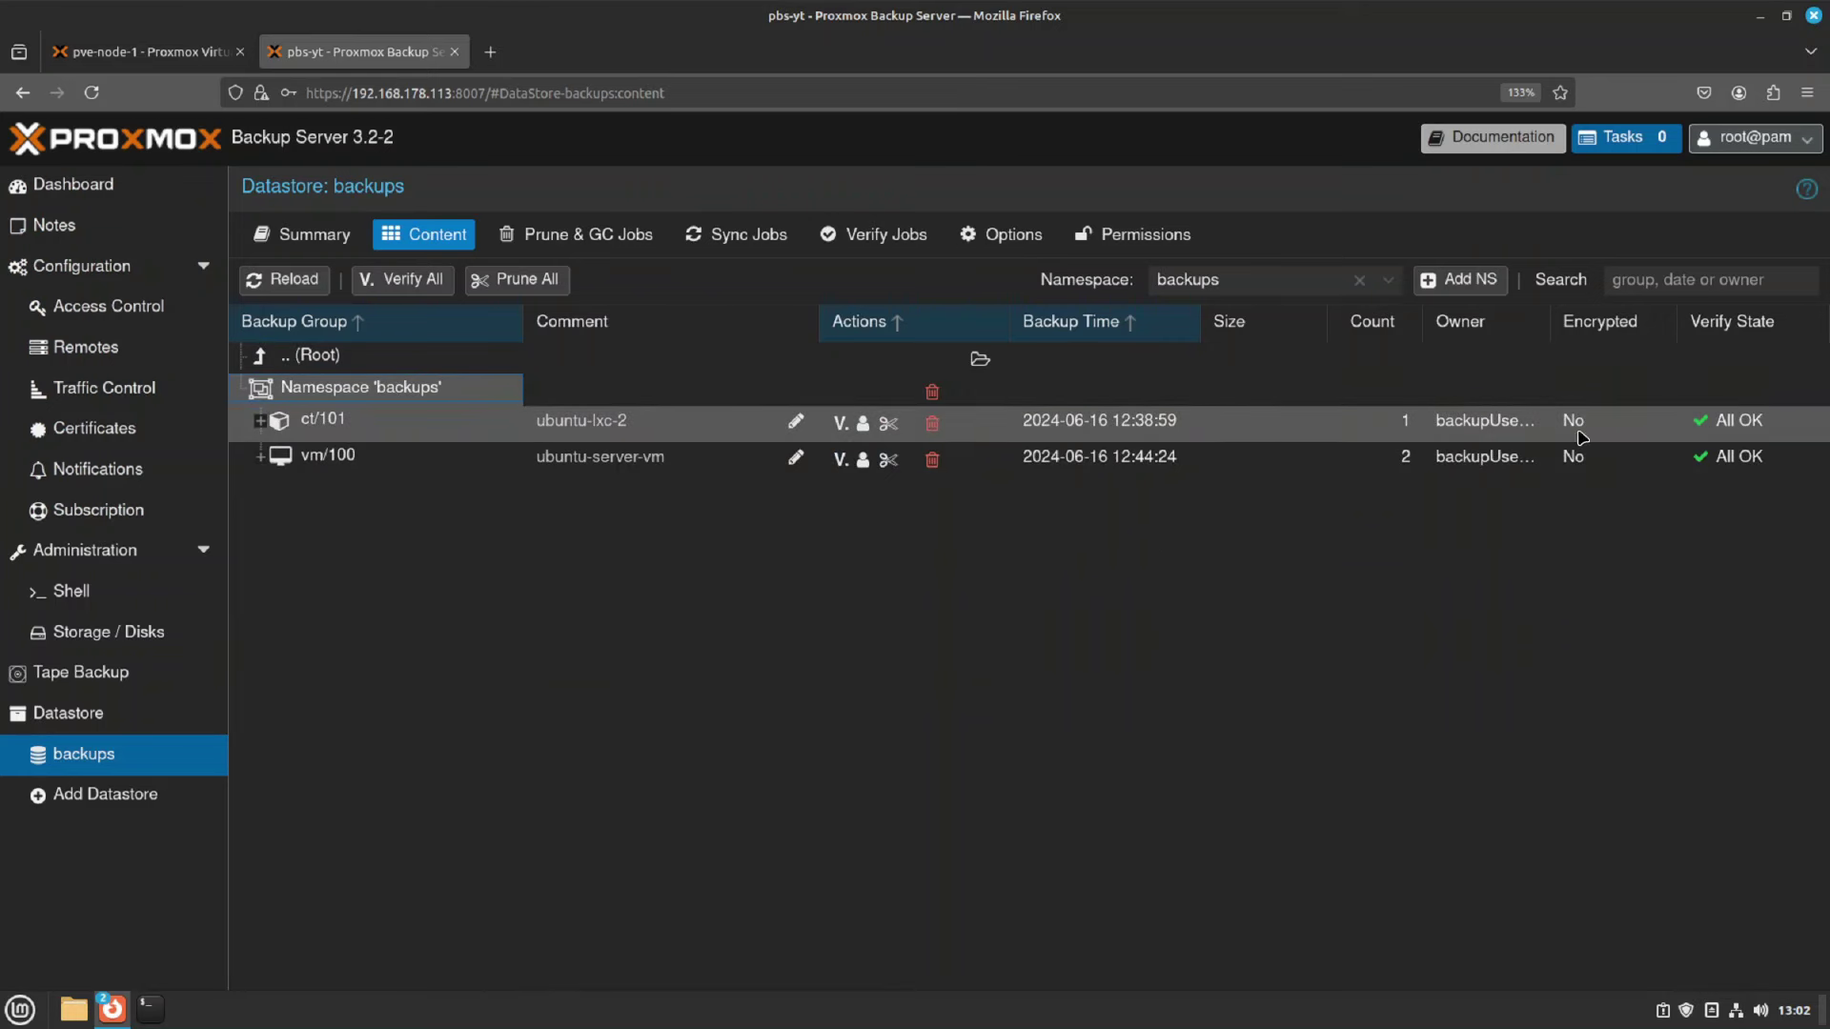
double_click(400, 359)
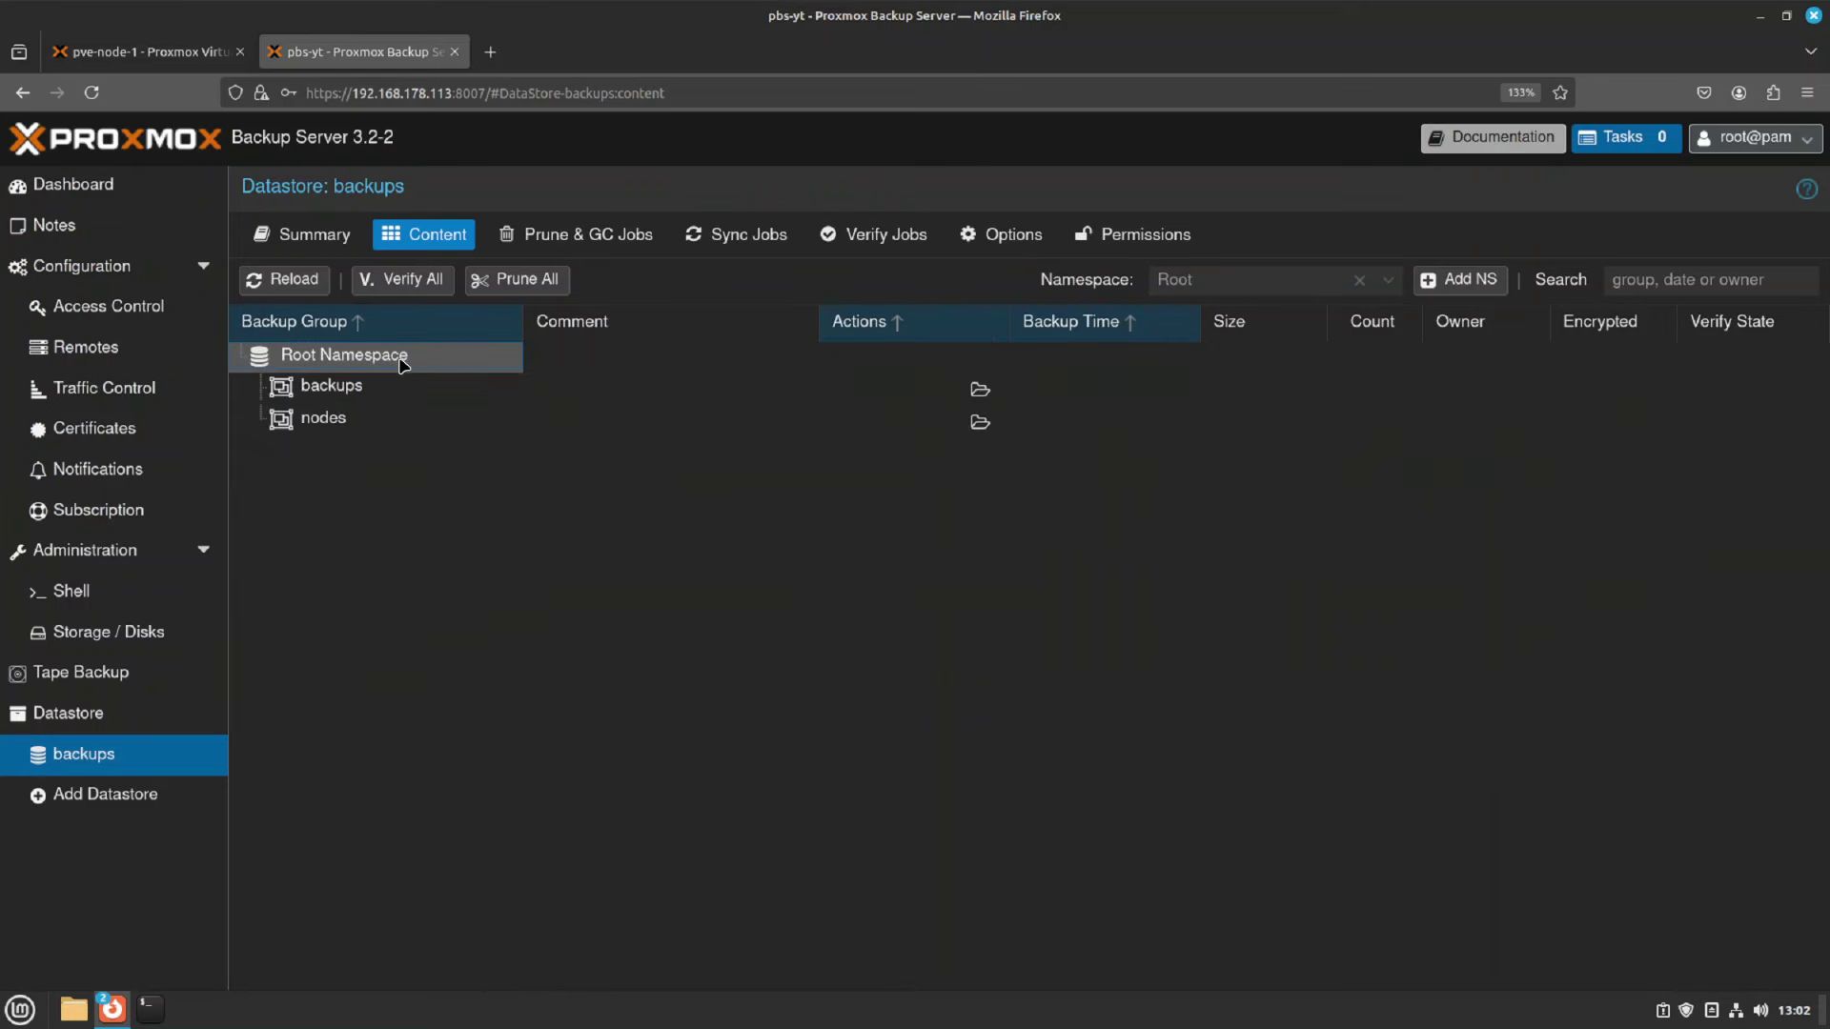
Run the backups datastore's garbage collection job immediately and follow its mark and sweep phases in the log
click(583, 237)
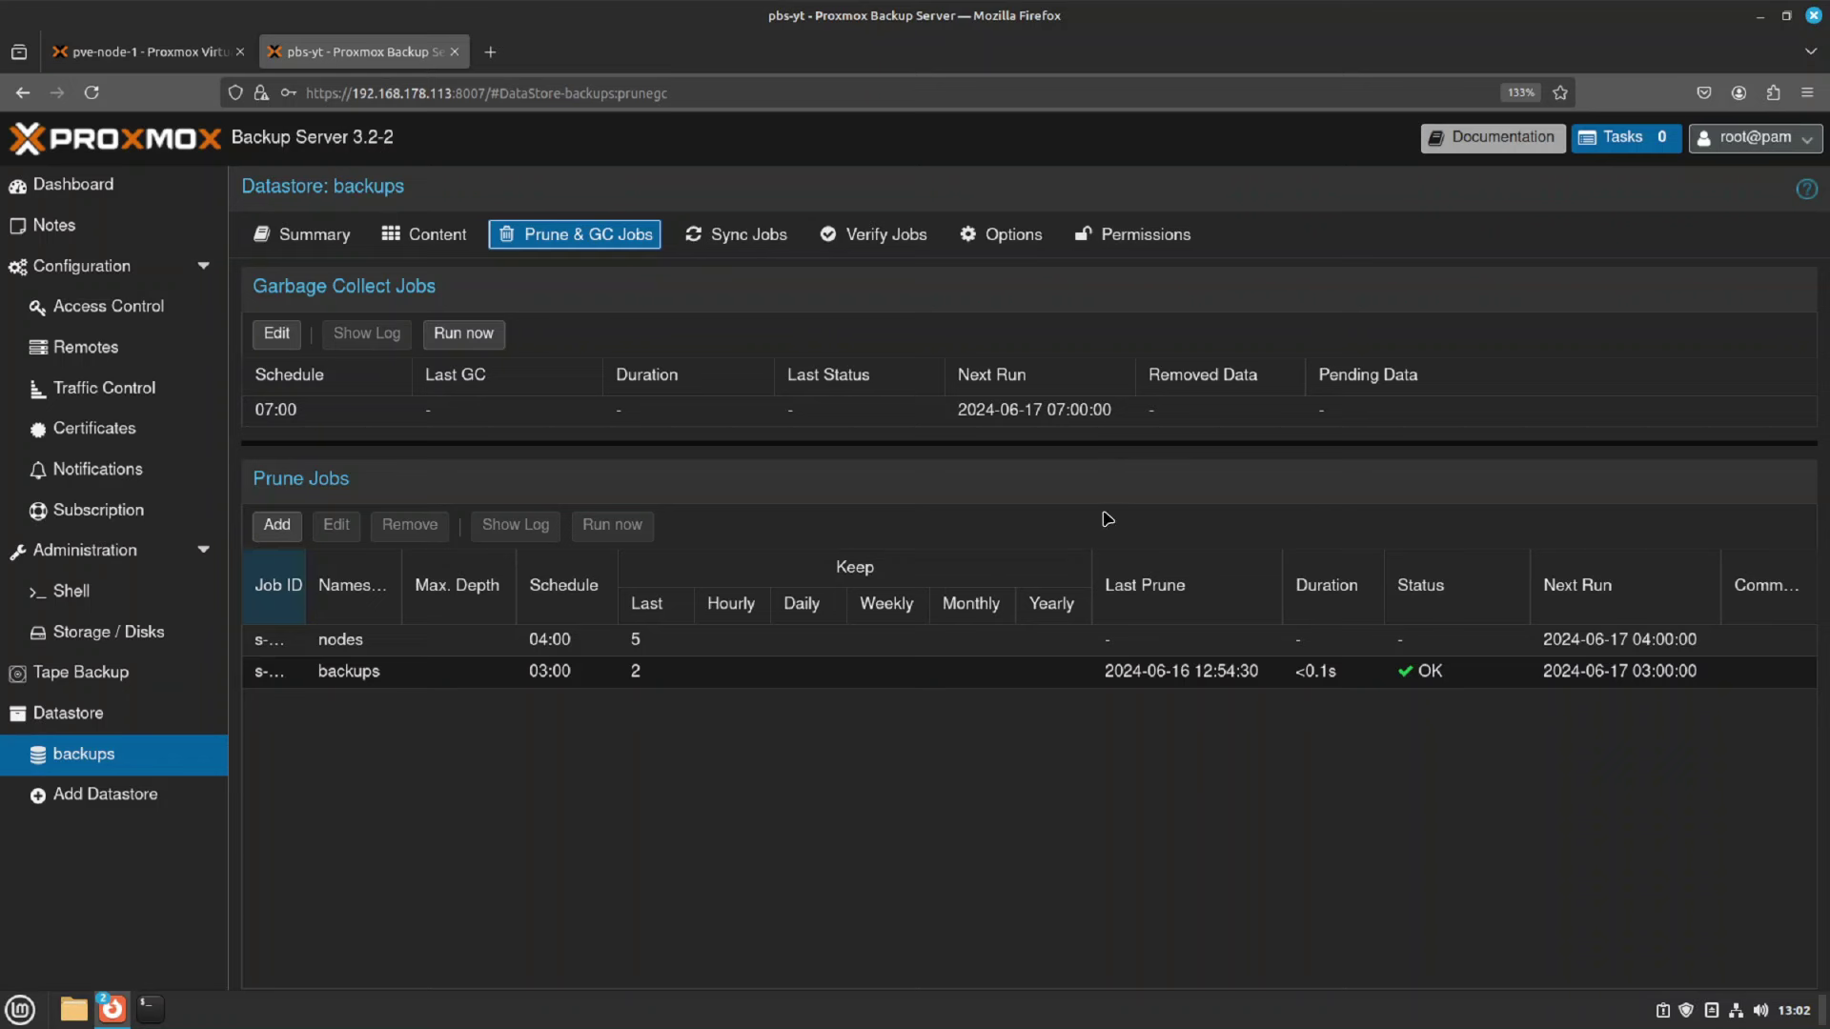
click(381, 421)
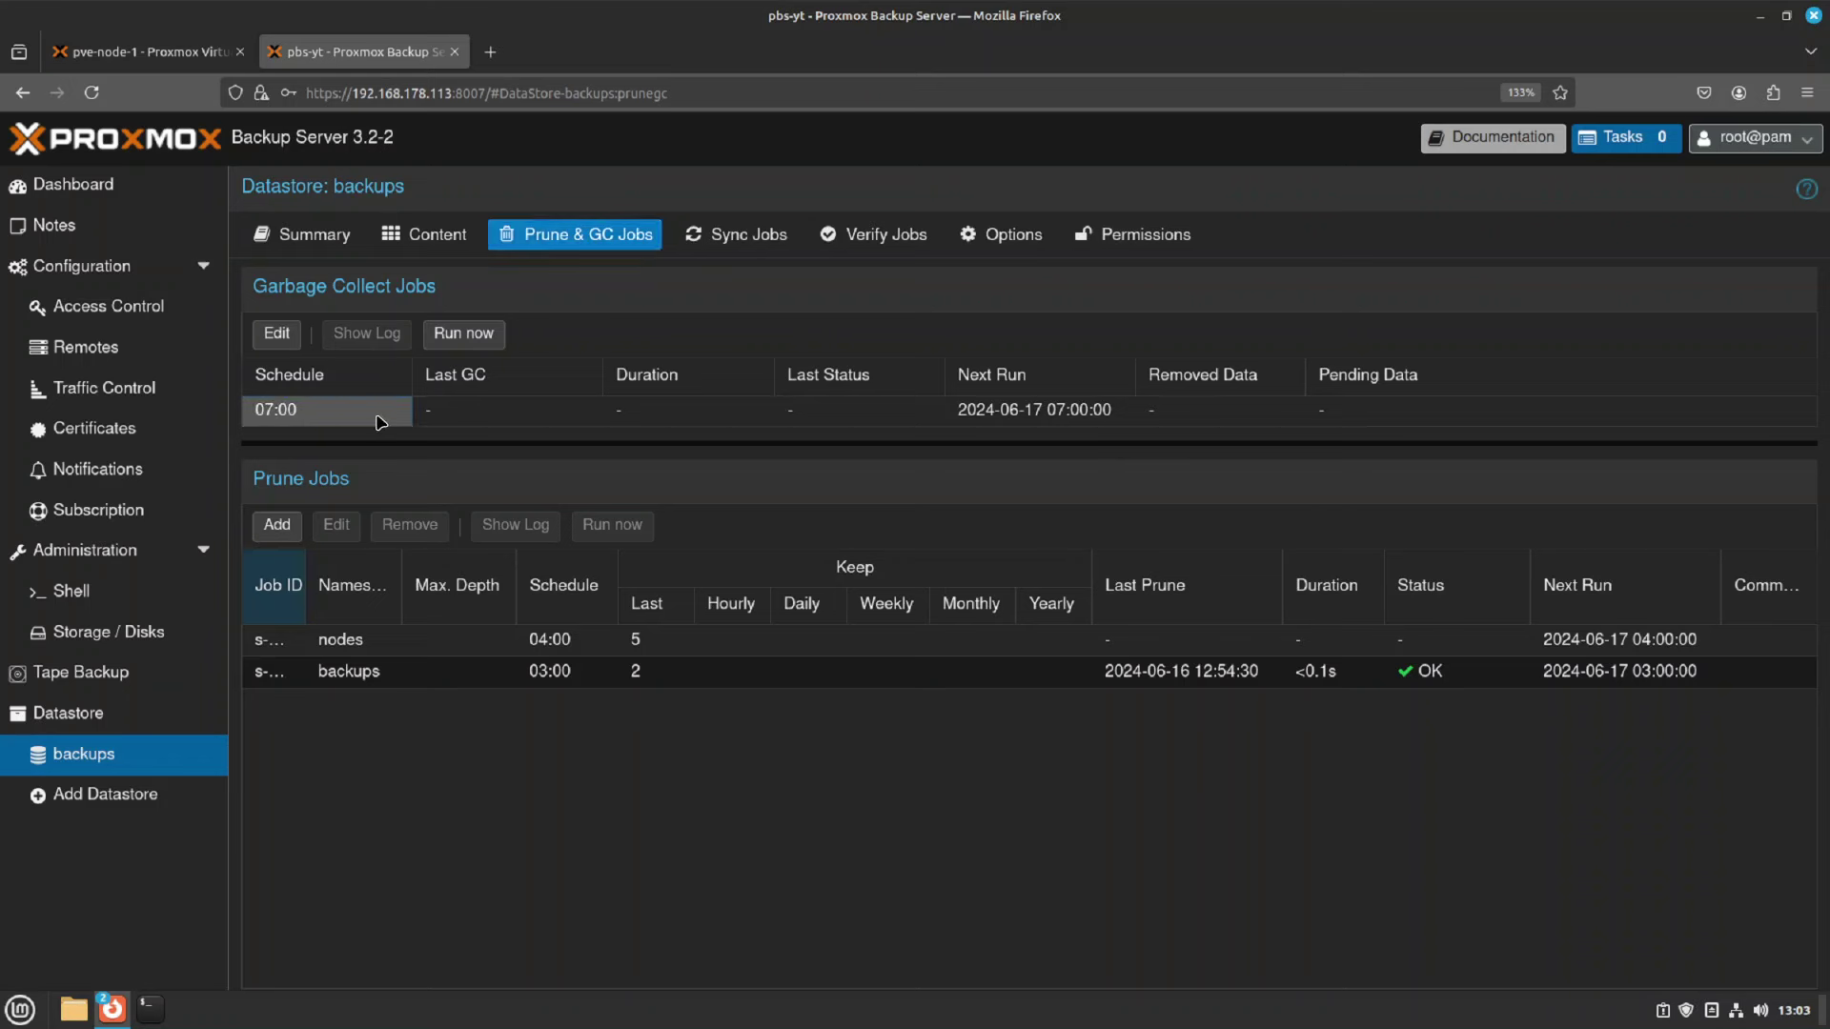
click(463, 335)
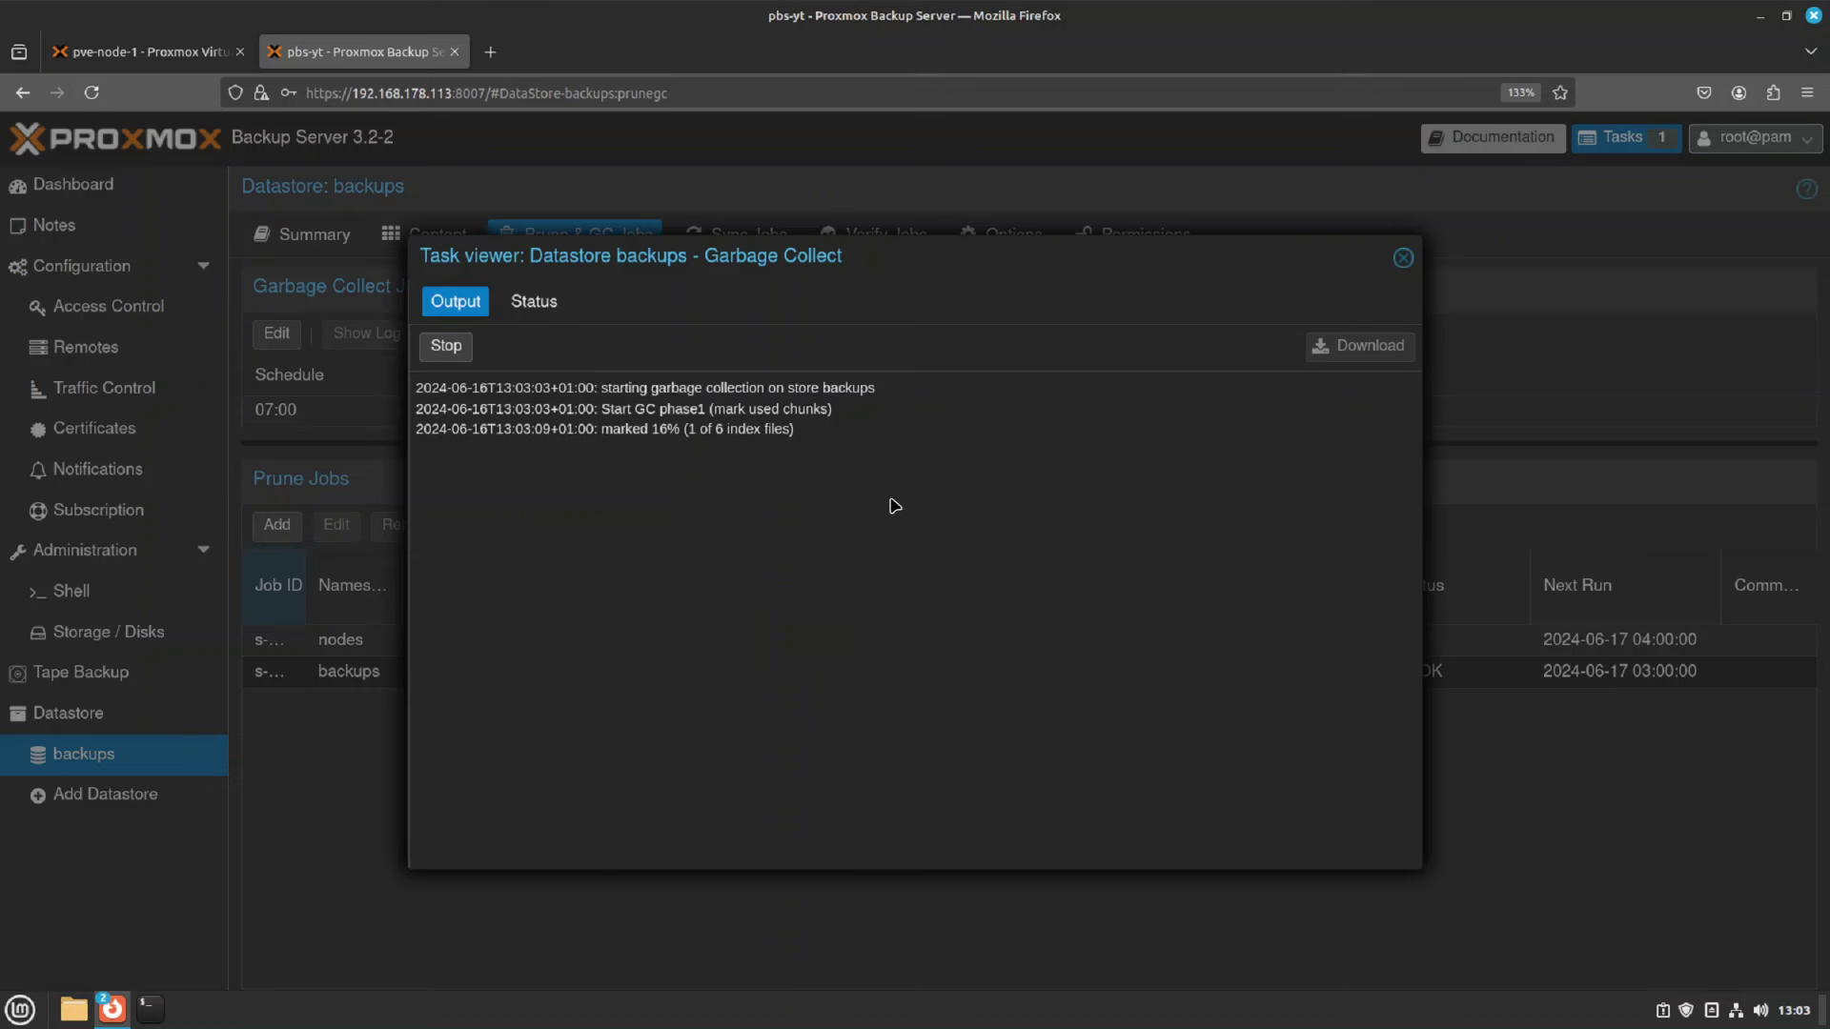
drag(732, 551, 855, 551)
click(669, 576)
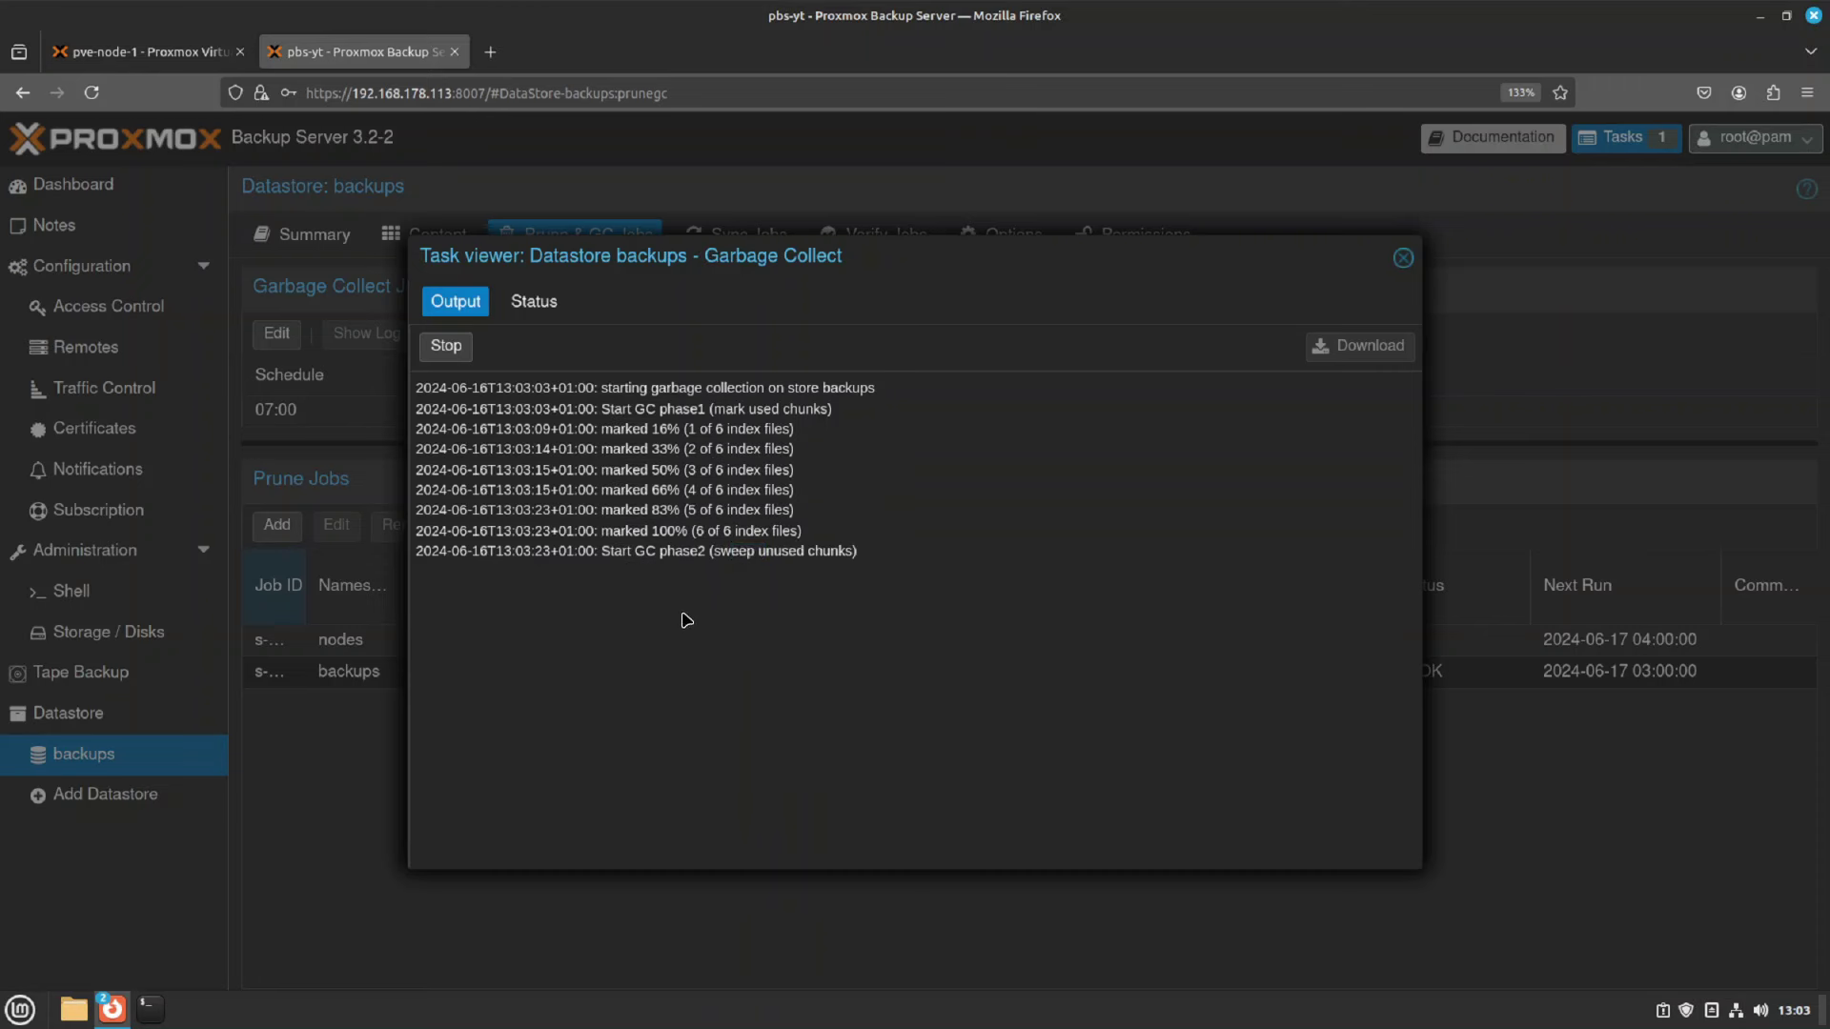
drag(666, 410, 767, 510)
drag(621, 572, 773, 574)
click(778, 600)
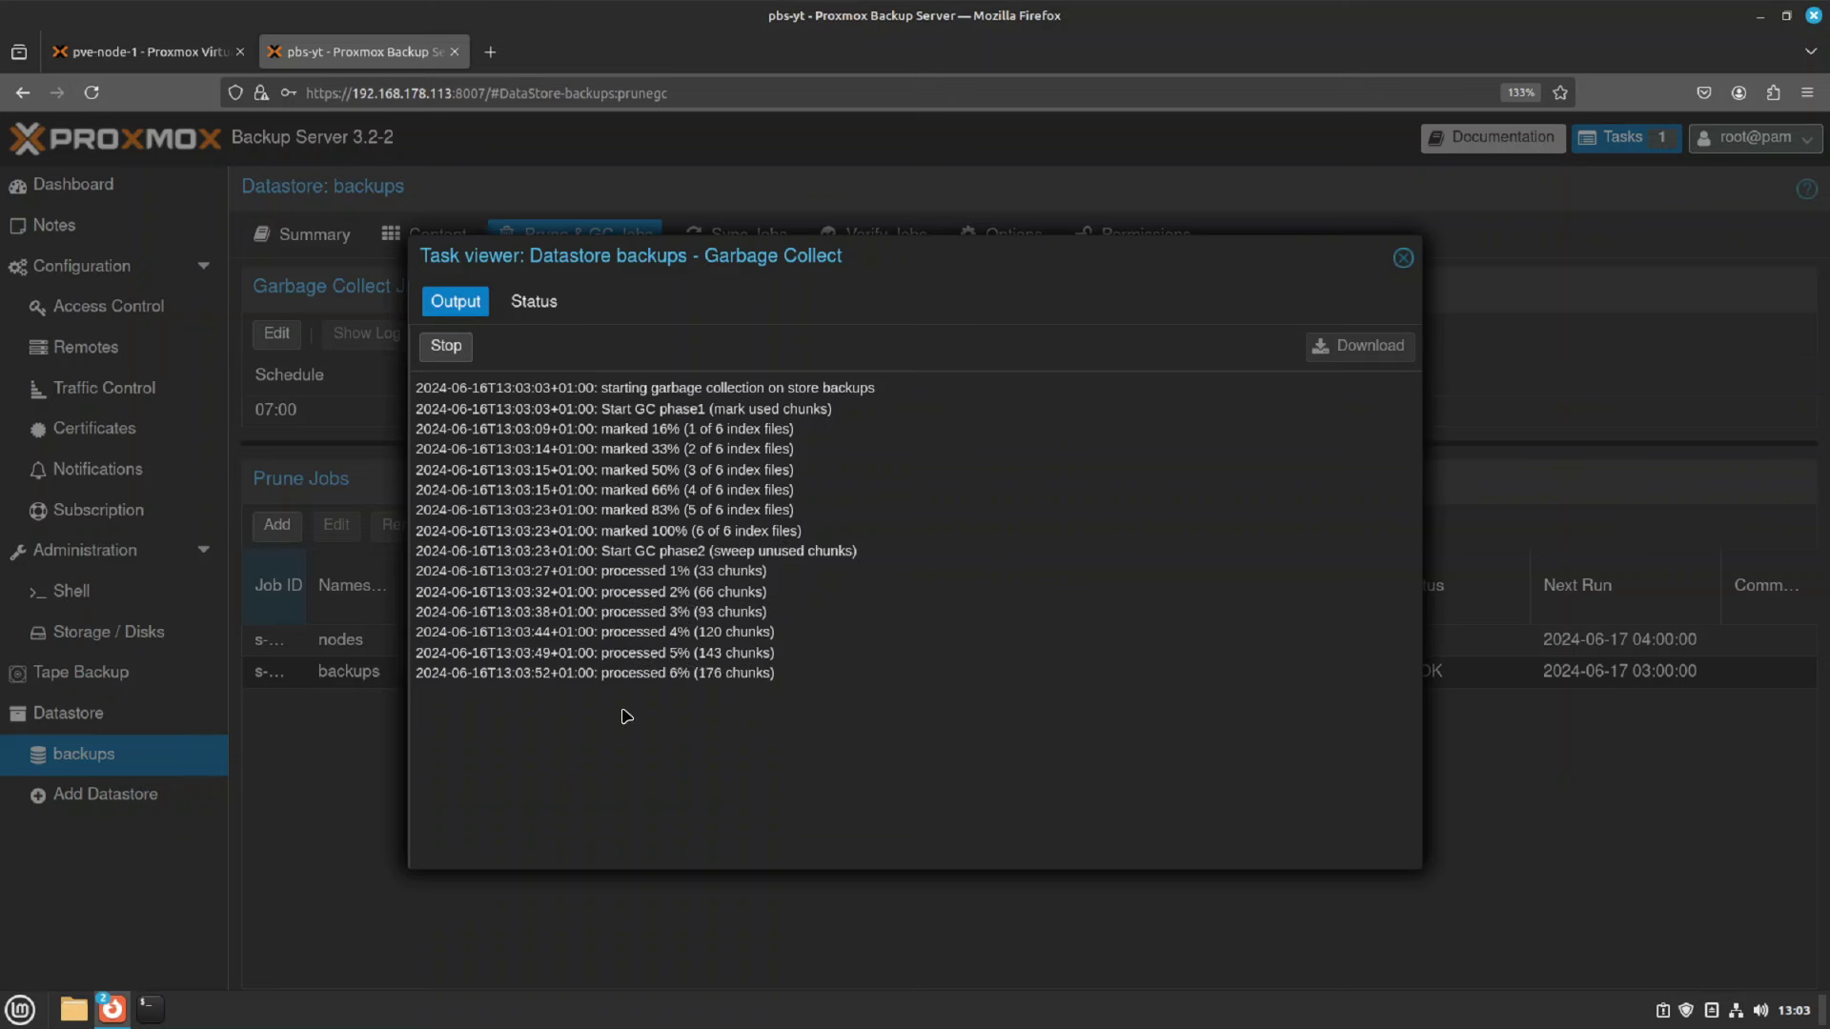
click(1403, 258)
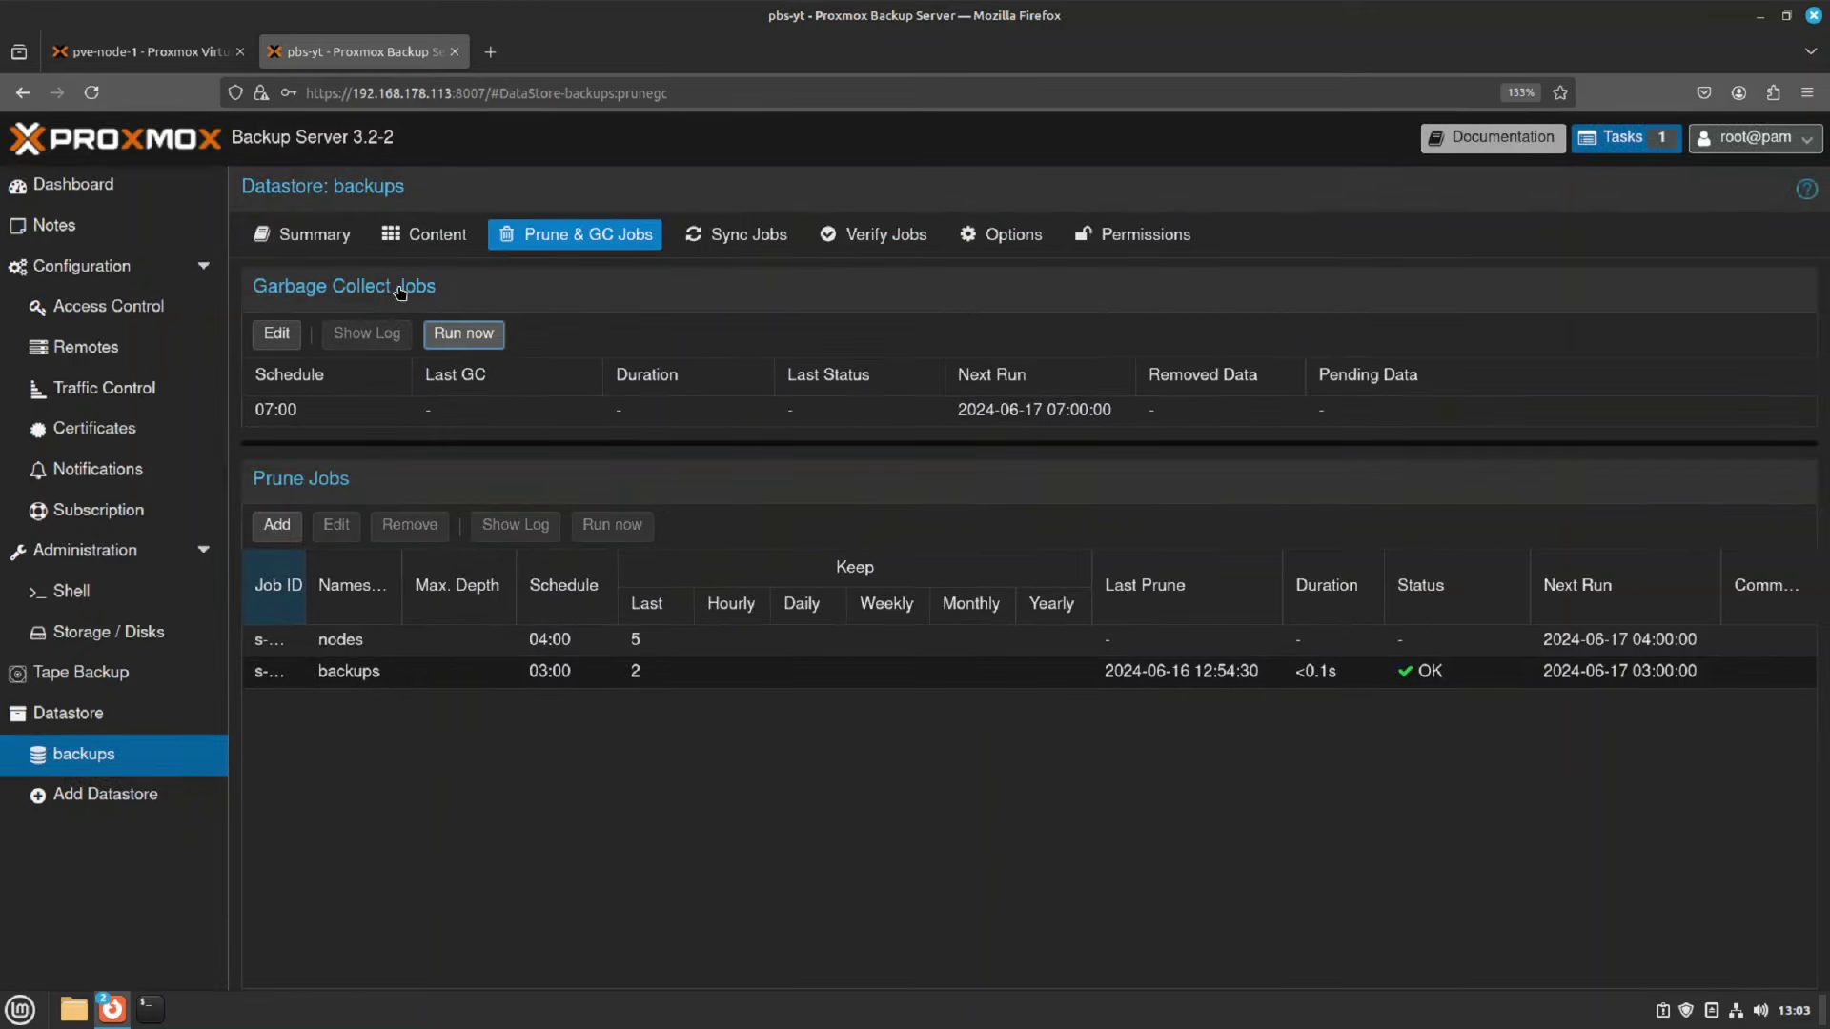
Check the deduplication factor in the backups datastore's summary and in the overview of all datastores
click(322, 238)
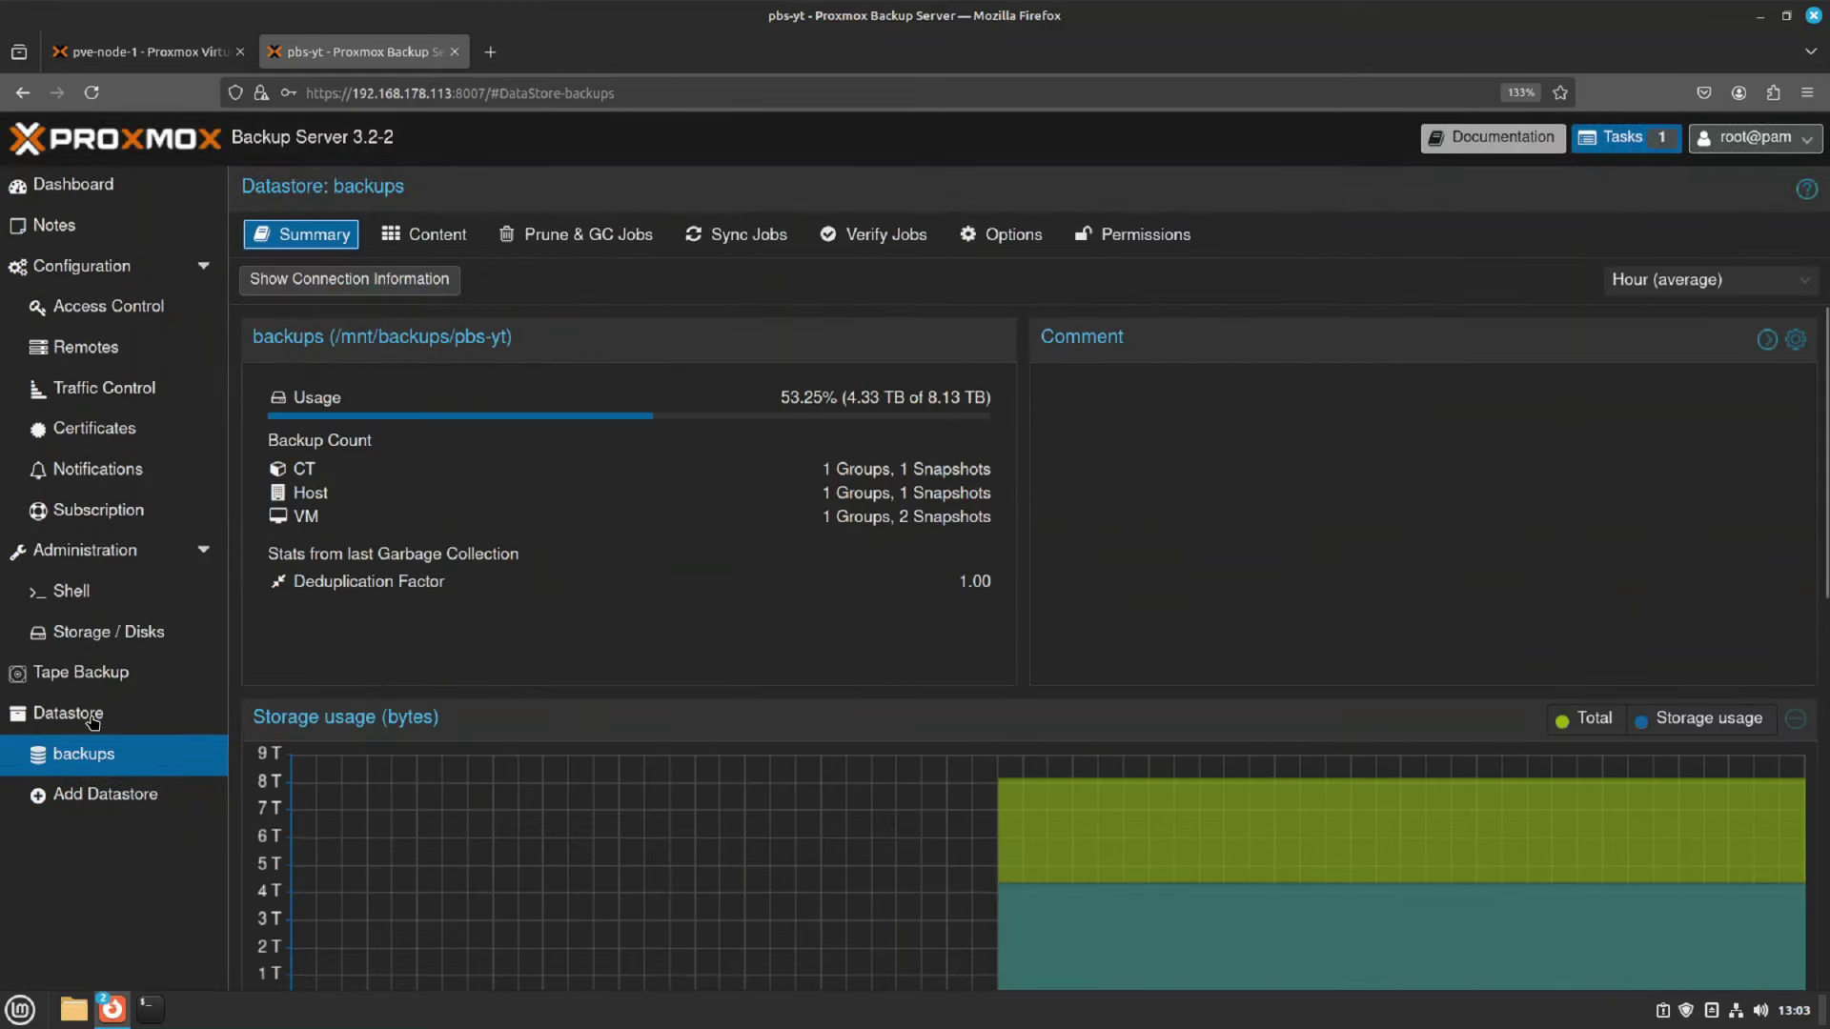
click(93, 721)
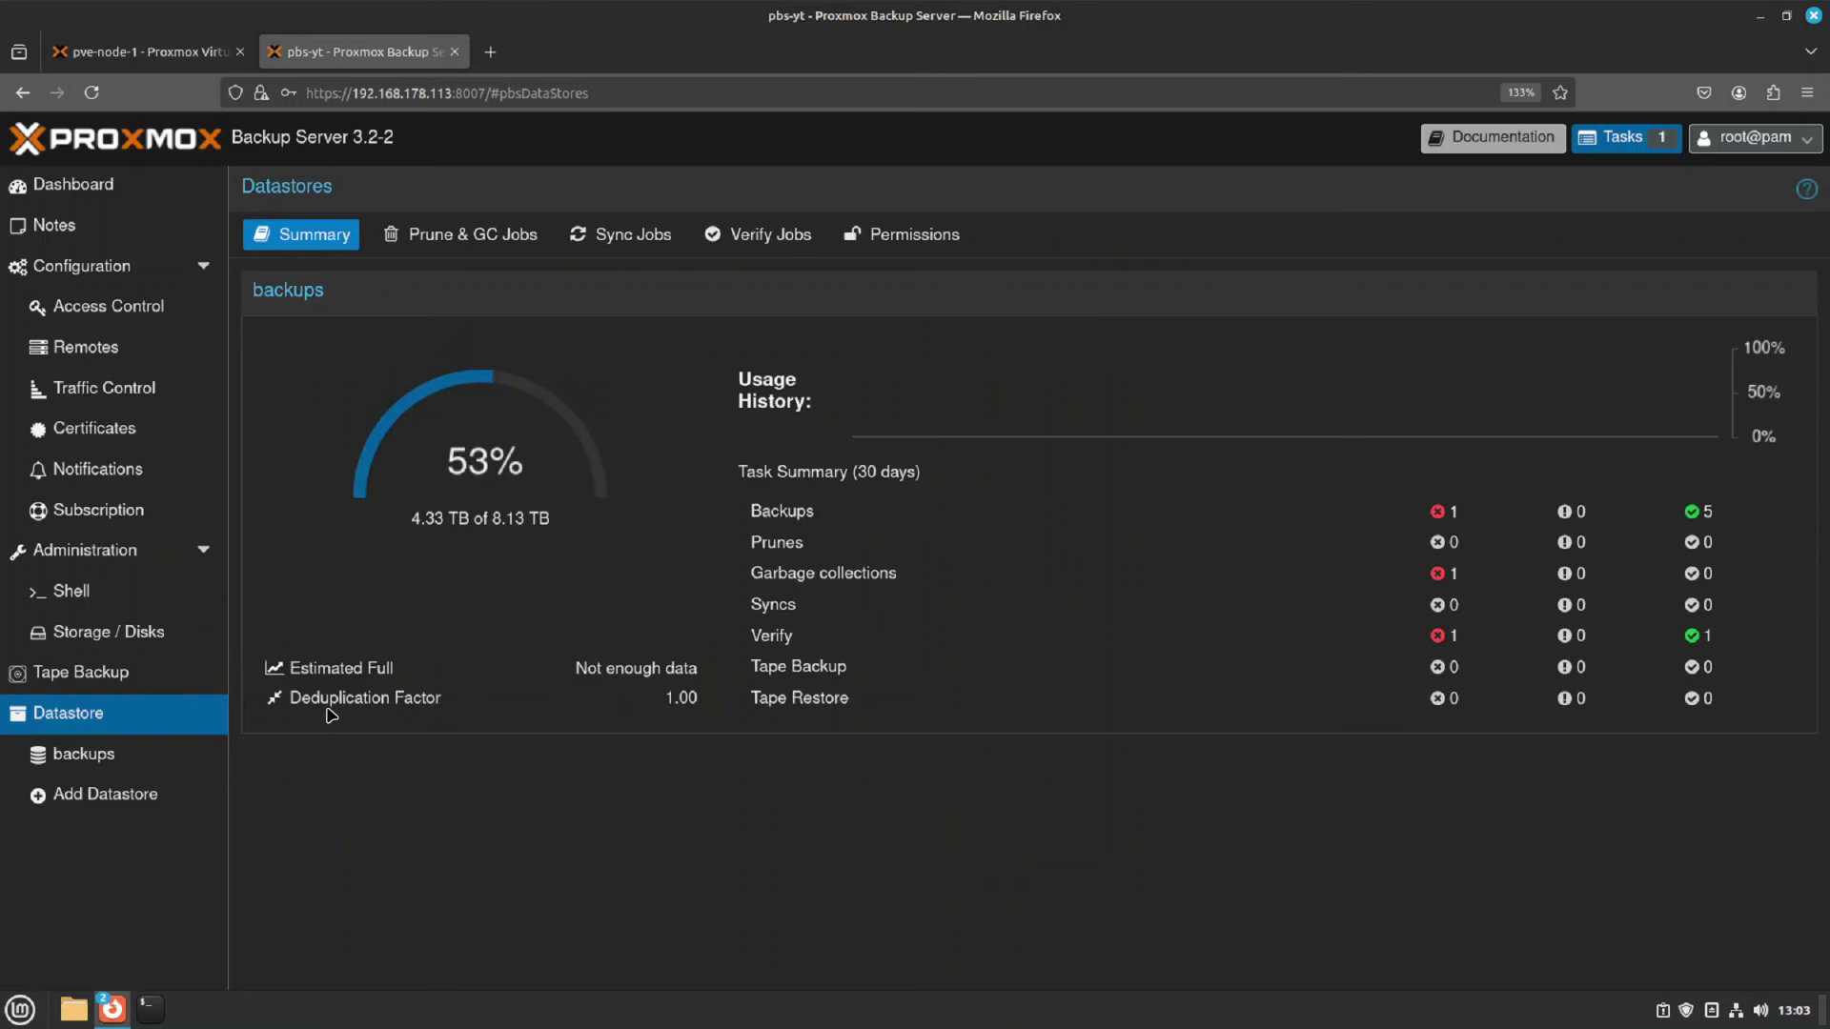
drag(329, 707, 592, 713)
click(689, 703)
Follow the garbage collection task's log until it finishes and examine its chunk and deduplication figures
click(1638, 146)
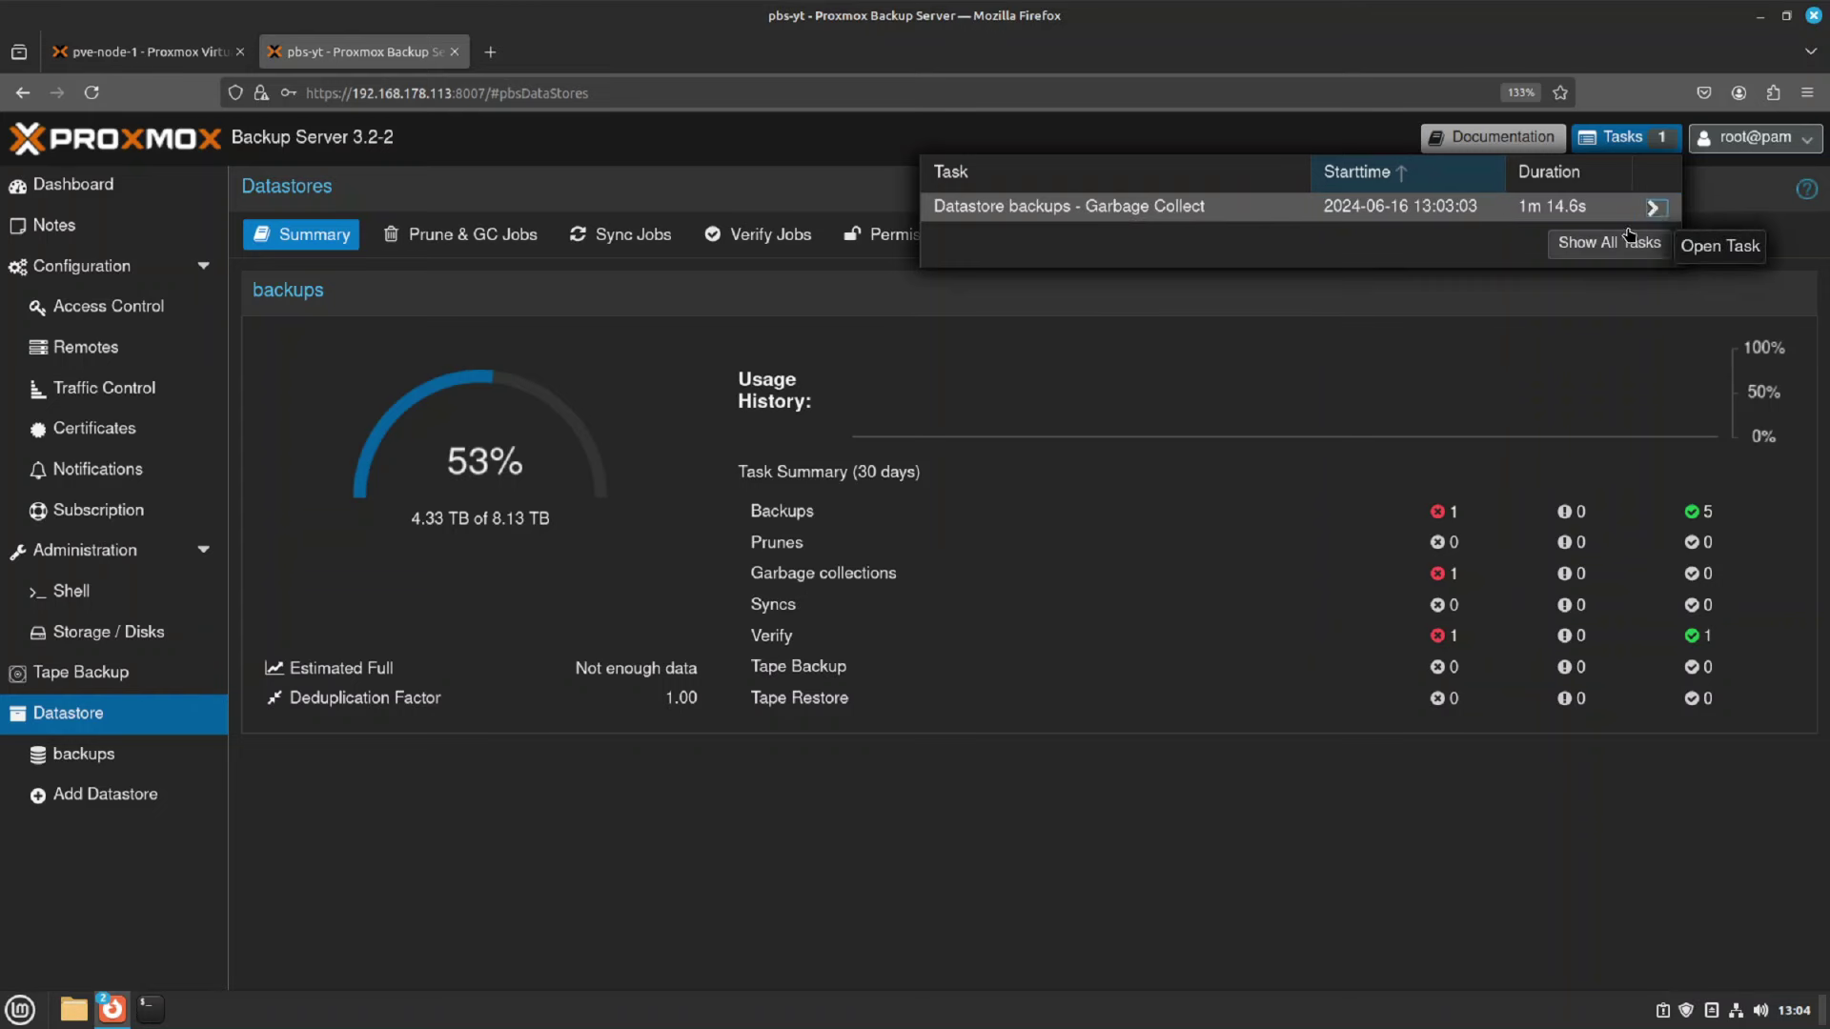
click(1655, 207)
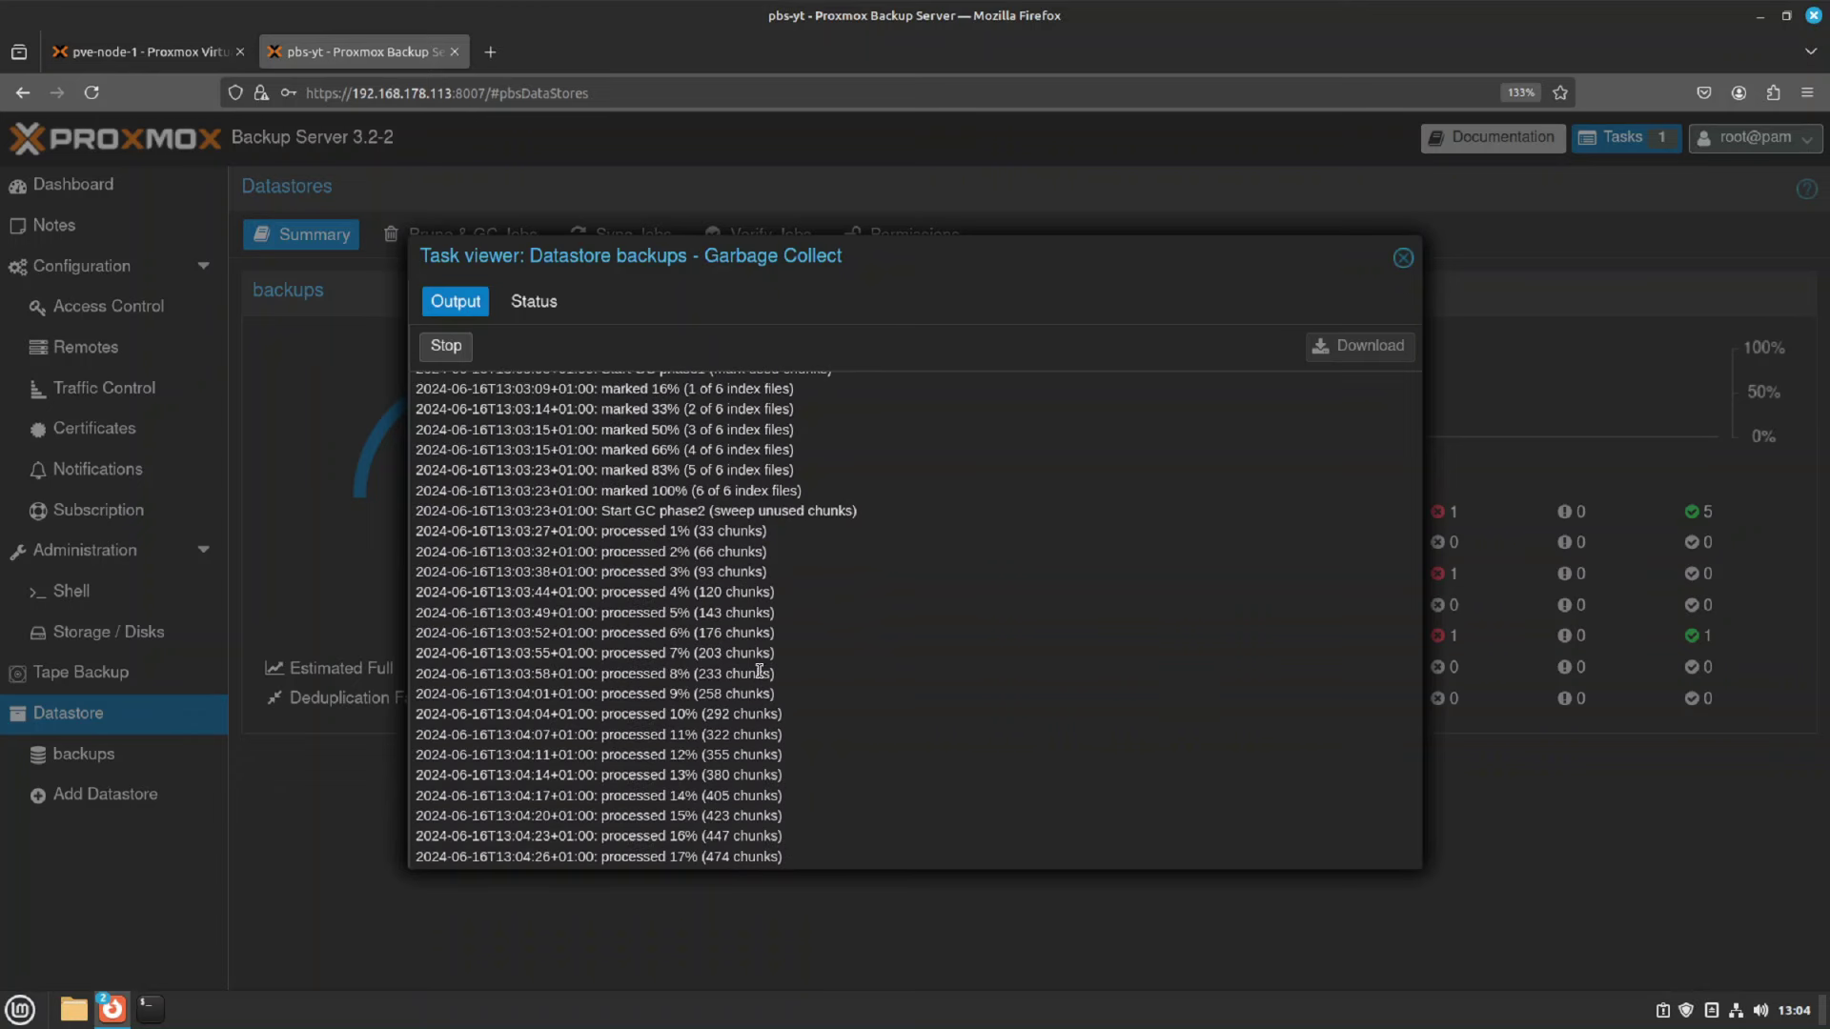
click(1403, 259)
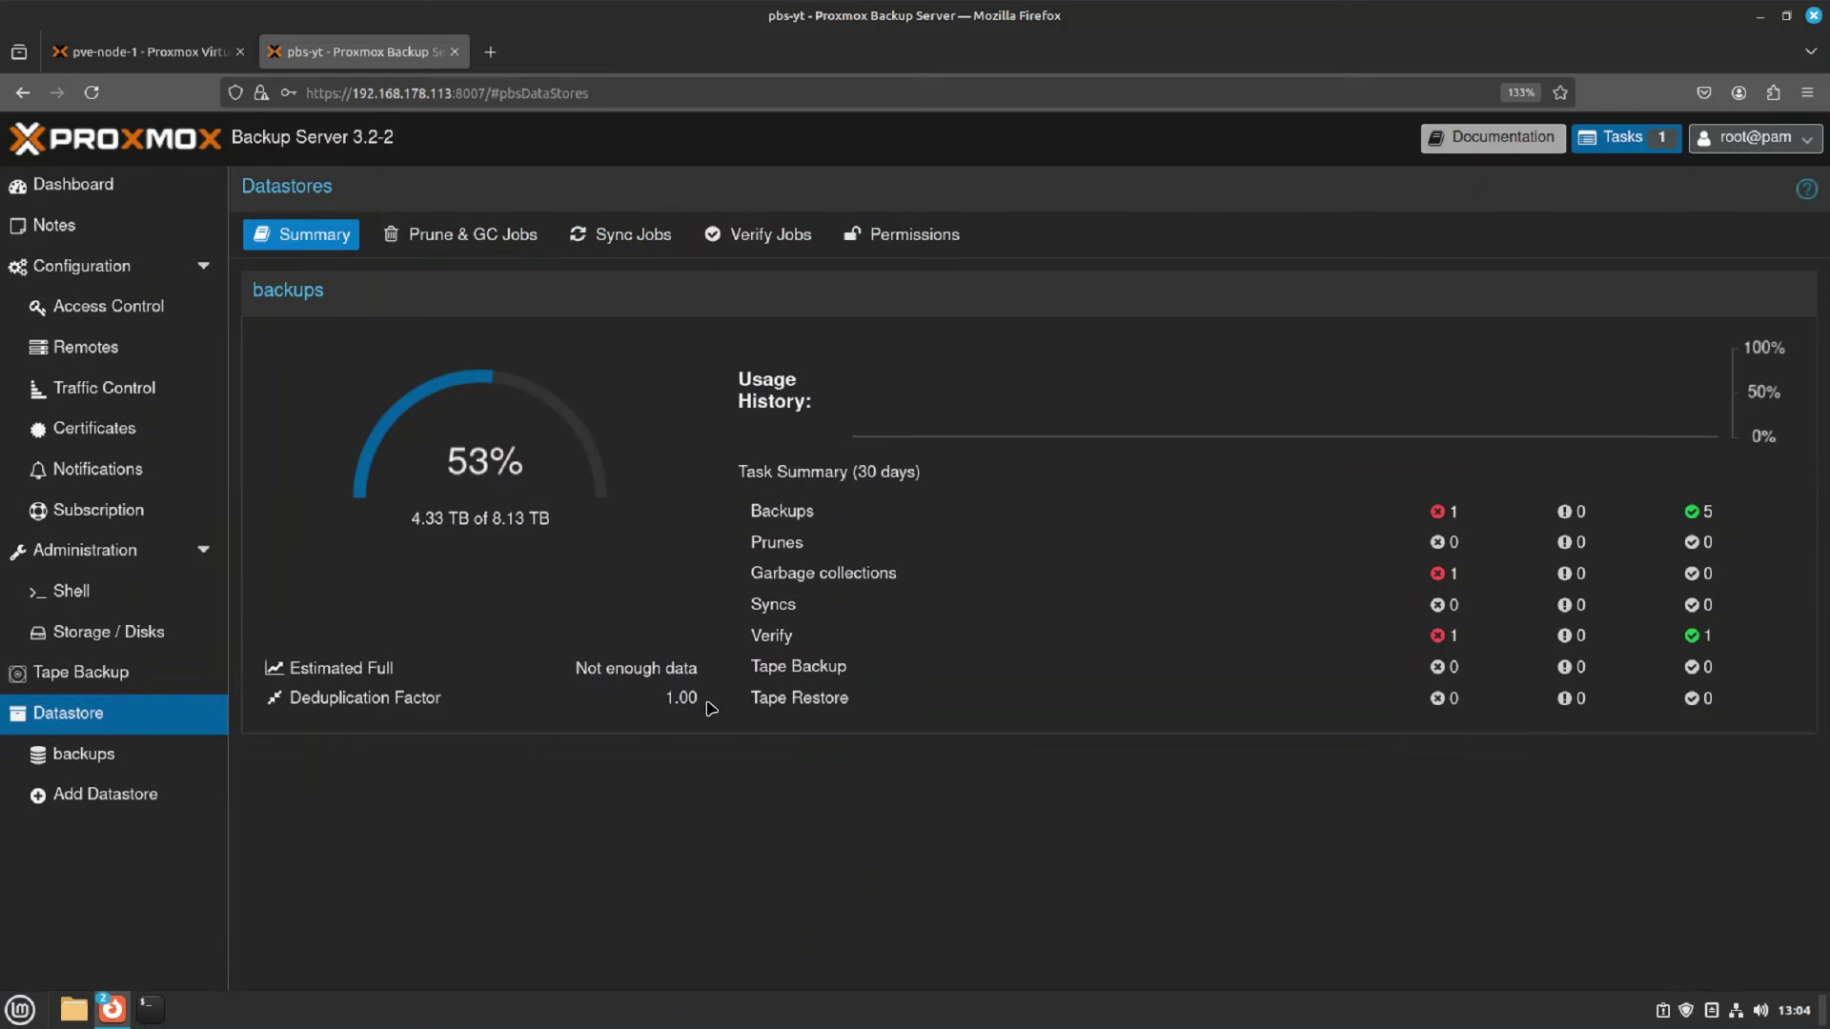
drag(713, 709, 670, 699)
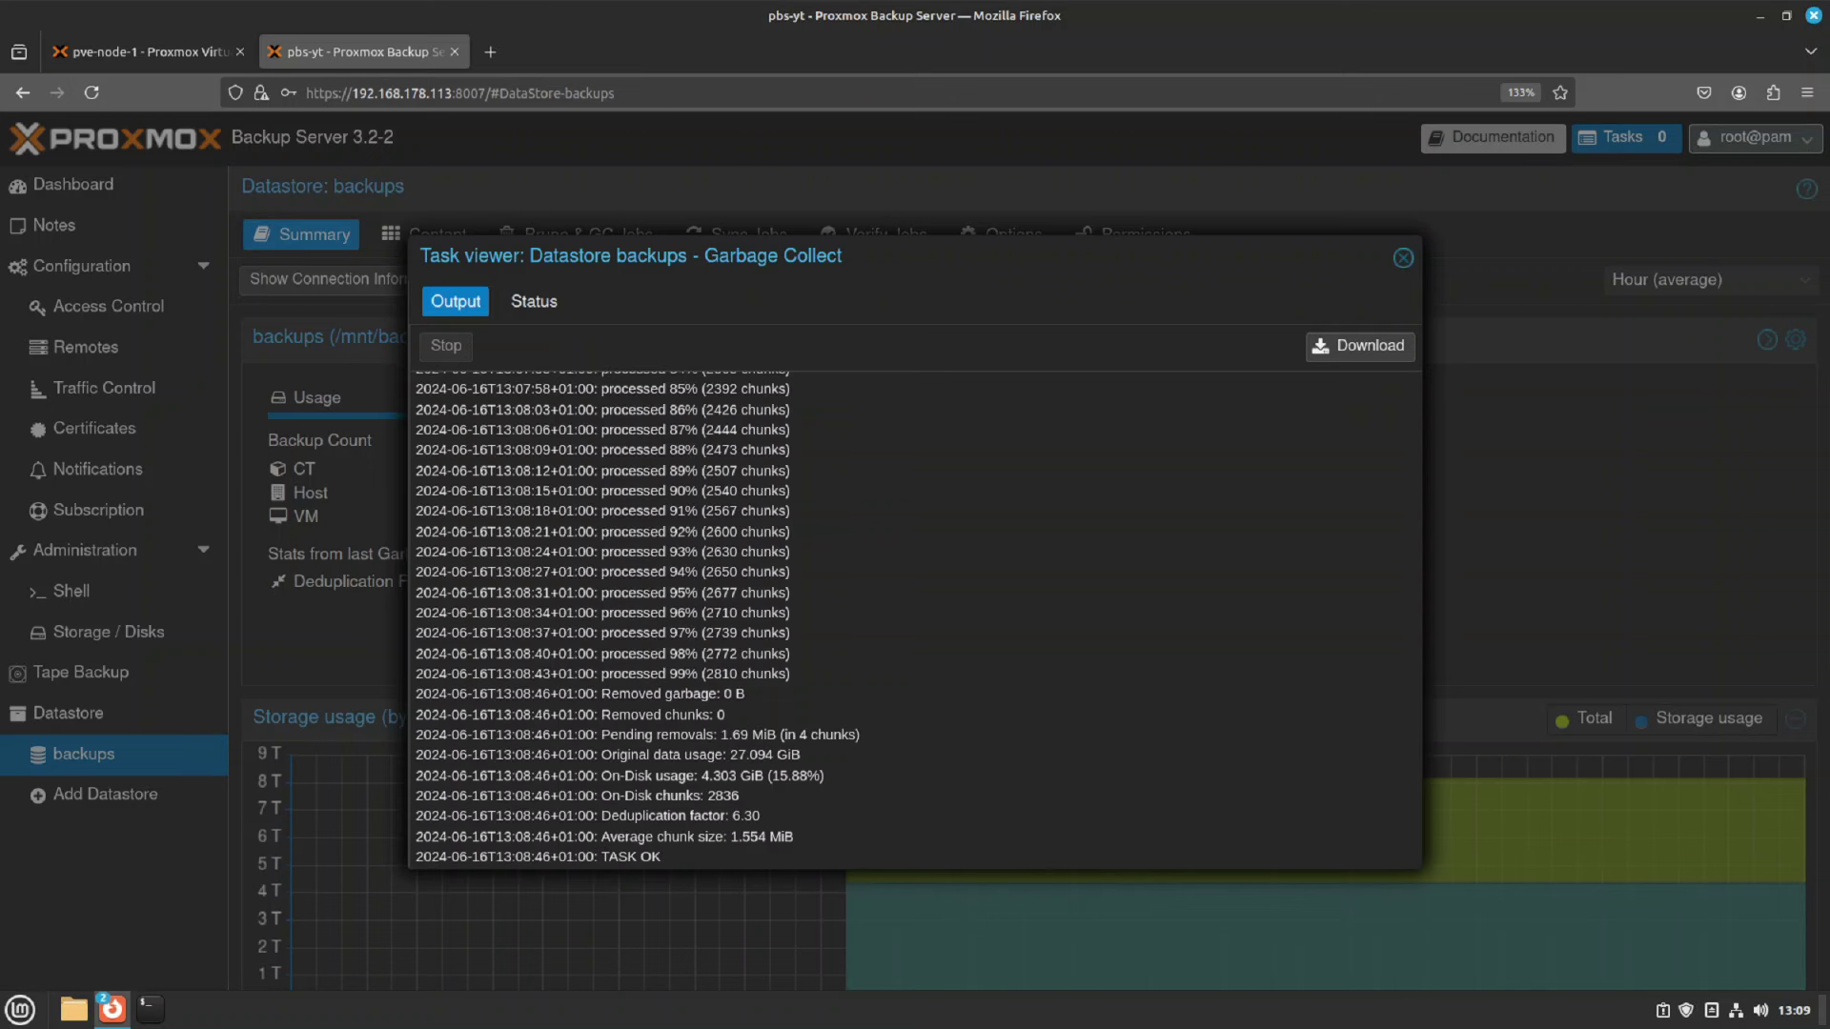
double_click(733, 800)
click(1402, 259)
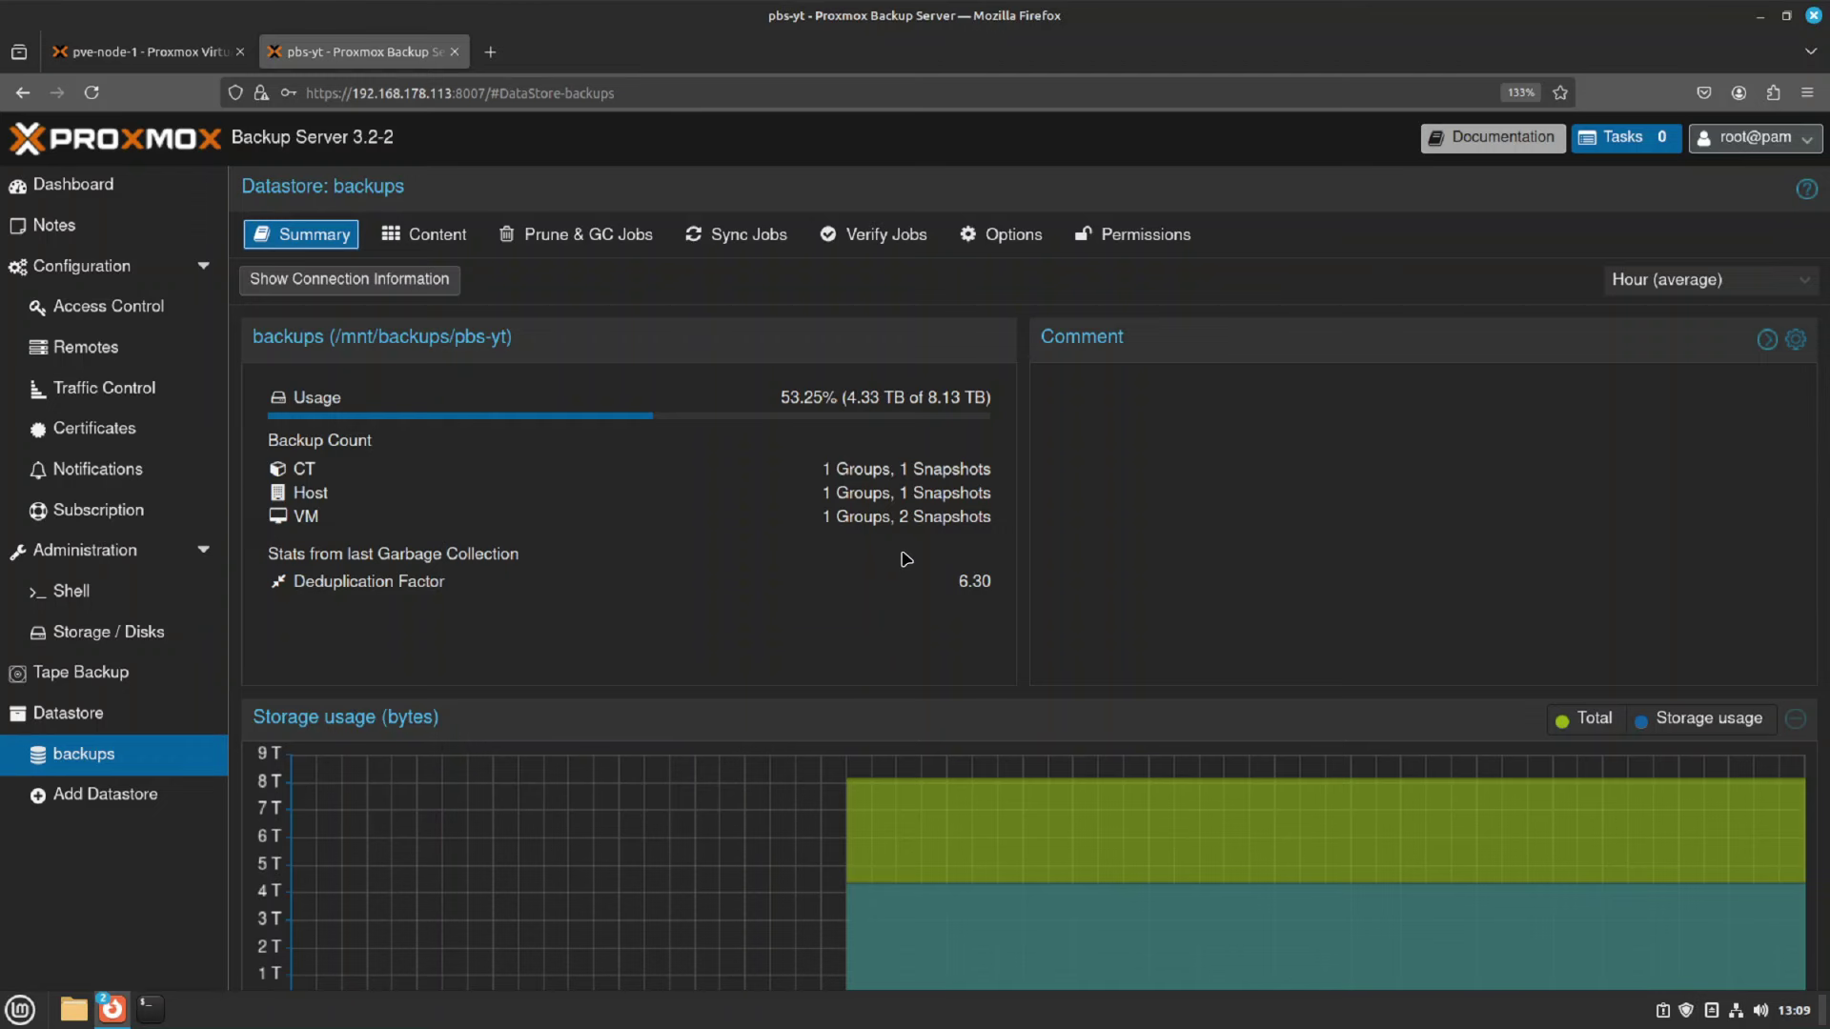
View the backups datastore's Root namespace and the Tape Backup section
click(424, 234)
double_click(283, 364)
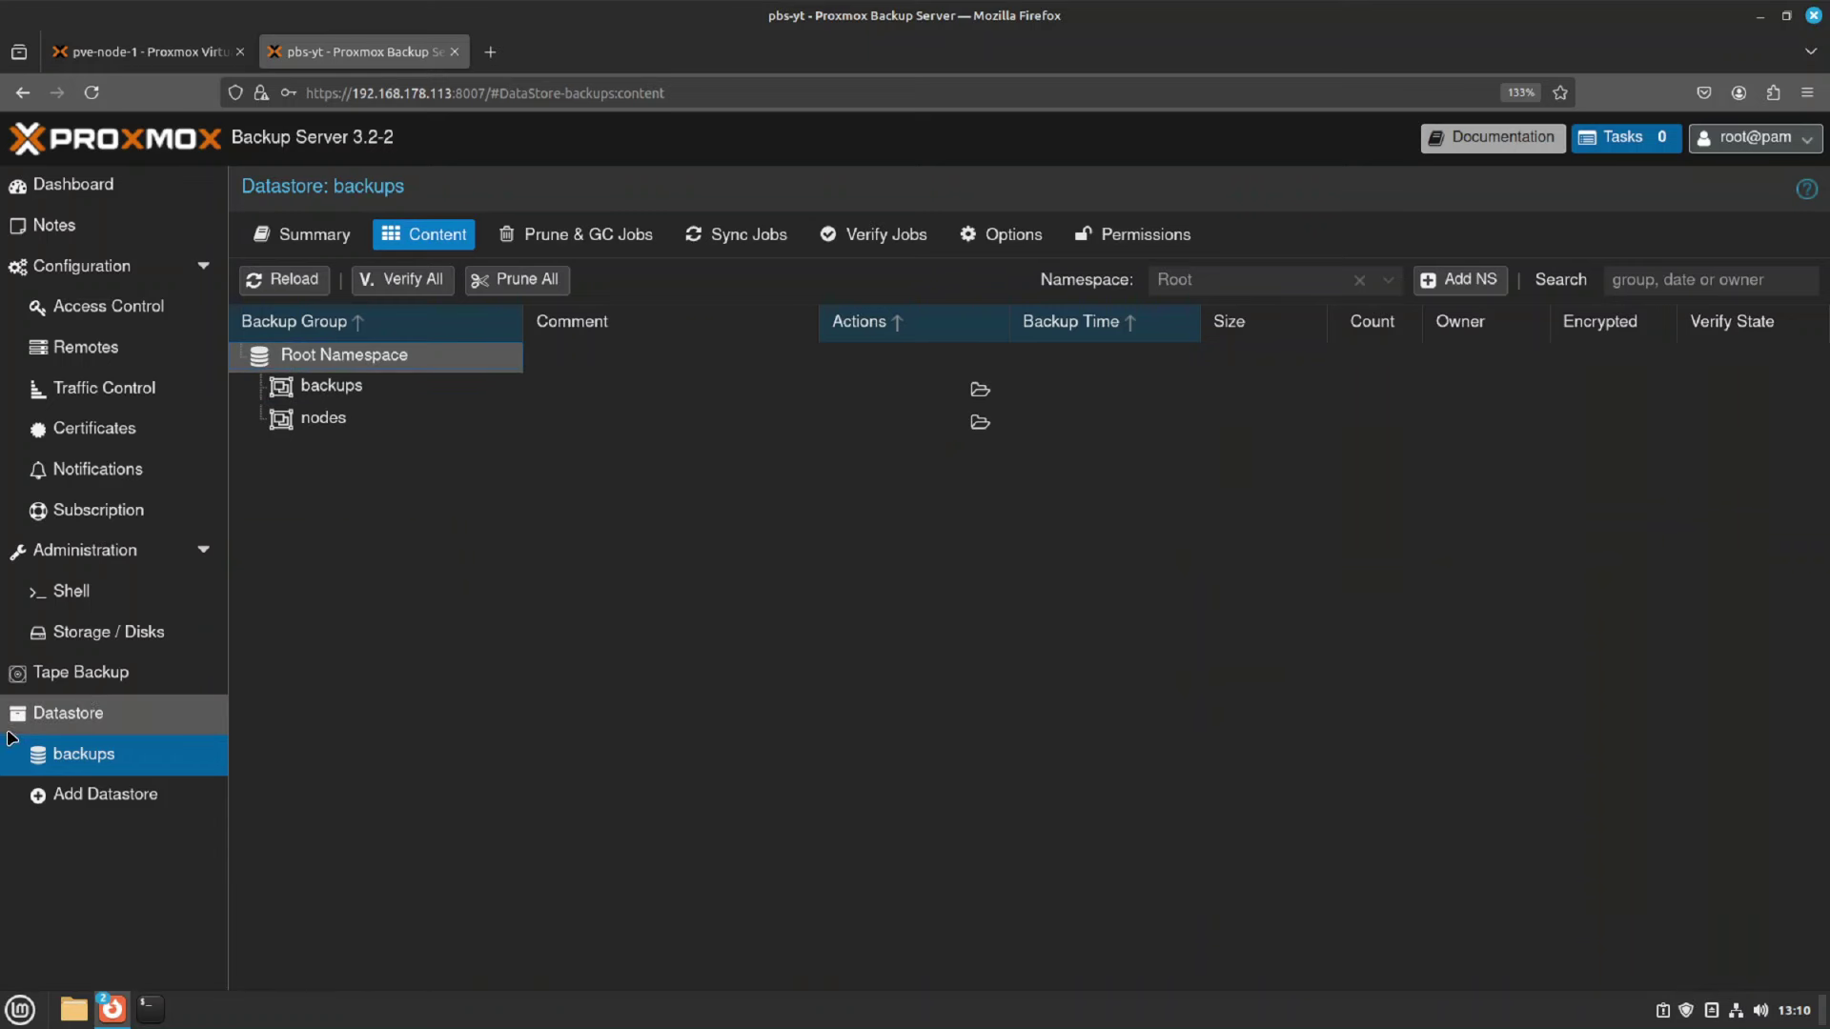
click(86, 678)
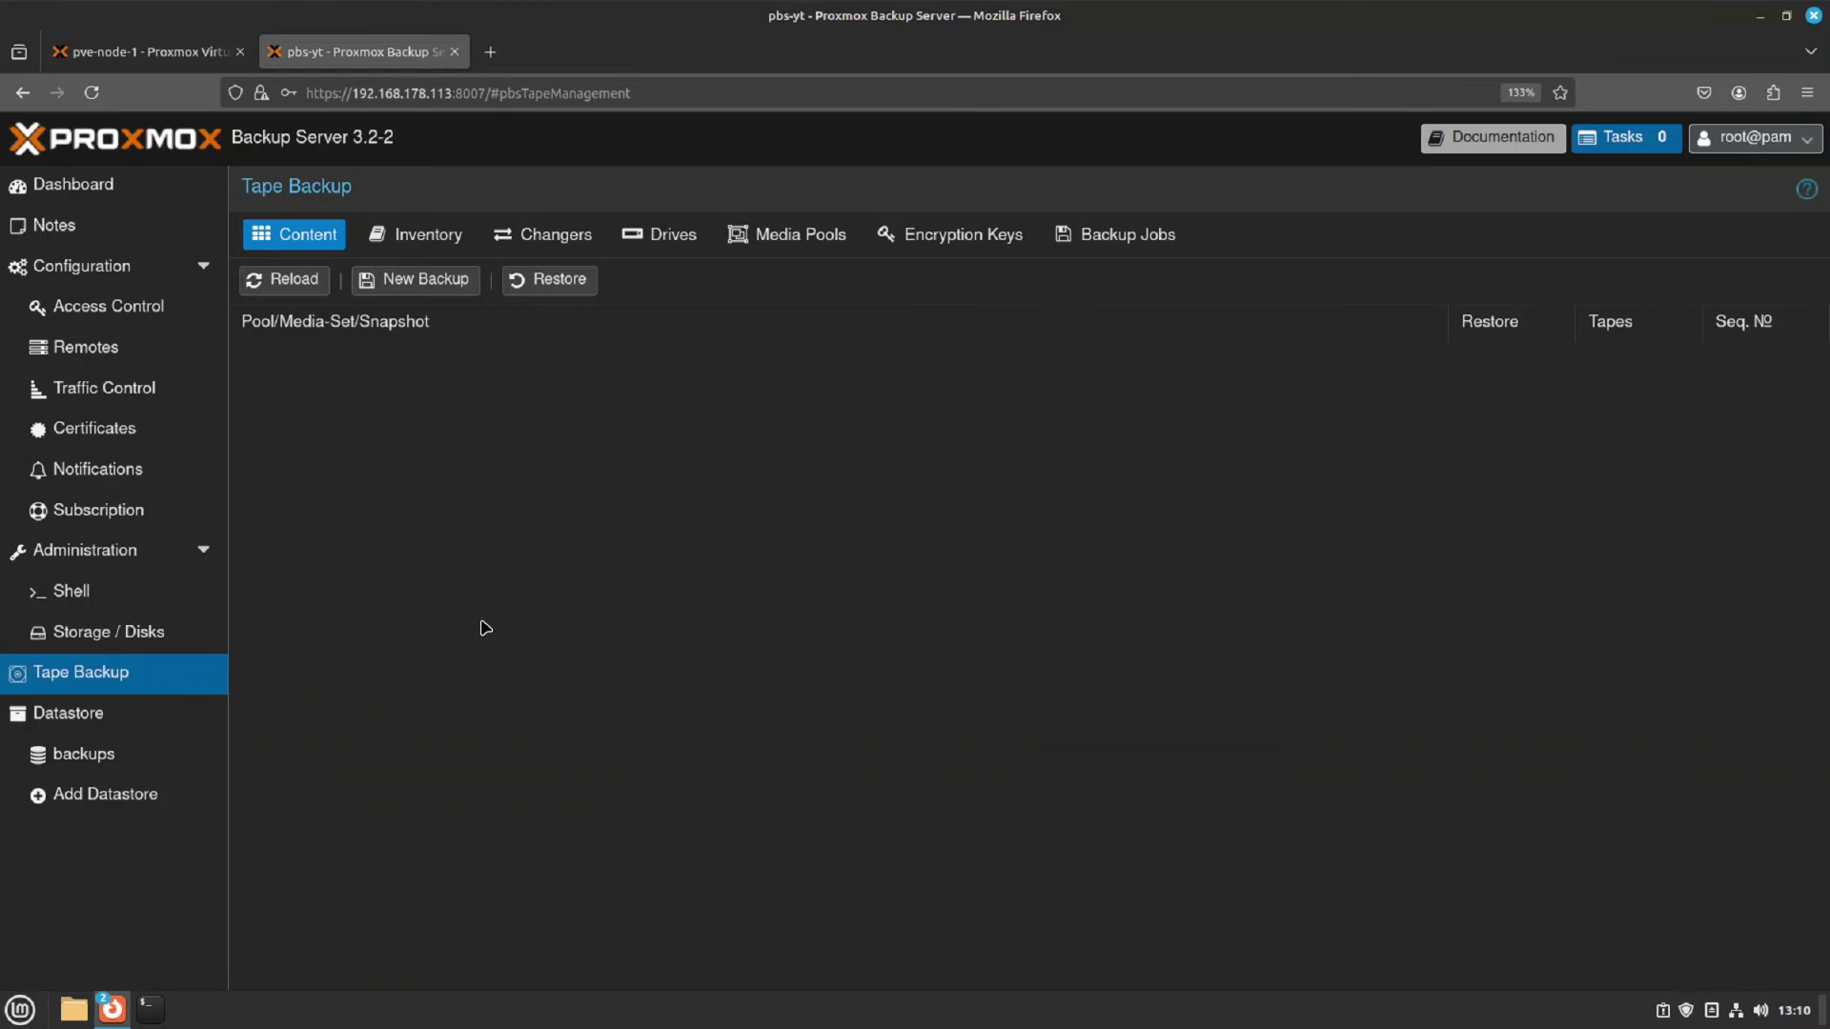
Switch to pve-node-1's shell in Proxmox Virtual Environment, open node-backup.sh in nano, and review its variables and backup command
click(143, 51)
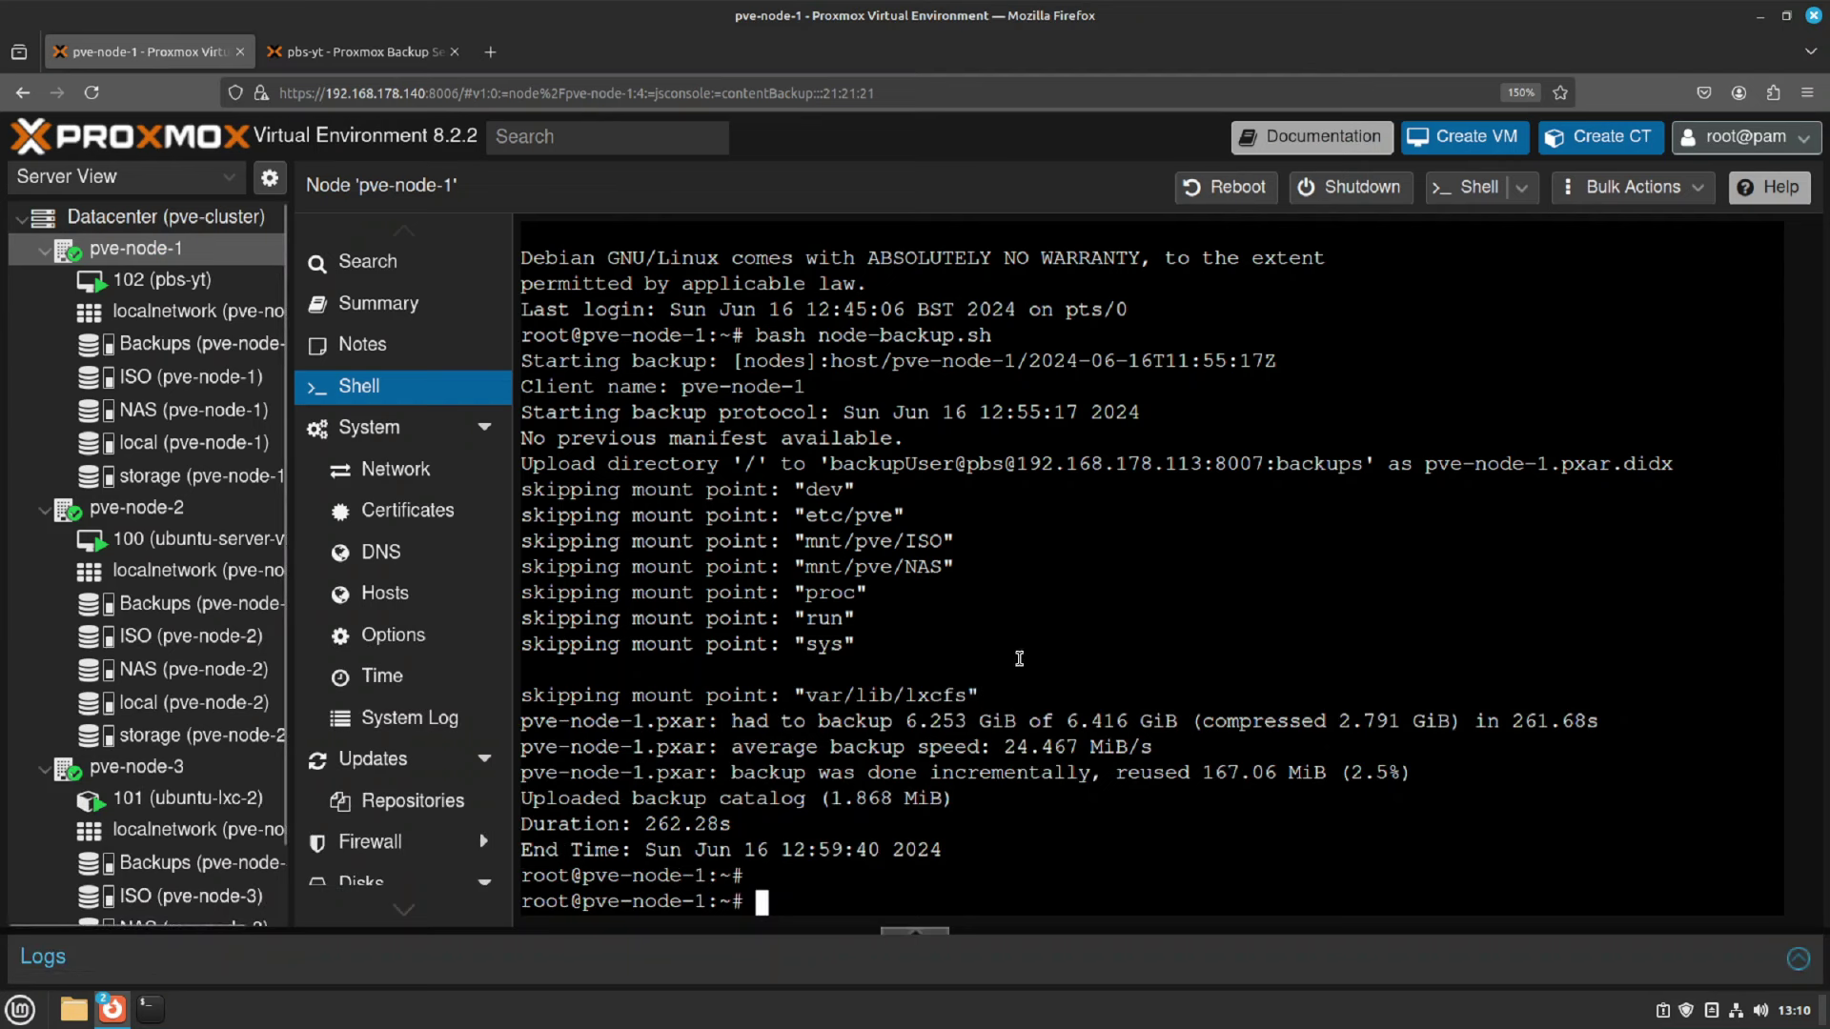
text(nano node-backup.sh)
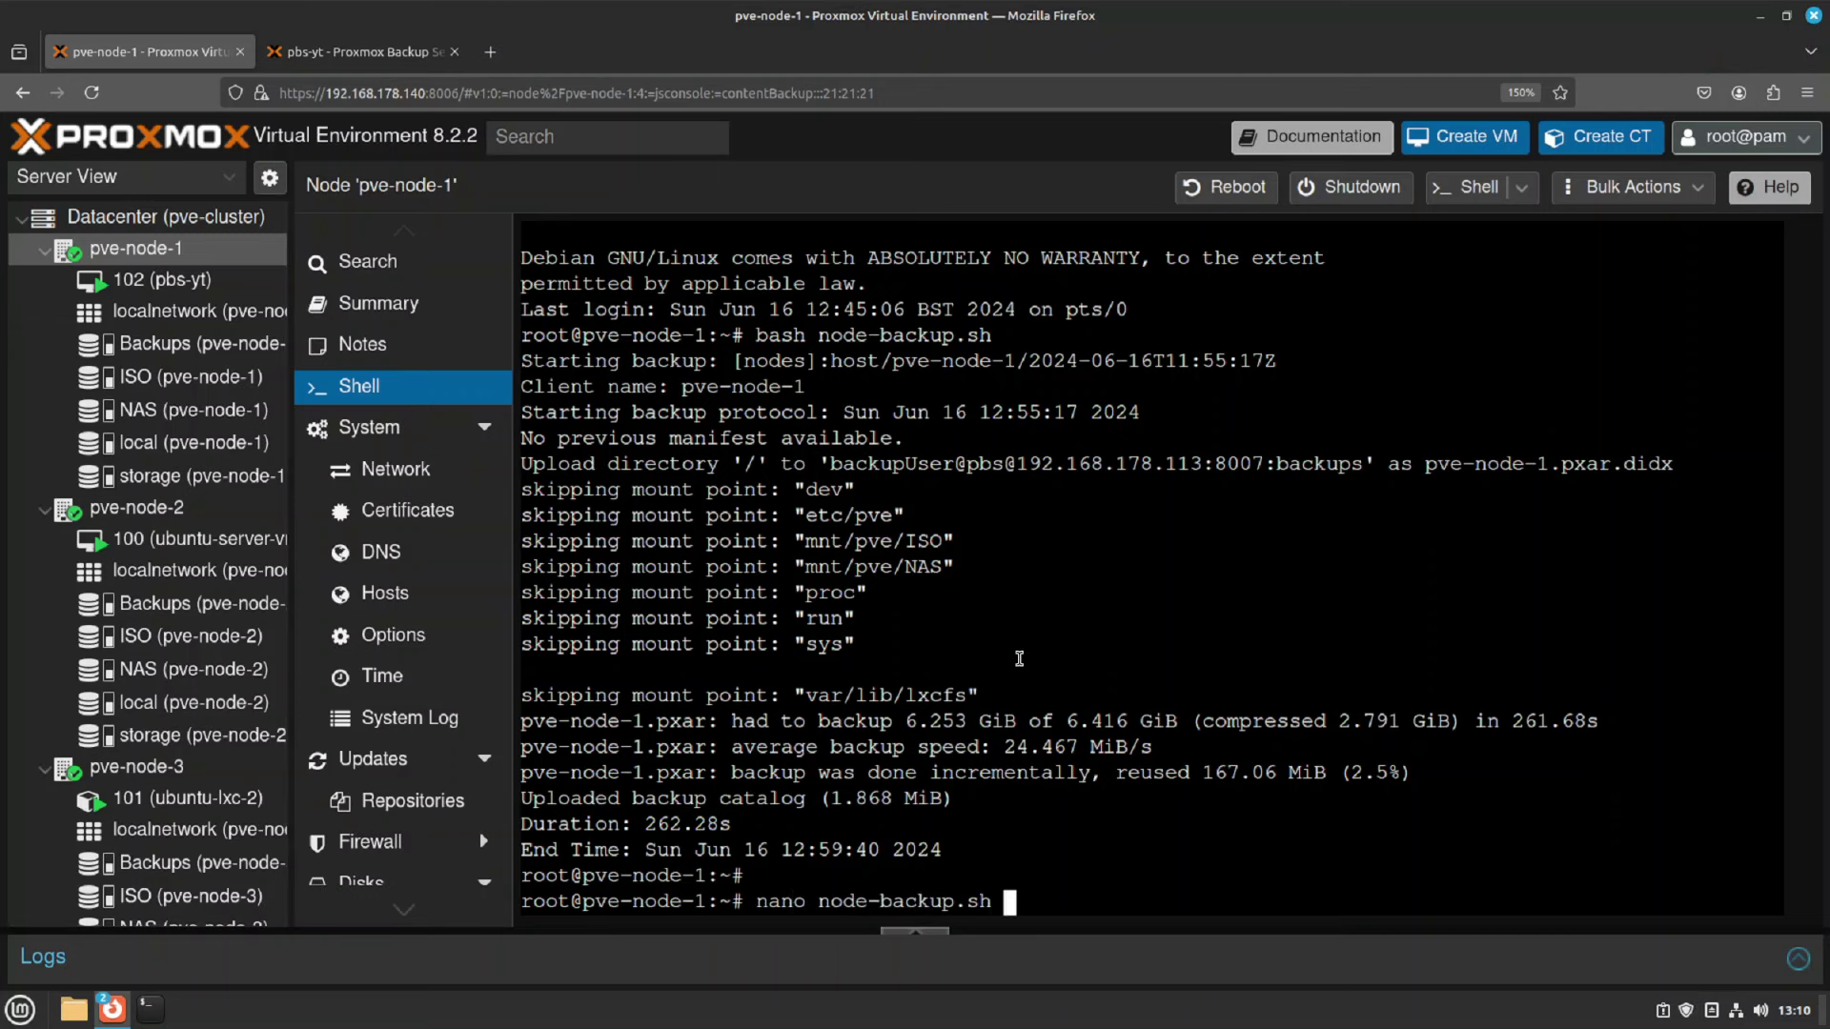
key(Return)
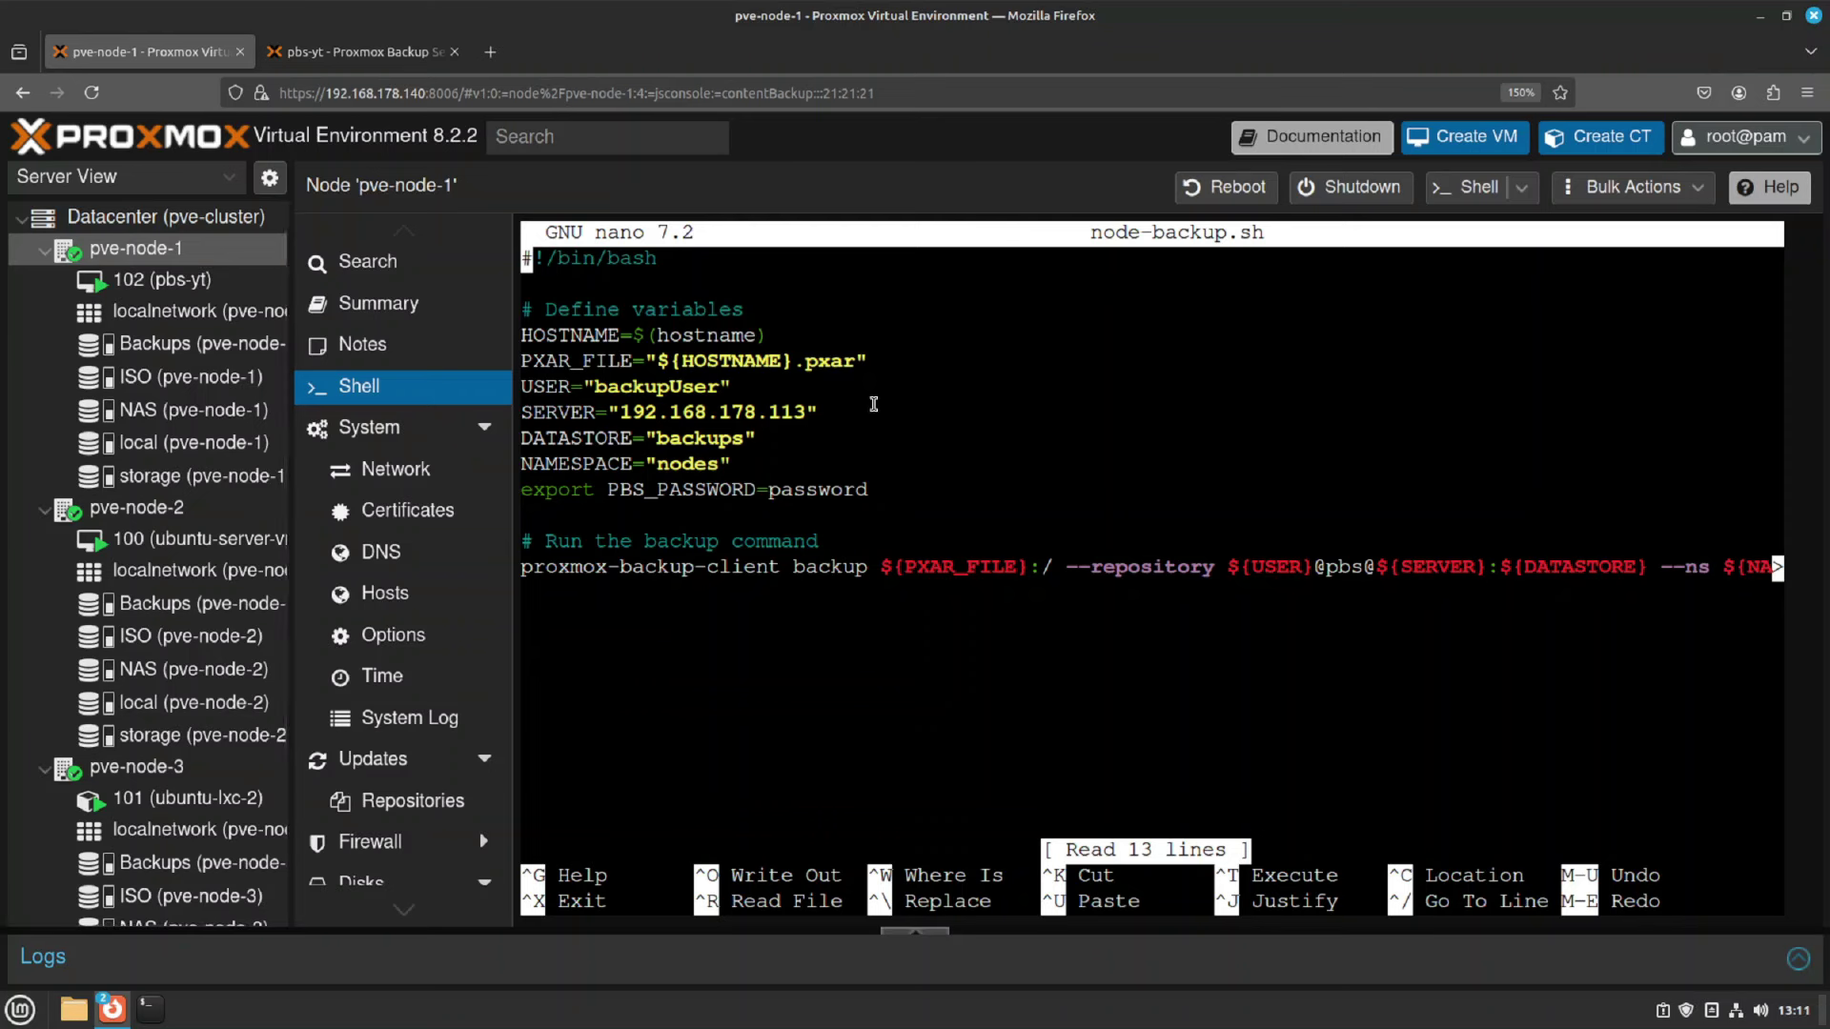
click(372, 57)
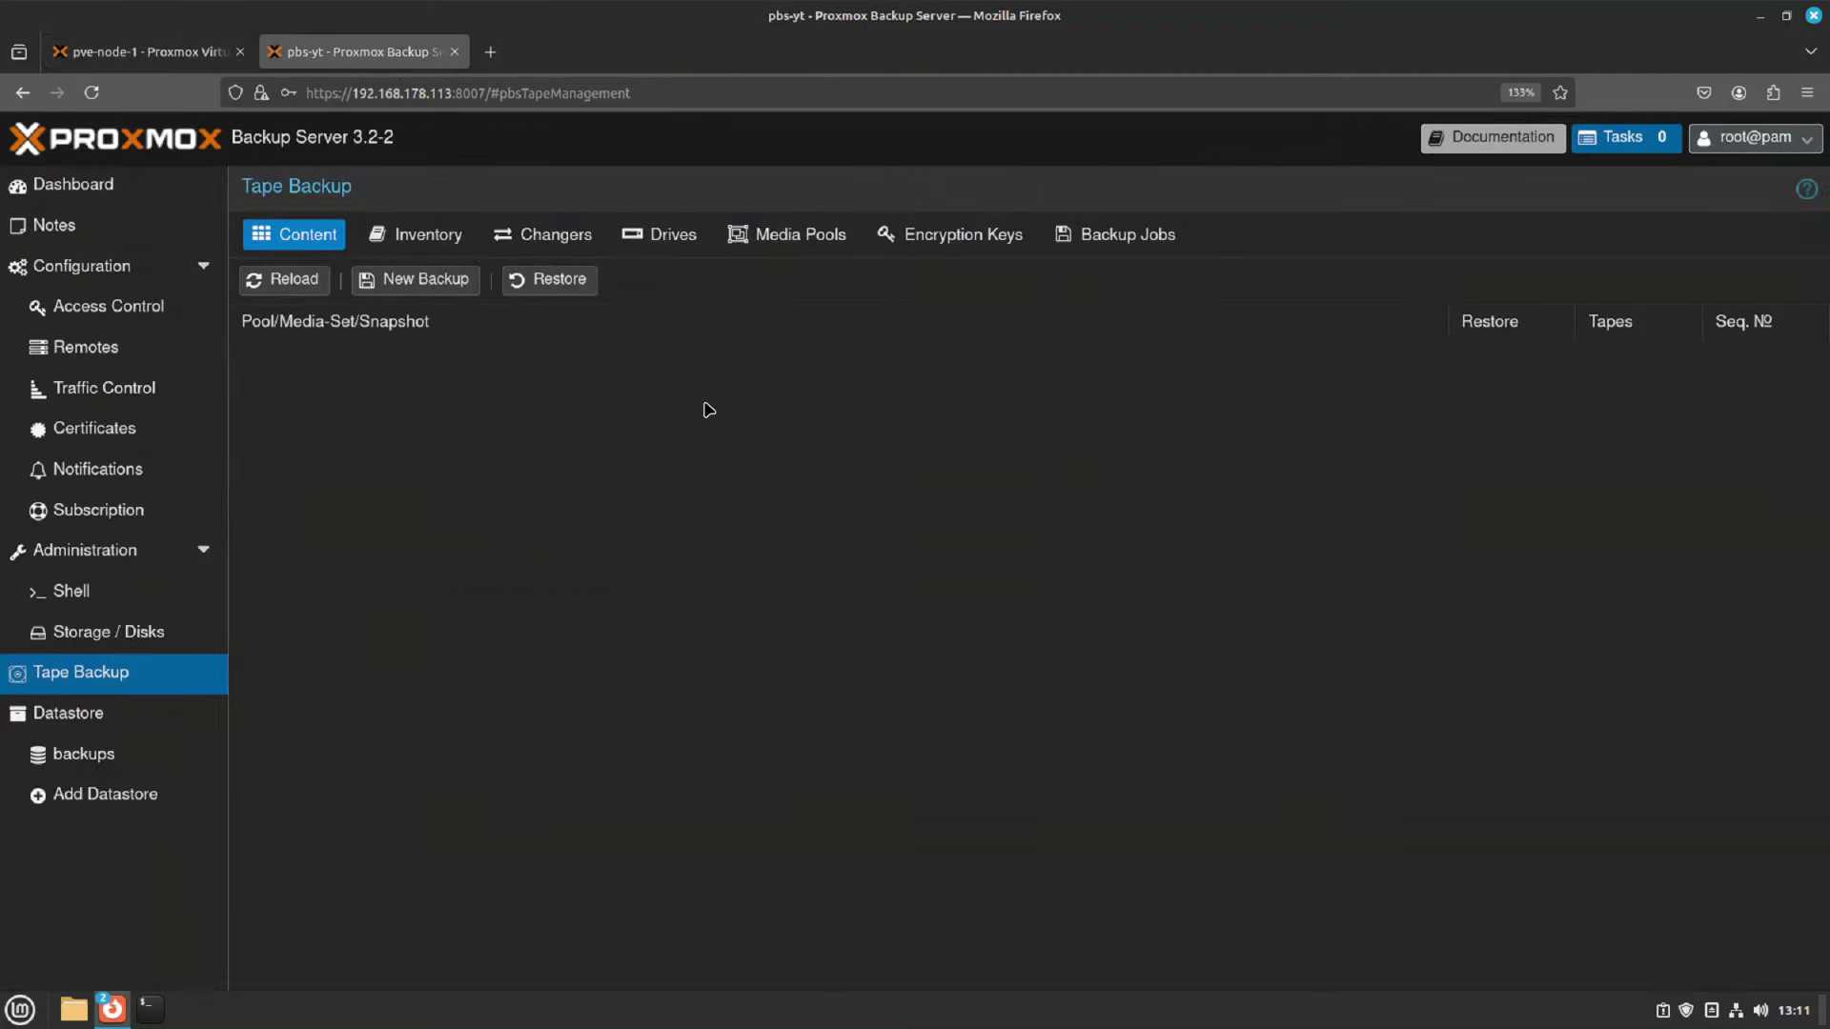
click(147, 51)
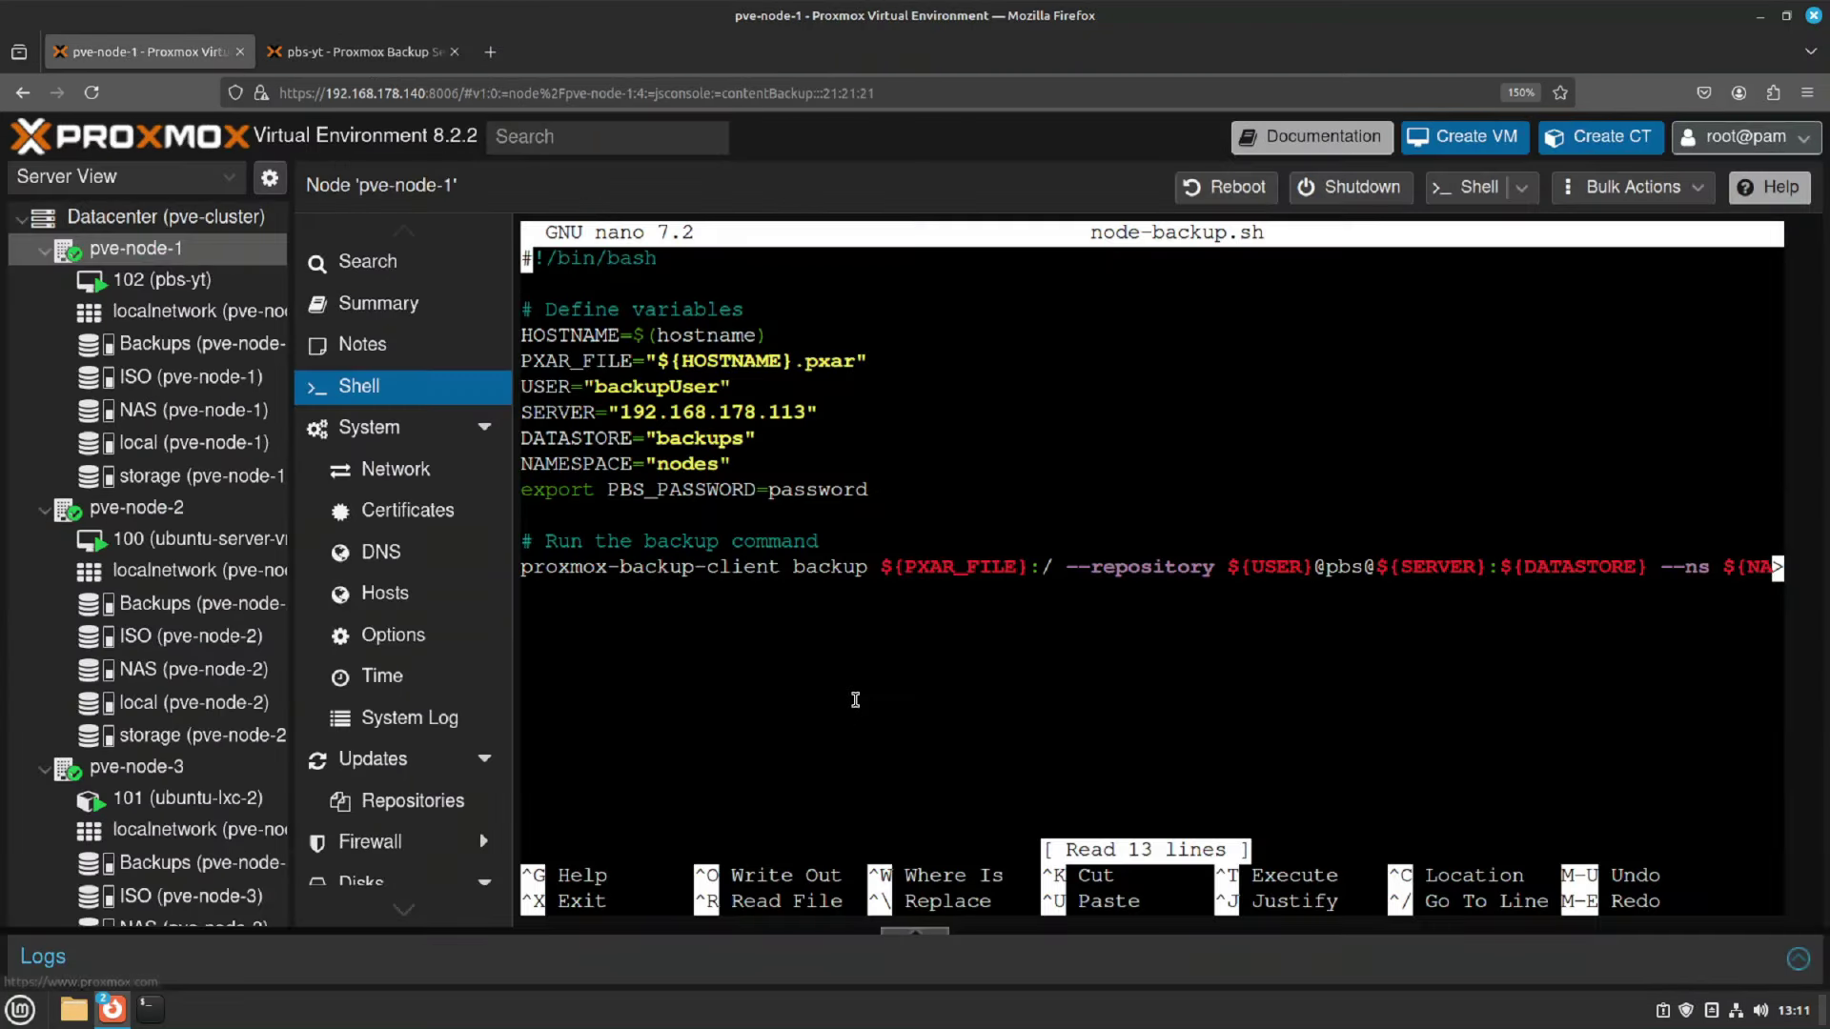
Exit nano and run node-backup.sh with bash on pve-node-1 to start another host backup
key(ctrl+x)
text(bash node-backup.sh)
key(Return)
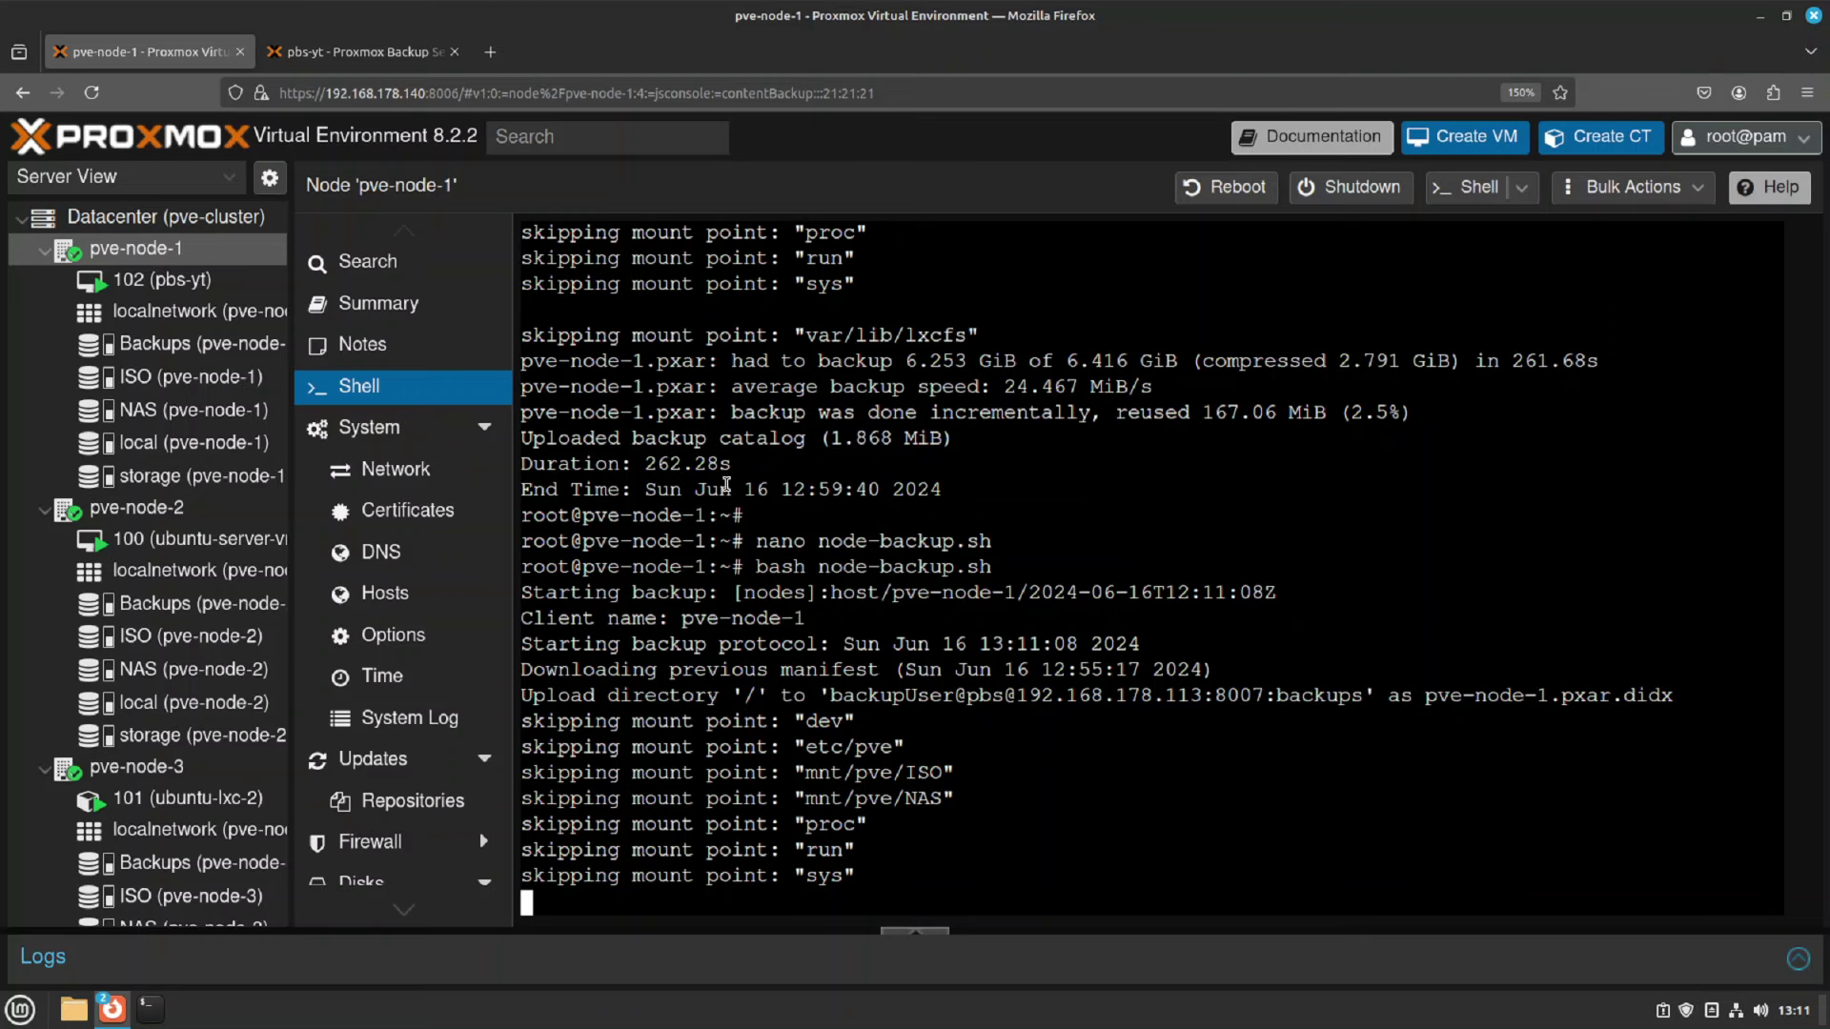
In Proxmox Backup Server, inspect the ct/101 and vm/100 snapshots, the files in the 12:44:24 snapshot, and the garbage collection job's status
click(362, 52)
click(416, 235)
click(100, 756)
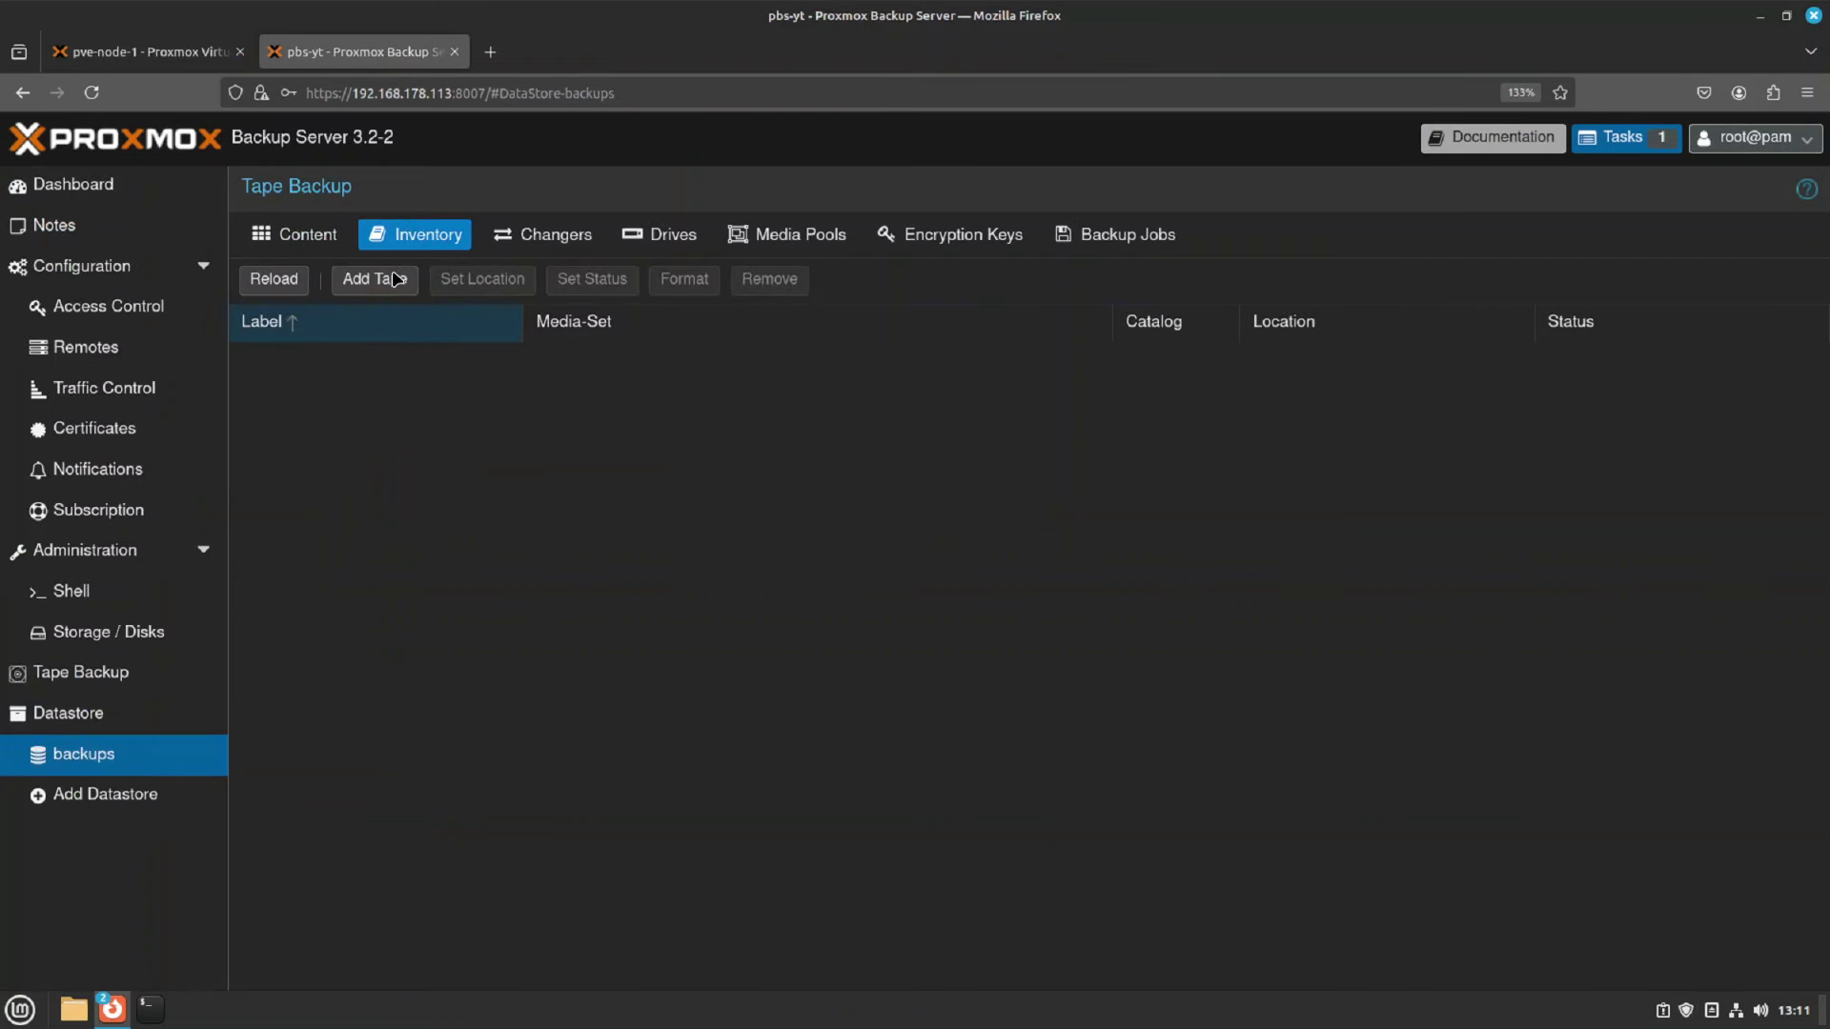
double_click(286, 386)
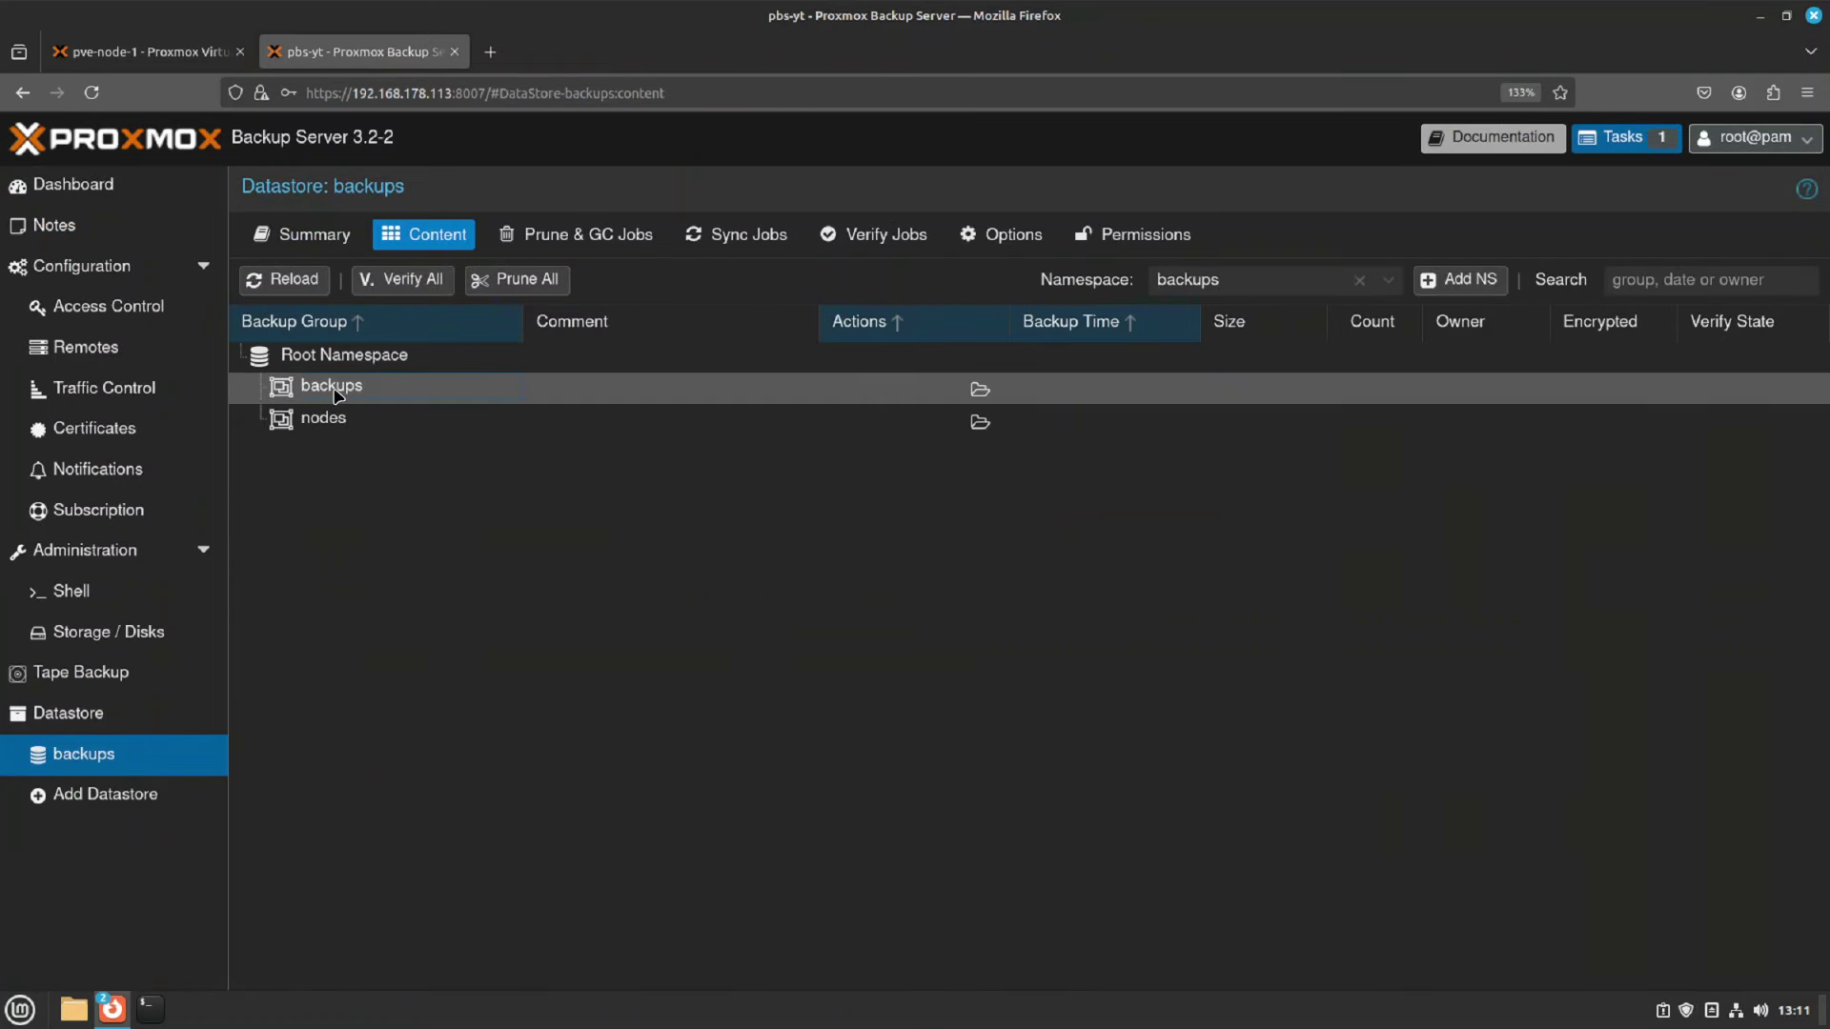
click(258, 421)
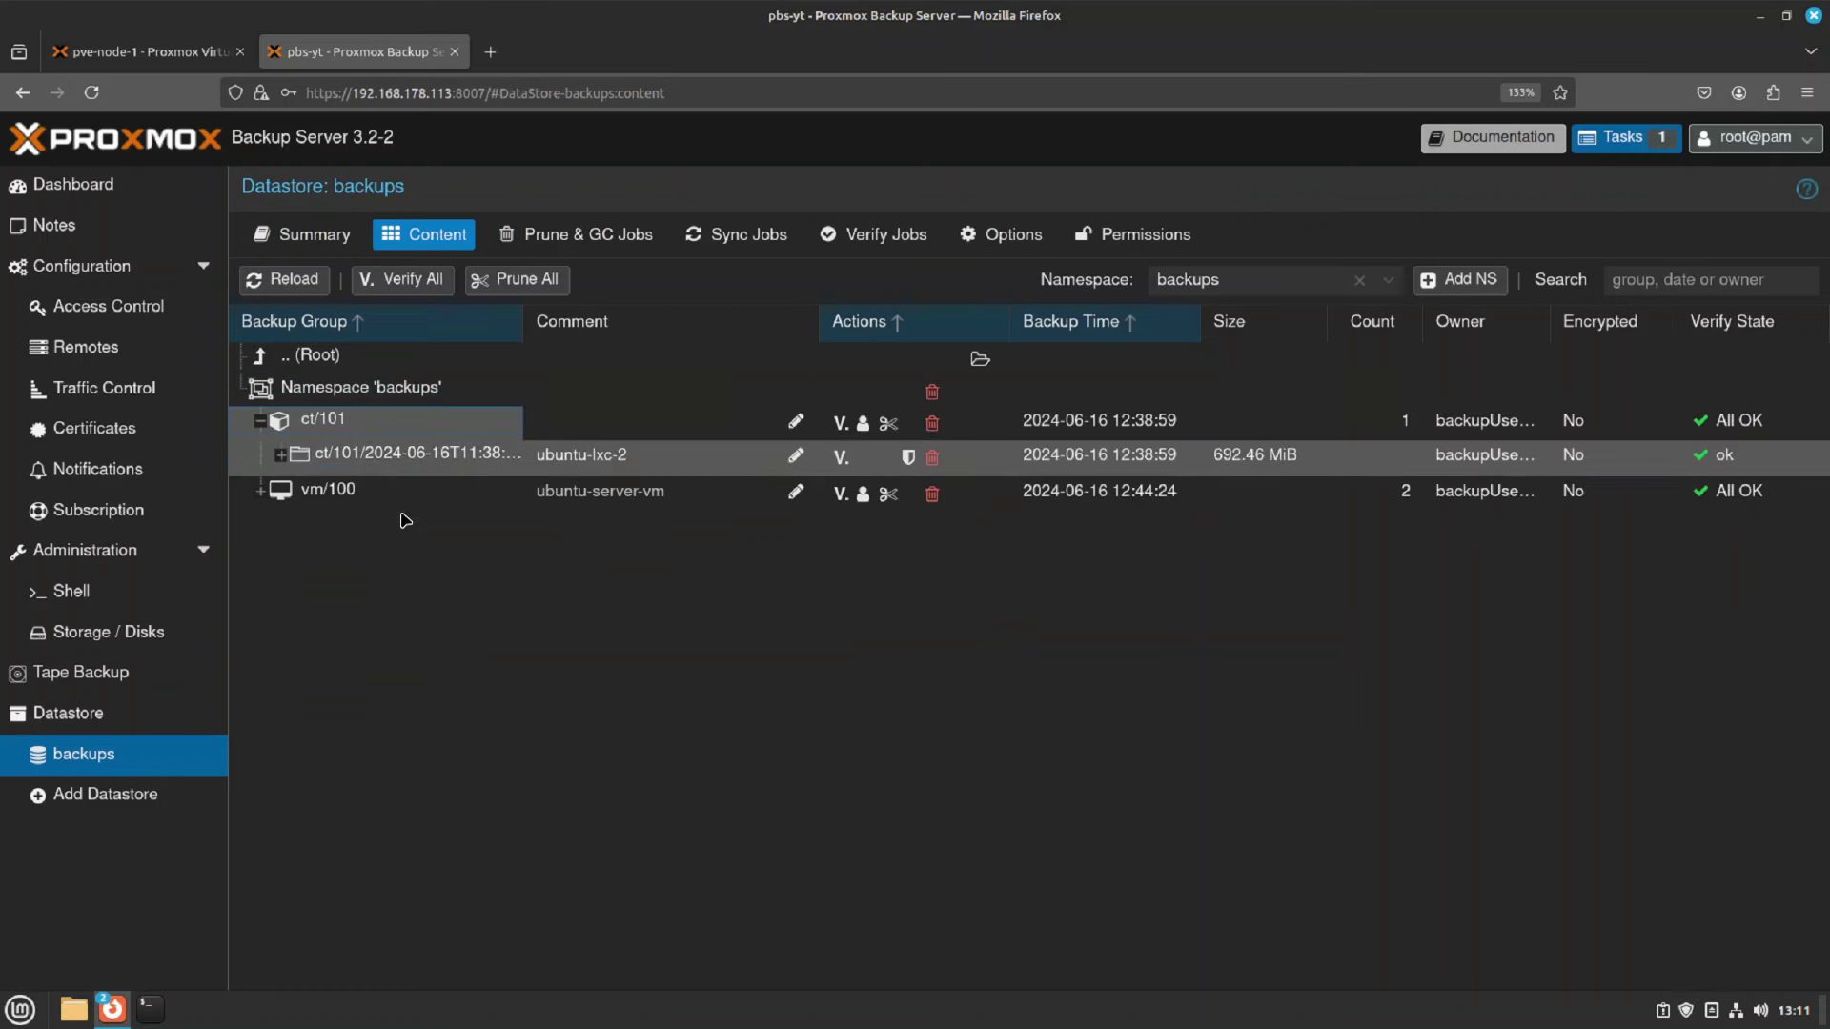
click(259, 491)
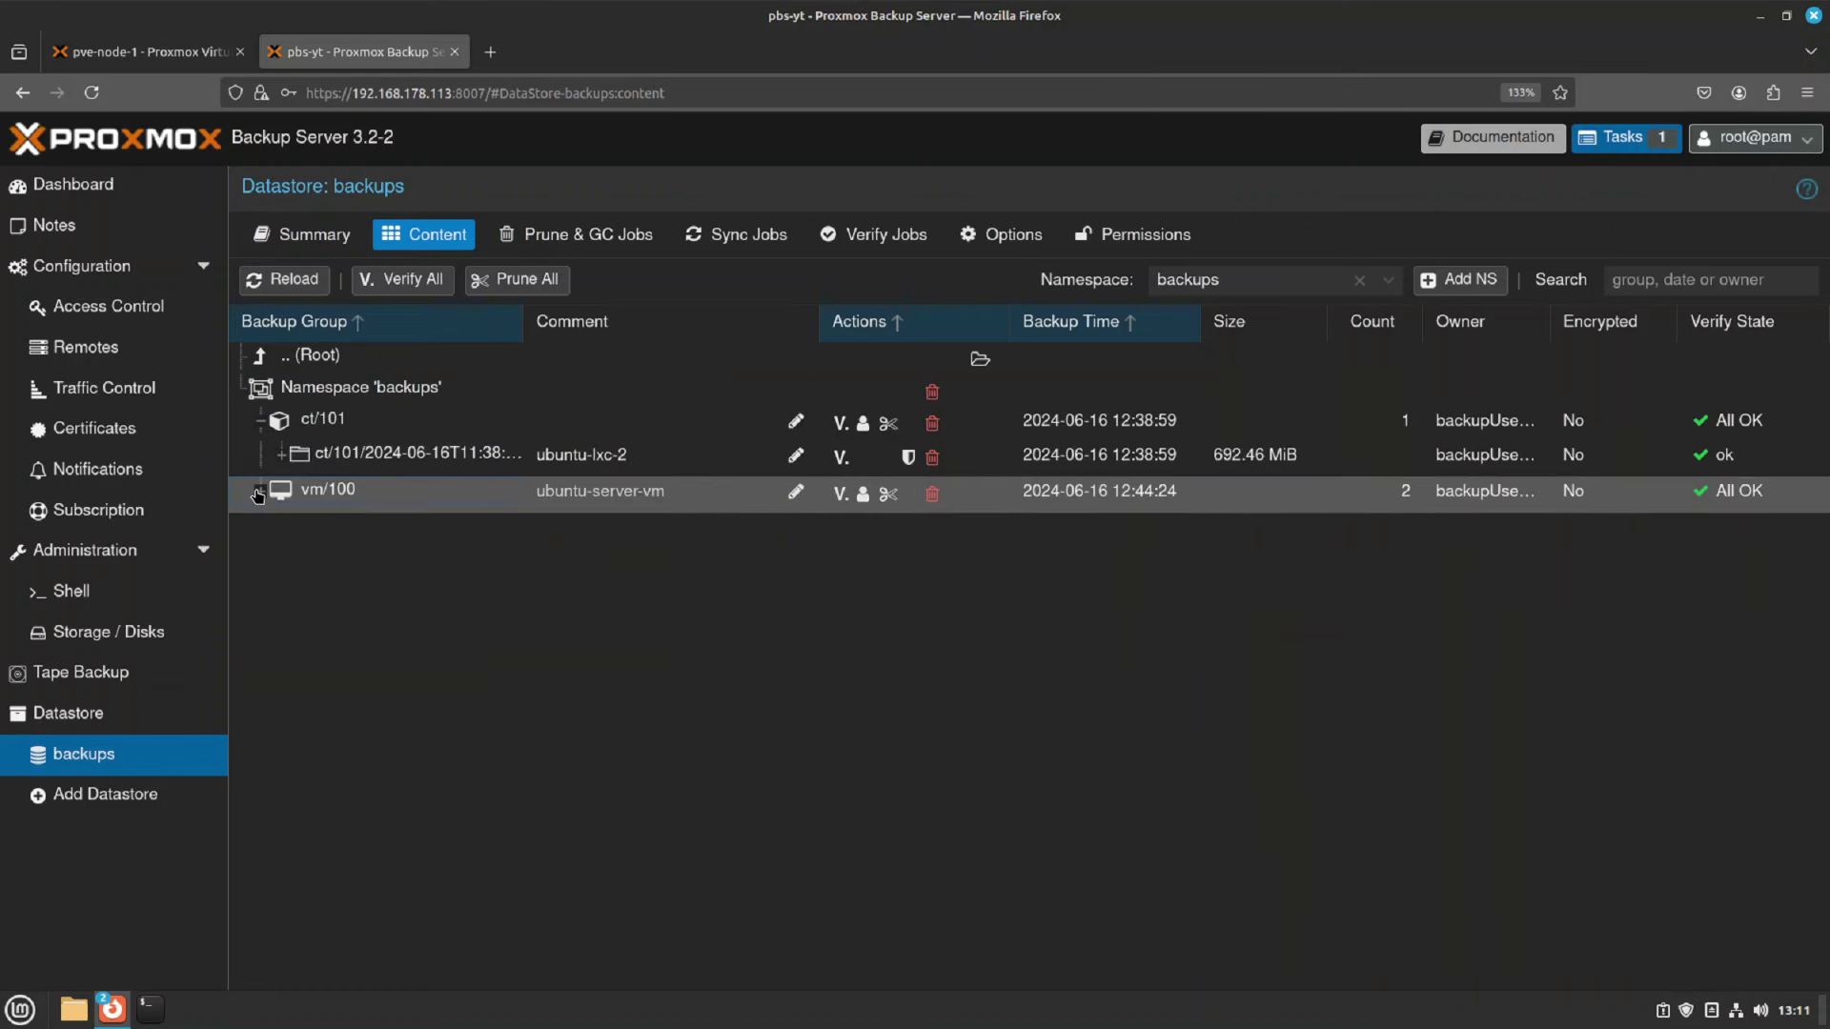
click(281, 563)
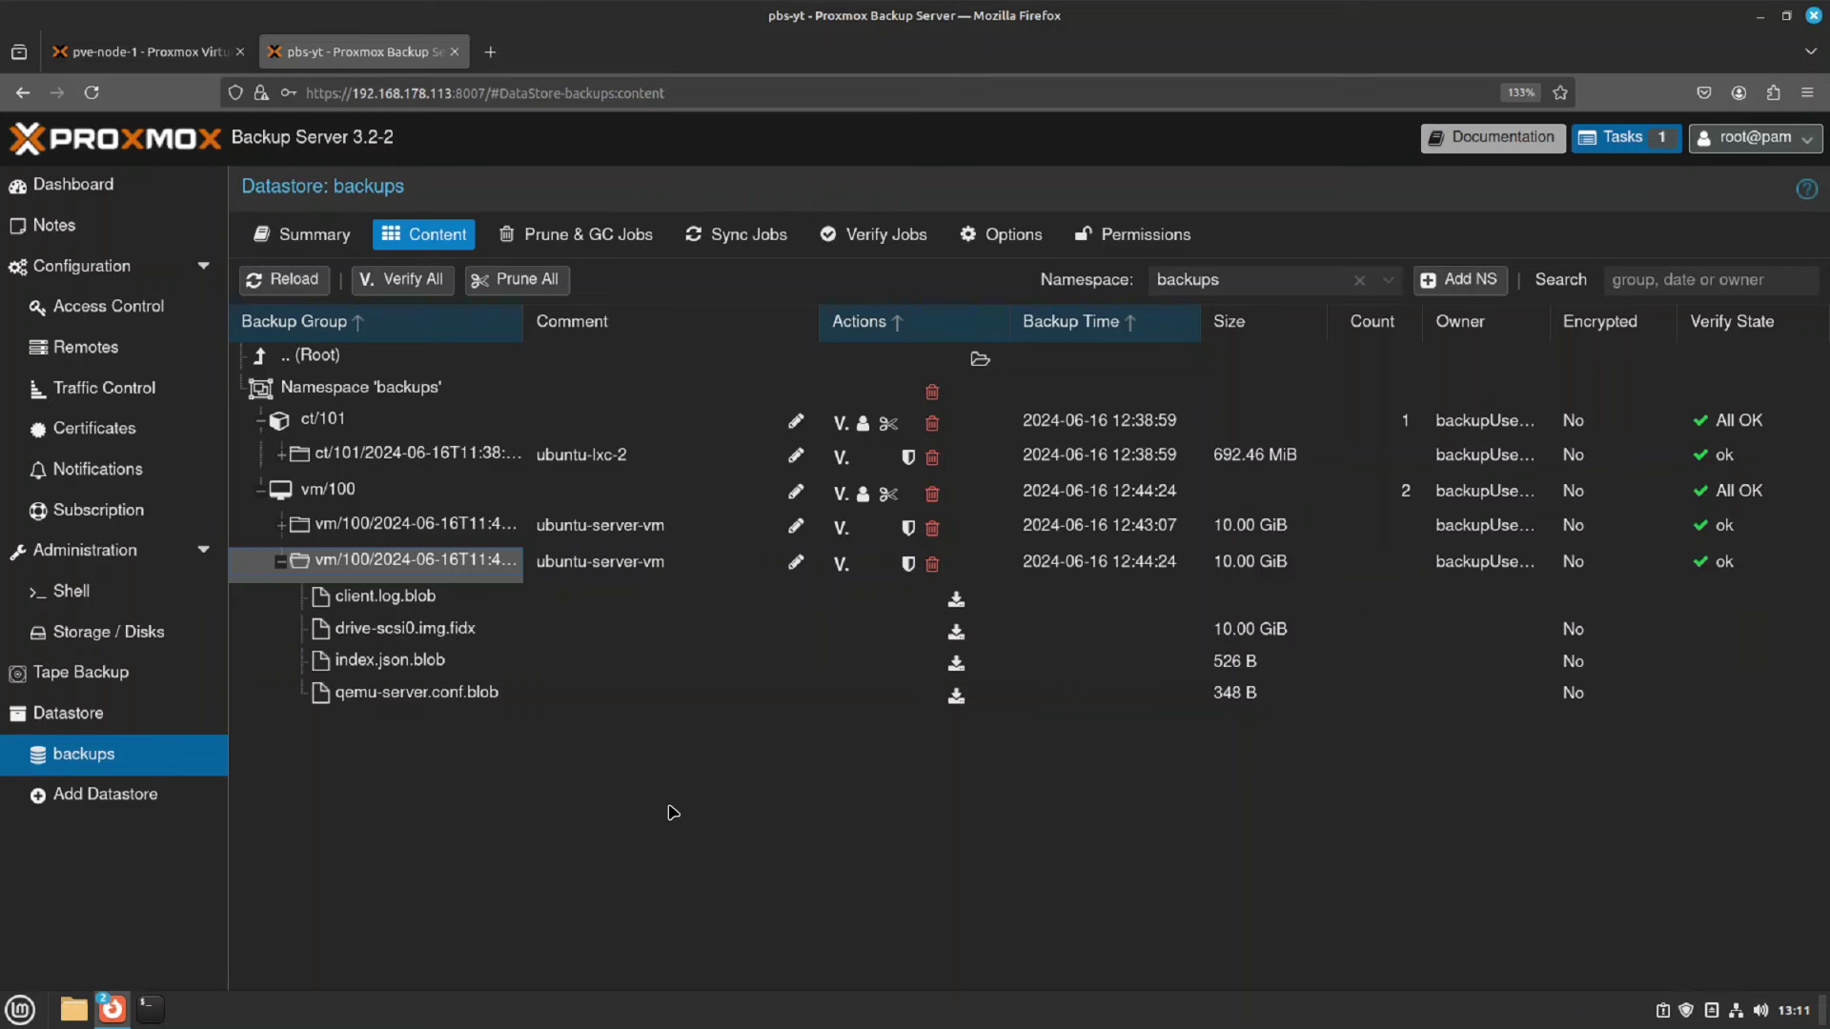
click(520, 240)
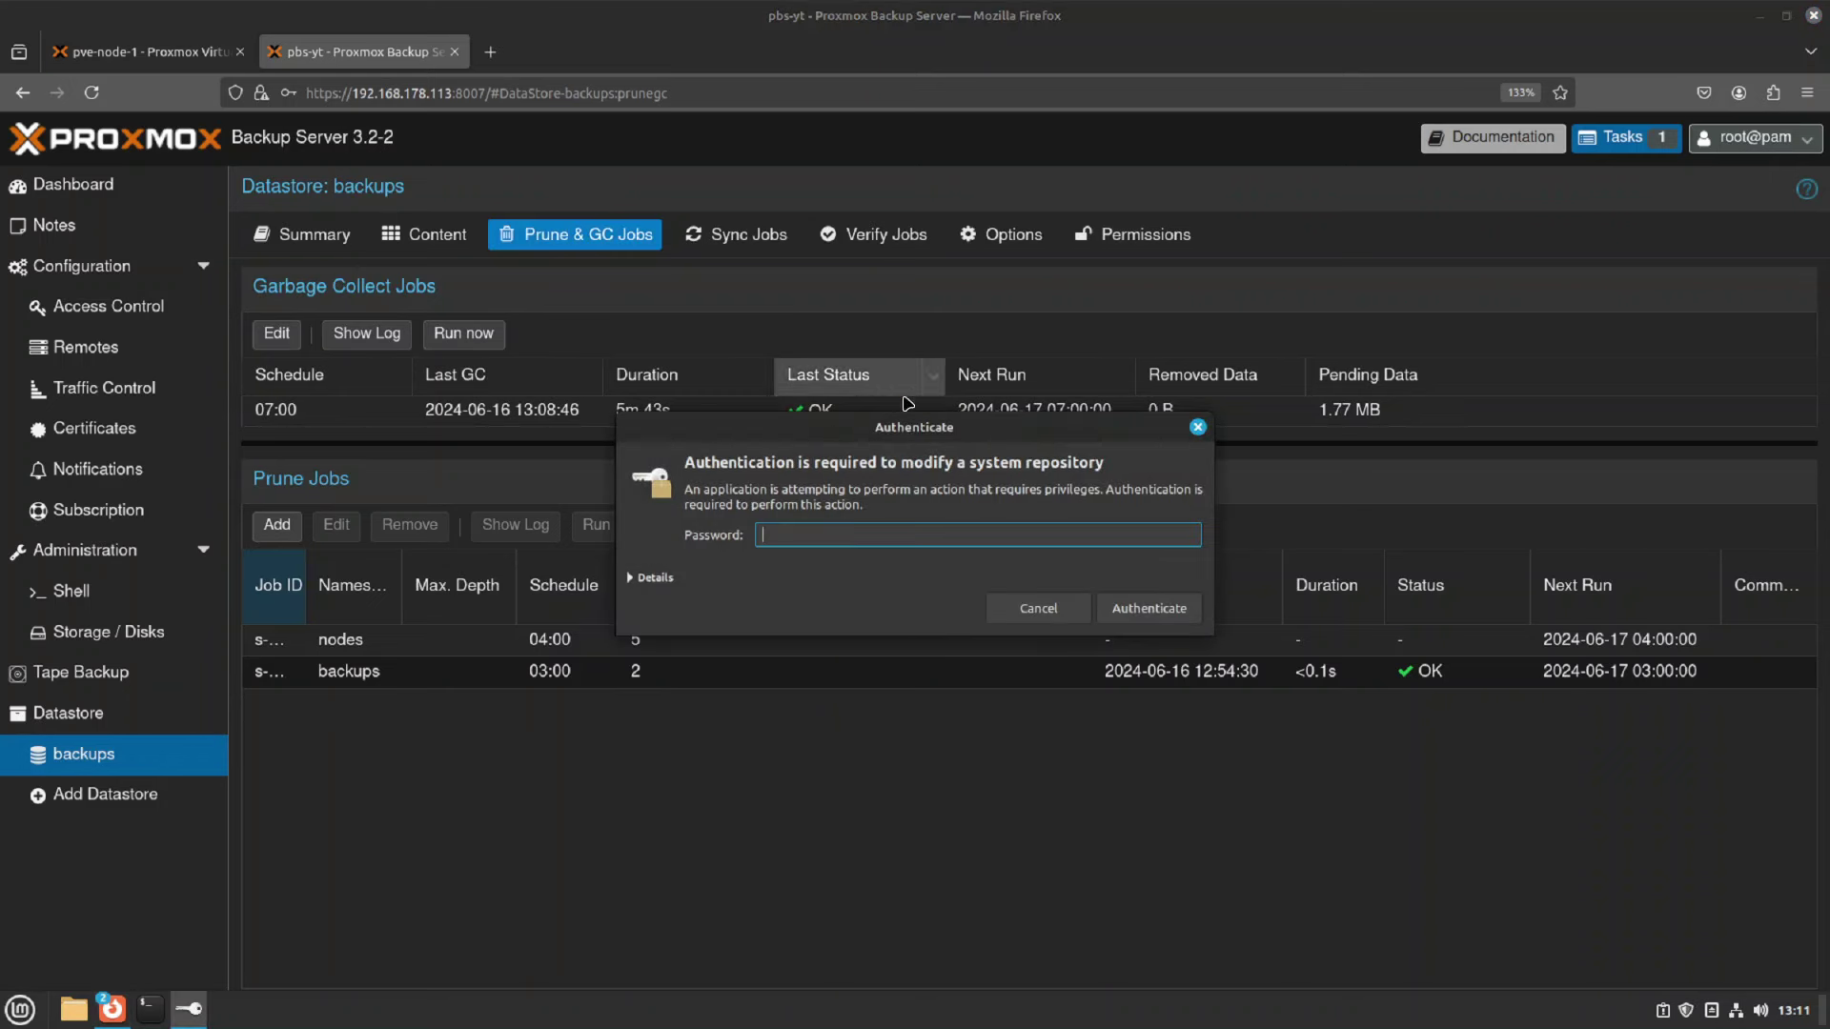
Authorize the system repository modification with the account password
text(••••)
key(Return)
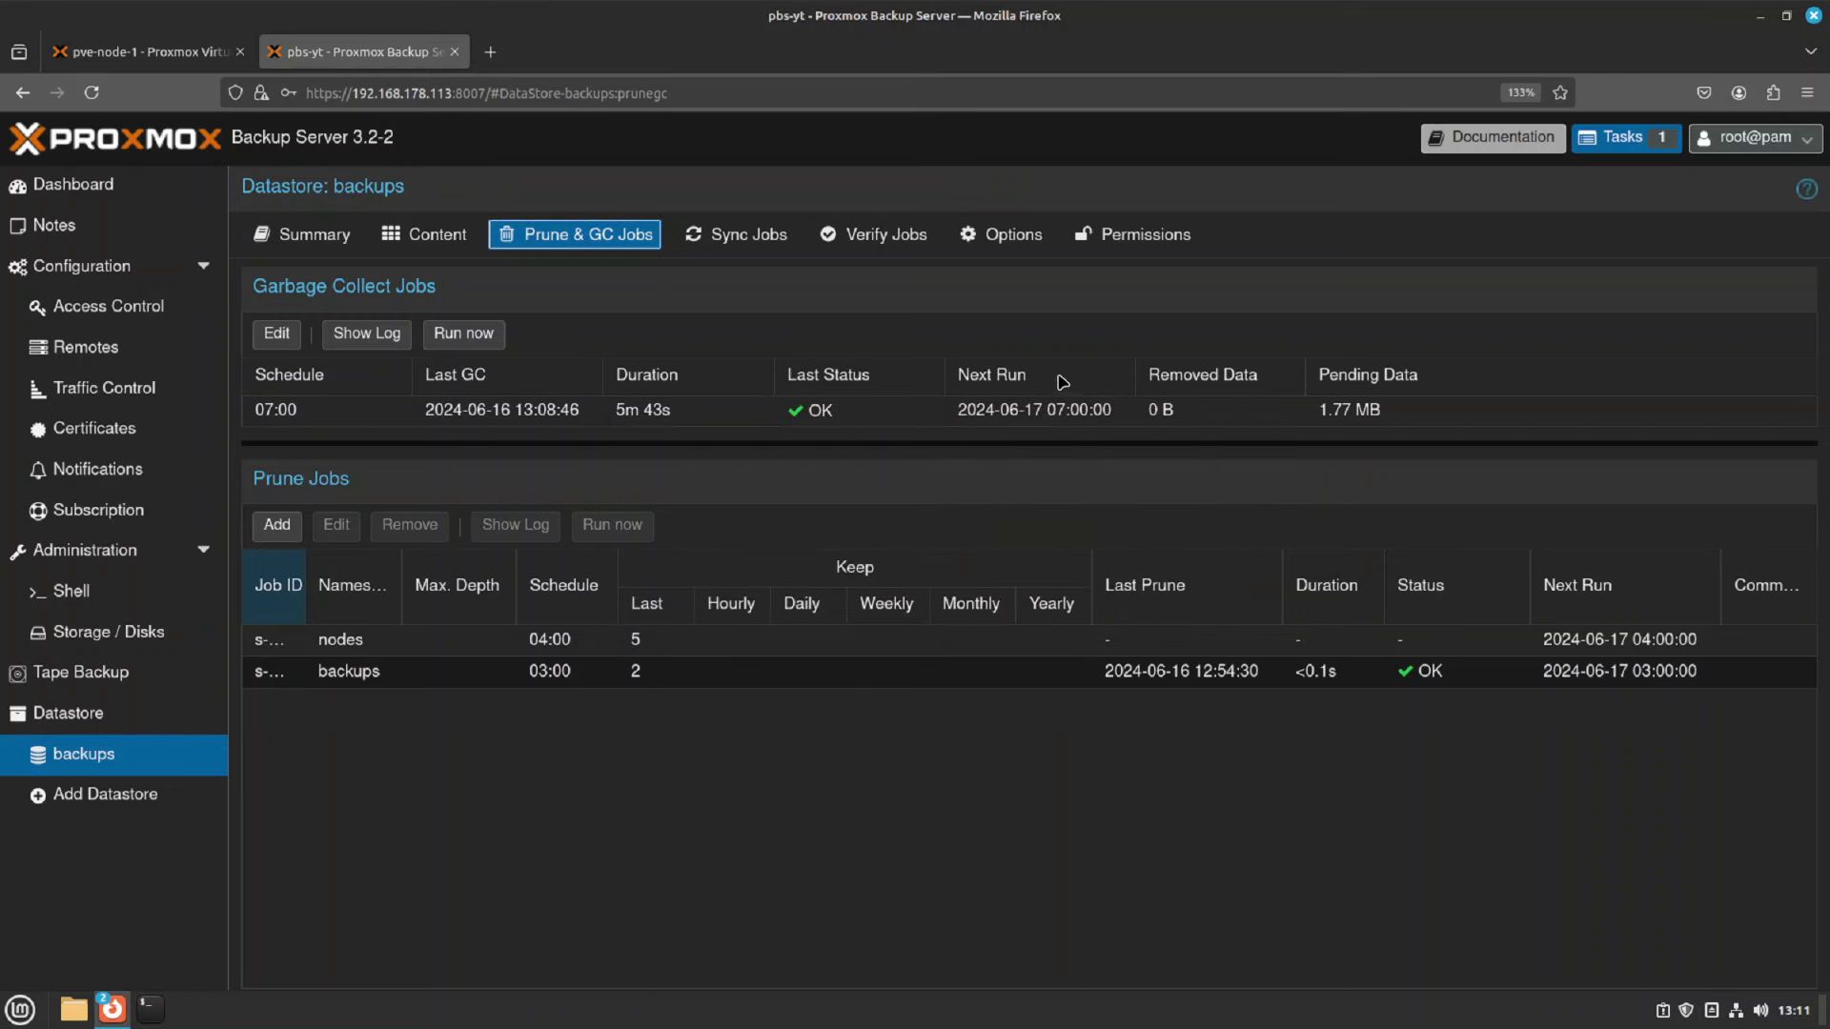
Switch to pve-node-1's shell in Proxmox Virtual Environment and highlight the backup size, speed and reuse lines in the finished backup's output
click(229, 59)
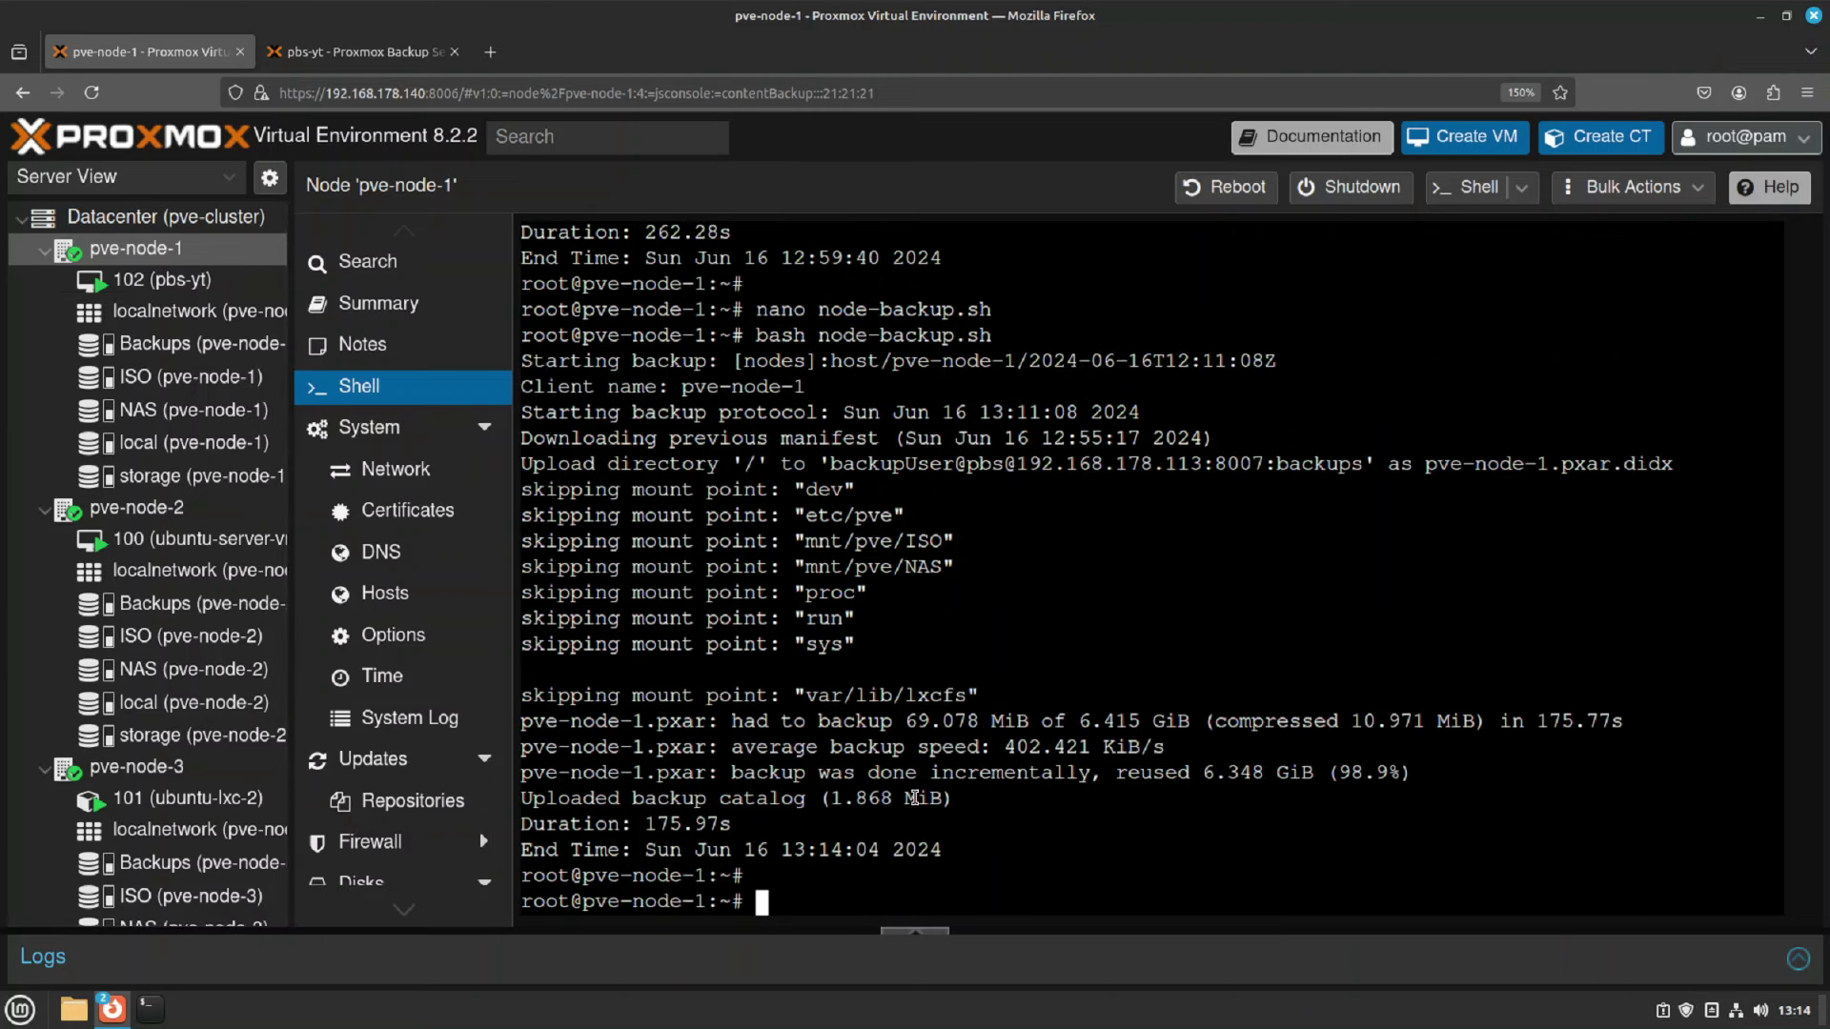
drag(886, 721, 1164, 772)
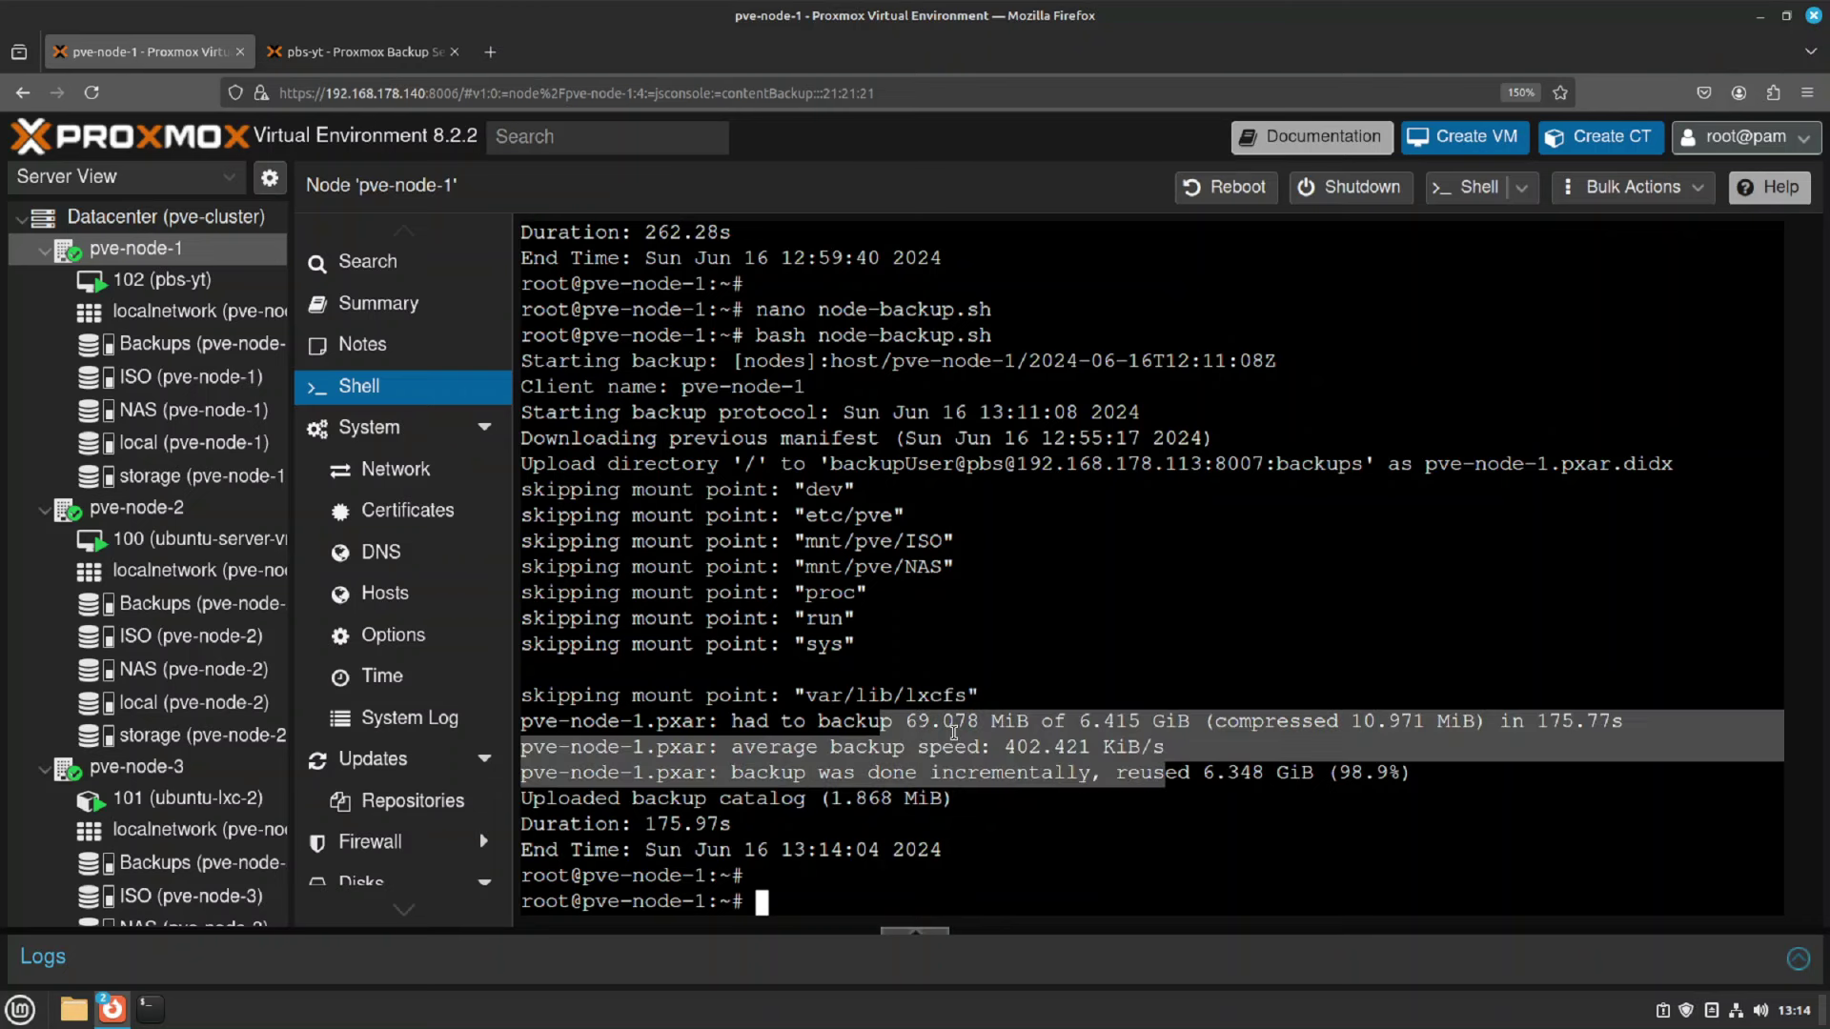
In Proxmox Backup Server, show the backups datastore's nodes namespace and expand host/pve-node-1 and its 13:11:08 snapshot
click(358, 65)
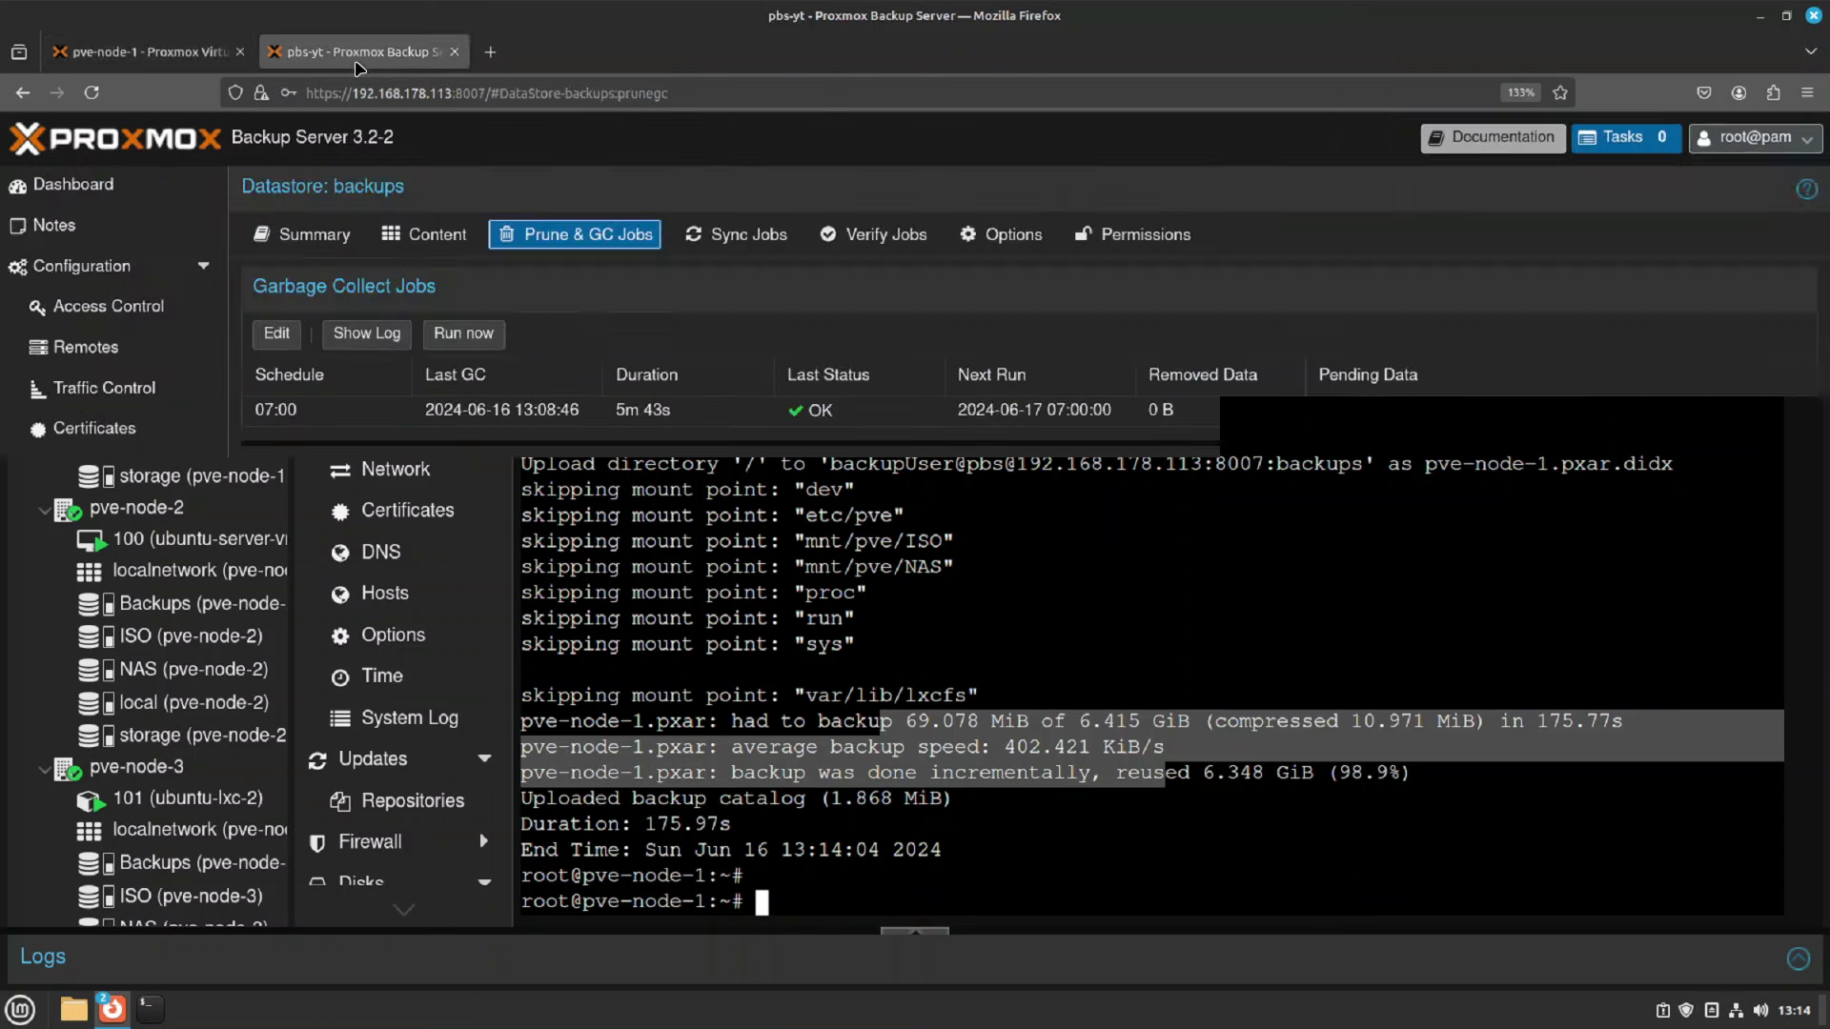
click(458, 237)
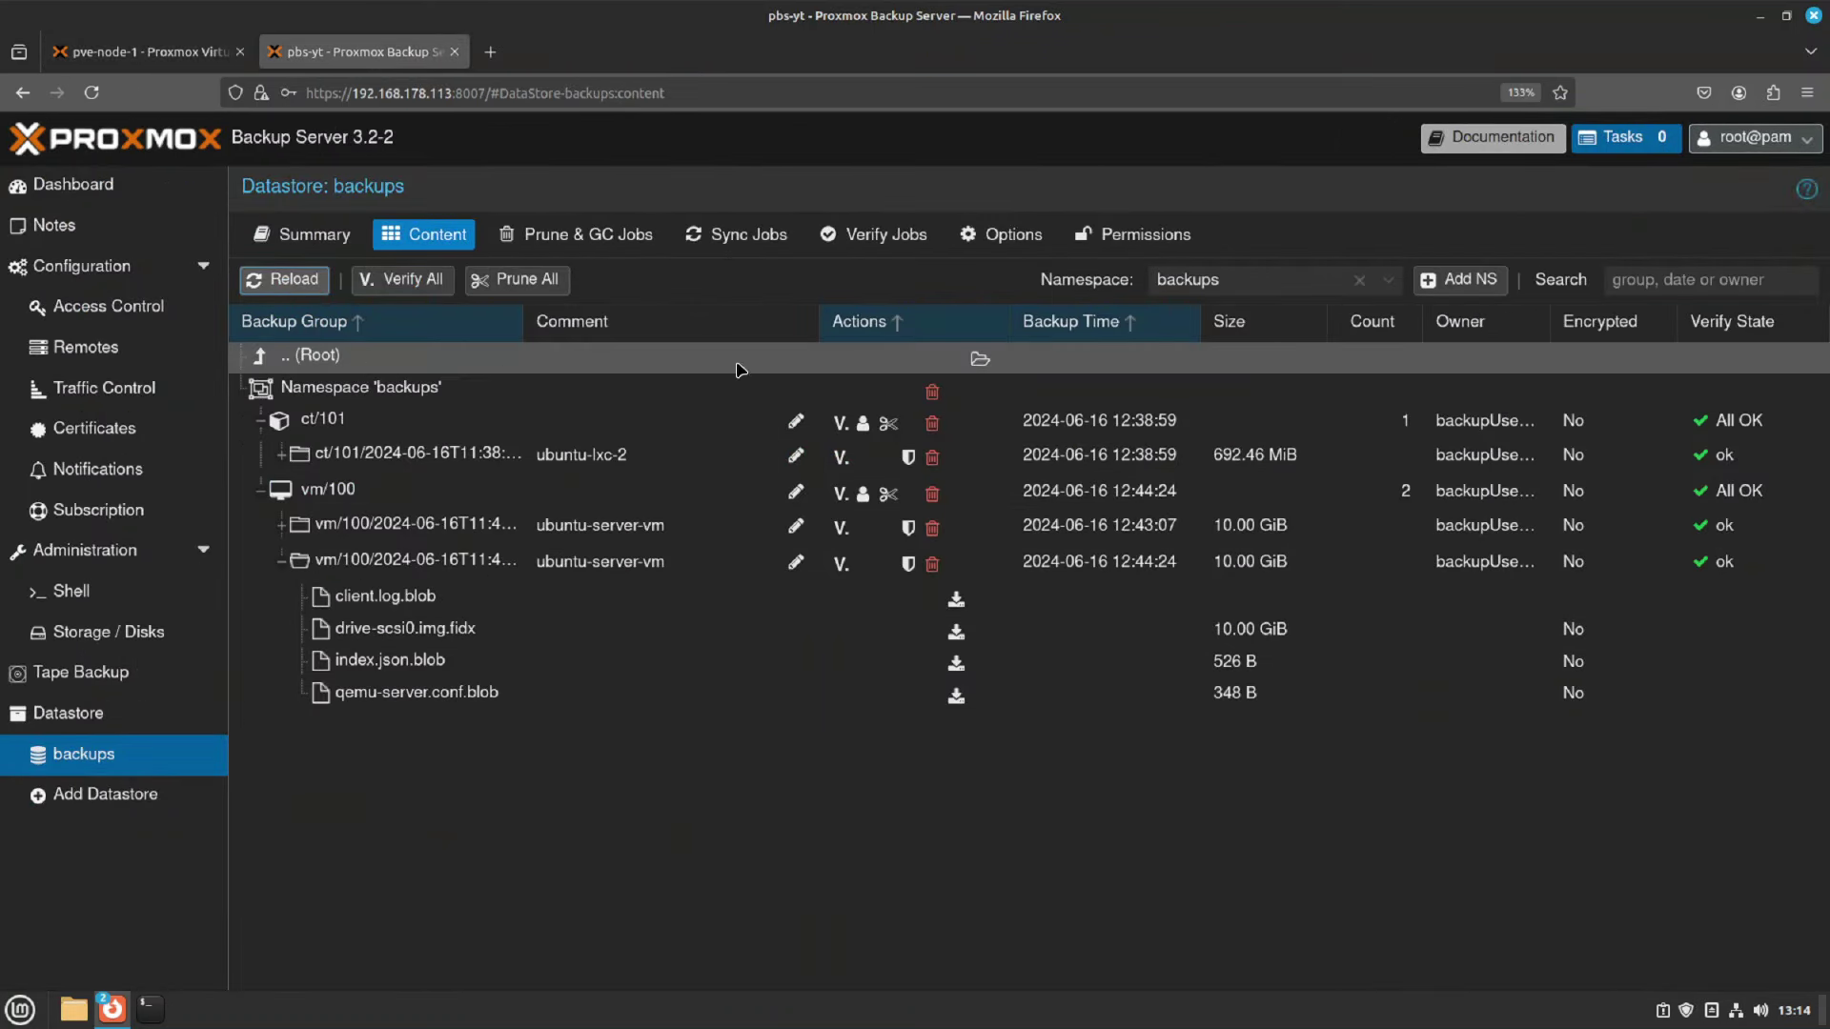
click(1358, 280)
click(1203, 343)
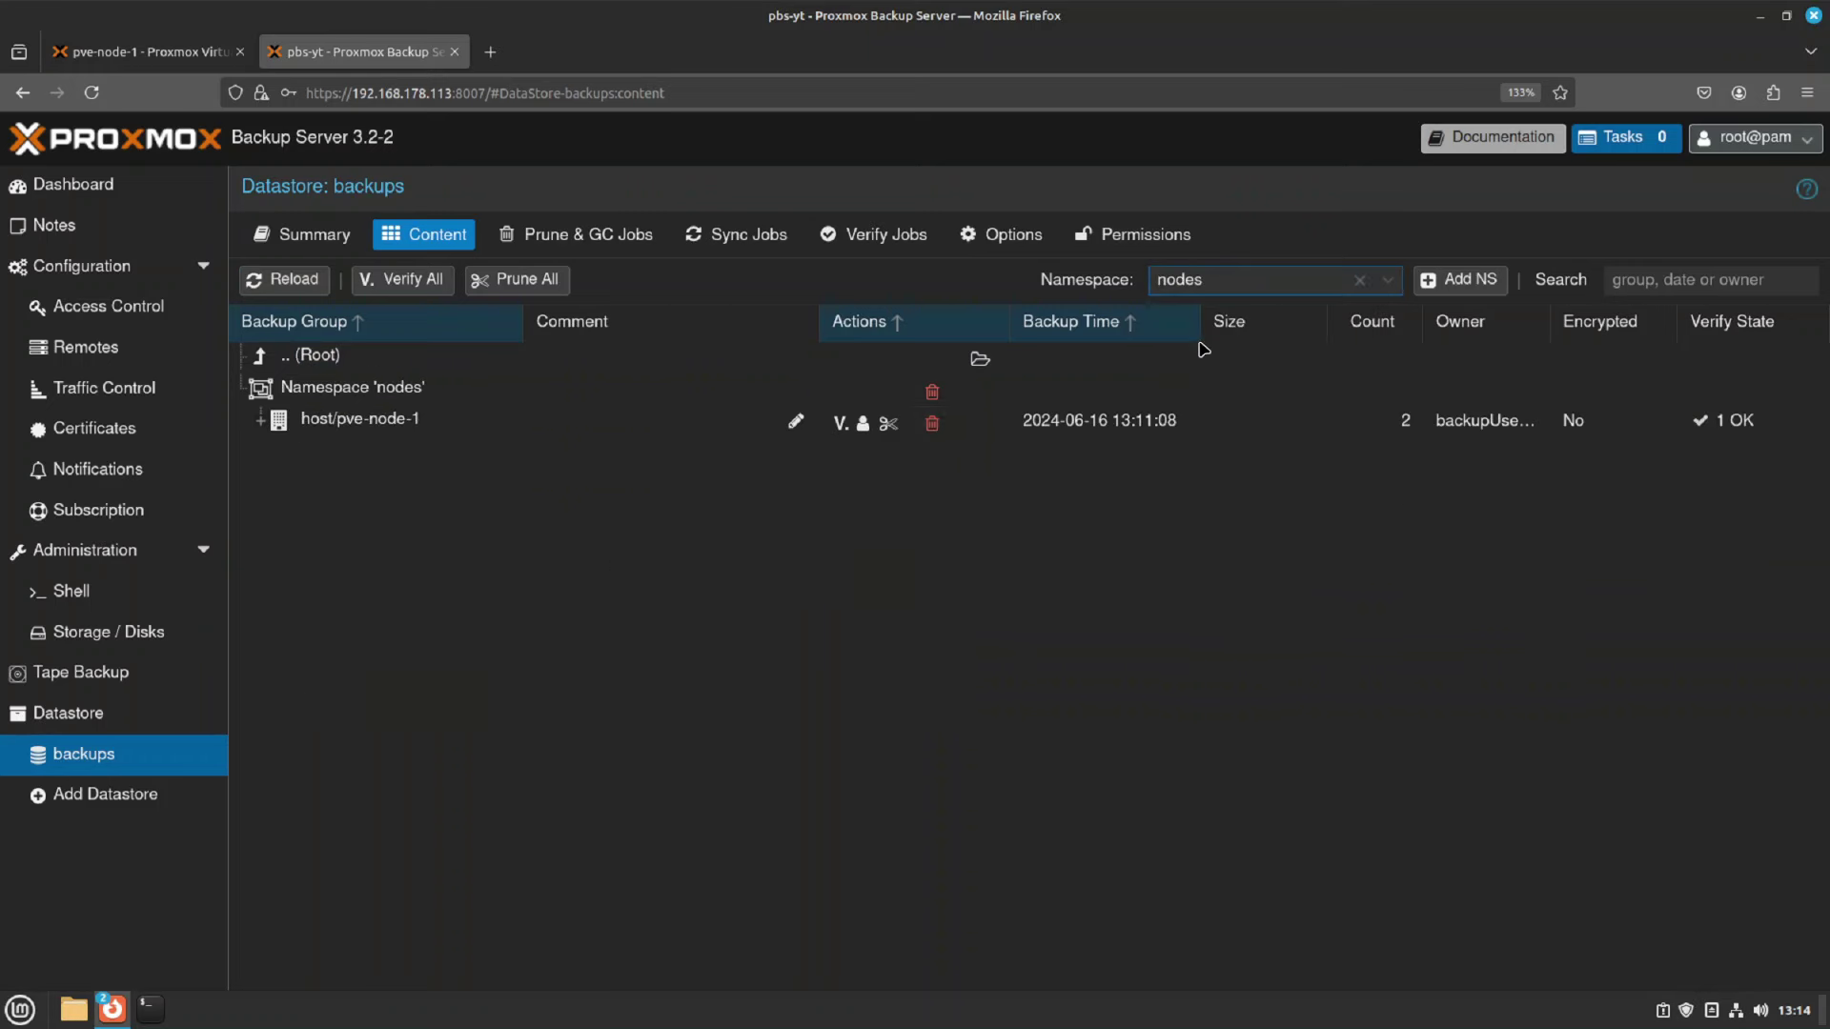
click(262, 422)
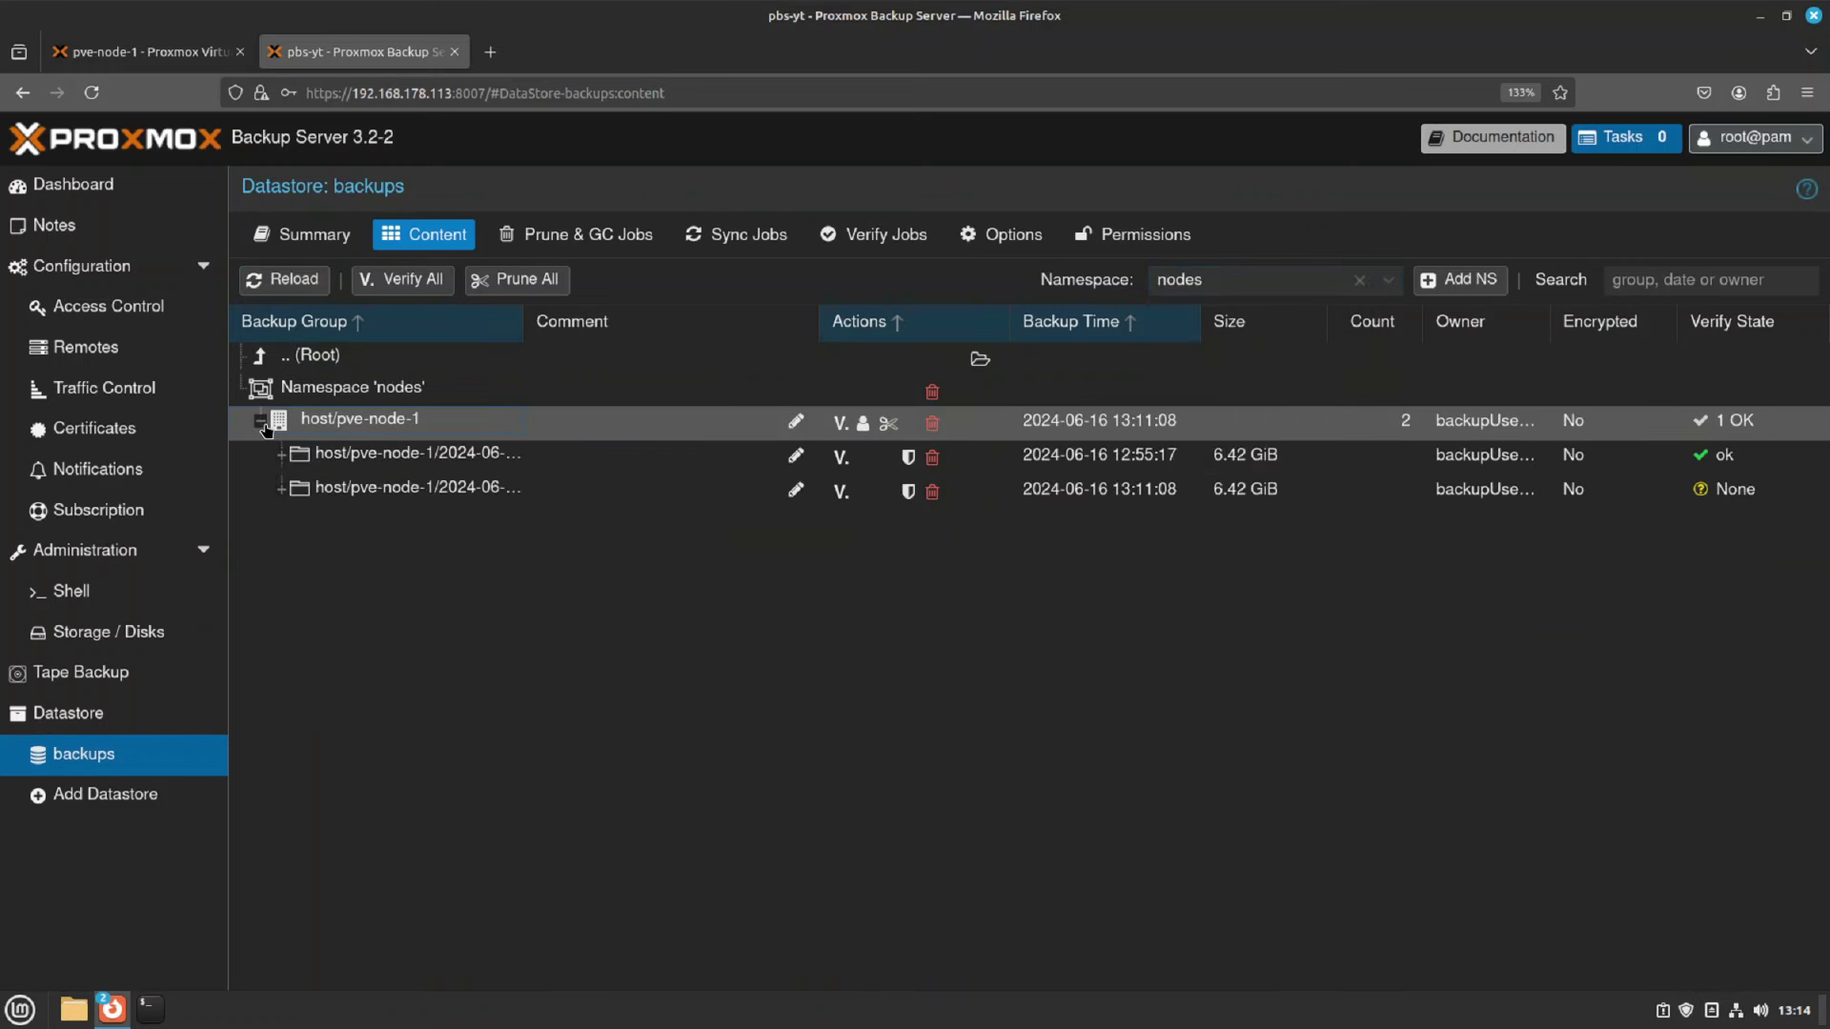
click(281, 490)
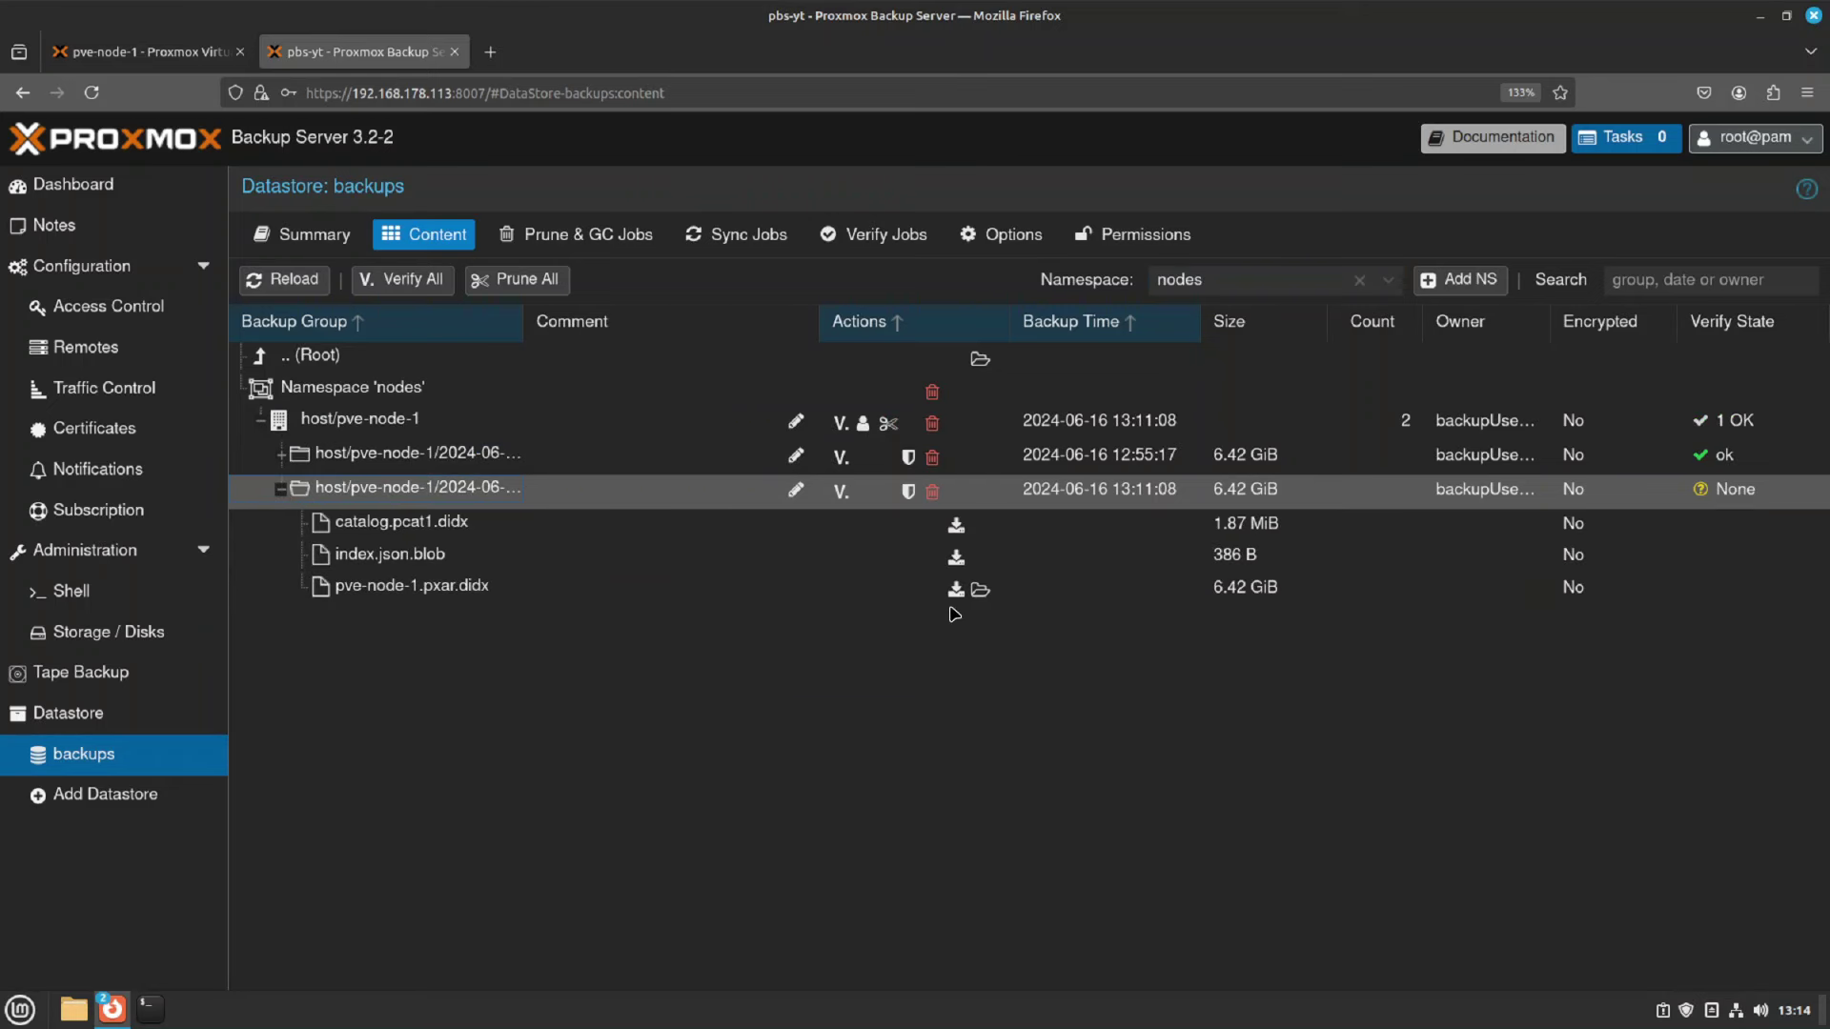
Browse the snapshot's pve-node-1.pxar.didx archive and expand its mnt directory
click(980, 589)
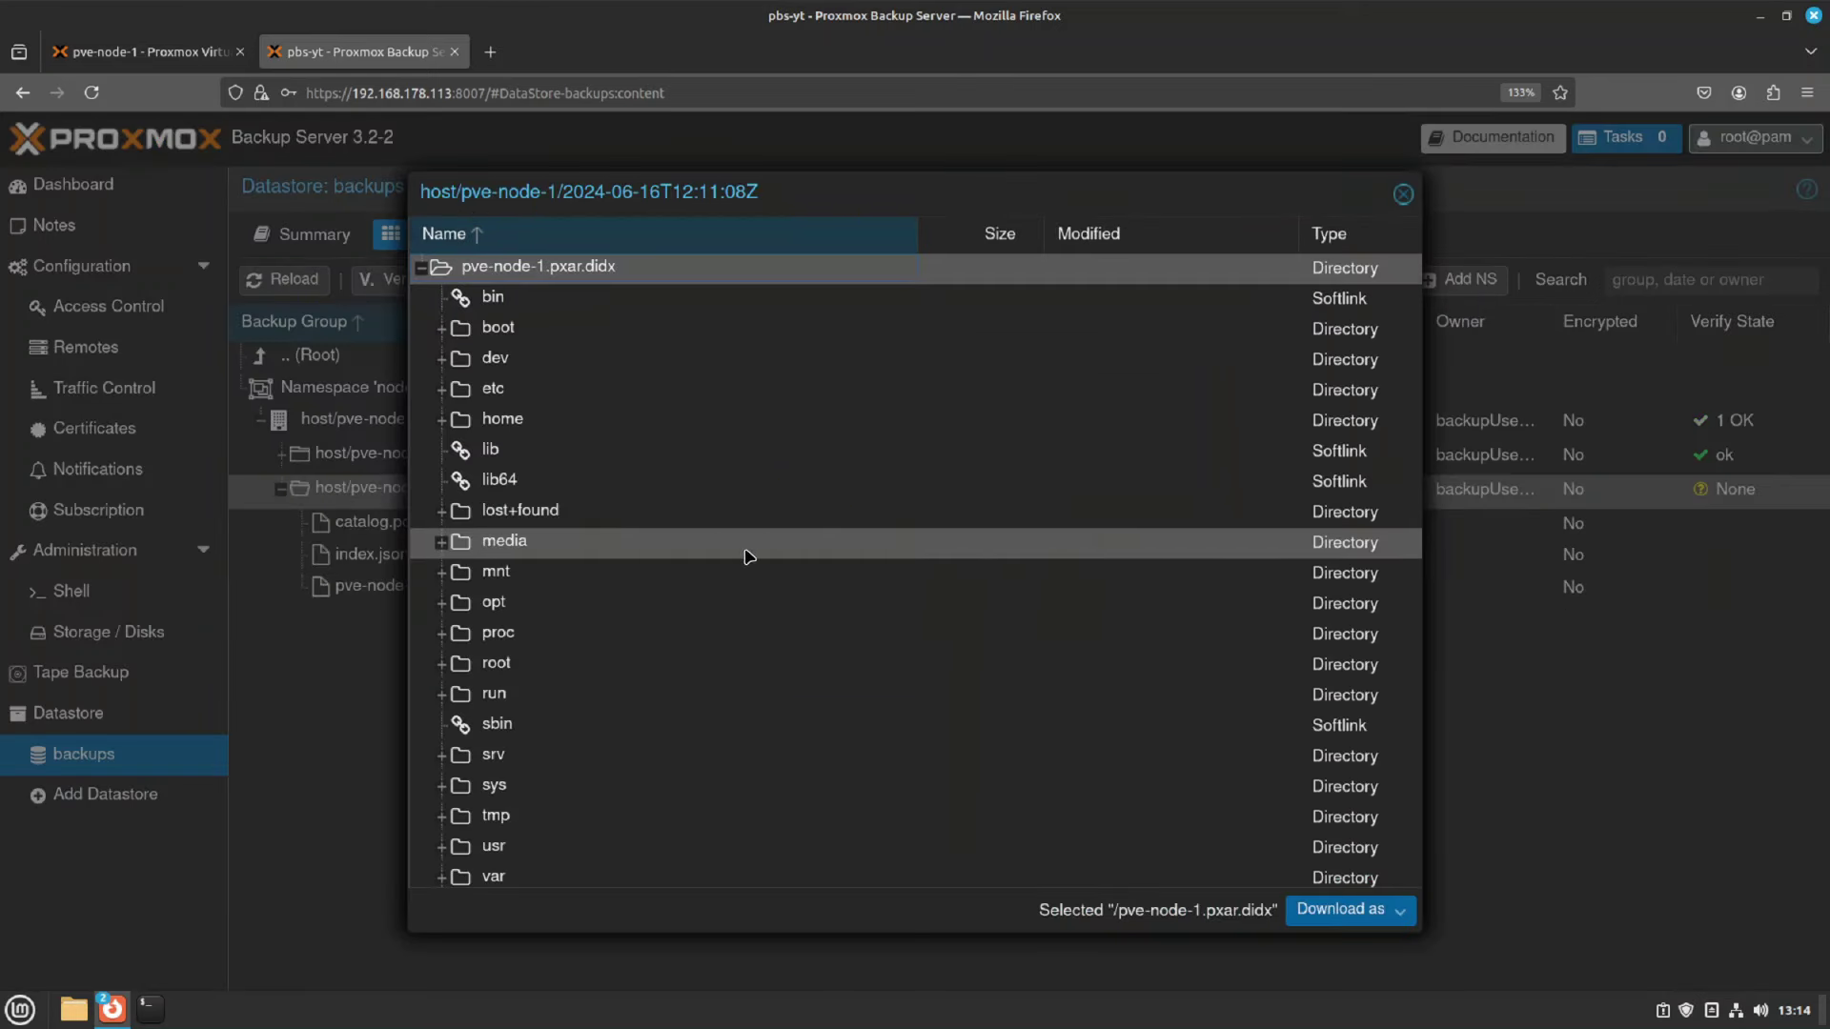
click(439, 572)
scroll(447, 591, down, 1)
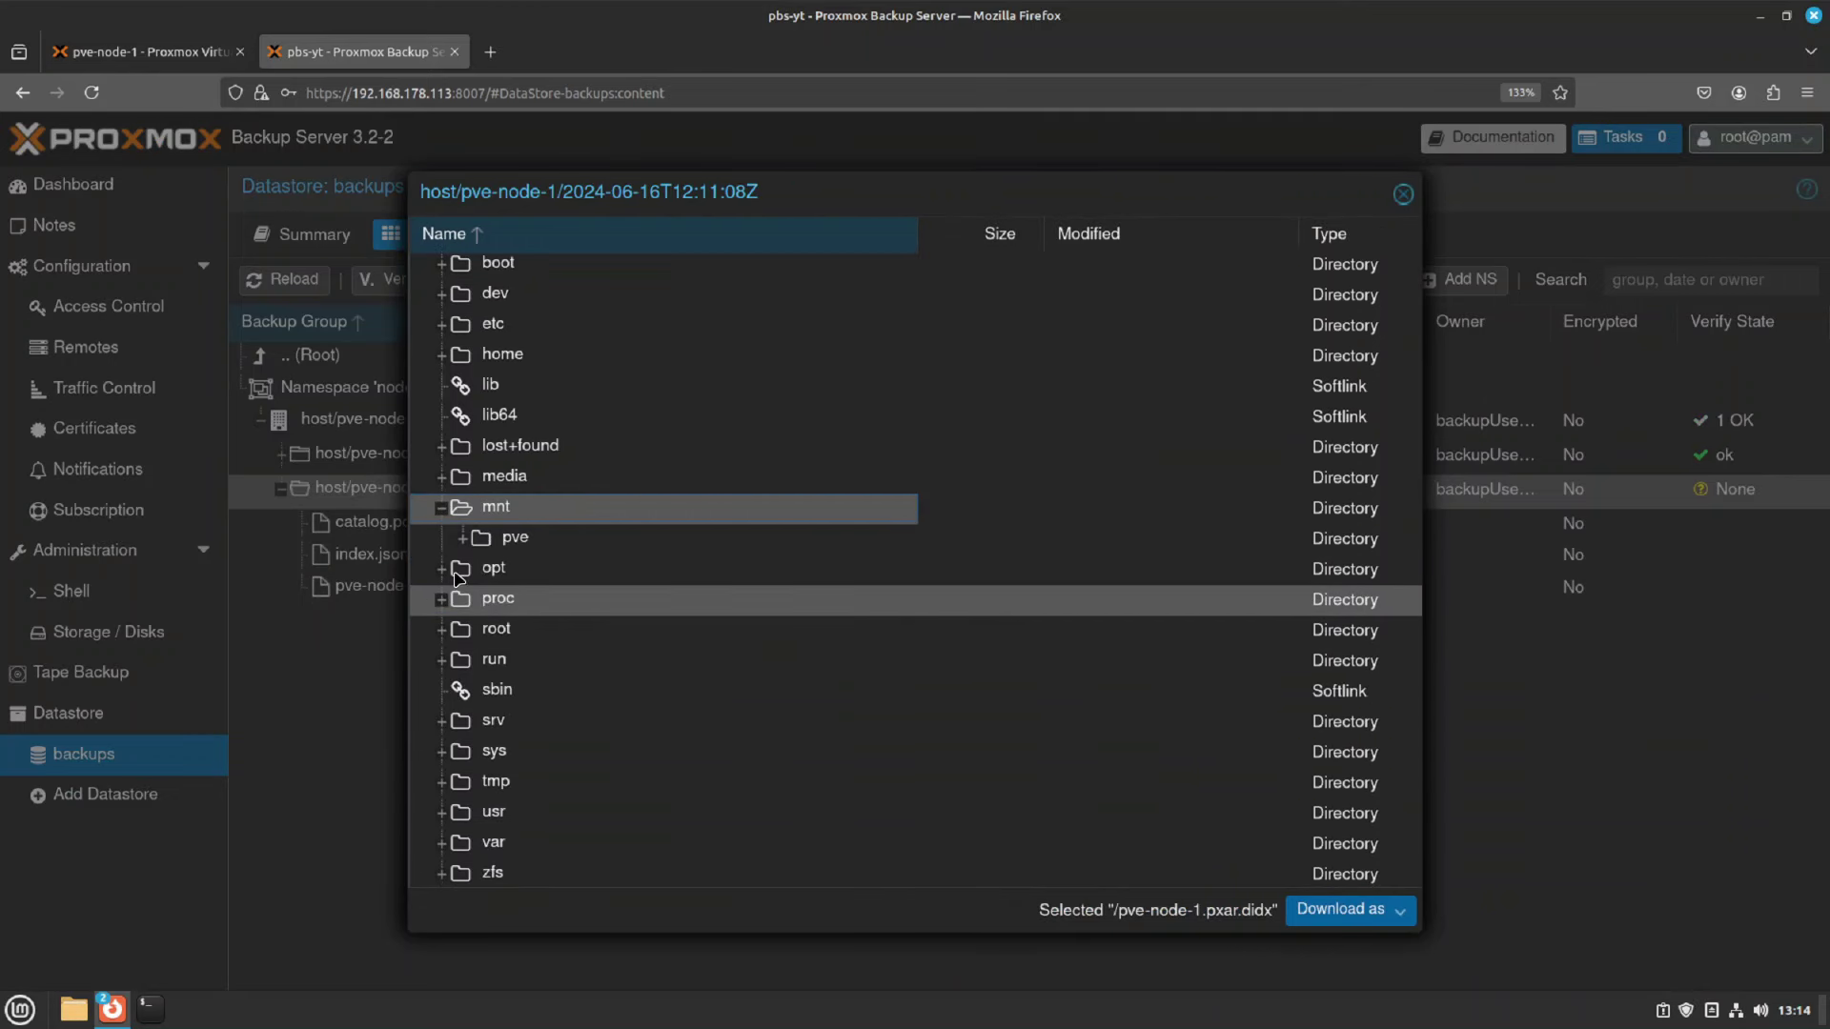
scroll(462, 476, up, 1)
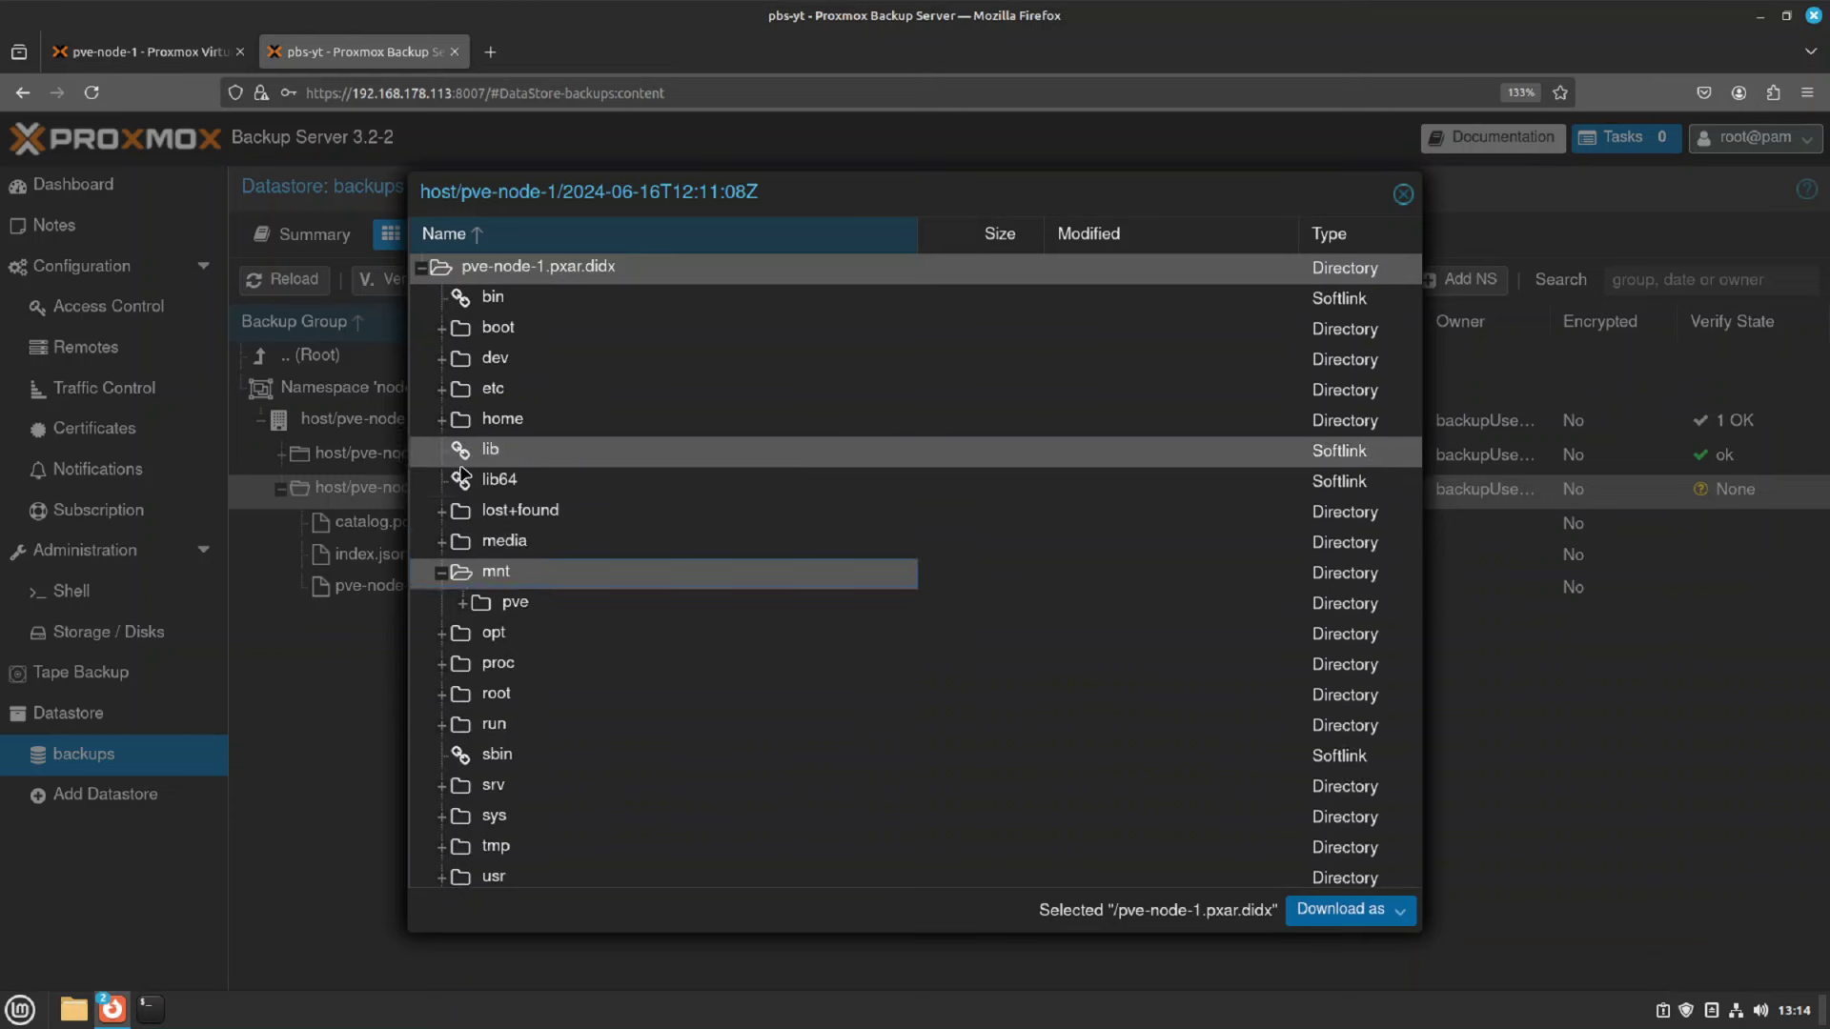
Download the fstab file from the archive's etc directory and close the file browser
click(441, 390)
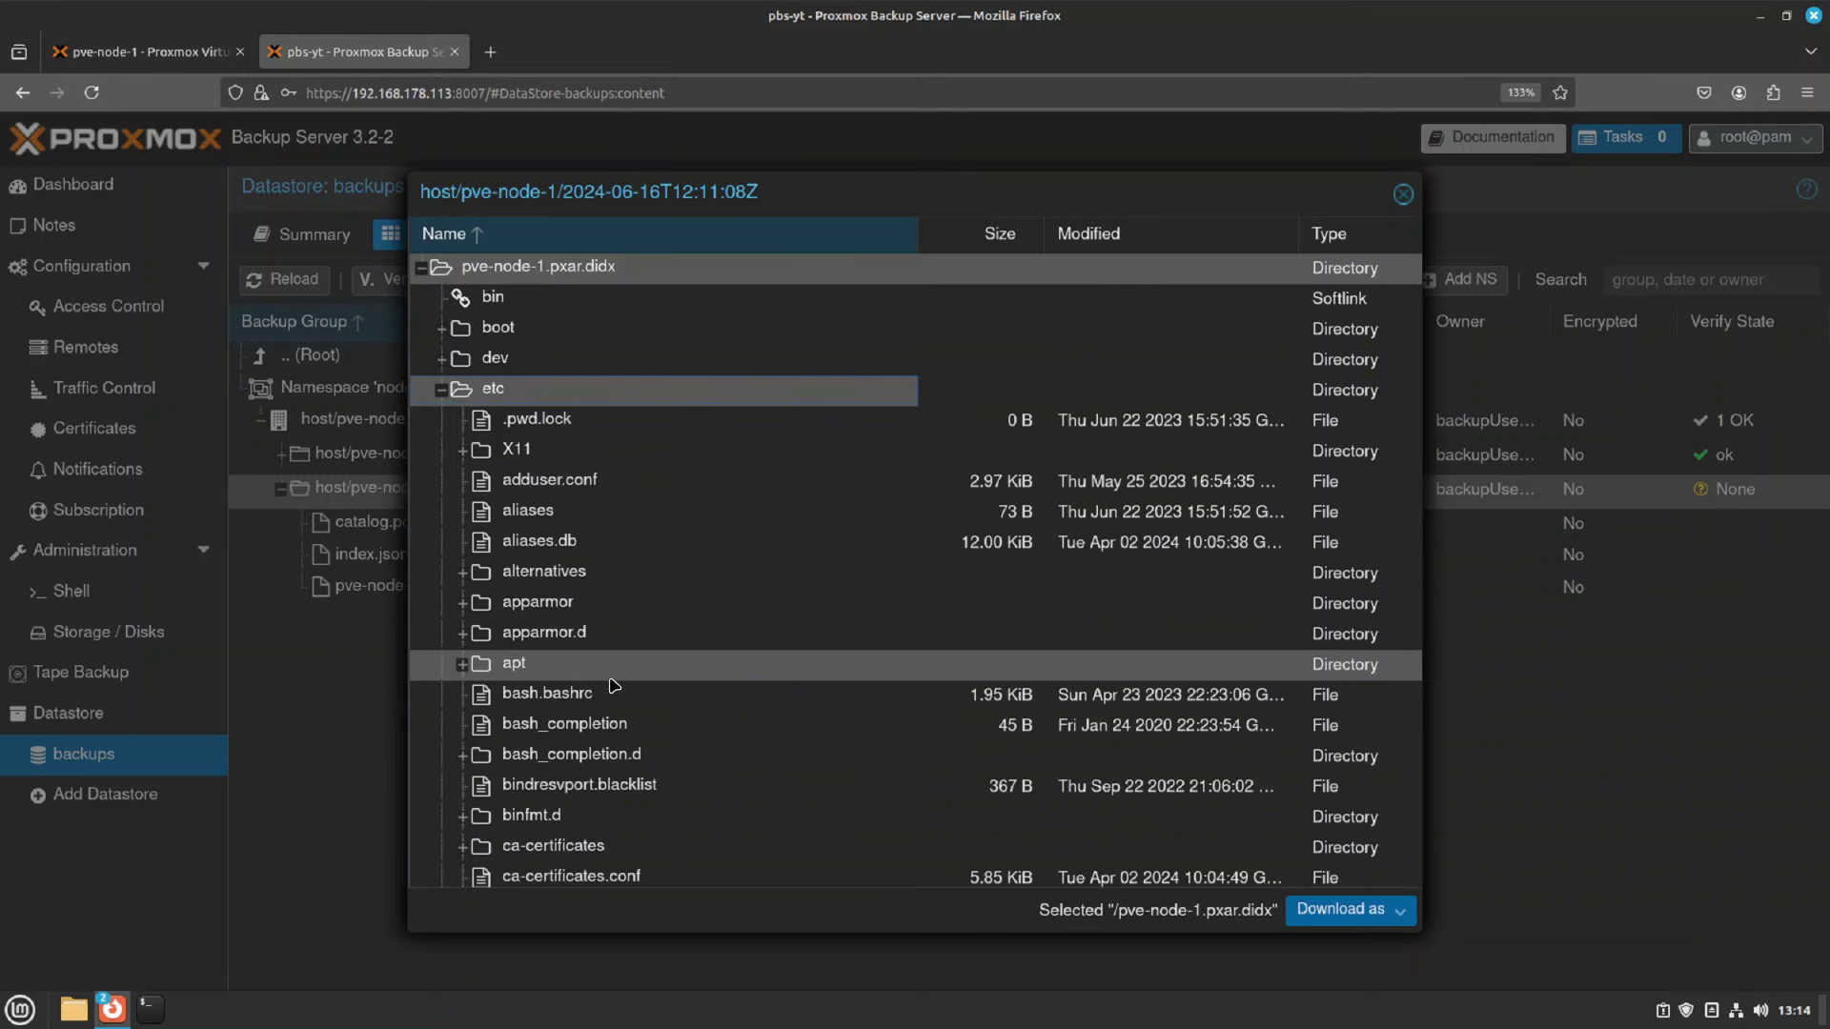
scroll(611, 685, down, 15)
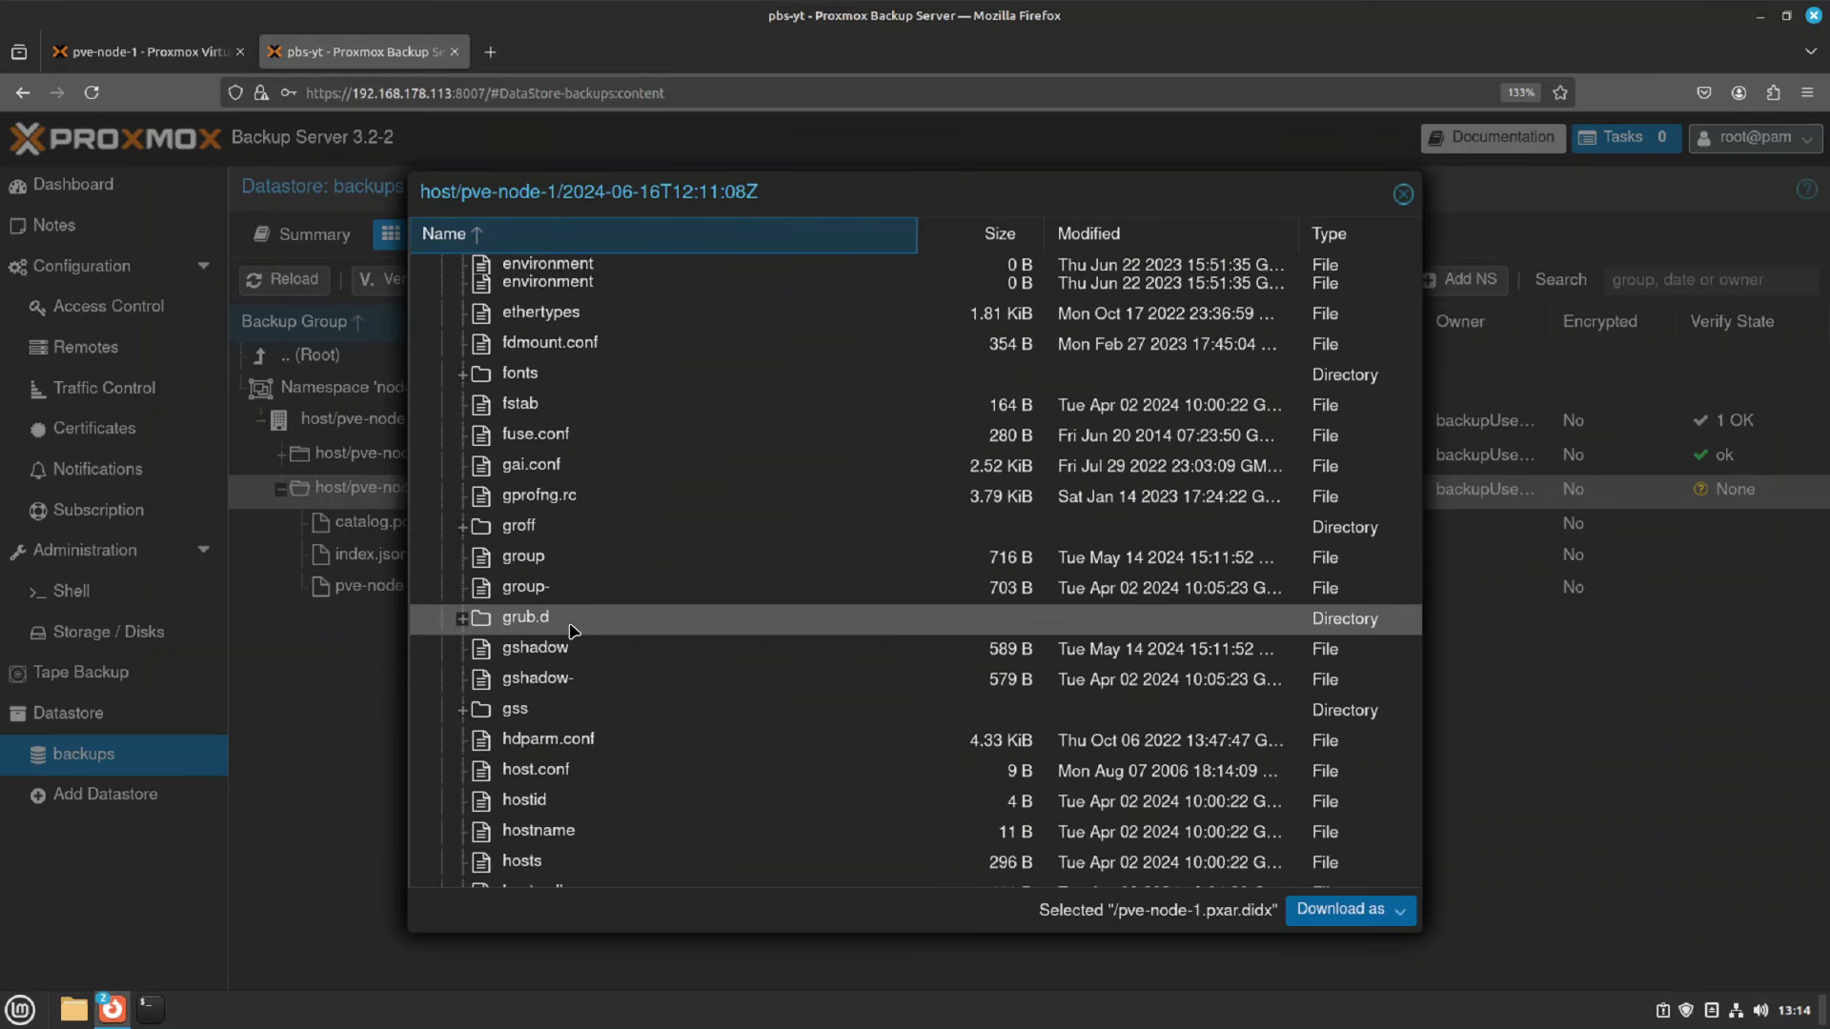
scroll(573, 630, down, 1)
scroll(572, 619, up, 1)
click(530, 410)
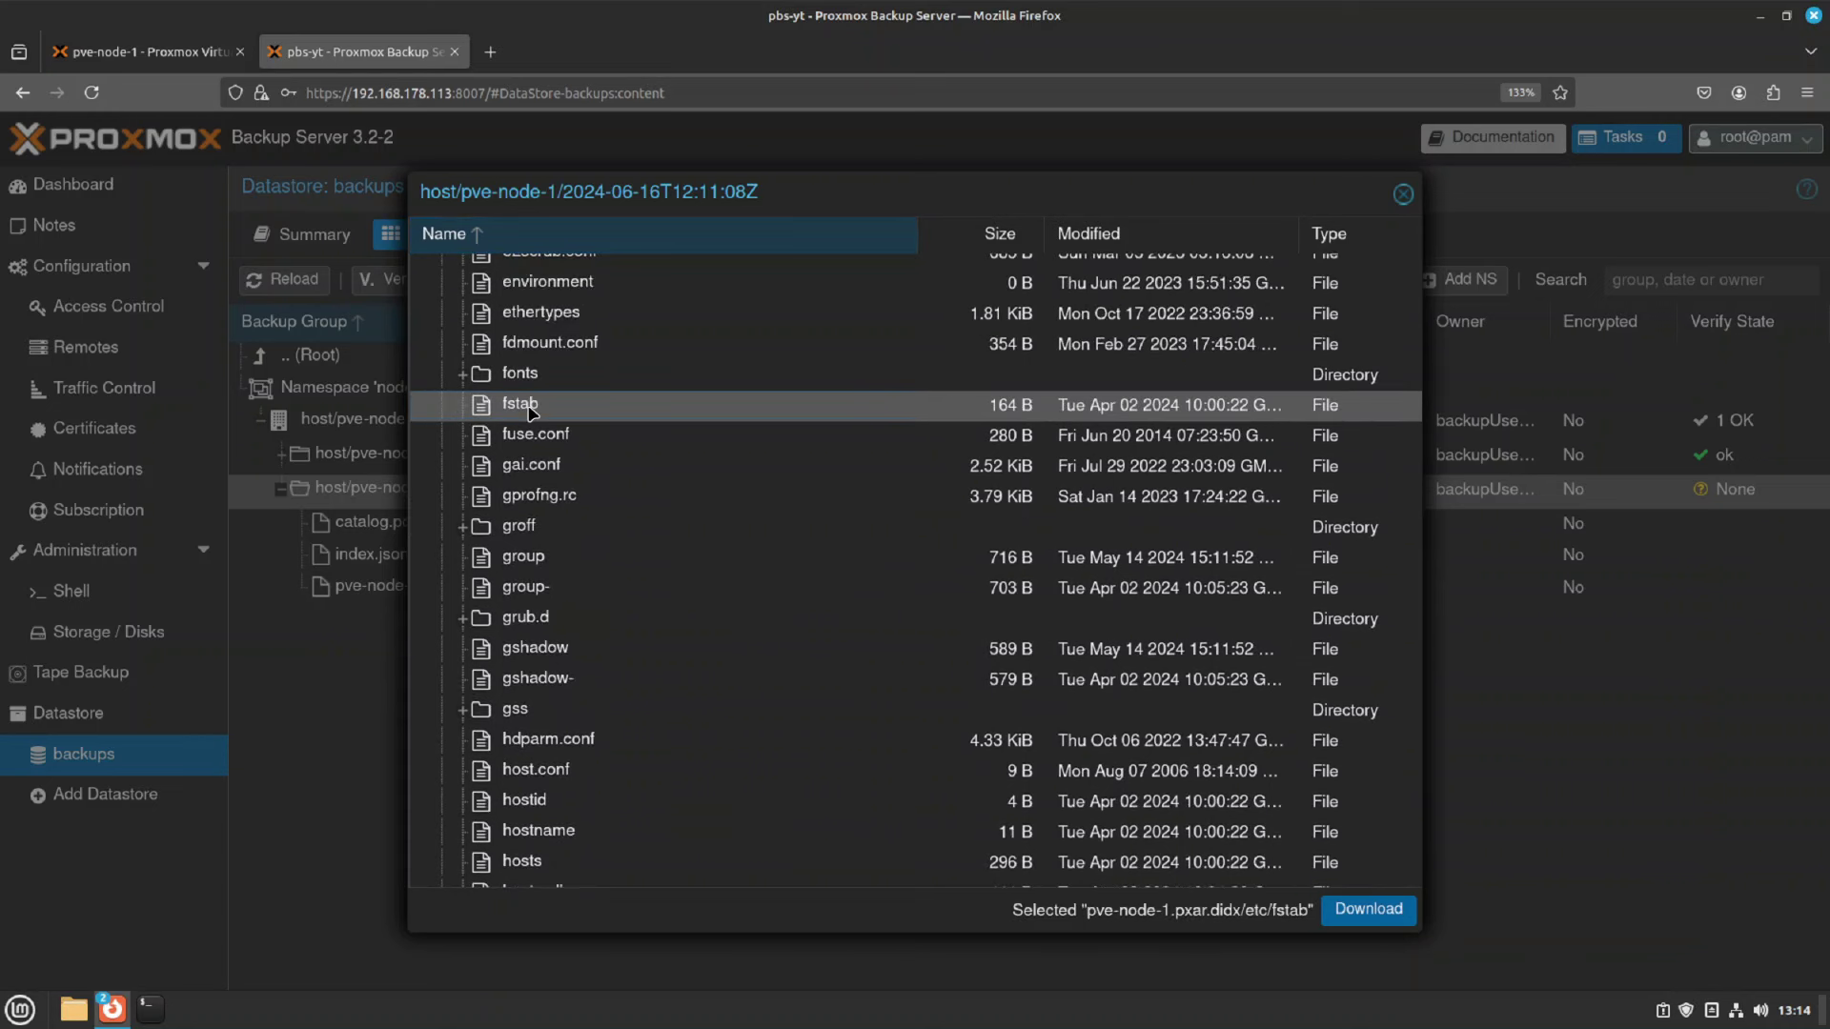
click(1369, 909)
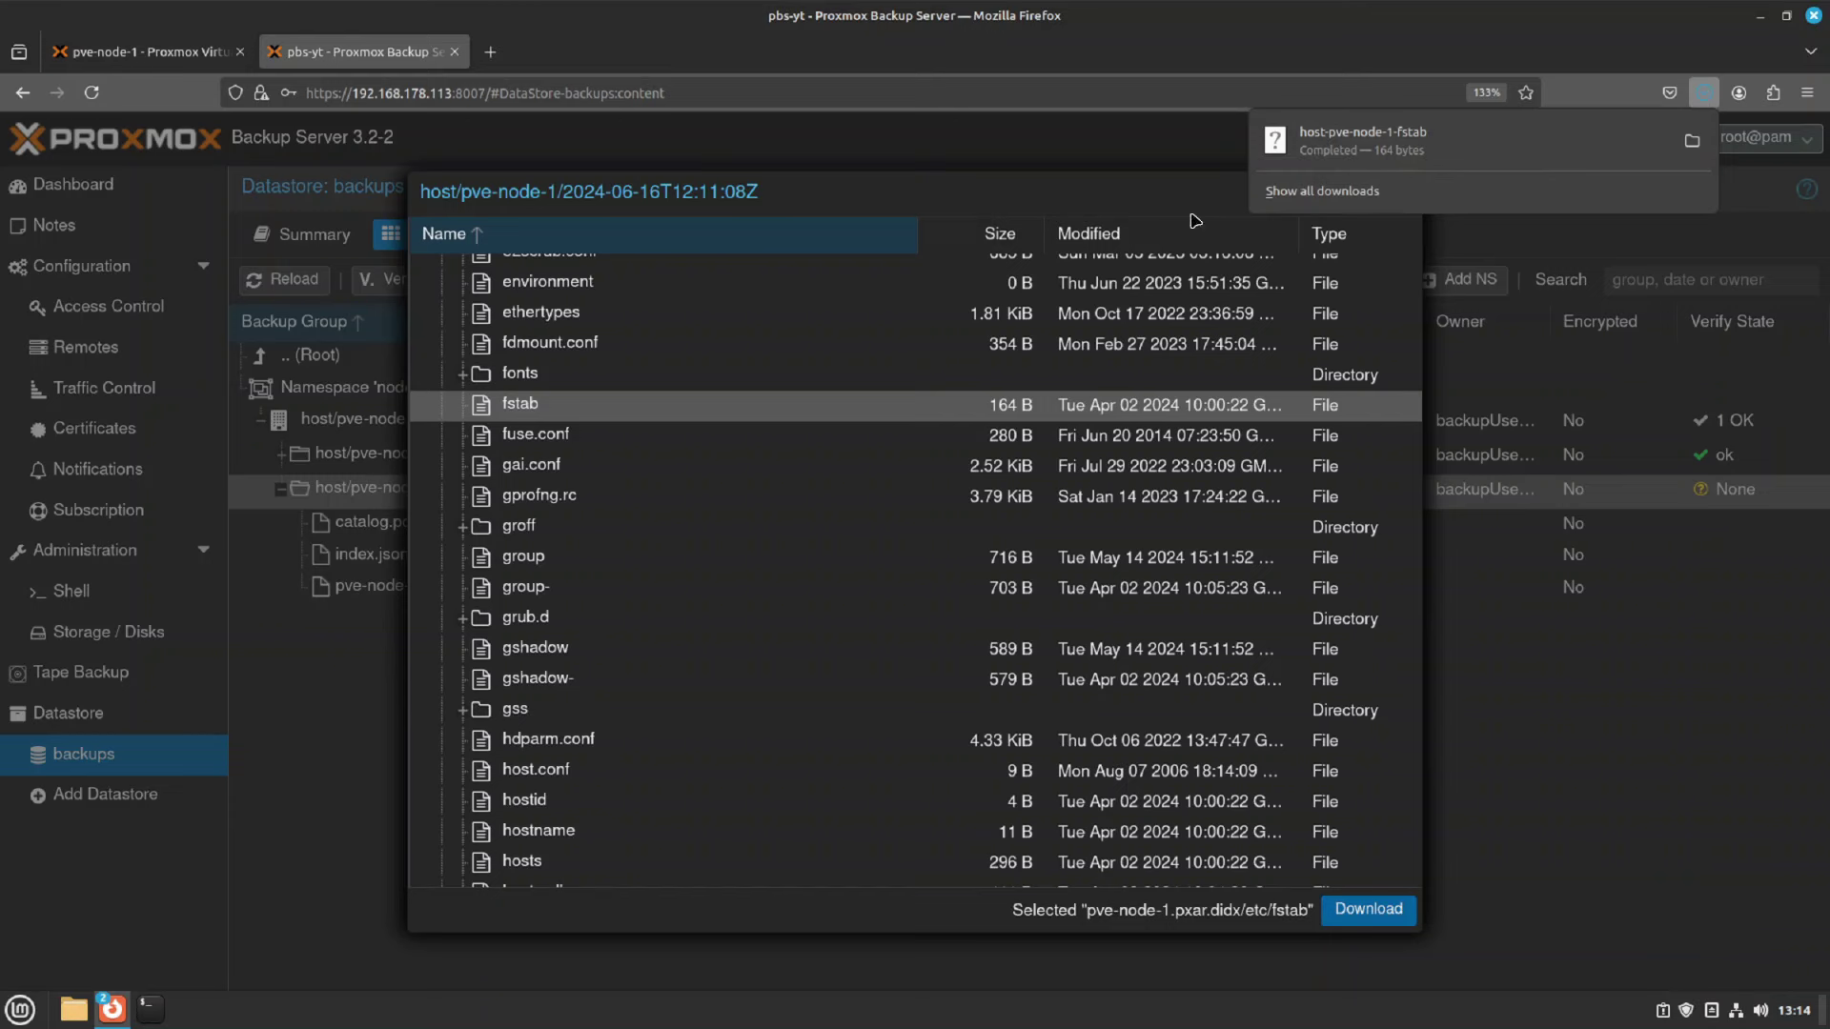
click(1039, 197)
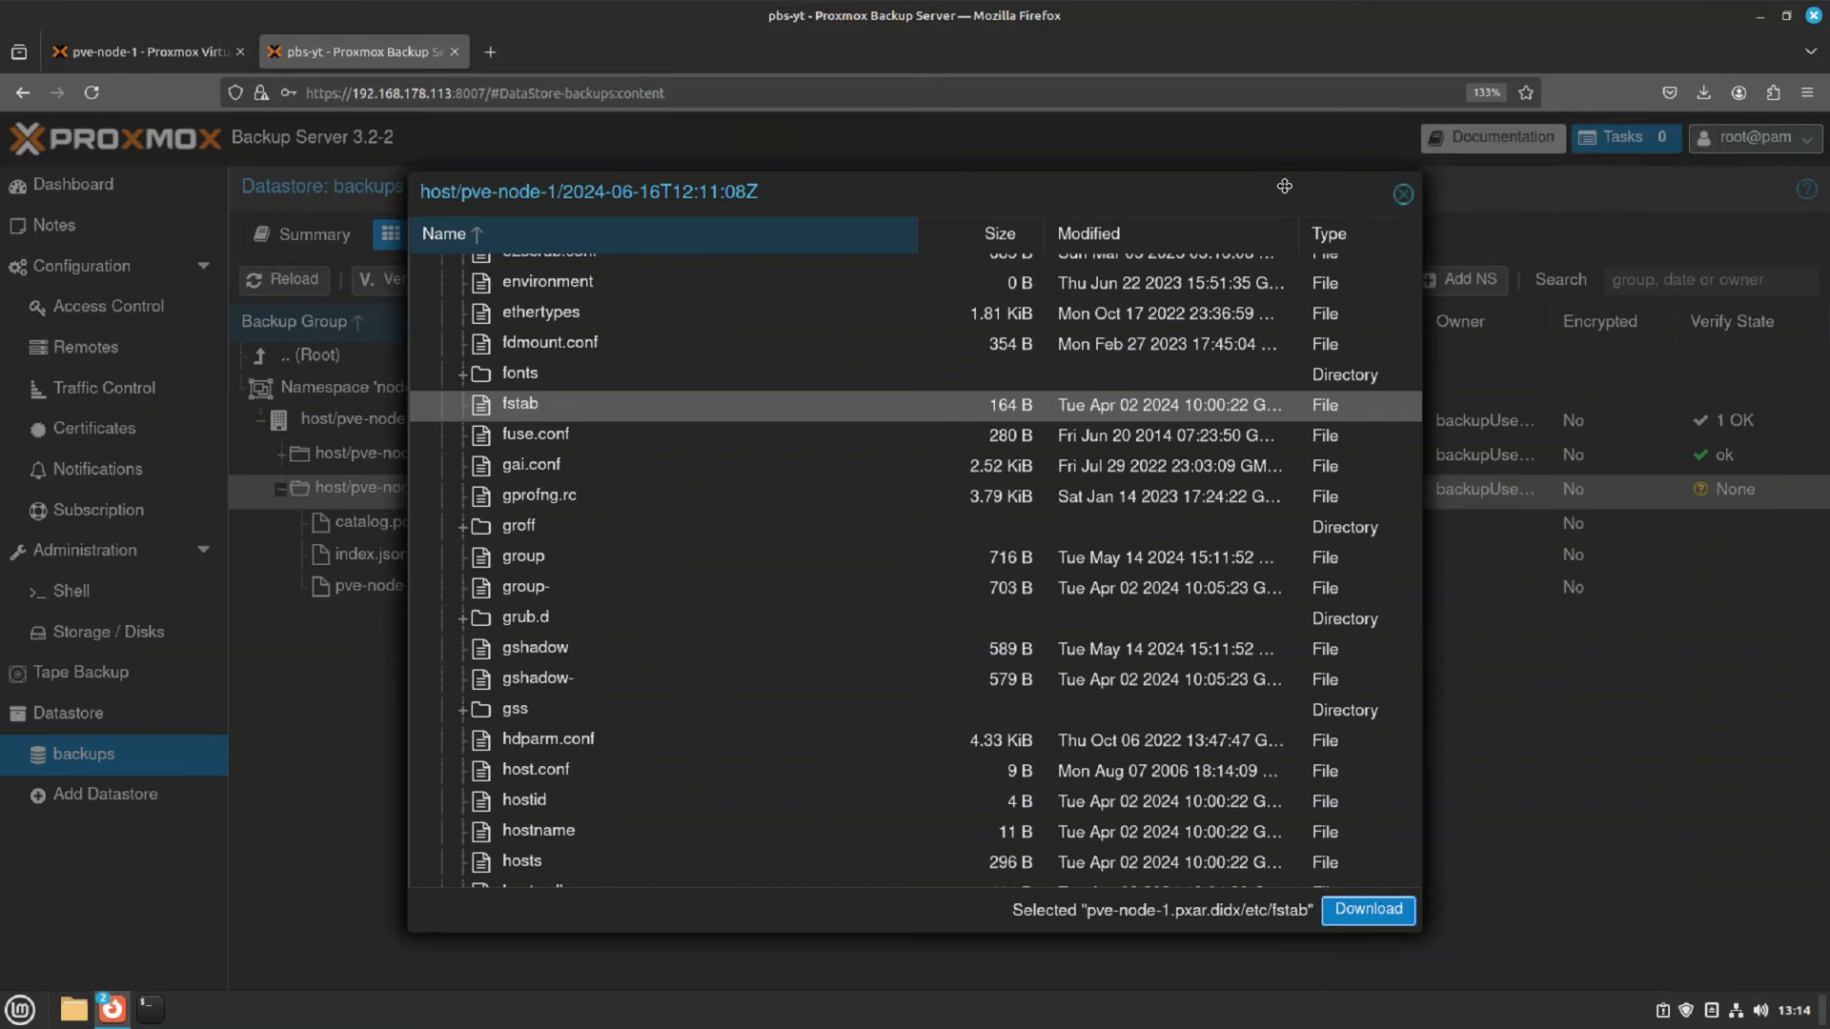
click(1402, 194)
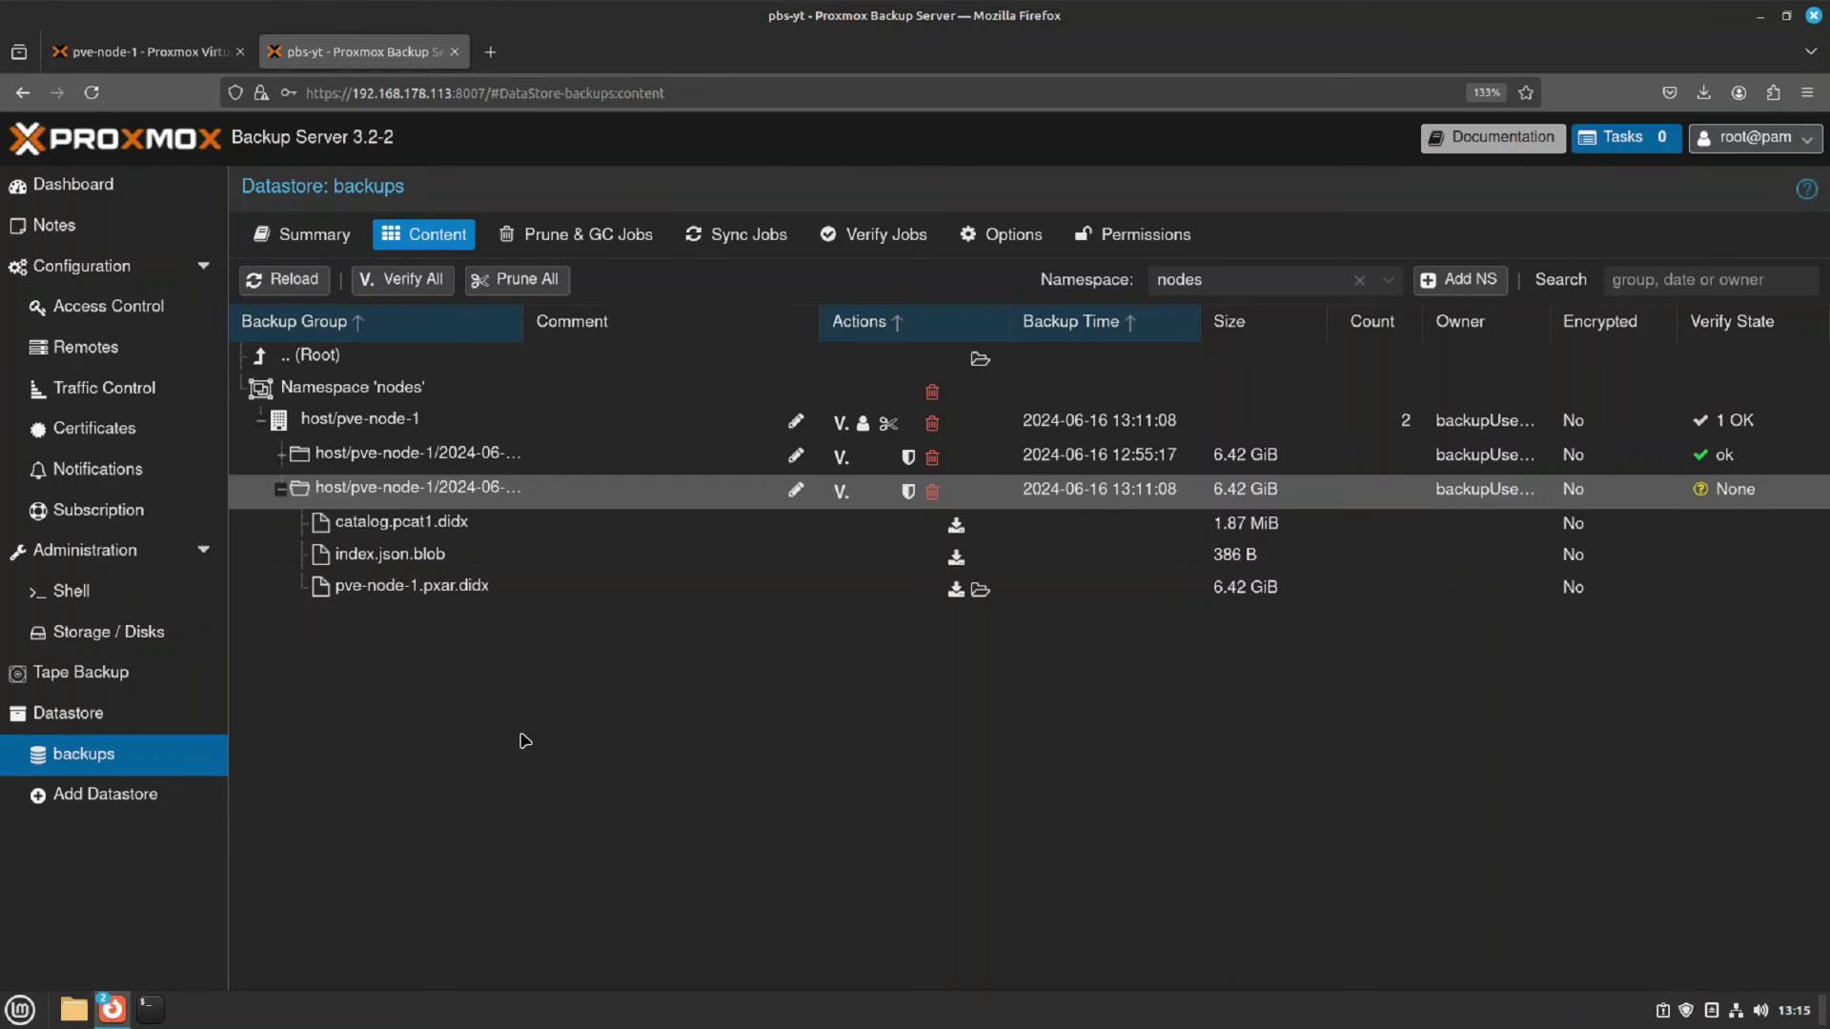
Review the Datacenter's scheduled backup jobs in Proxmox Virtual Environment and return to Proxmox Backup Server
click(143, 52)
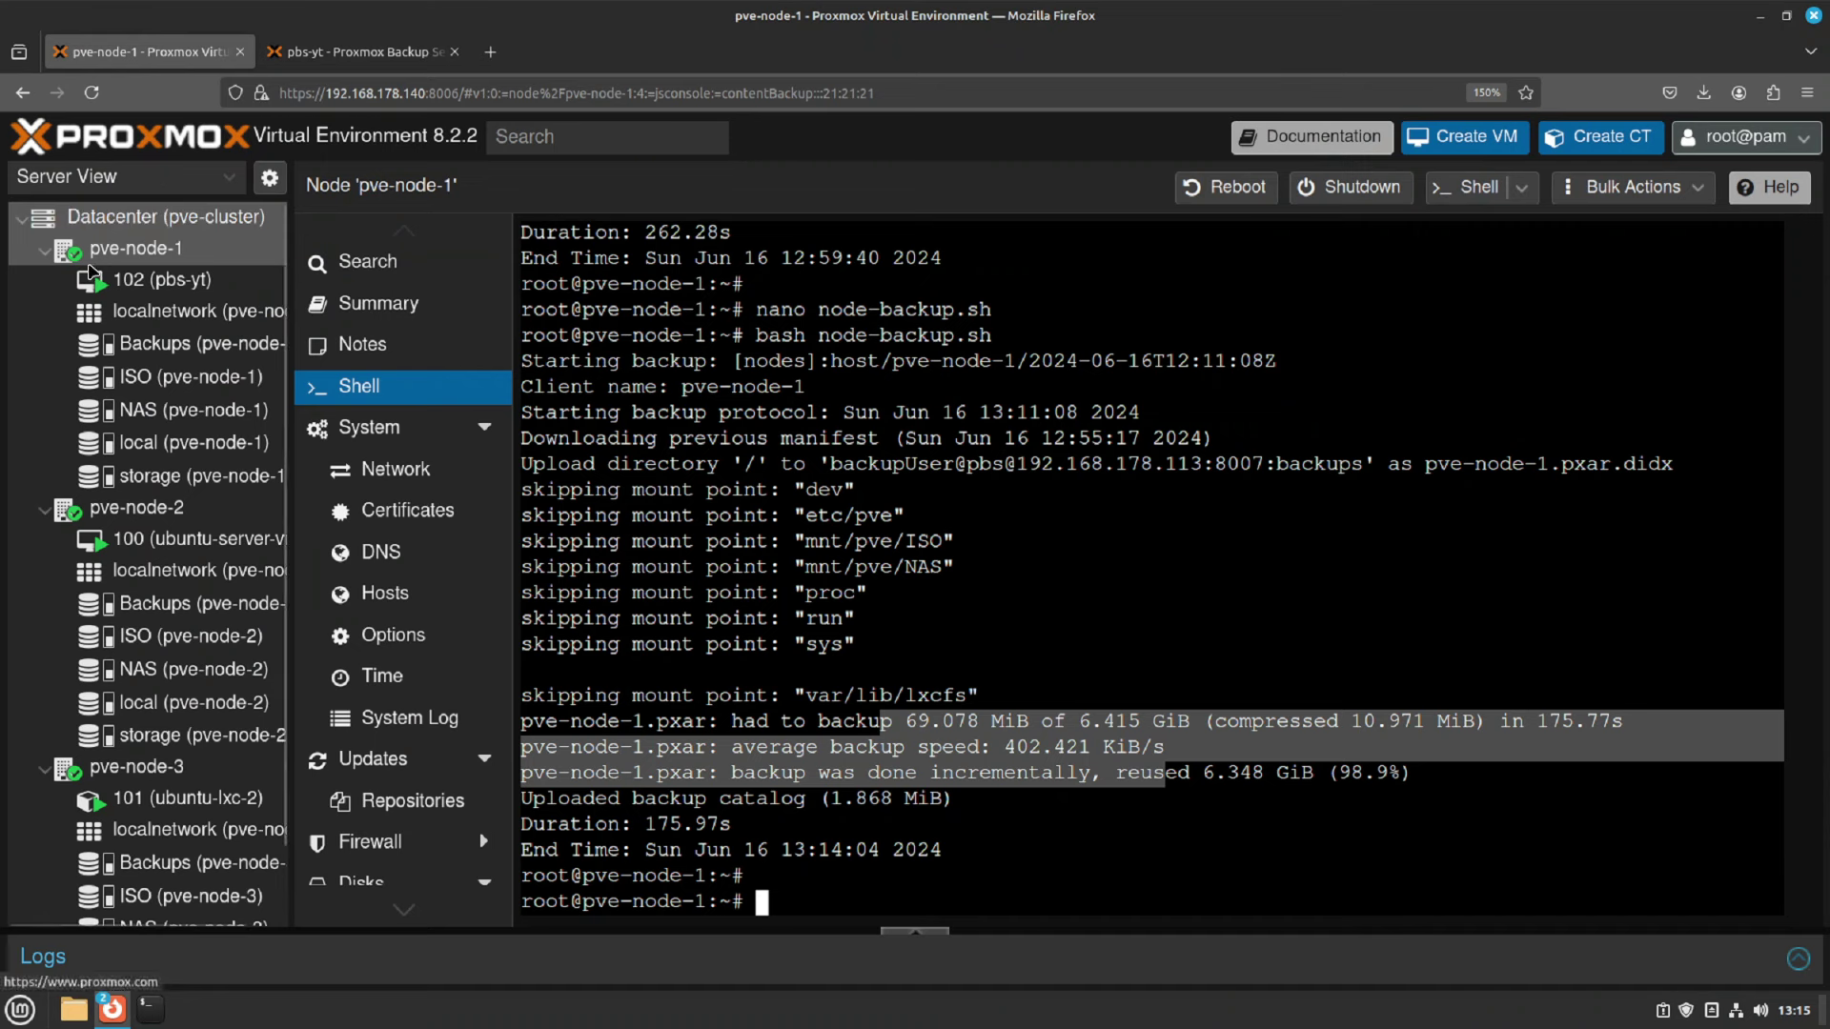
click(198, 225)
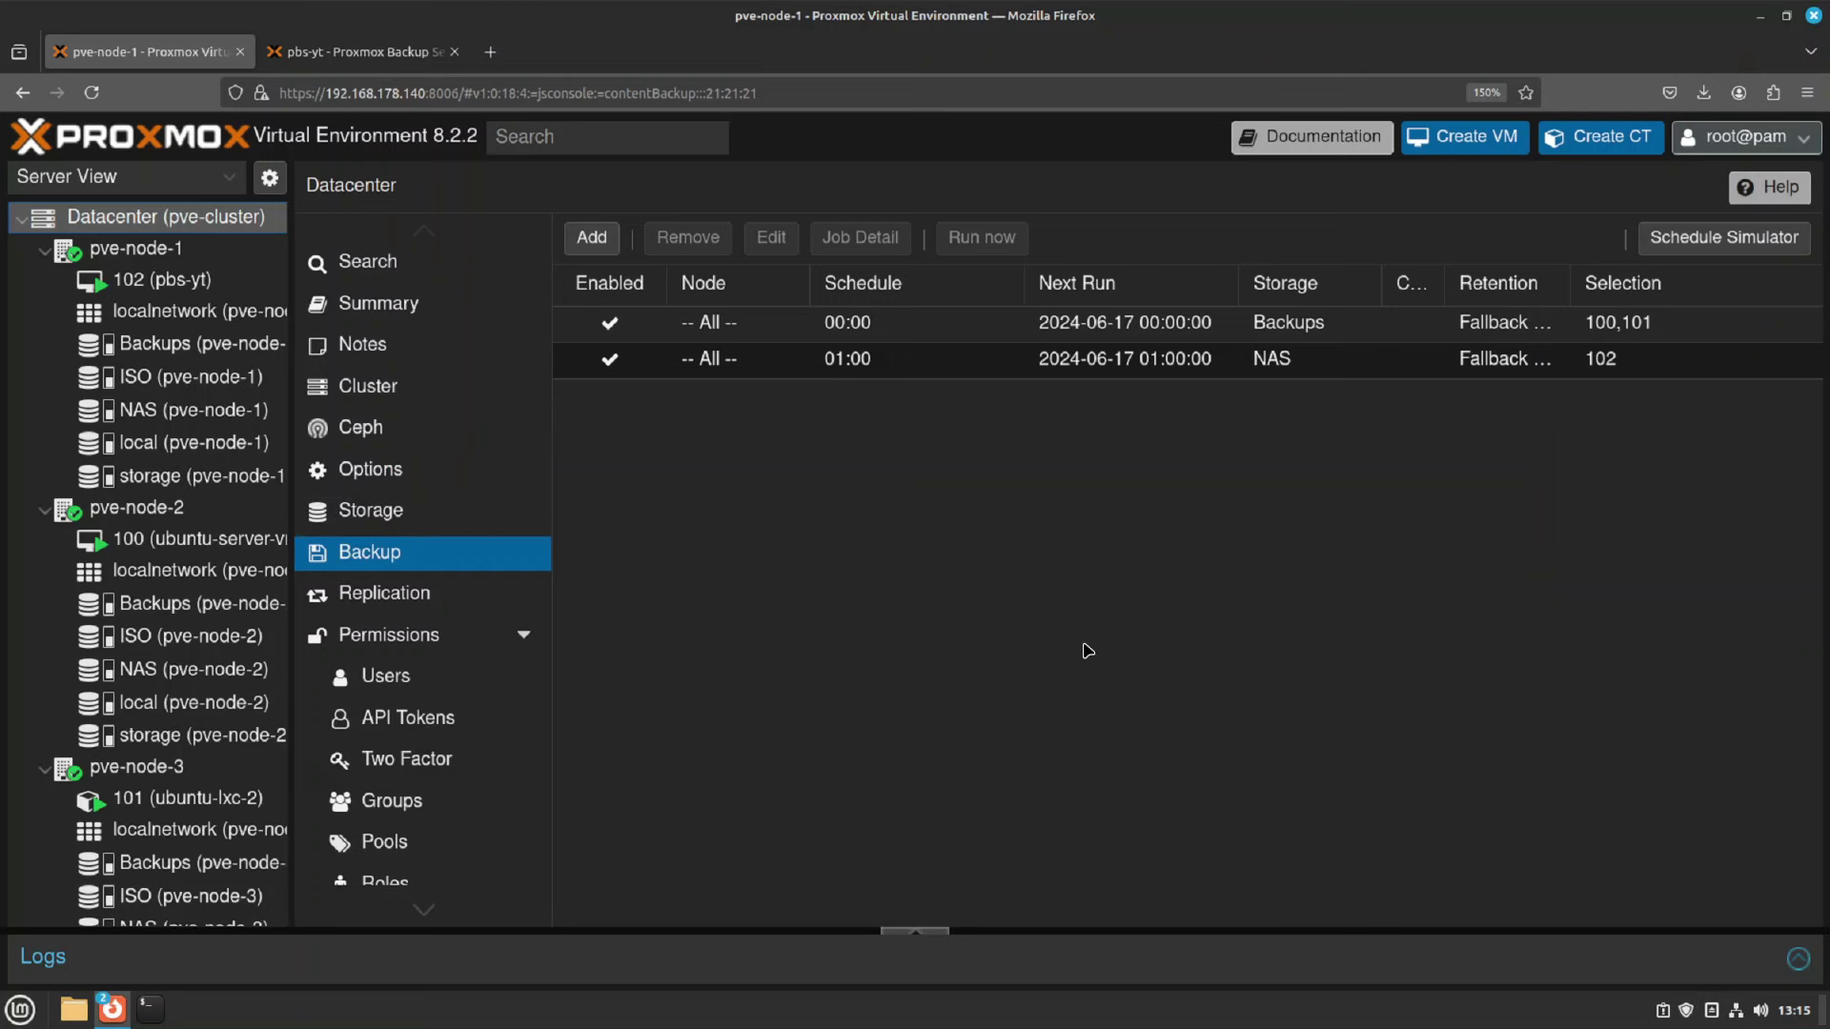
click(400, 57)
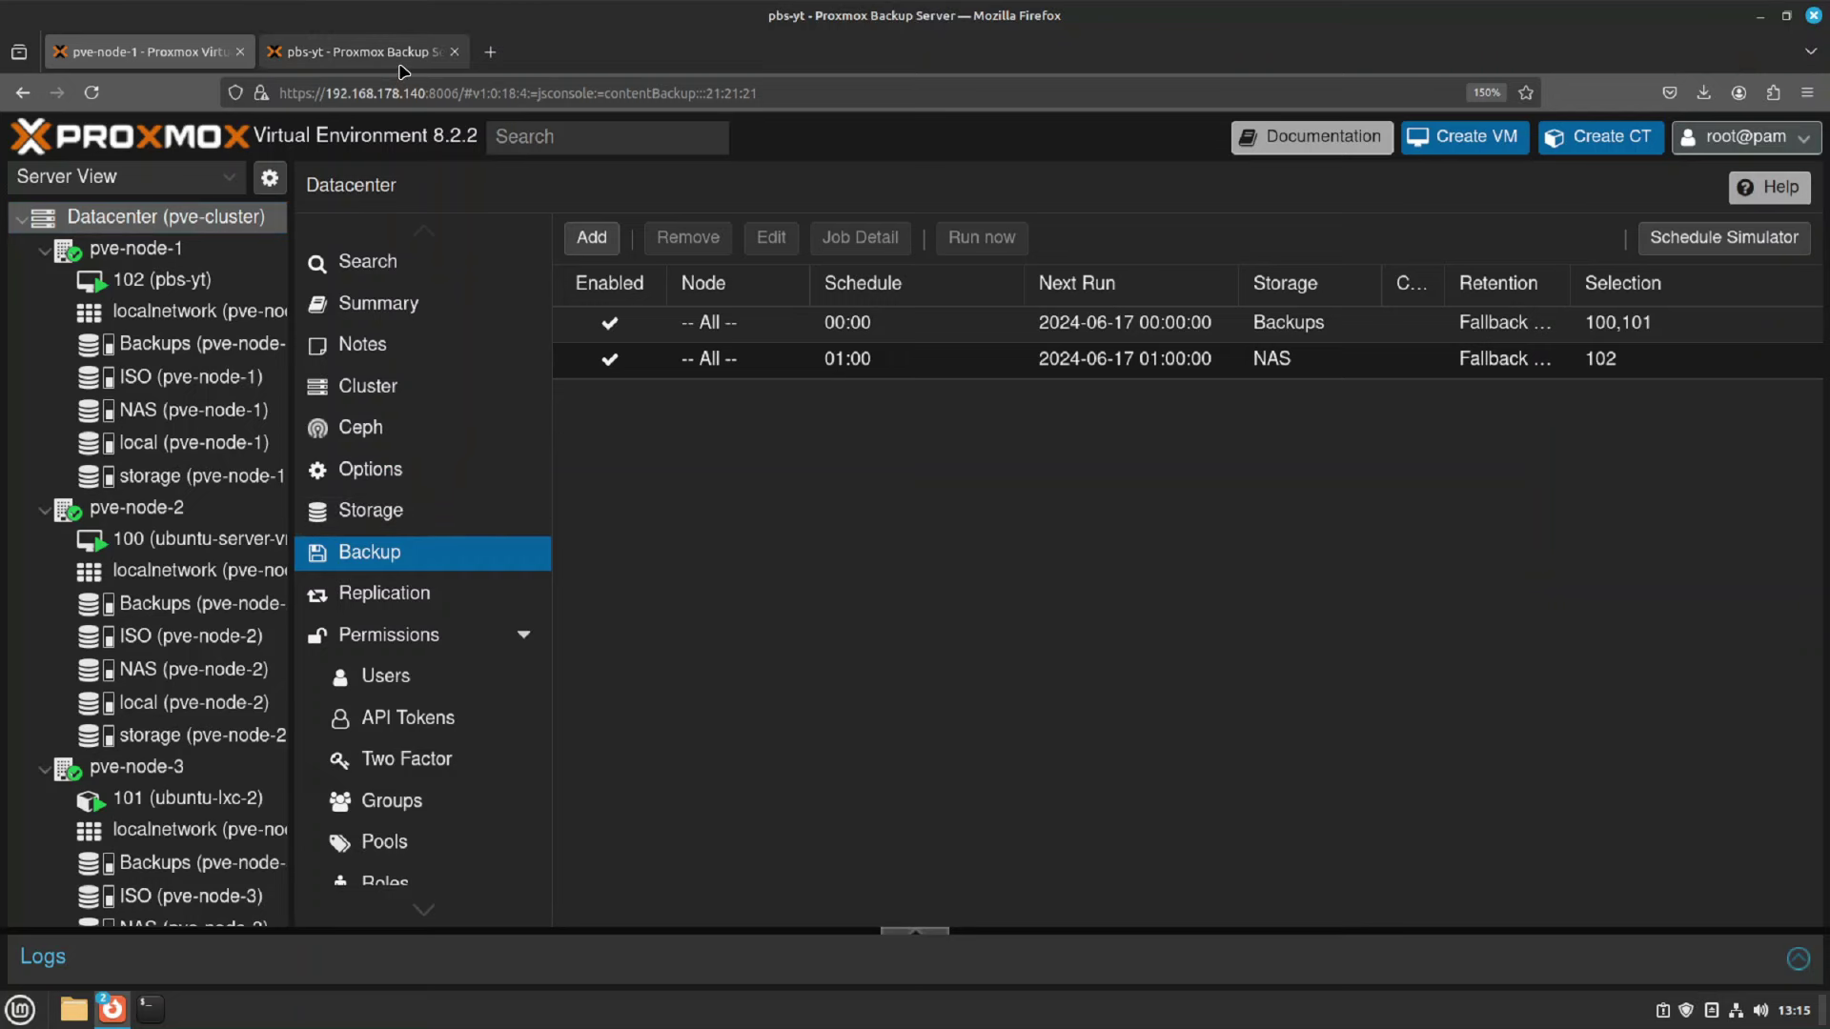